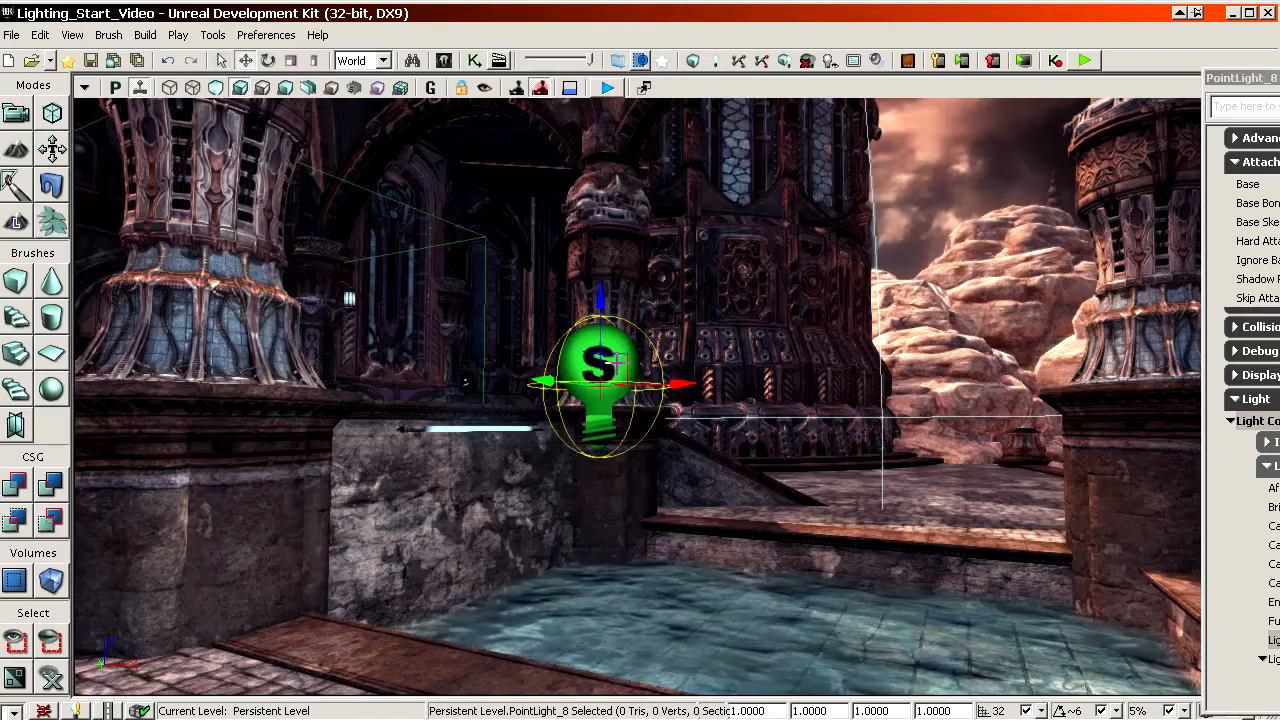
# Replace the selected static point light with a PointLightMovable placed above the stone floor near the arched doors
pyautogui.press('Delete')
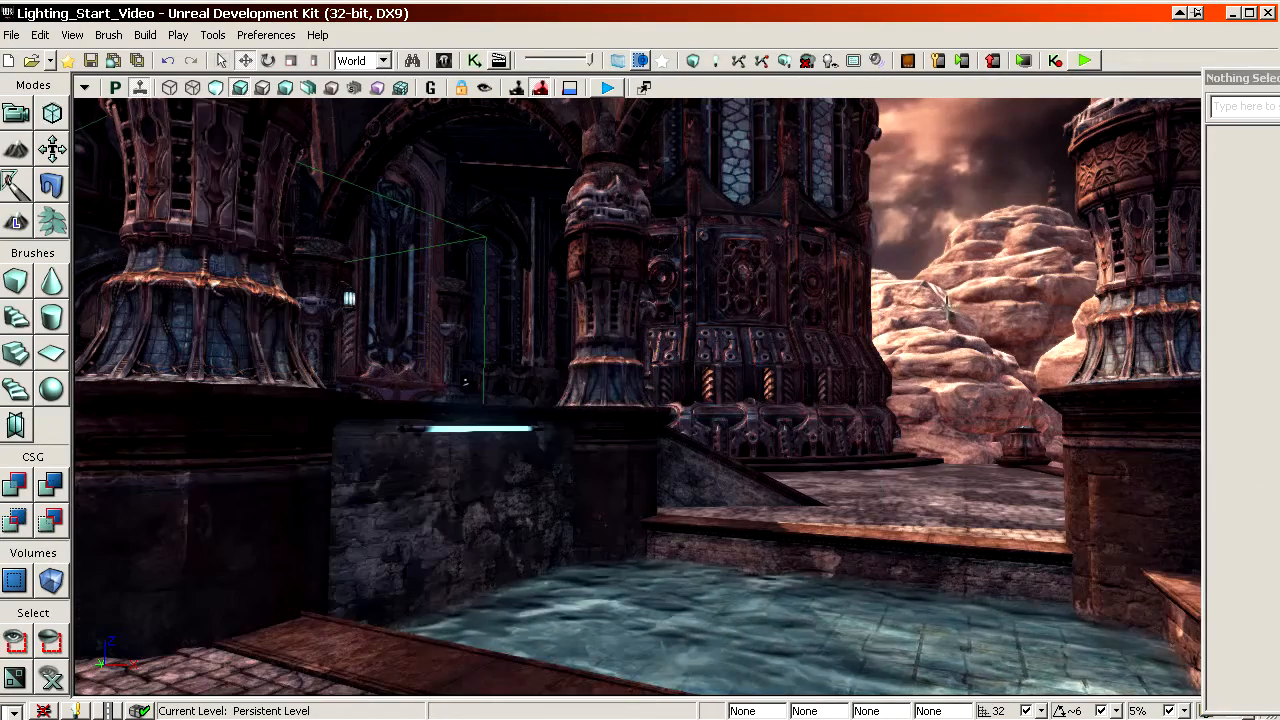
pyautogui.hotkey('ctrl', 'shift', 'f')
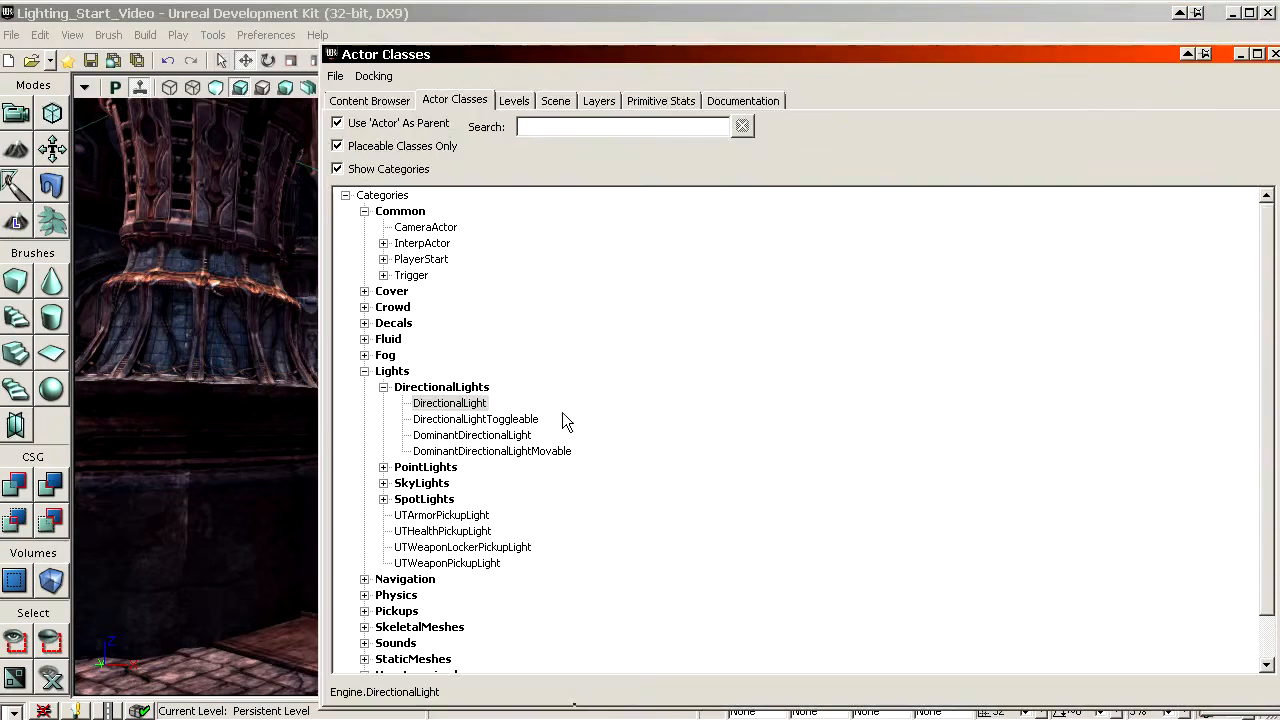
pyautogui.doubleClick(396, 388)
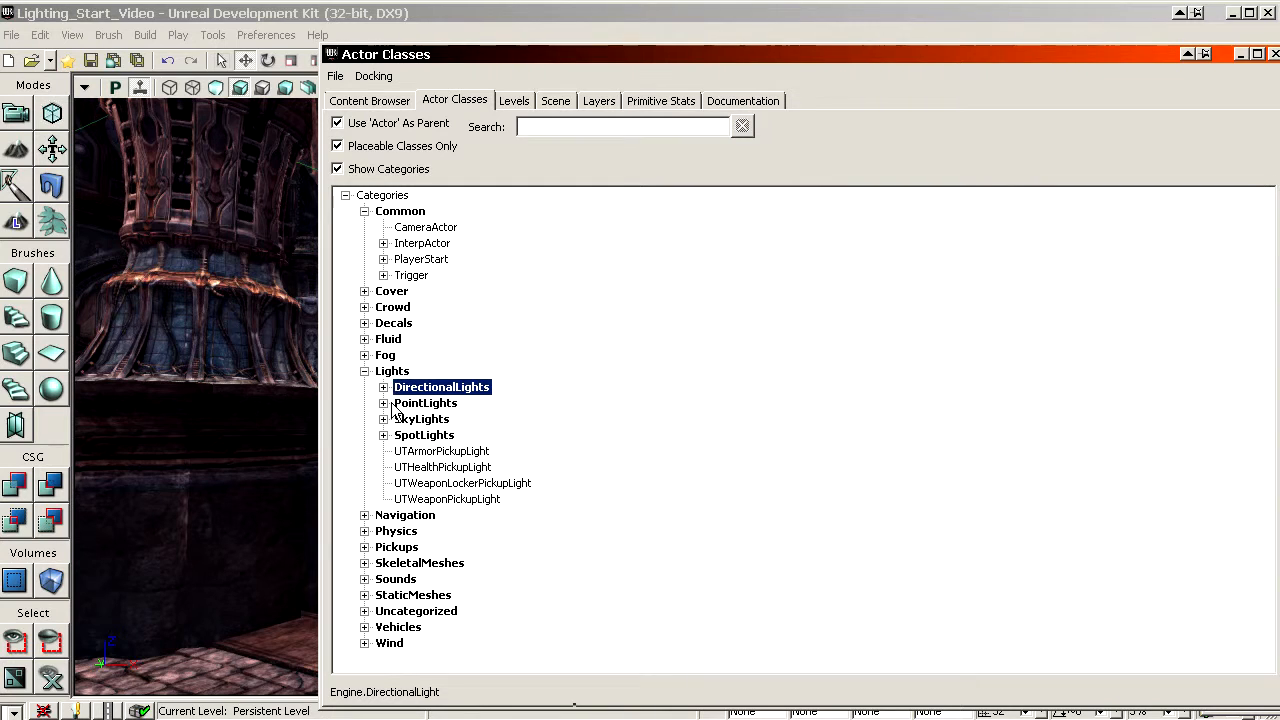
pyautogui.click(383, 403)
pyautogui.moveTo(457, 451); pyautogui.dragTo(297, 648)
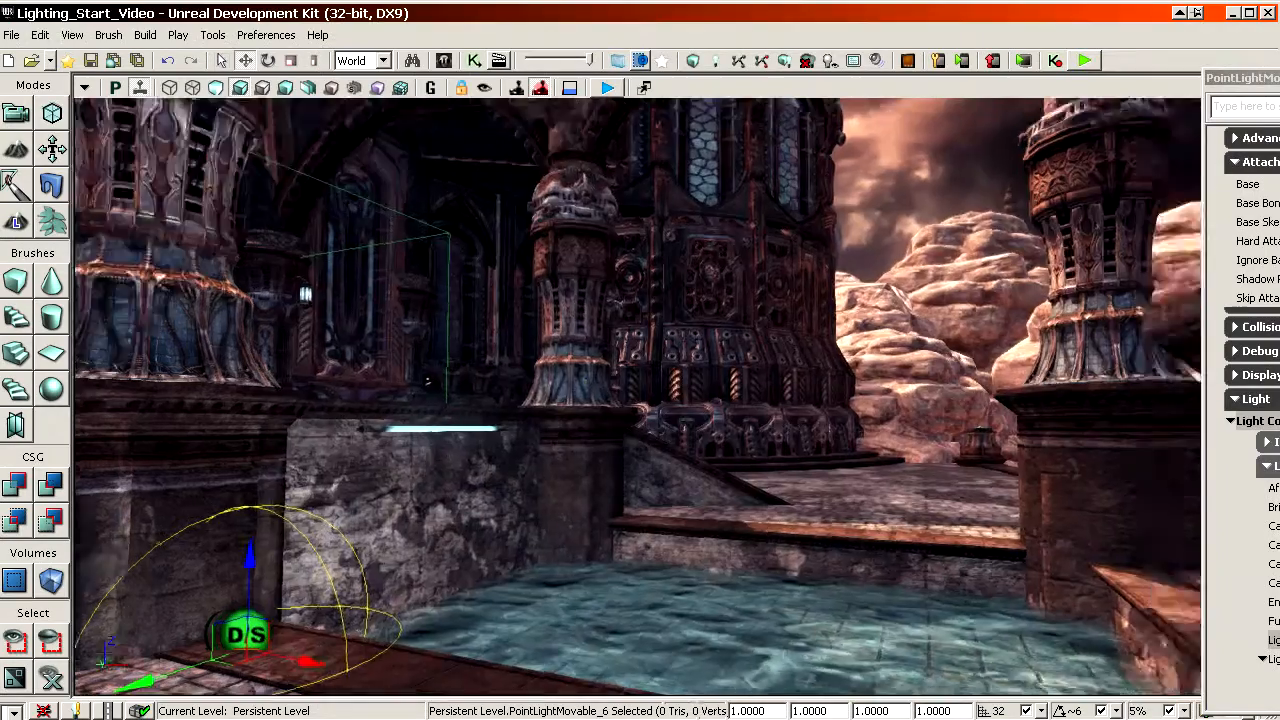
pyautogui.moveTo(640, 396); pyautogui.dragTo(459, 347, button='right')
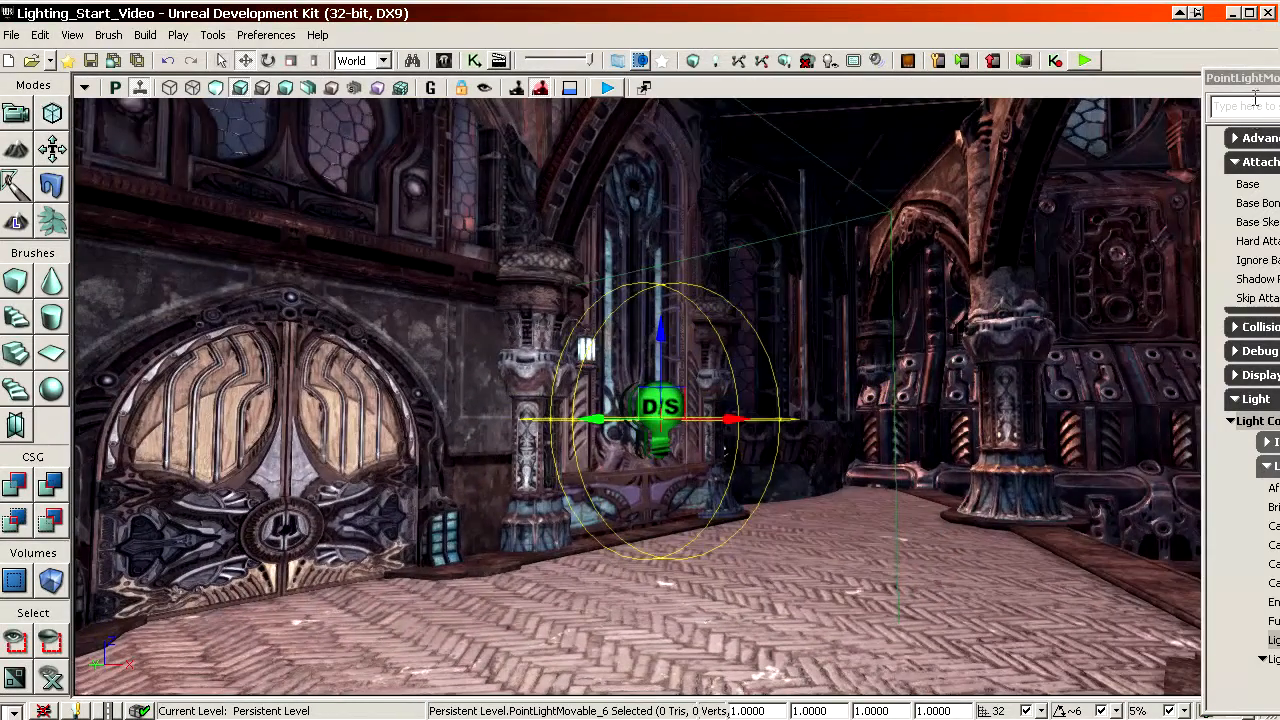
# Set the movable point light's Brightness to 4 in its properties
pyautogui.moveTo(1250, 77); pyautogui.dragTo(891, 63)
pyautogui.click(978, 495)
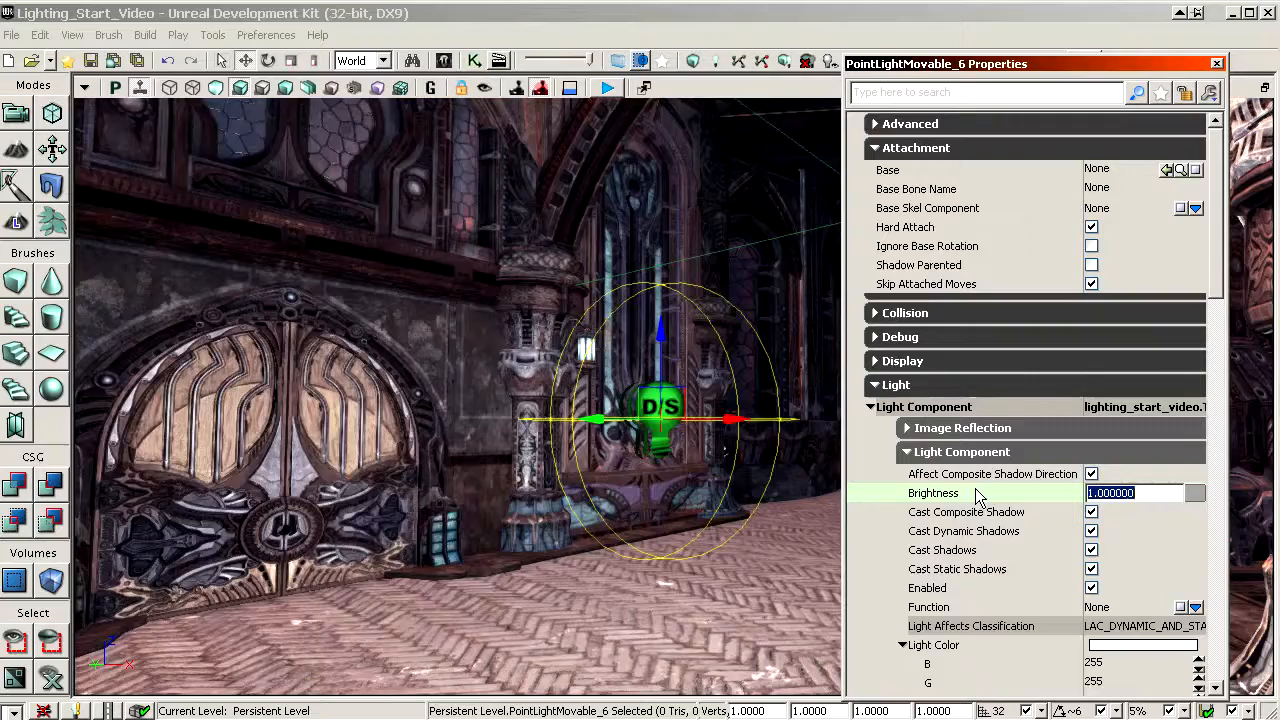
pyautogui.write('4')
pyautogui.press('Return')
pyautogui.moveTo(556, 492); pyautogui.dragTo(487, 517, button='right')
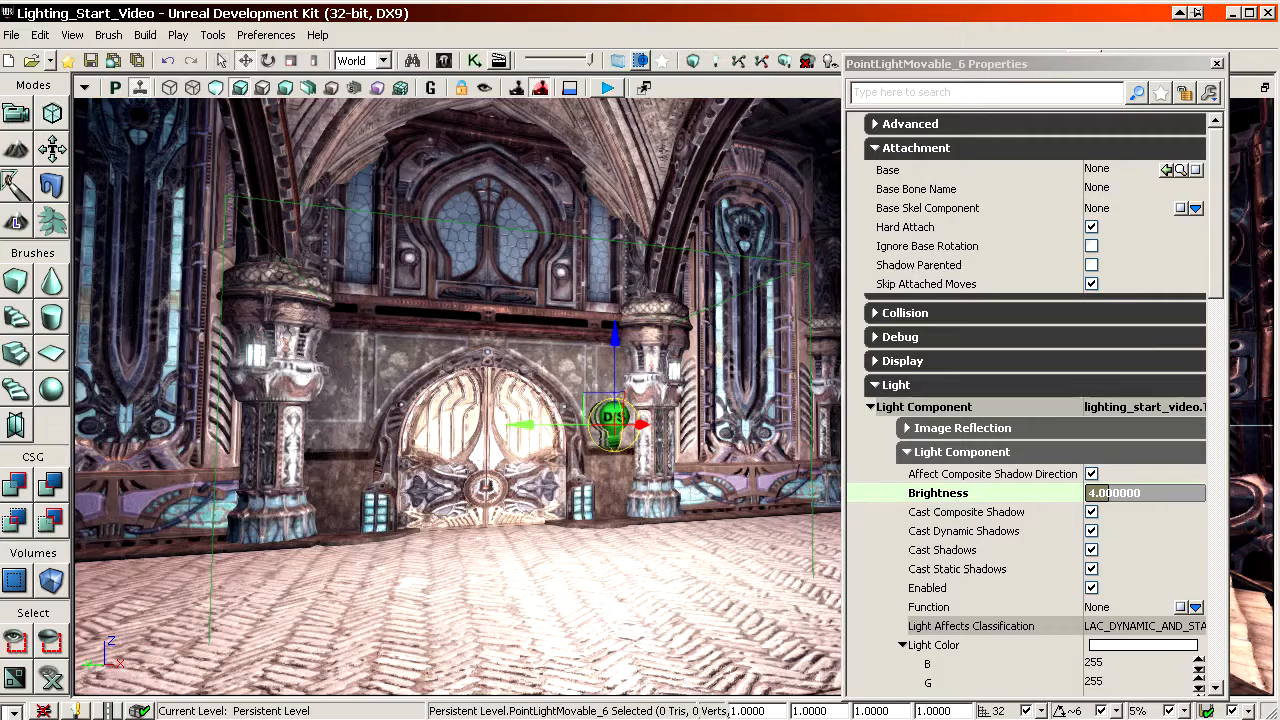
# Show the contents of the Lighting_Start_Video package in the Content Browser
pyautogui.hotkey('ctrl', 'shift', 'f')
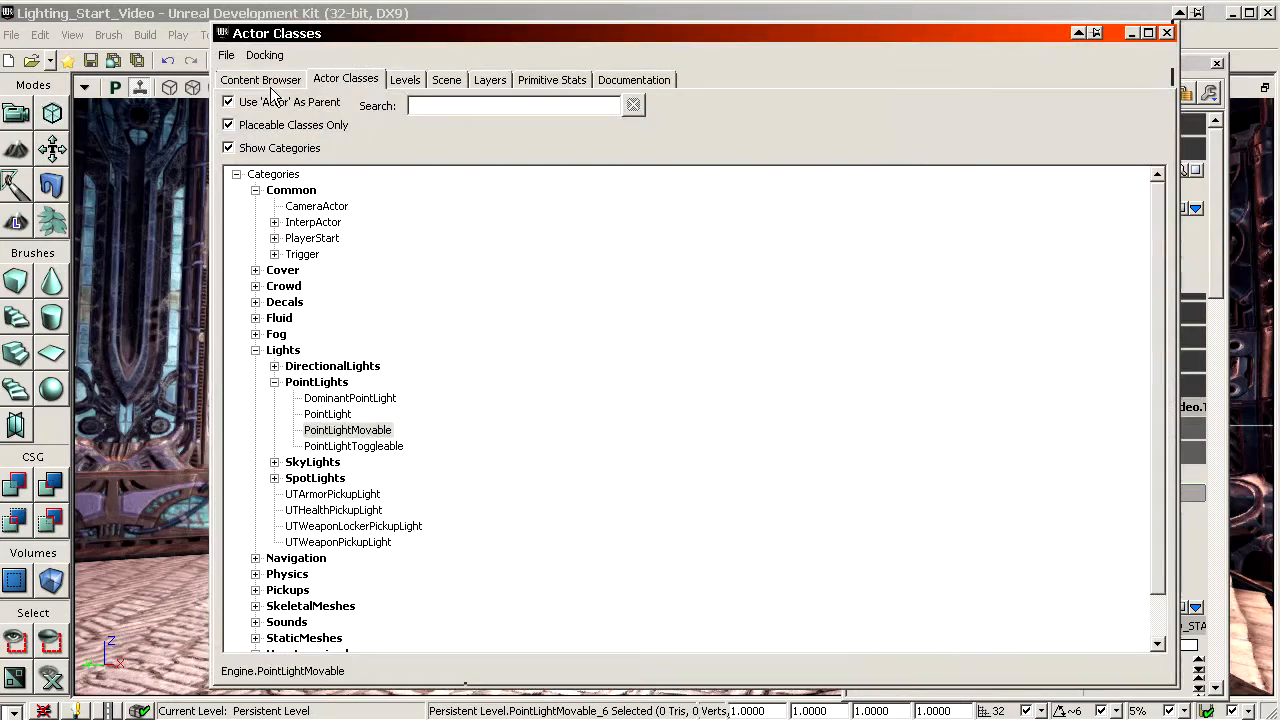
pyautogui.click(262, 80)
pyautogui.moveTo(533, 420); pyautogui.dragTo(538, 360)
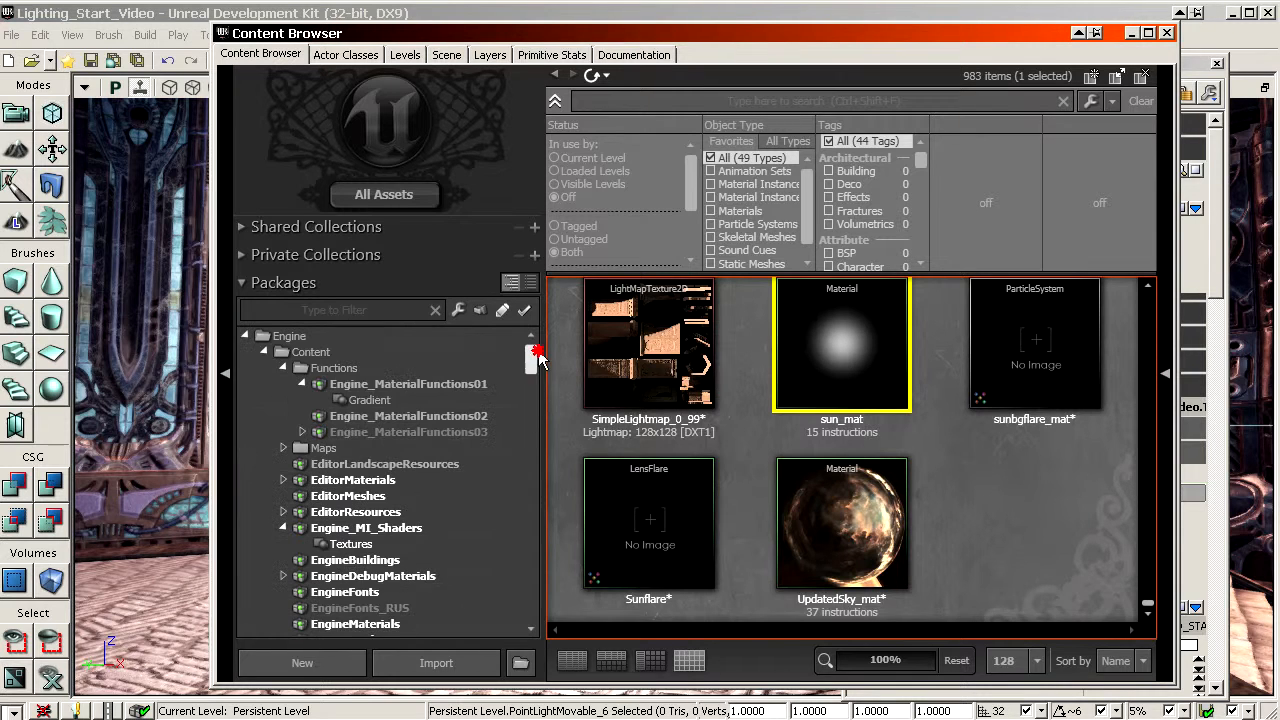
pyautogui.click(265, 352)
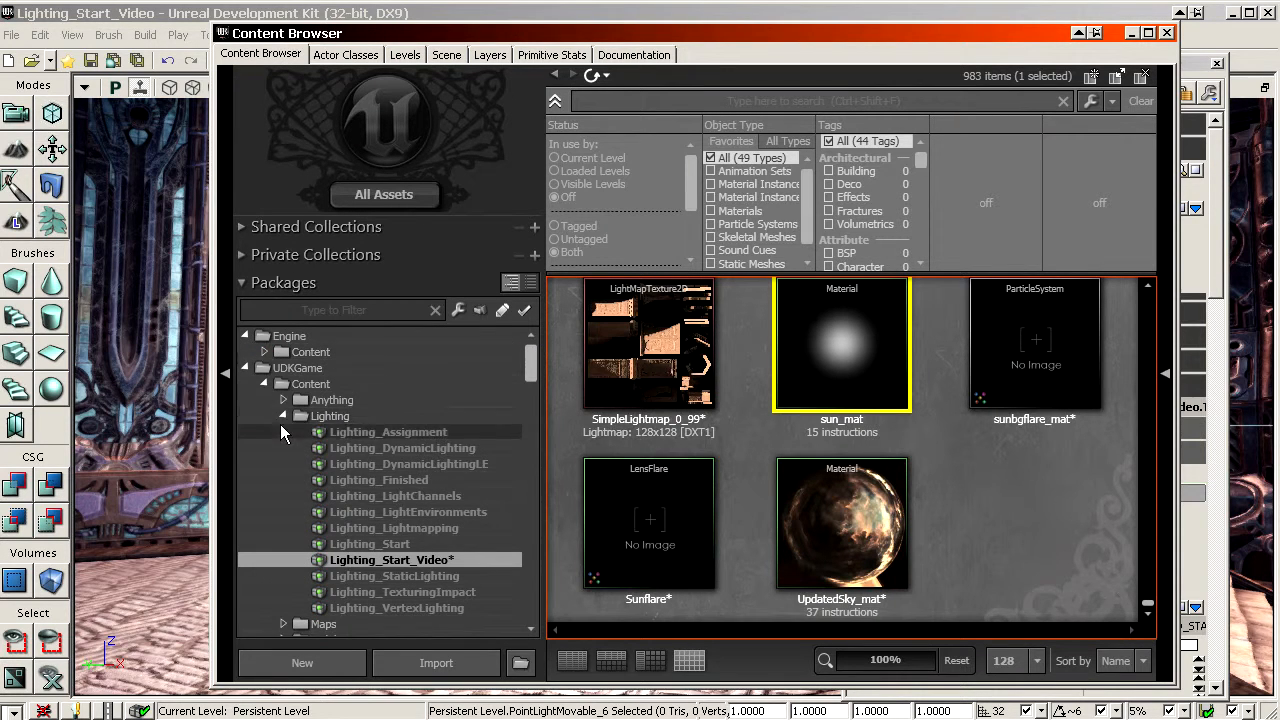
pyautogui.click(364, 575)
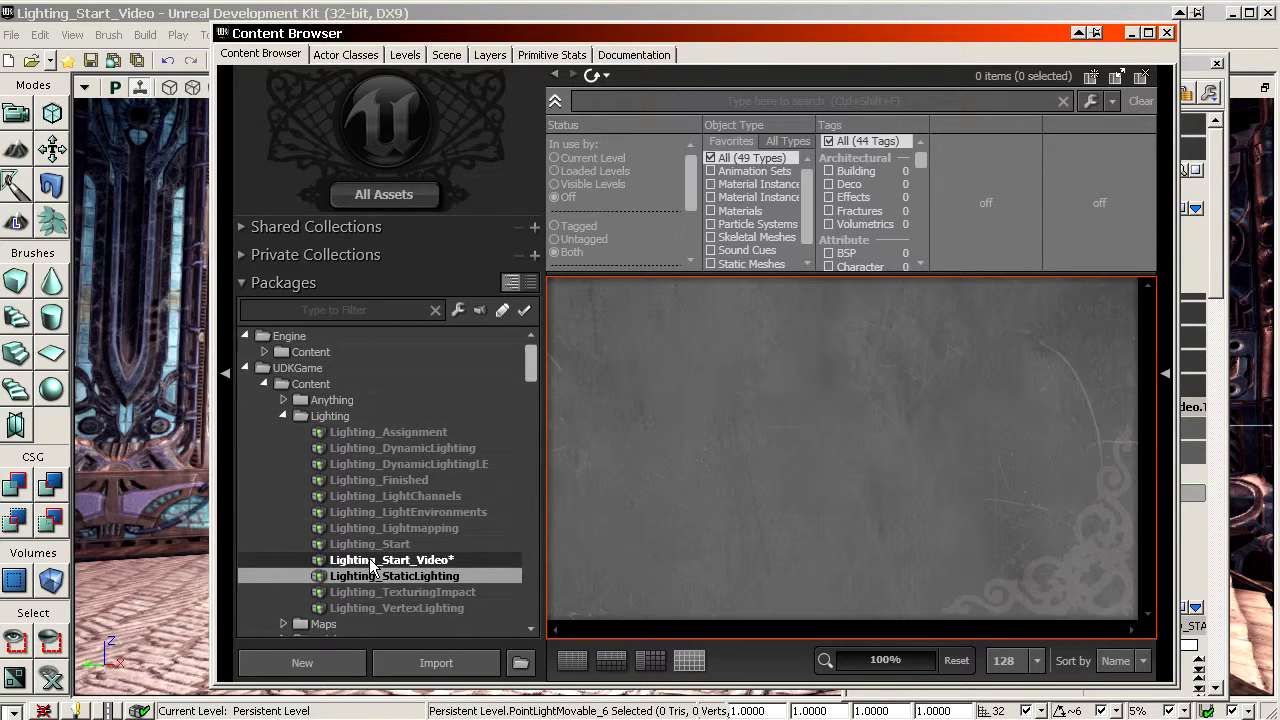
pyautogui.click(400, 561)
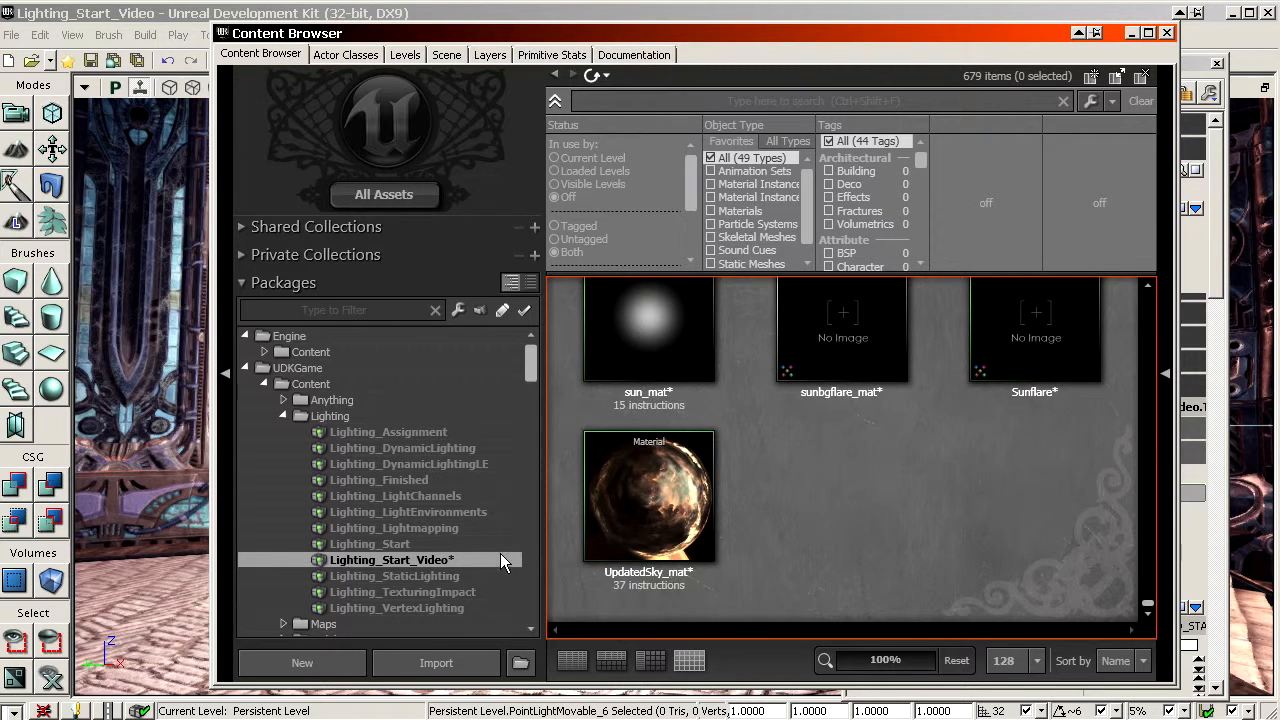
# Browse the package's lightmap textures and inspect SimpleLightmap_0_86 at full size
pyautogui.scroll(5, 870, 500)
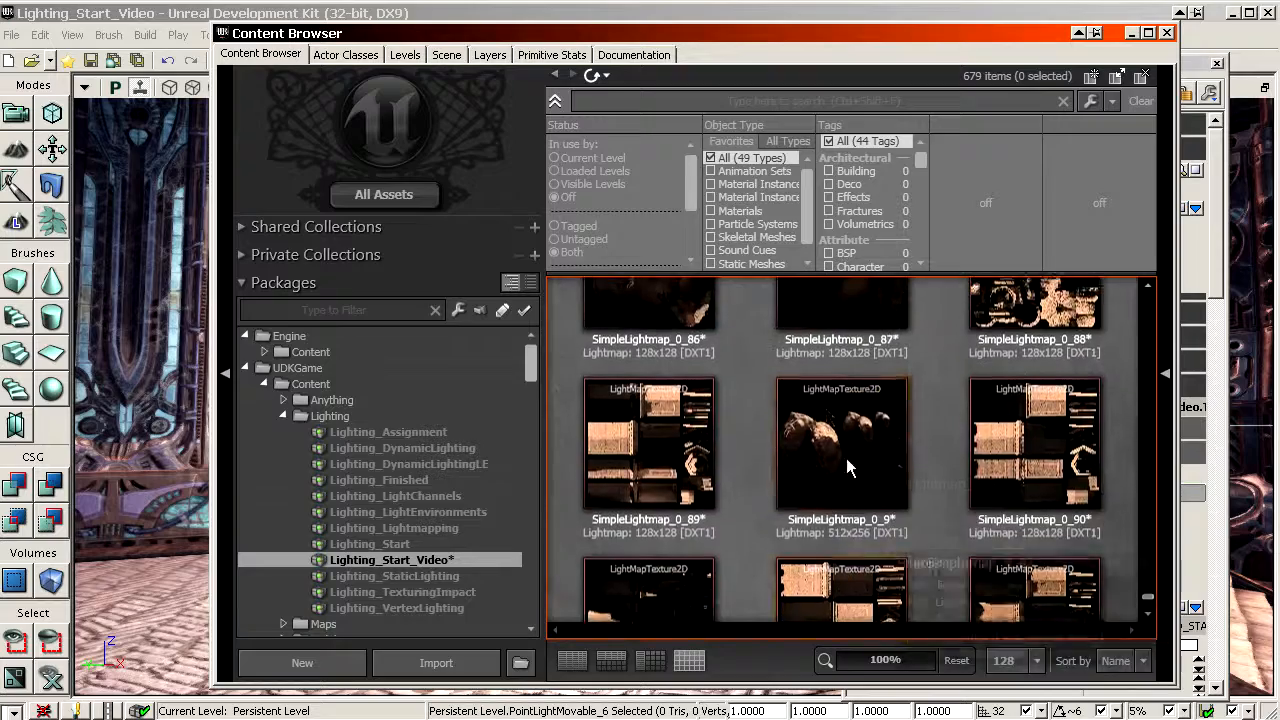
pyautogui.scroll(3, 847, 467)
pyautogui.click(668, 465)
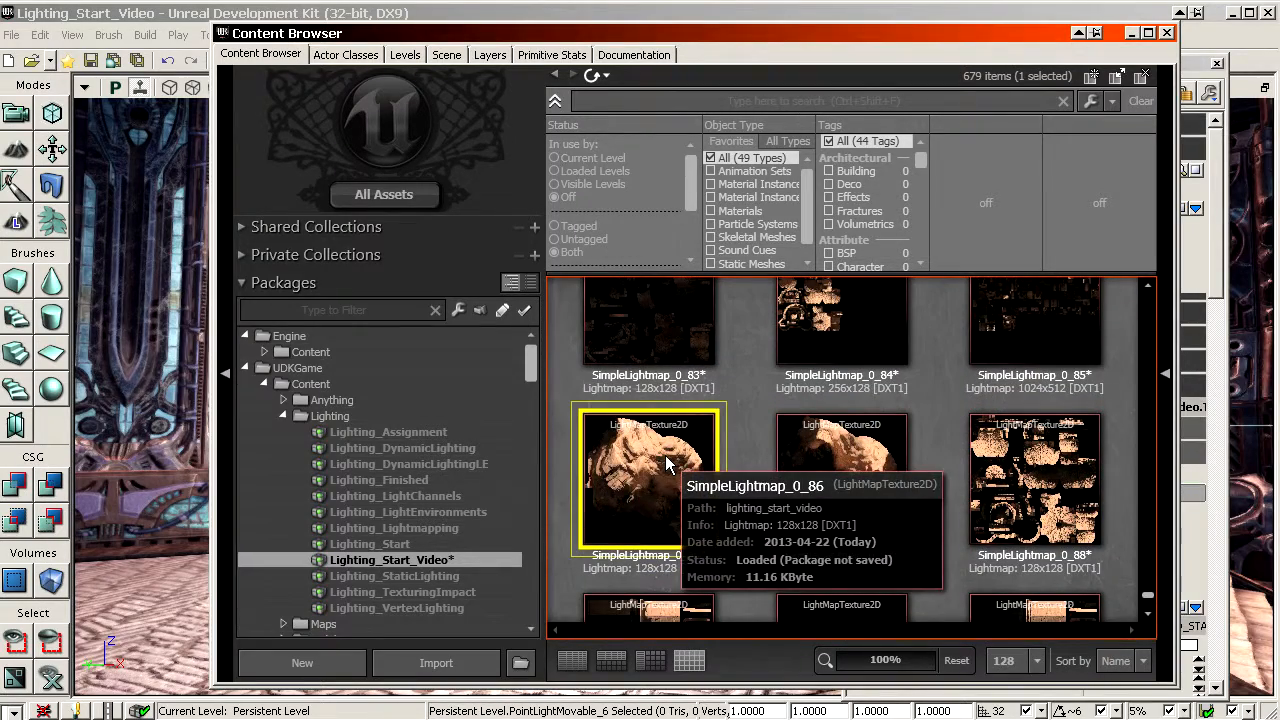
pyautogui.doubleClick(668, 465)
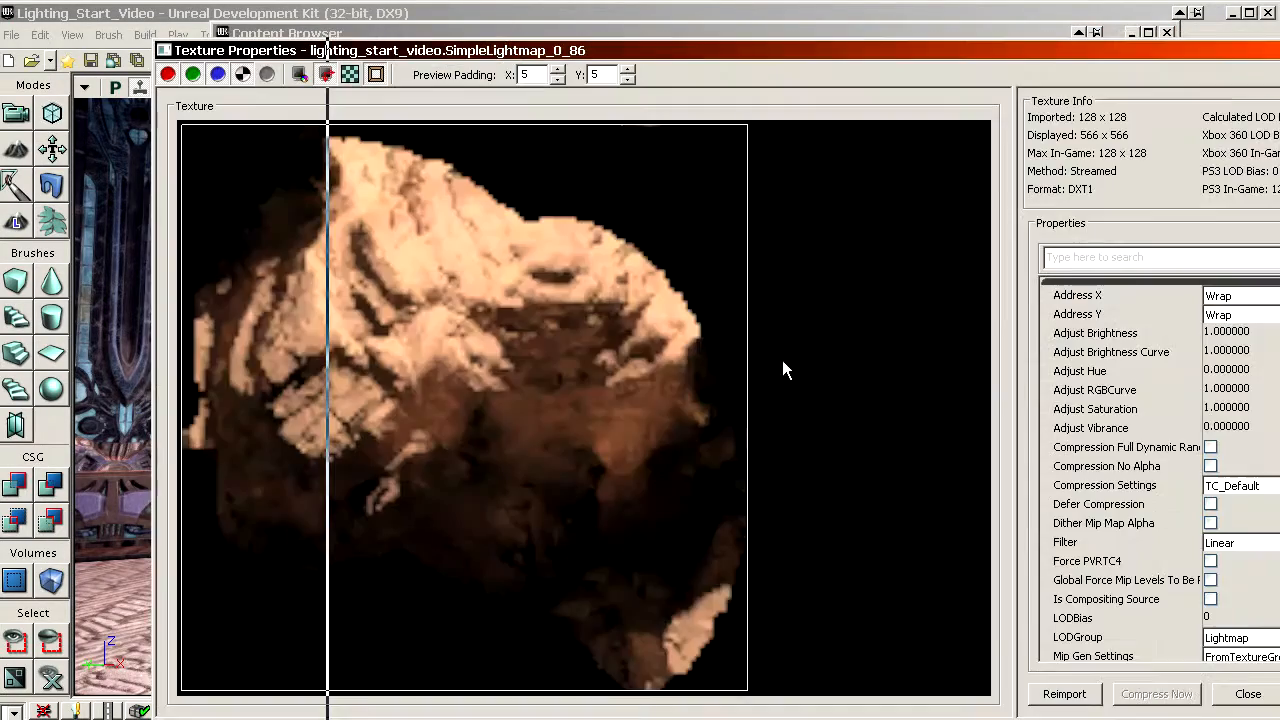
pyautogui.click(1248, 693)
pyautogui.scroll(3, 850, 480)
pyautogui.click(855, 480)
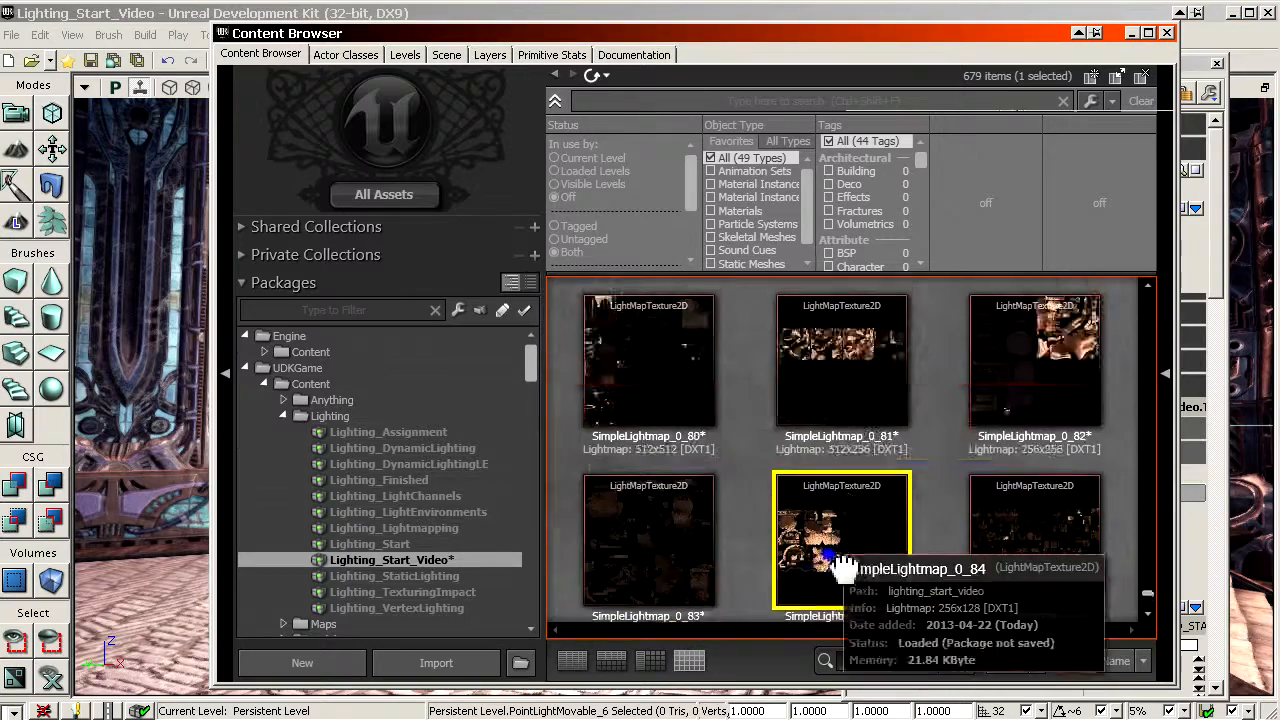
pyautogui.scroll(-10, 845, 567)
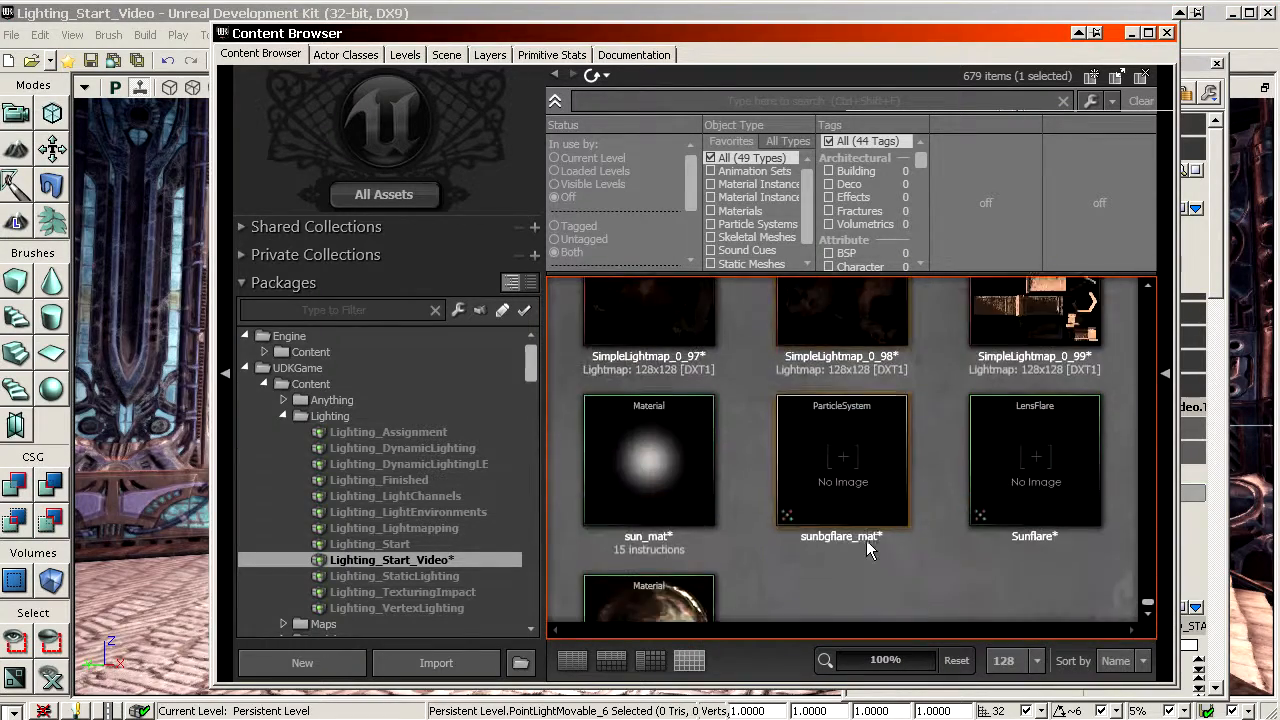
pyautogui.scroll(-3, 869, 530)
# Create a new material named LightFunctionTest_Mat in the Lighting_Start_Video package
pyautogui.rightClick(873, 520)
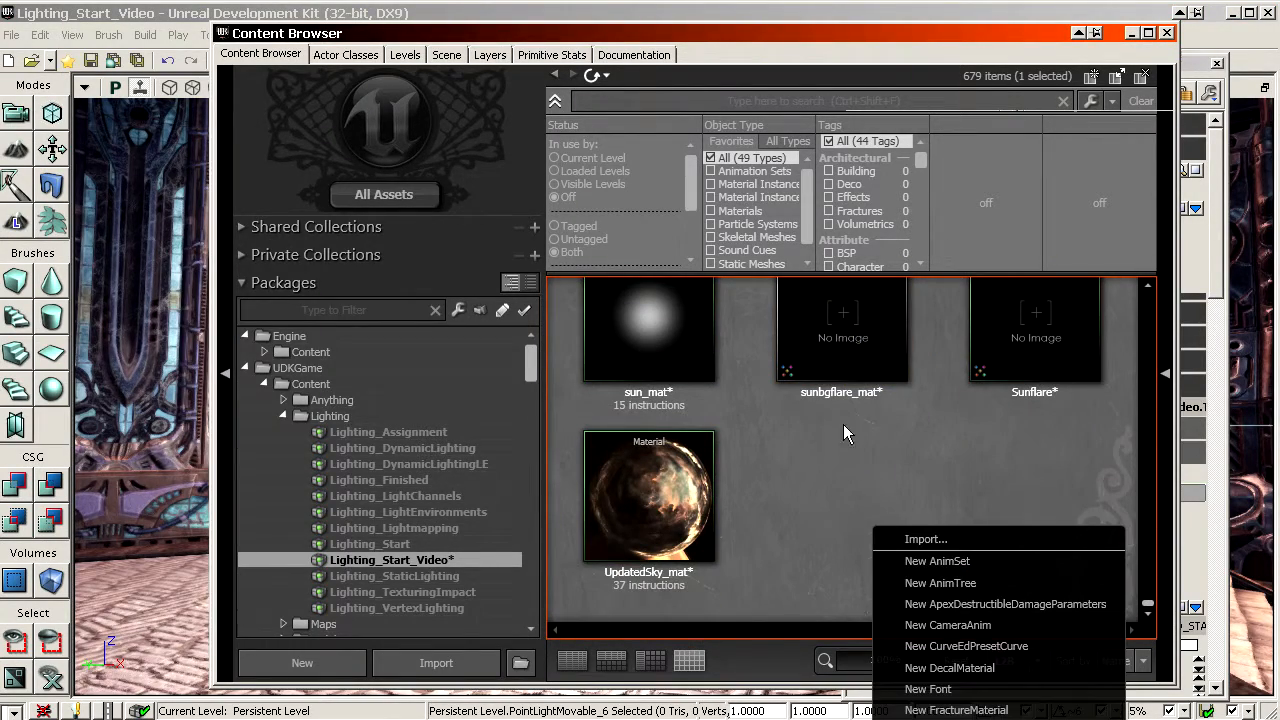
pyautogui.click(816, 470)
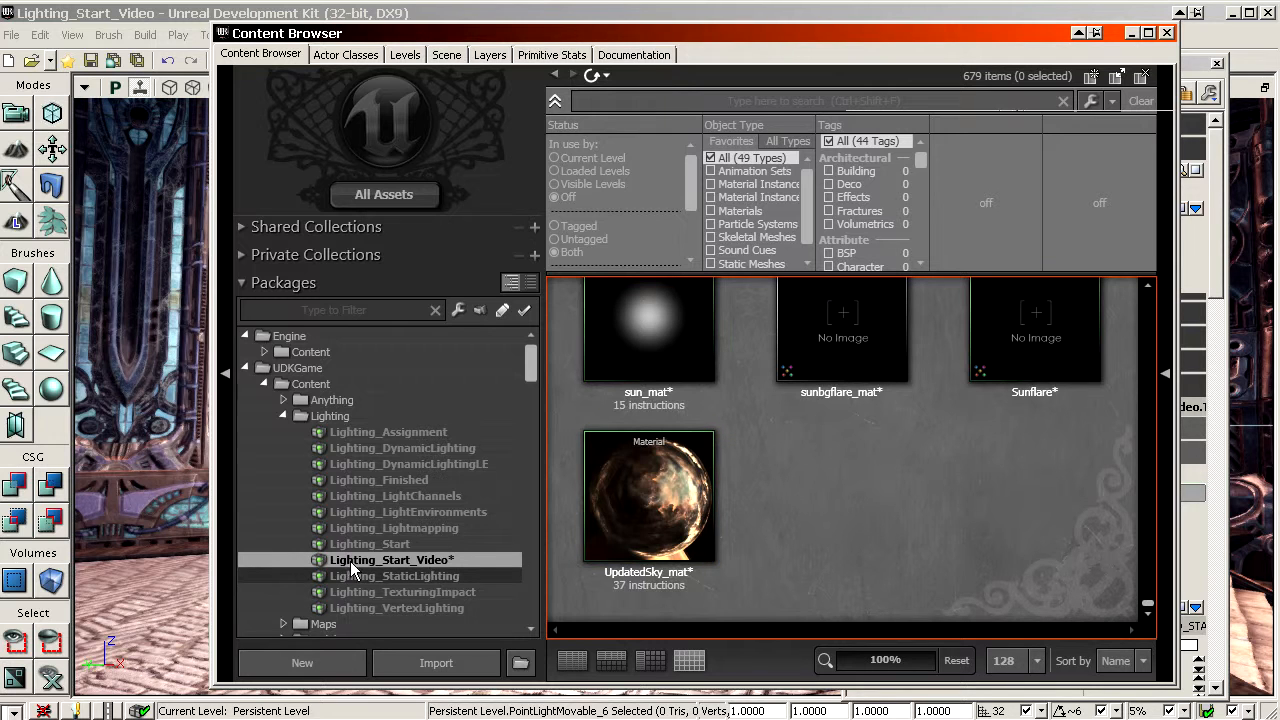
pyautogui.rightClick(736, 295)
pyautogui.click(833, 528)
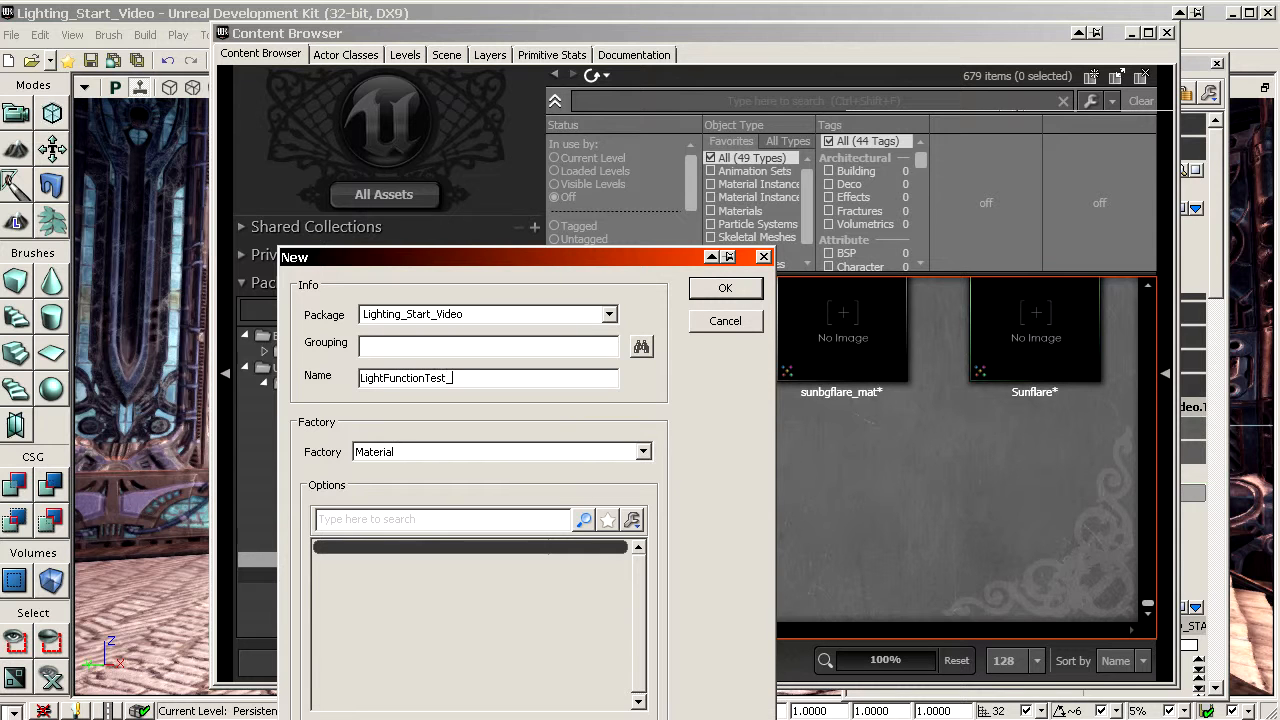
pyautogui.press('Return')
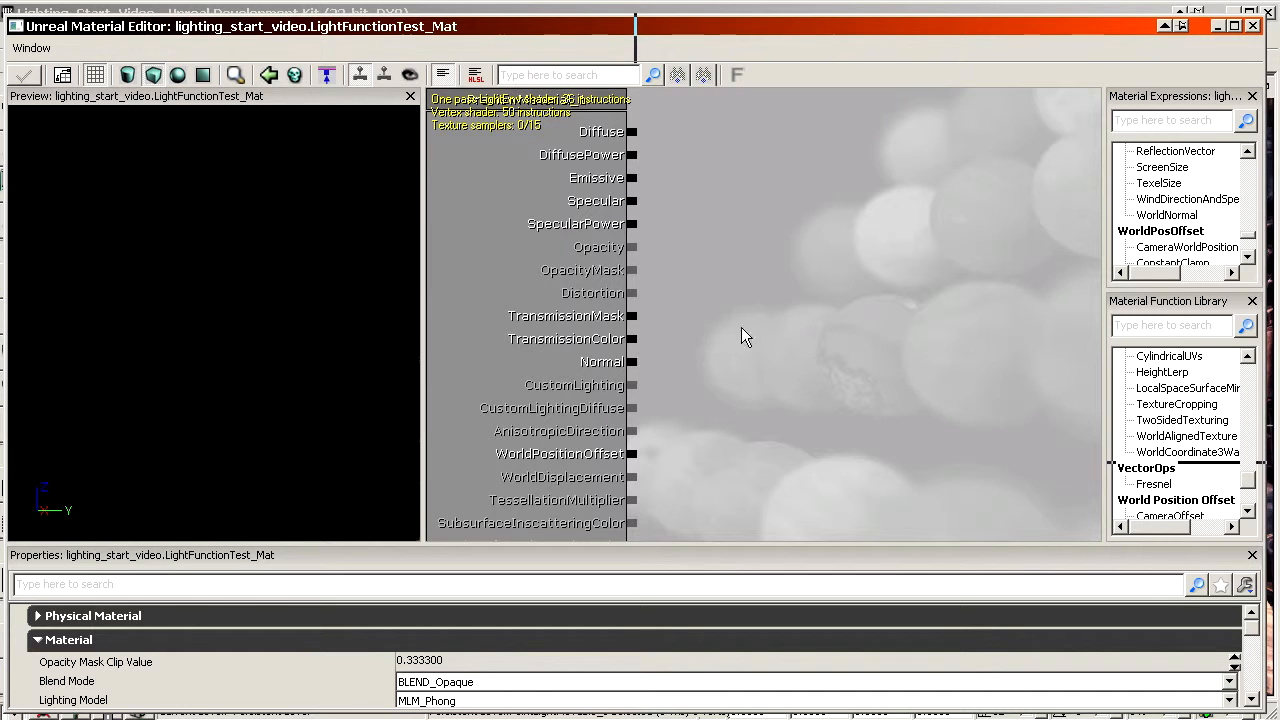
# Enlarge the material's property area and add a Time expression to the material graph
pyautogui.moveTo(718, 542); pyautogui.dragTo(718, 421)
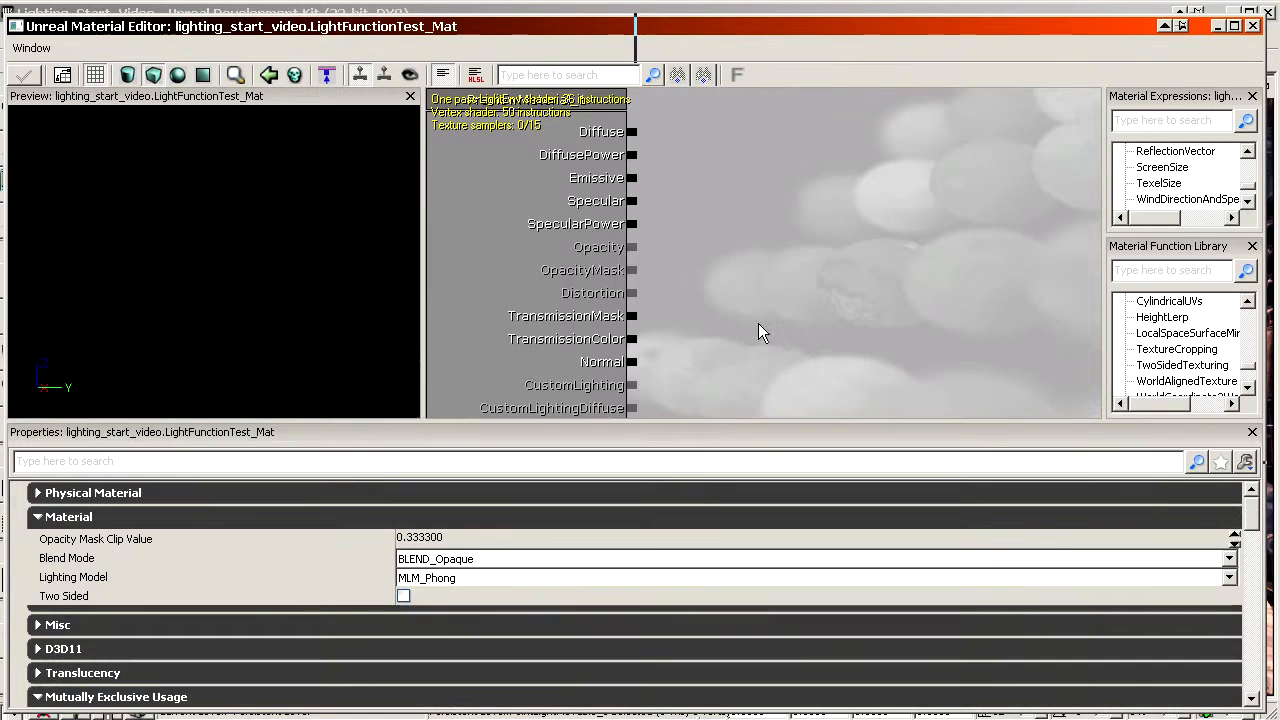
pyautogui.moveTo(717, 178); pyautogui.dragTo(717, 189)
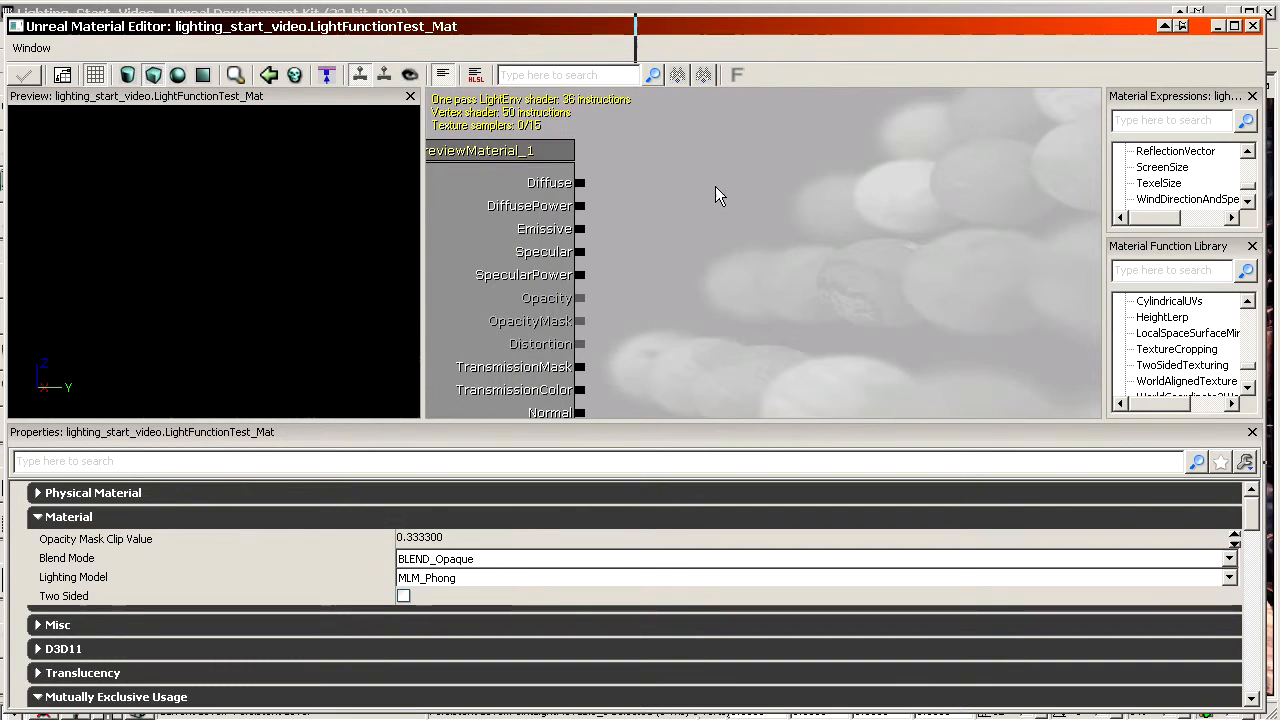
pyautogui.click(1157, 121)
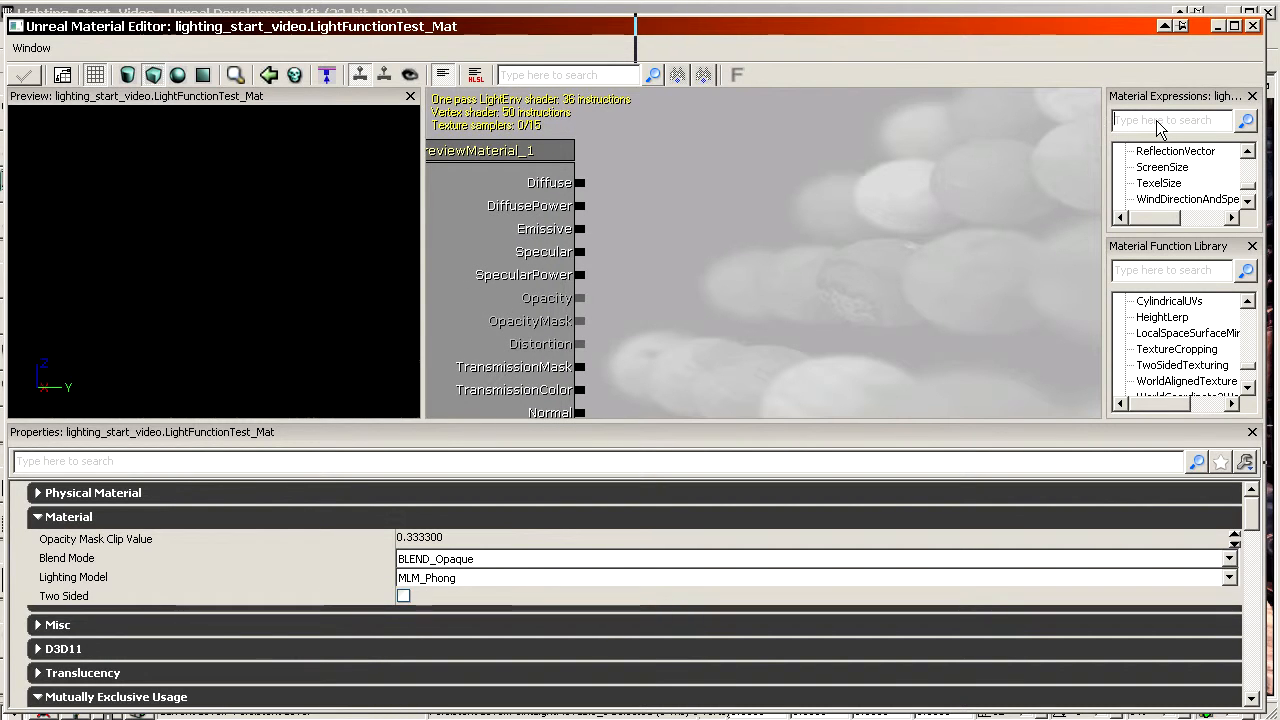
pyautogui.write('time')
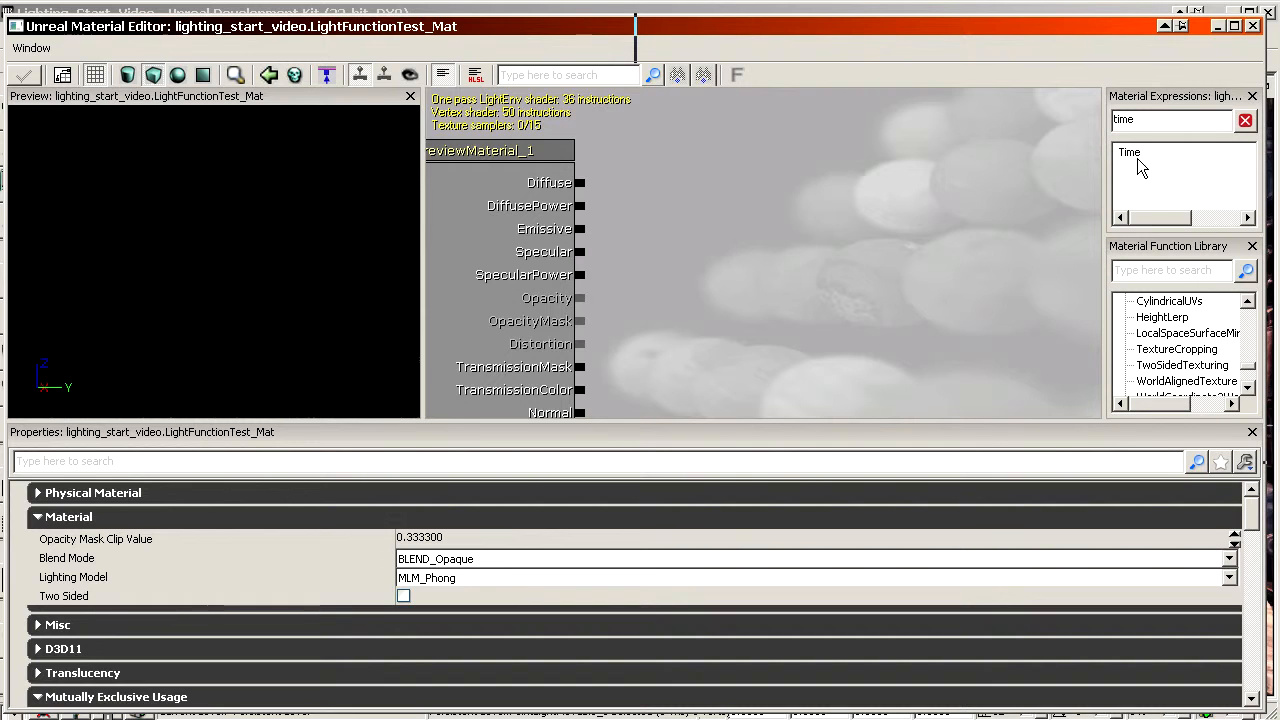
pyautogui.moveTo(1137, 163); pyautogui.dragTo(986, 215)
# Add a Sine expression beside the Time node and connect the Time output to the Sine input
pyautogui.click(1146, 121)
pyautogui.doubleClick(1146, 121)
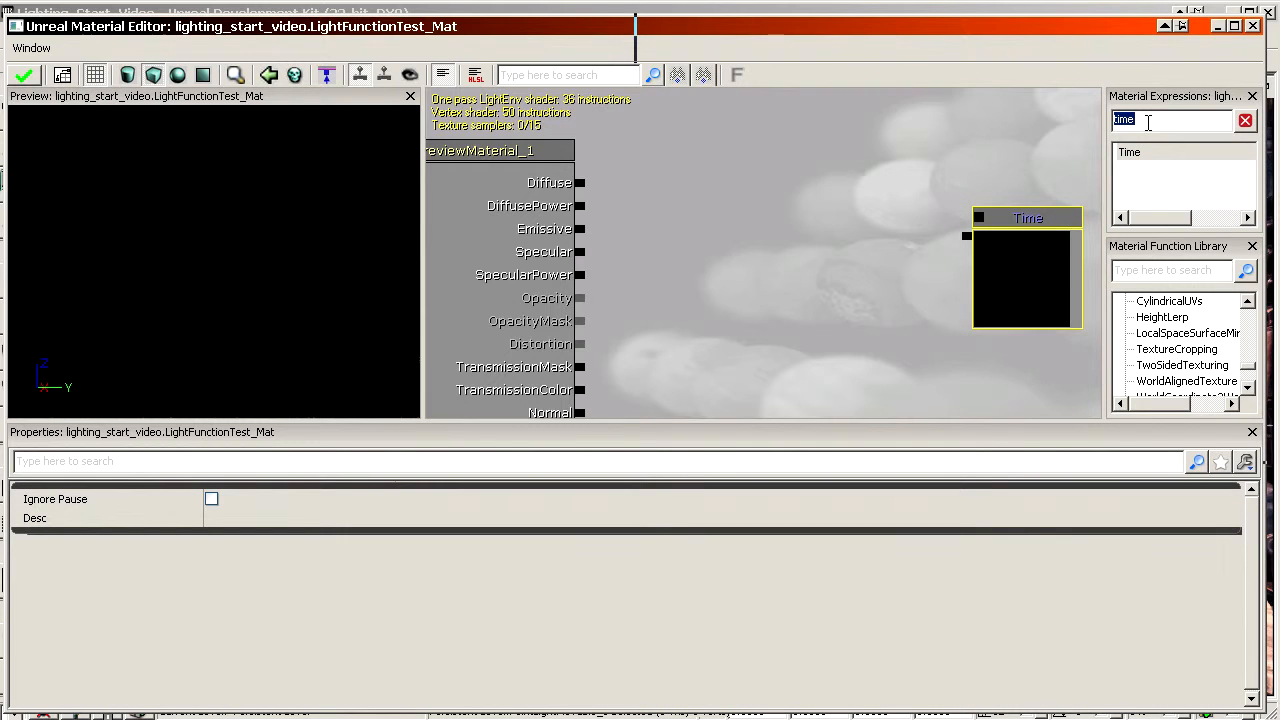
pyautogui.write('sine')
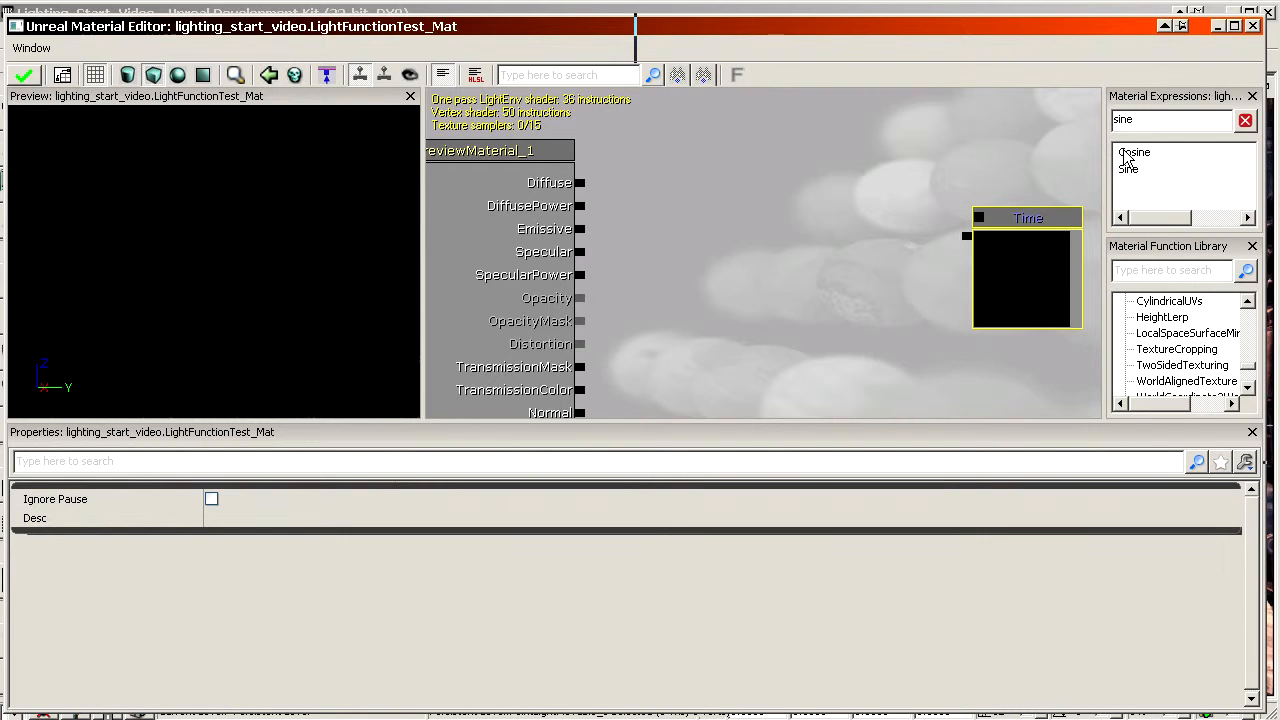
pyautogui.moveTo(1127, 169); pyautogui.dragTo(880, 235)
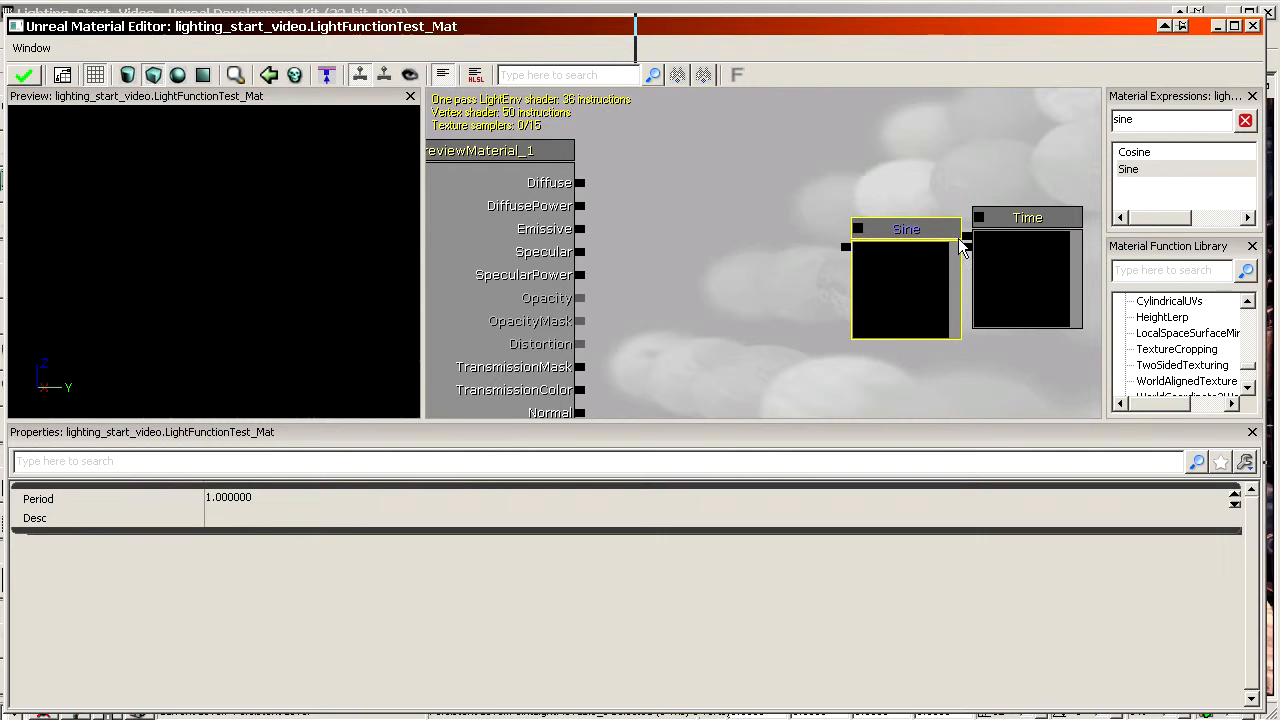
pyautogui.keyDown('ctrl'); pyautogui.moveTo(911, 278); pyautogui.dragTo(872, 255); pyautogui.keyUp('ctrl')
pyautogui.click(973, 236)
pyautogui.moveTo(967, 237); pyautogui.dragTo(930, 225)
# Move the Sine and Time nodes together farther away from the material node, then deselect them
pyautogui.click(852, 233)
pyautogui.keyDown('ctrl'); pyautogui.click(981, 274); pyautogui.keyUp('ctrl')
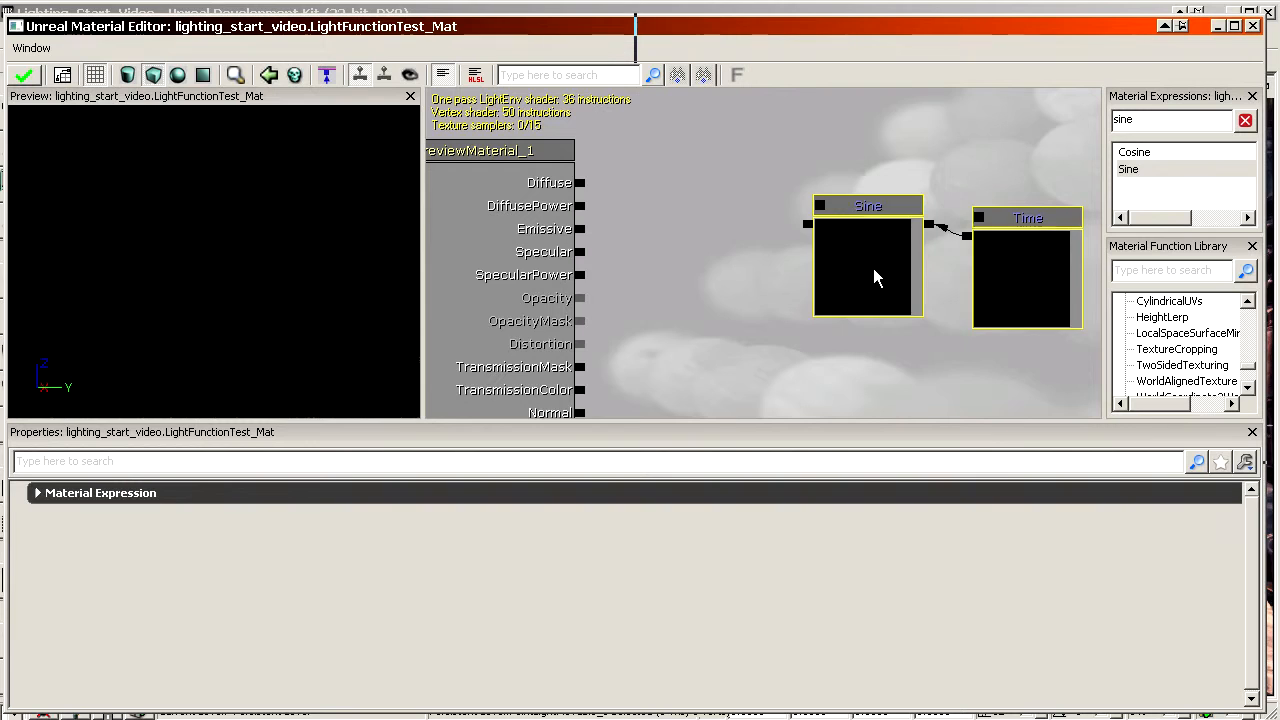
pyautogui.keyDown('ctrl'); pyautogui.moveTo(874, 268); pyautogui.dragTo(965, 337); pyautogui.keyUp('ctrl')
pyautogui.moveTo(848, 294); pyautogui.dragTo(775, 243)
pyautogui.keyDown('ctrl'); pyautogui.moveTo(851, 267); pyautogui.dragTo(898, 280); pyautogui.keyUp('ctrl')
pyautogui.moveTo(872, 237); pyautogui.dragTo(842, 260)
pyautogui.click(764, 253)
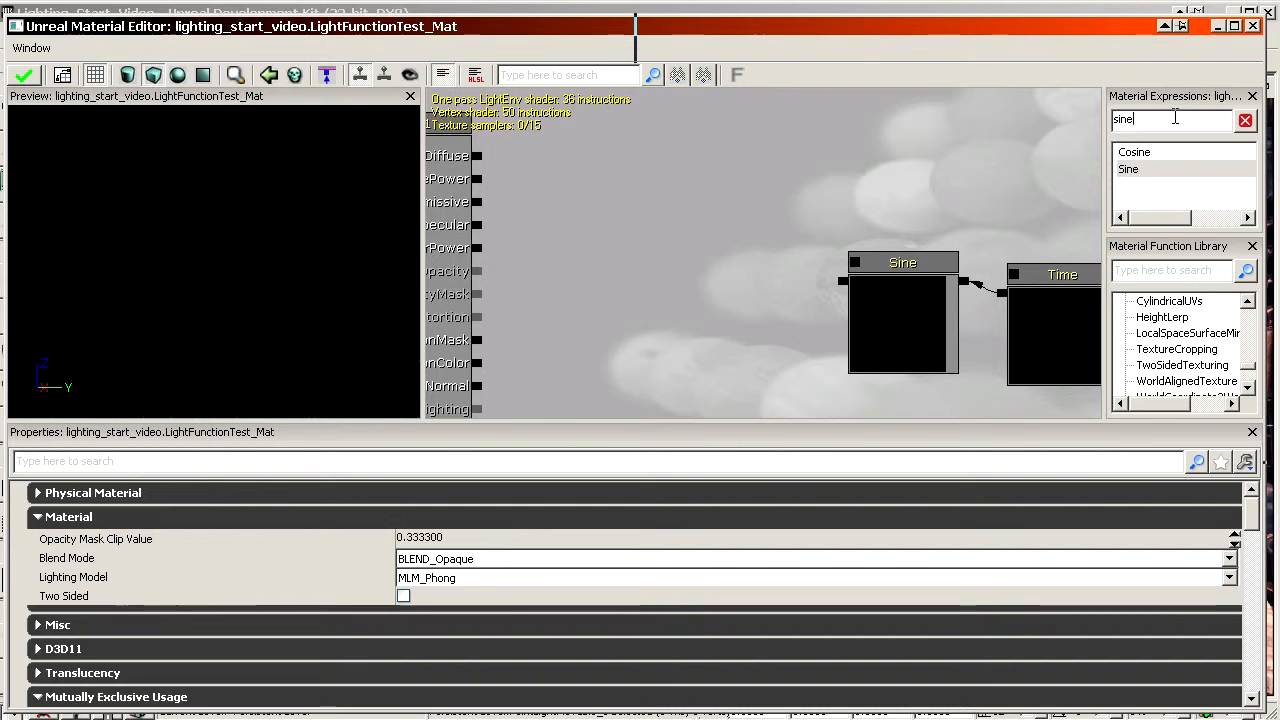
# Add an Add expression between the material node and the Sine node
pyautogui.doubleClick(1124, 119)
pyautogui.write('add')
pyautogui.moveTo(774, 247); pyautogui.dragTo(715, 250)
pyautogui.keyDown('ctrl'); pyautogui.moveTo(763, 312); pyautogui.dragTo(799, 255); pyautogui.keyUp('ctrl')
pyautogui.moveTo(642, 271); pyautogui.dragTo(667, 253)
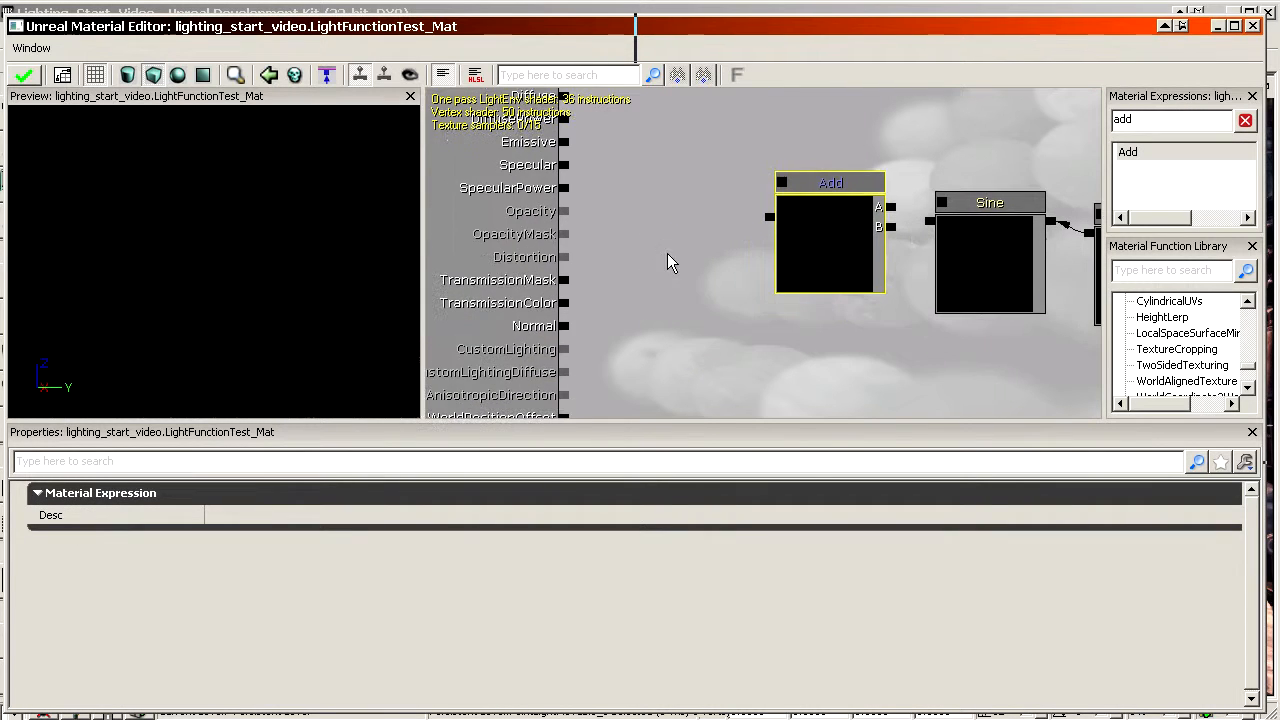
# Place a Multiply expression between the material node and the Add node, and look up "multi" in the expression list
pyautogui.click(634, 210)
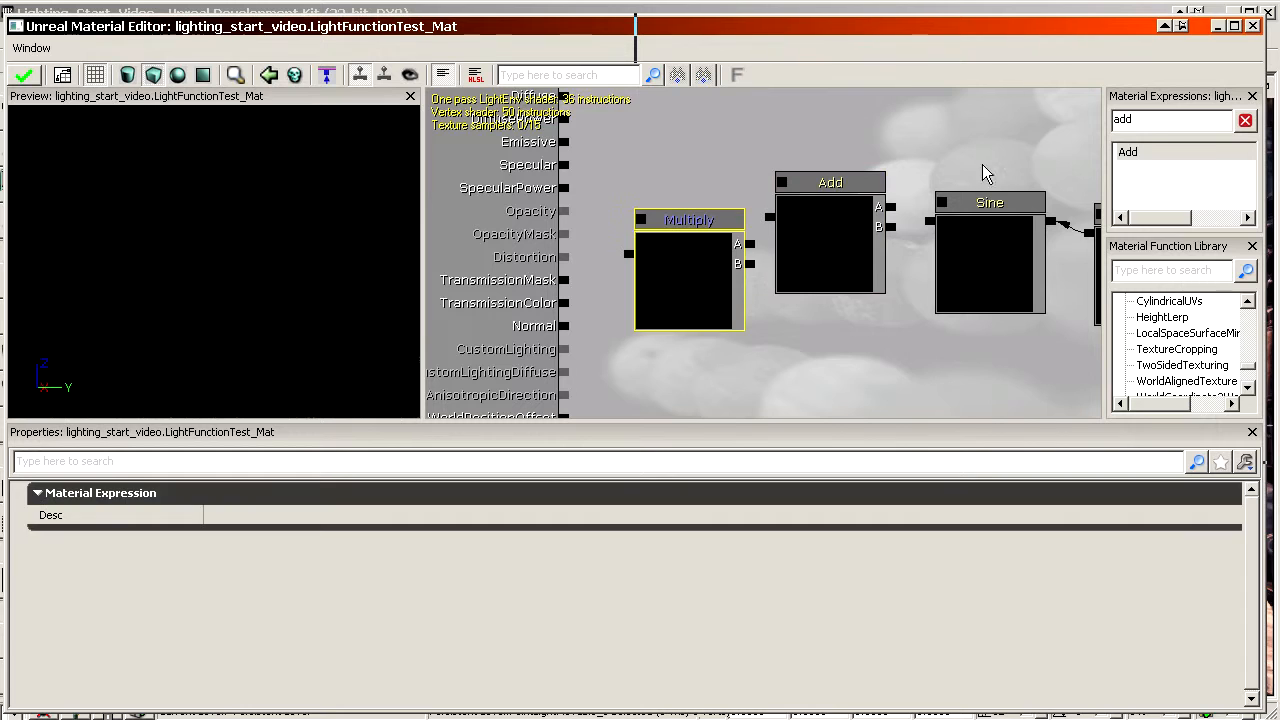
pyautogui.doubleClick(1152, 123)
pyautogui.write('multi')
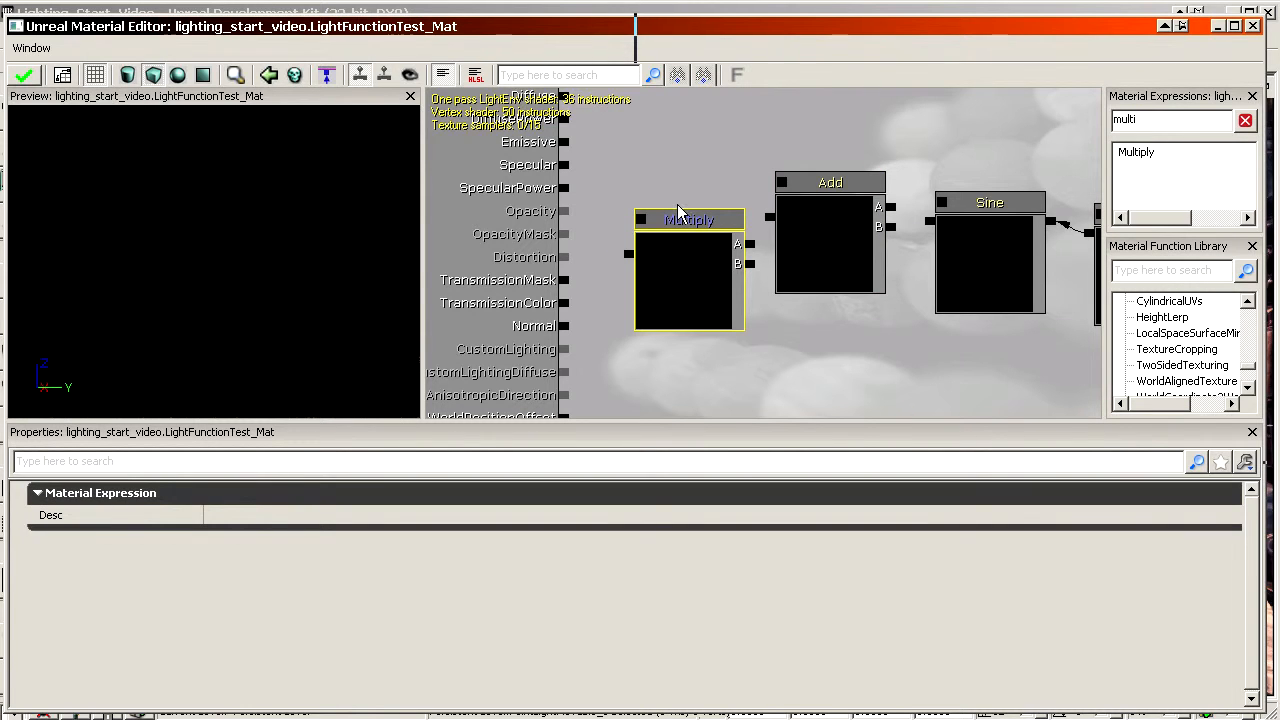
pyautogui.click(677, 204)
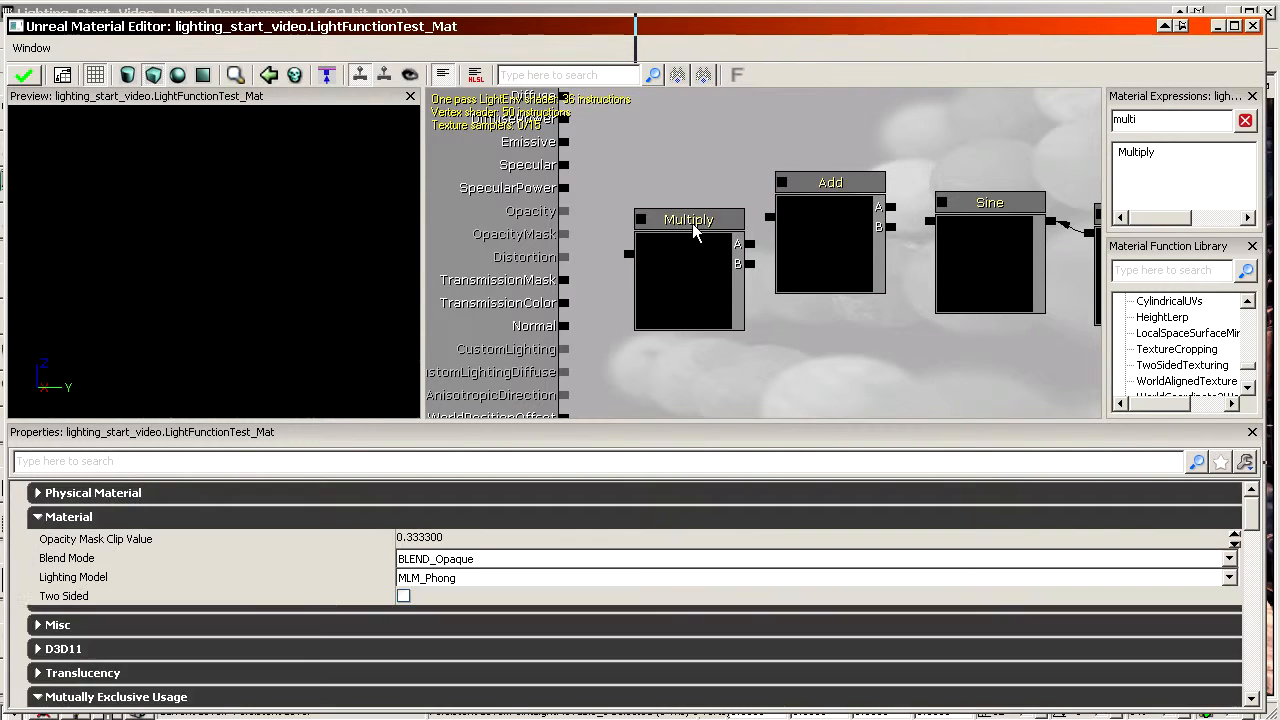
pyautogui.click(698, 238)
# Select the Multiply, Add, Sine and Time nodes and move them together farther away from the material node
pyautogui.moveTo(865, 331); pyautogui.dragTo(762, 331)
pyautogui.click(872, 268)
pyautogui.click(727, 264)
pyautogui.click(593, 282)
pyautogui.keyDown('ctrl'); pyautogui.keyDown('alt'); pyautogui.moveTo(1024, 367); pyautogui.dragTo(560, 186); pyautogui.keyUp('alt'); pyautogui.keyUp('ctrl')
pyautogui.keyDown('ctrl'); pyautogui.moveTo(611, 275); pyautogui.dragTo(764, 255); pyautogui.keyUp('ctrl')
pyautogui.moveTo(662, 223); pyautogui.dragTo(634, 226)
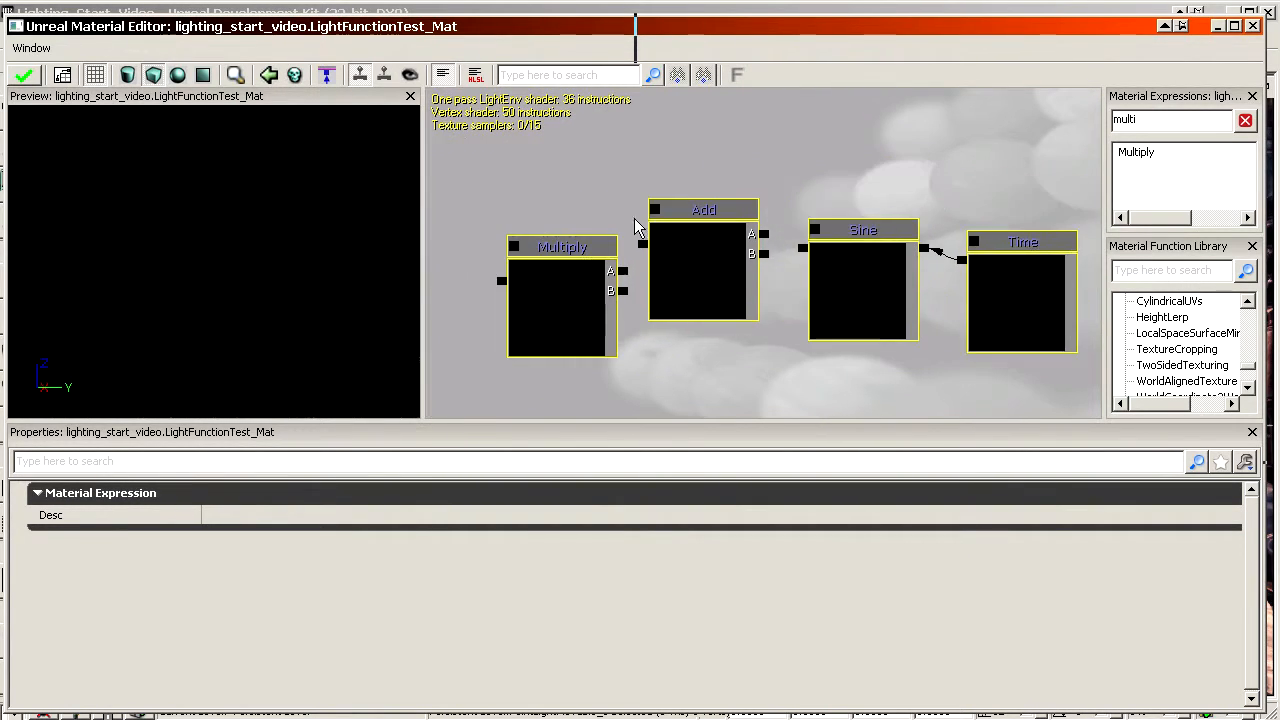
# Connect the Sine output to the Add node's A input and the Add output to the Multiply node's A input
pyautogui.click(754, 277)
pyautogui.moveTo(803, 255); pyautogui.dragTo(763, 234)
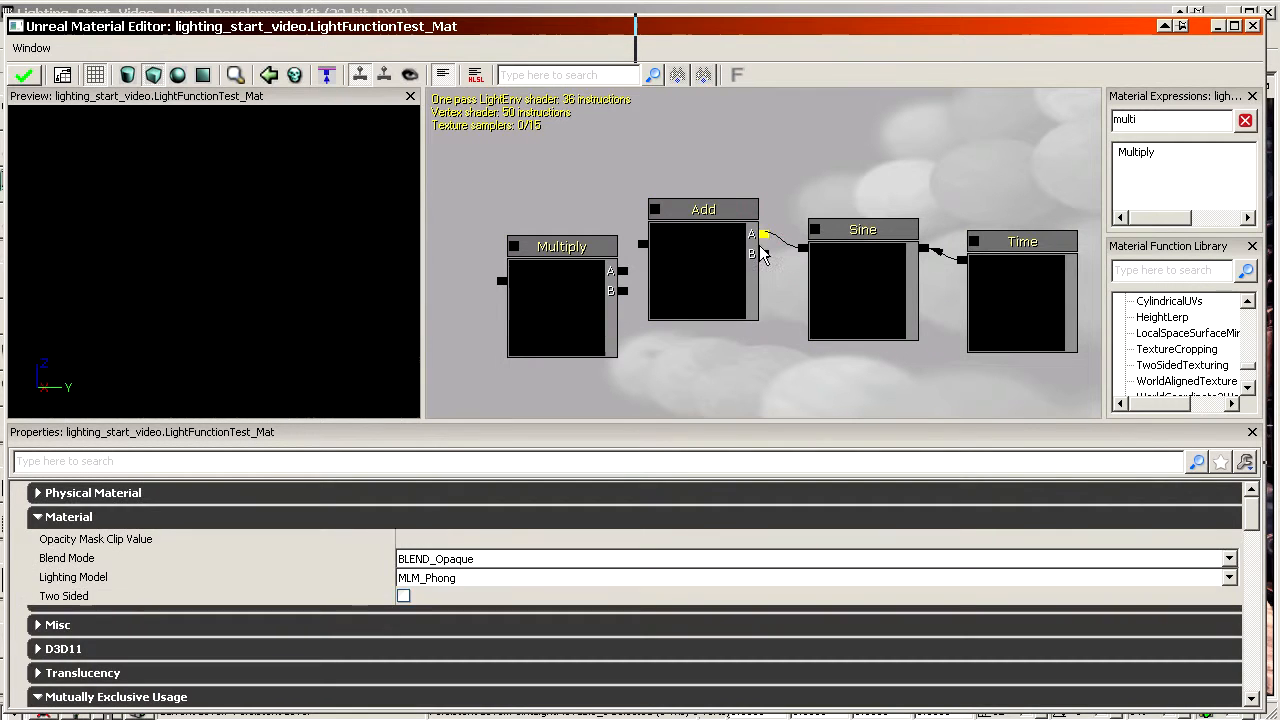
pyautogui.moveTo(731, 278); pyautogui.dragTo(728, 303)
pyautogui.moveTo(645, 262); pyautogui.dragTo(622, 270)
pyautogui.moveTo(567, 298); pyautogui.dragTo(554, 344)
pyautogui.moveTo(768, 295); pyautogui.dragTo(767, 210)
# Place a Constant expression below the Sine node and deselect it
pyautogui.click(802, 275)
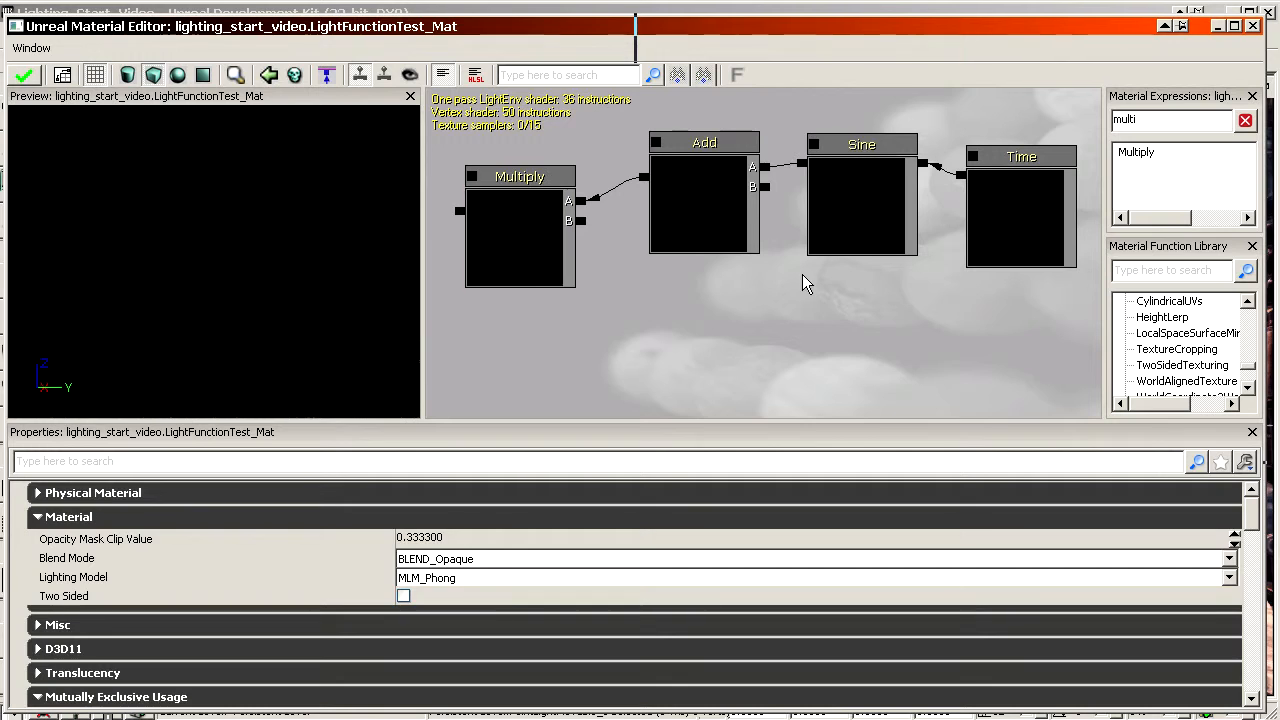
pyautogui.press('1')
pyautogui.click(800, 275)
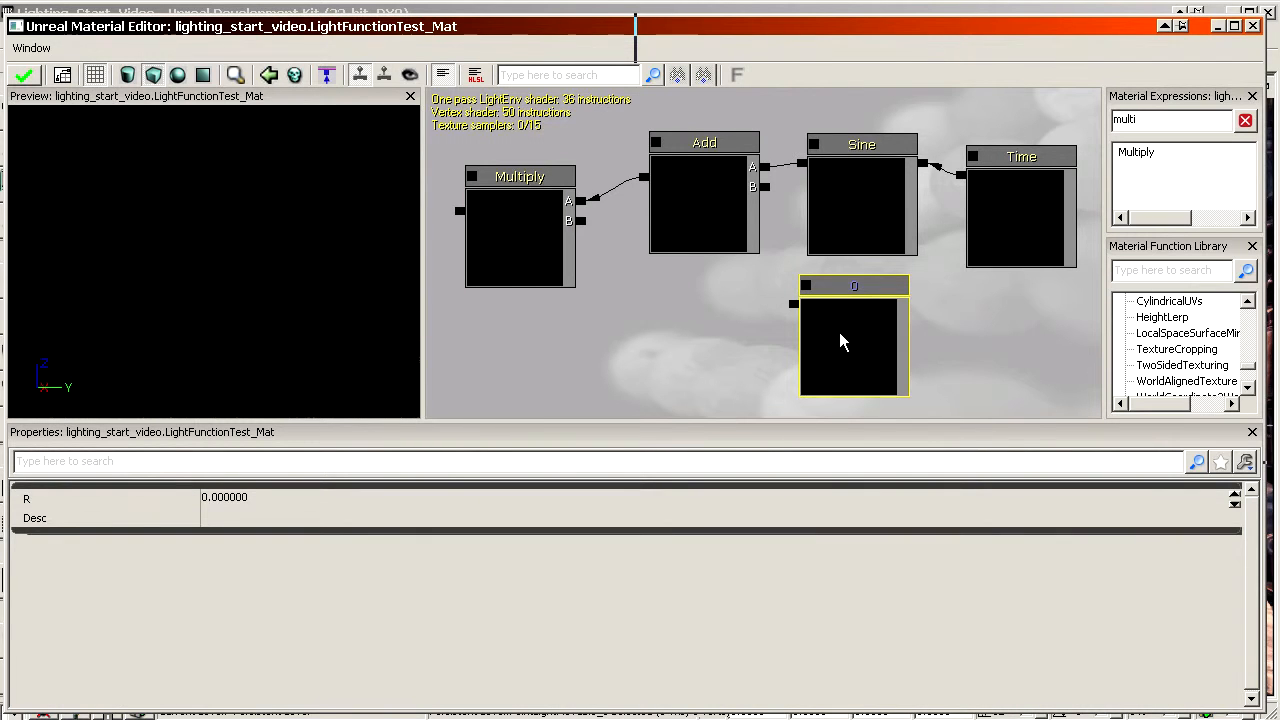
pyautogui.click(916, 262)
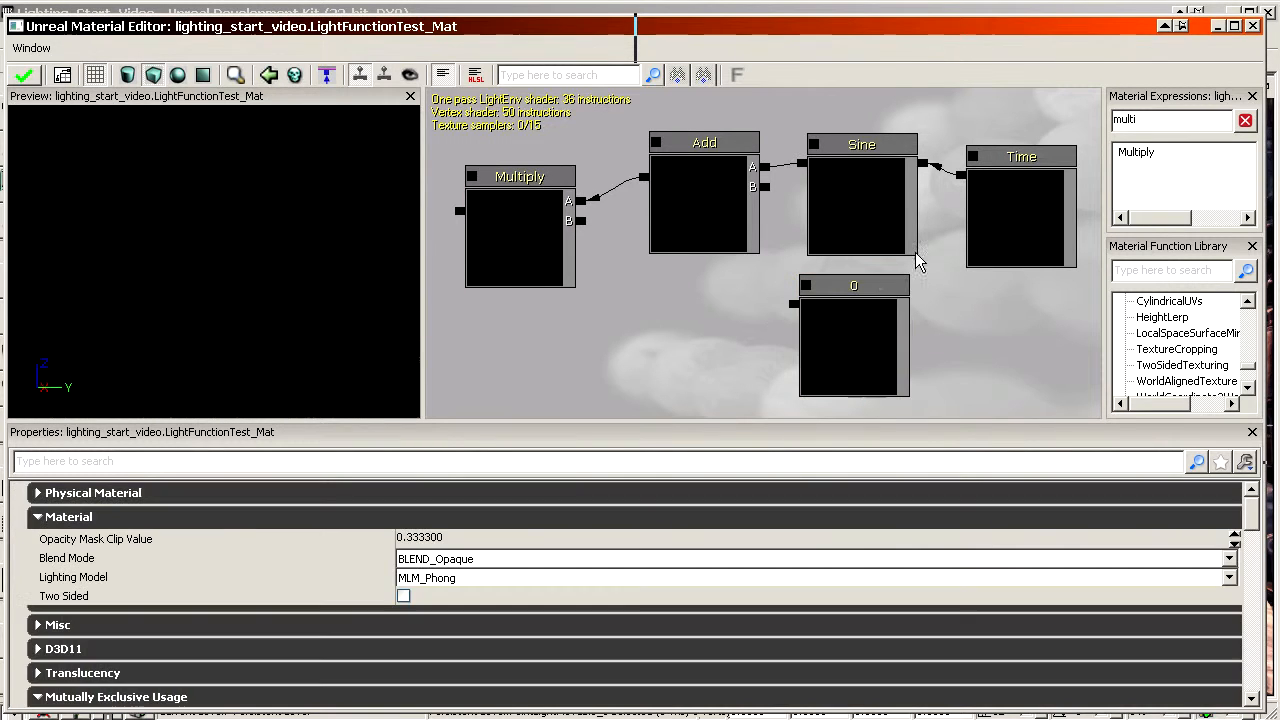
# Look up "constant" in the expression list and place a second Constant beside the one below the Sine node
pyautogui.doubleClick(1137, 119)
pyautogui.write('consta')
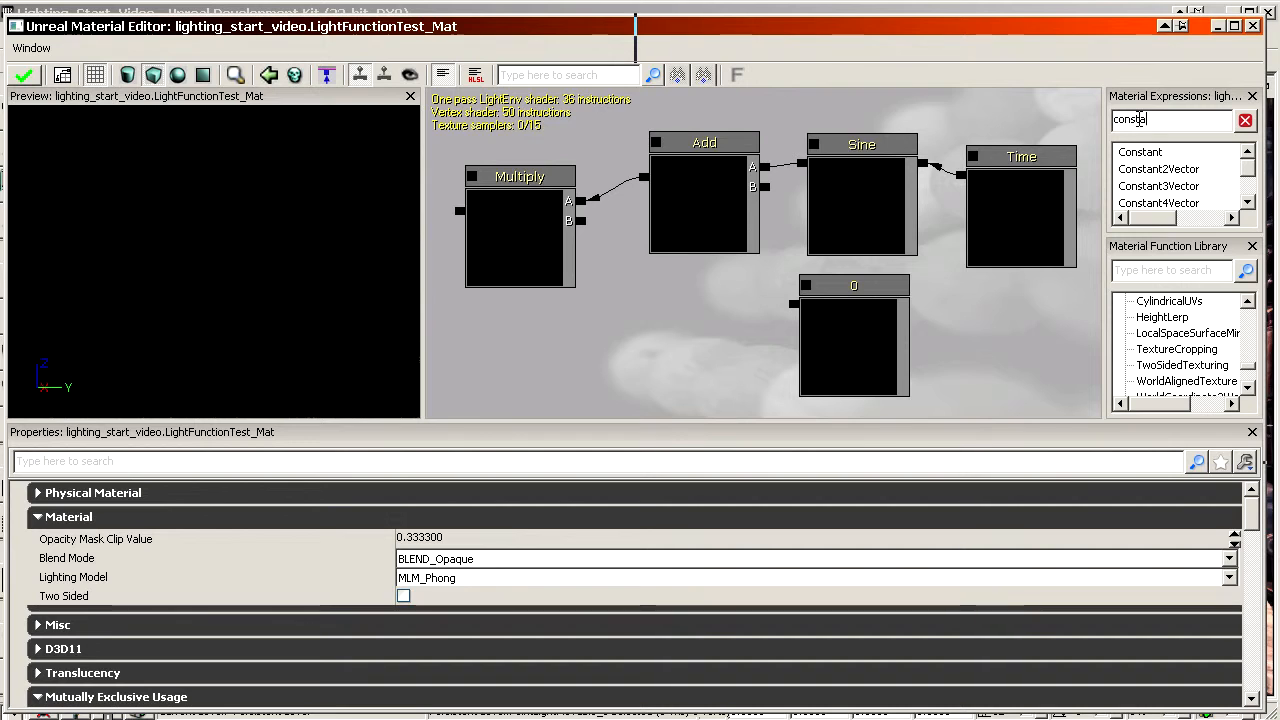
pyautogui.write('nt')
pyautogui.click(1140, 156)
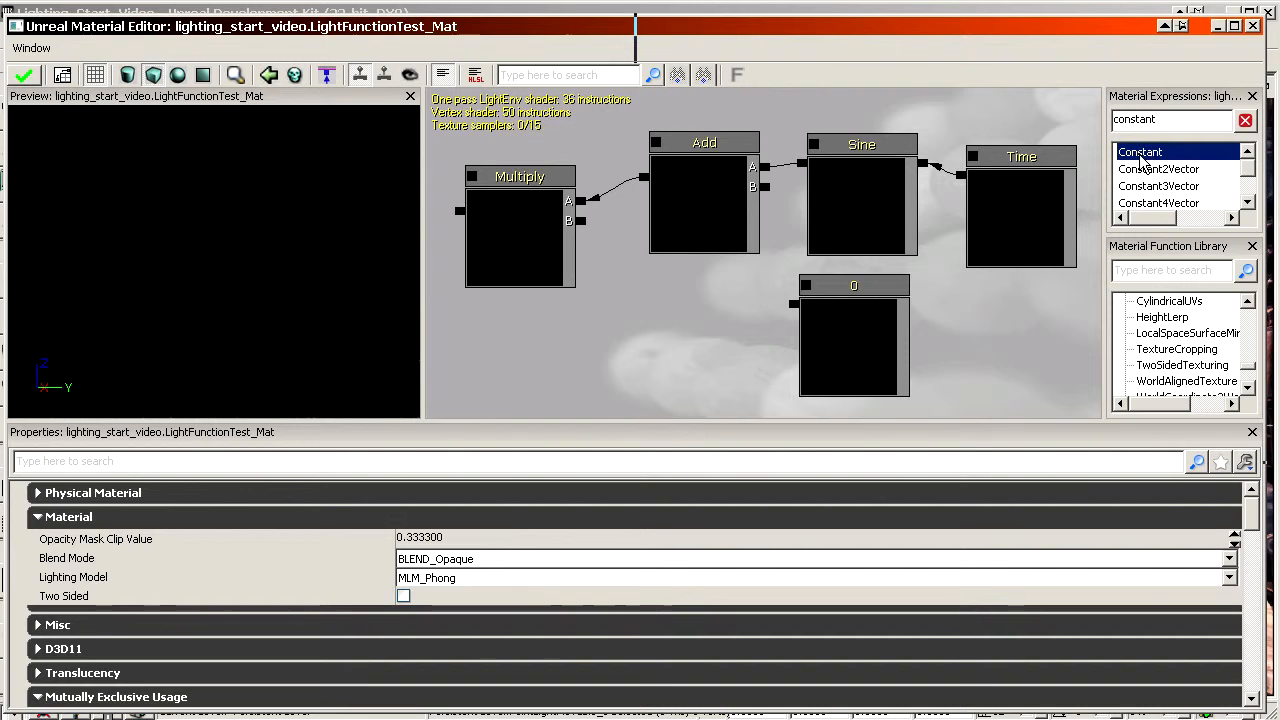
pyautogui.moveTo(1142, 153); pyautogui.dragTo(768, 340)
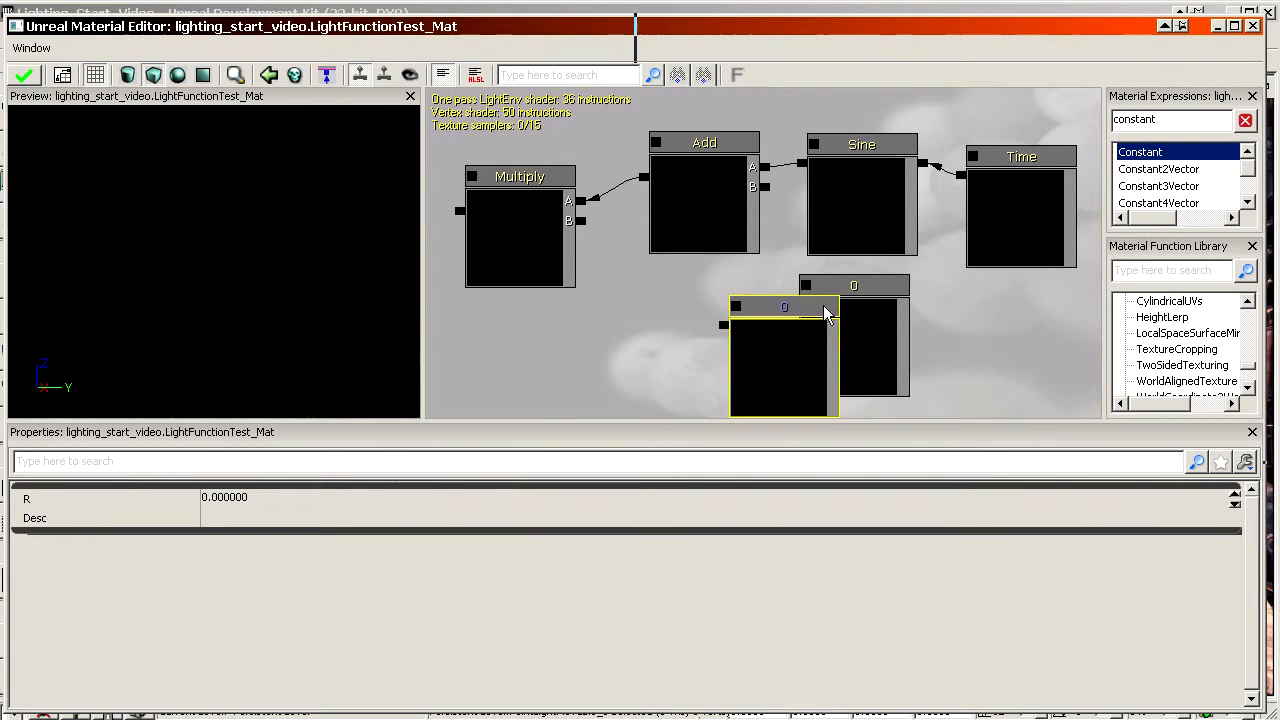
# Delete the extra Constant node and connect the remaining Constant to the Add node's B input
pyautogui.moveTo(776, 345); pyautogui.dragTo(772, 187)
pyautogui.press('Delete')
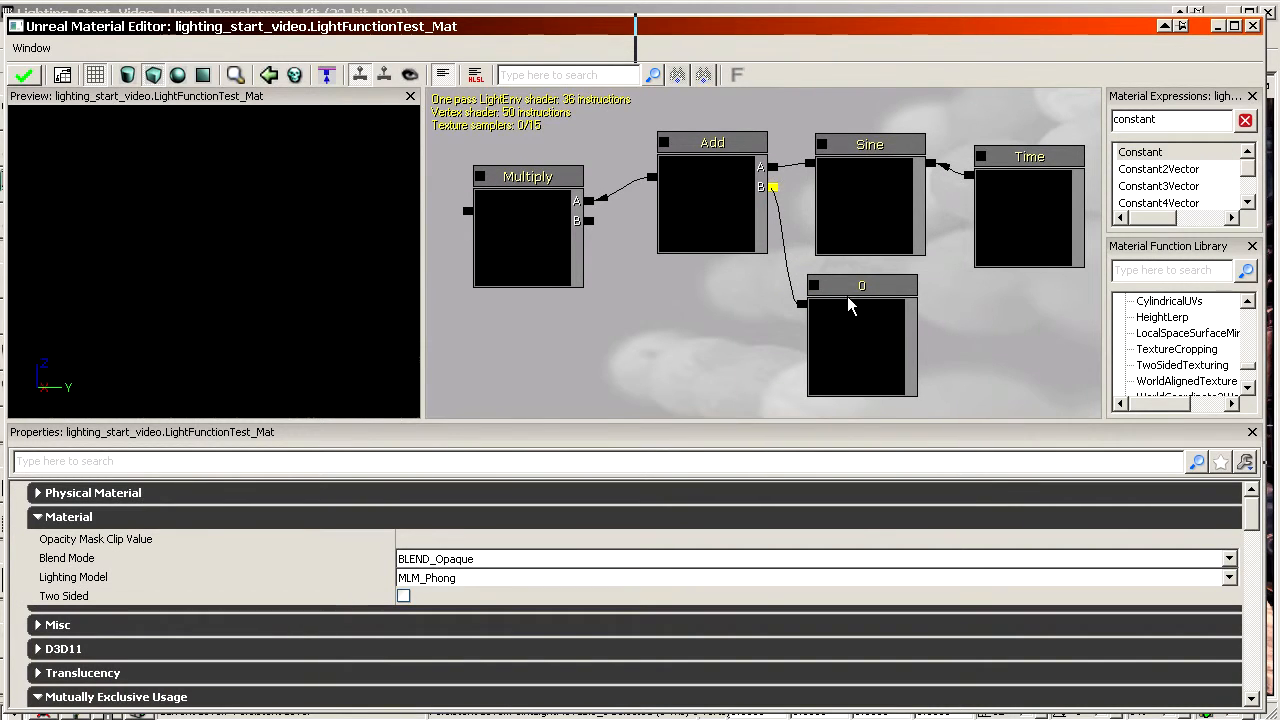
pyautogui.click(857, 343)
pyautogui.click(714, 325)
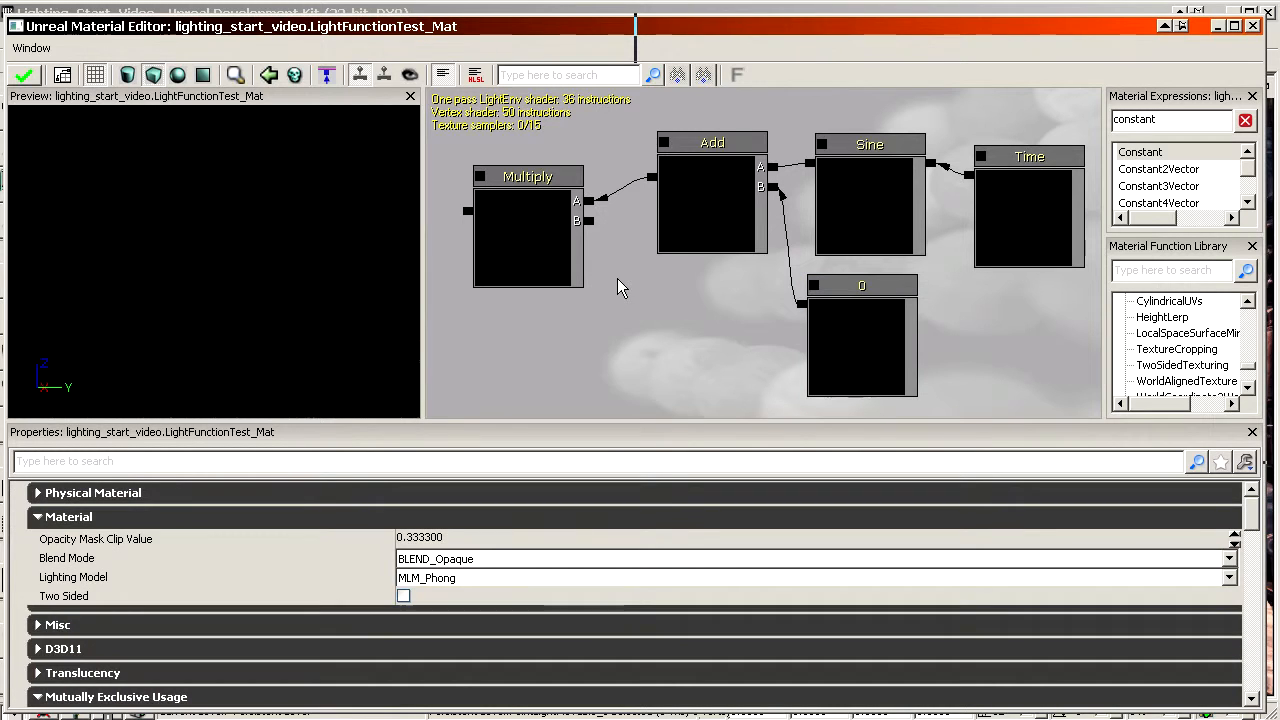
# Place another Constant below the Add node and connect it to the Multiply node's B input
pyautogui.press('1')
pyautogui.click(617, 278)
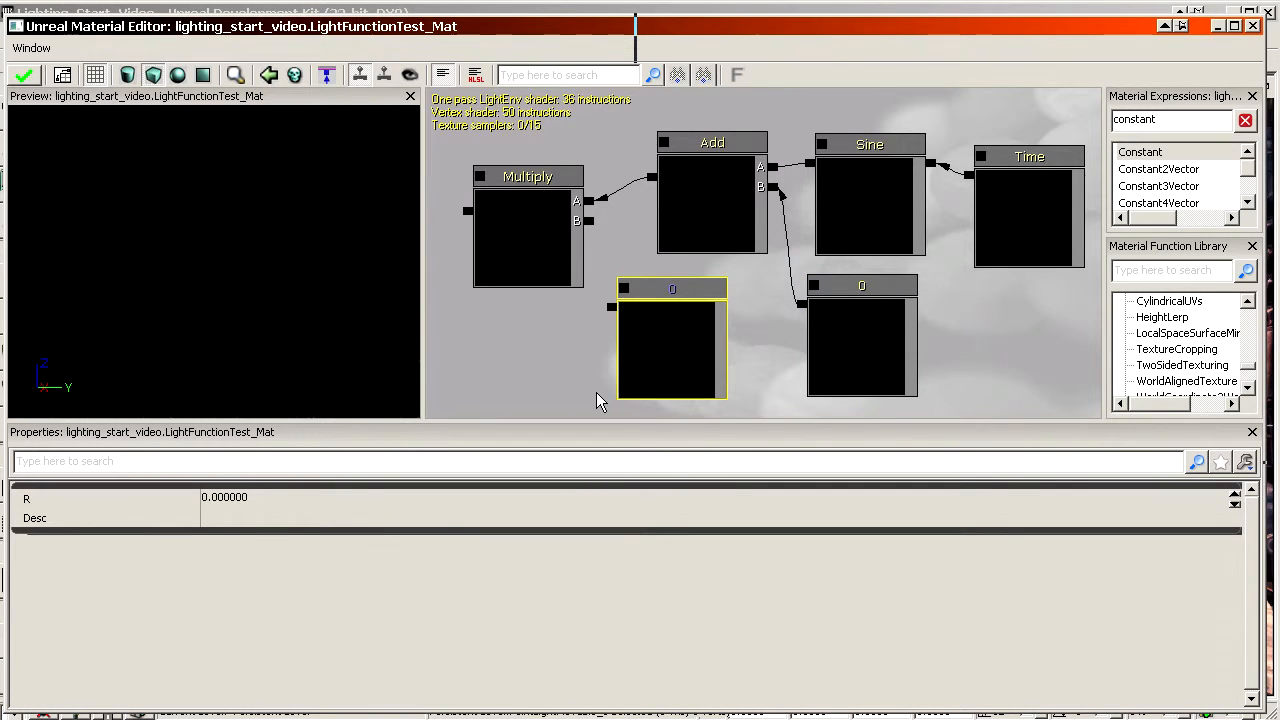
pyautogui.moveTo(611, 306); pyautogui.dragTo(593, 224)
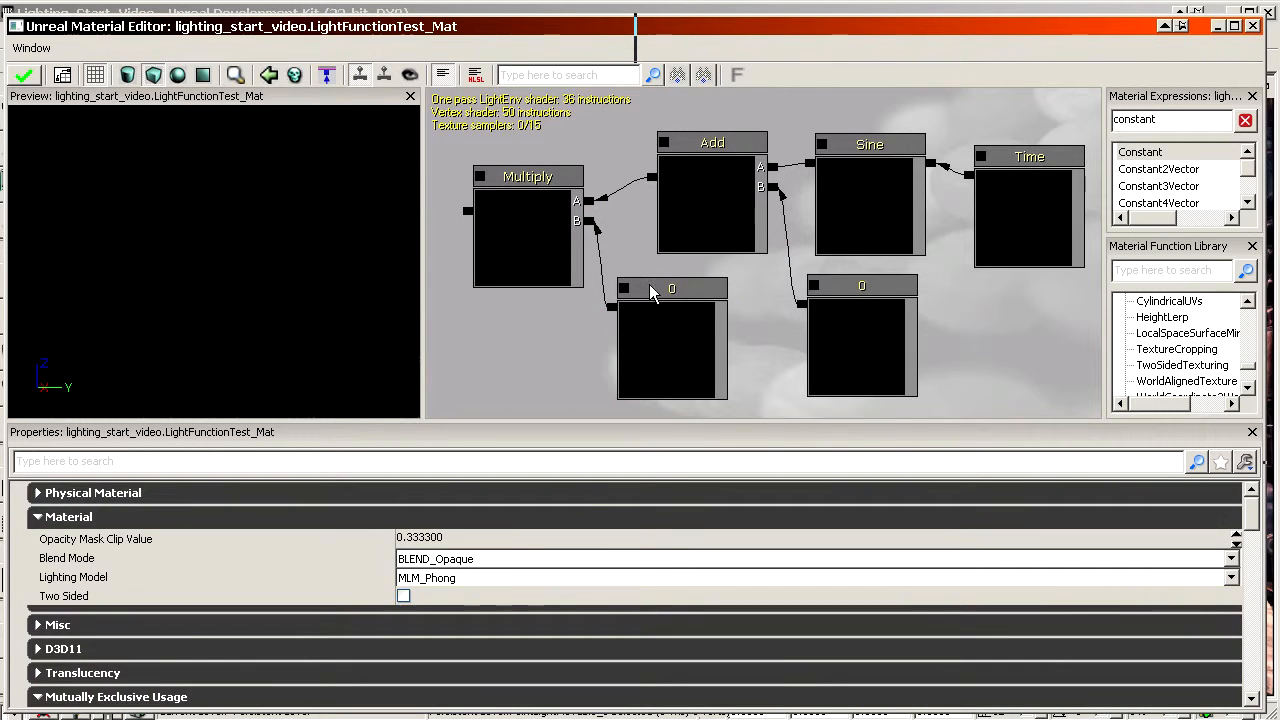
# Set the Constant feeding the Add node to 1 and the Constant feeding the Multiply node to 0.5
pyautogui.click(713, 298)
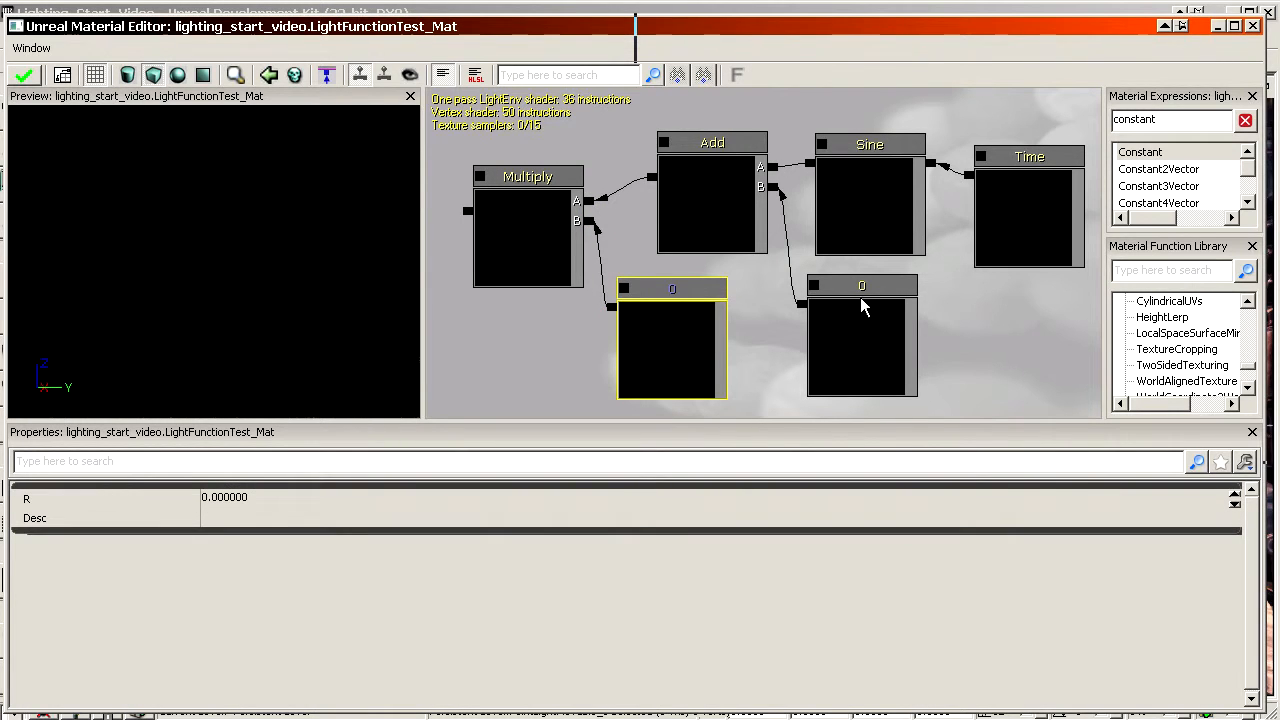
pyautogui.click(864, 308)
pyautogui.click(325, 493)
pyautogui.write('1')
pyautogui.press('Return')
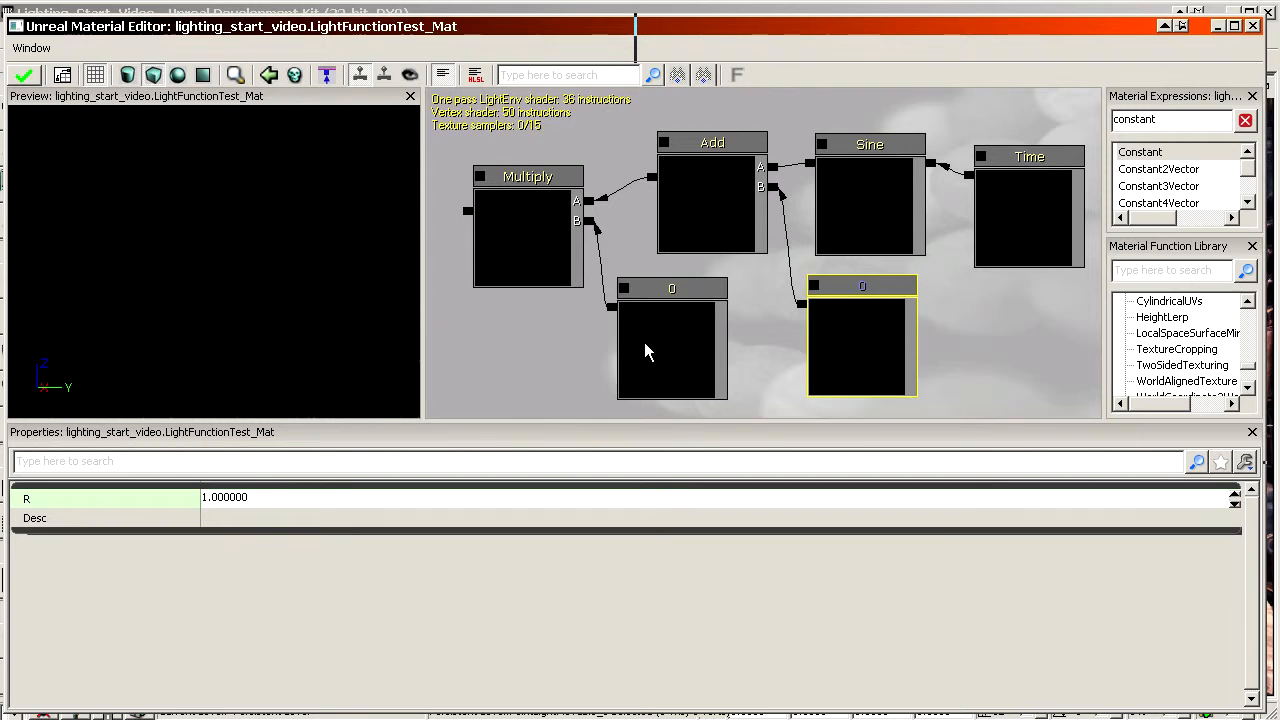
pyautogui.click(644, 342)
pyautogui.click(264, 498)
pyautogui.write('0.5')
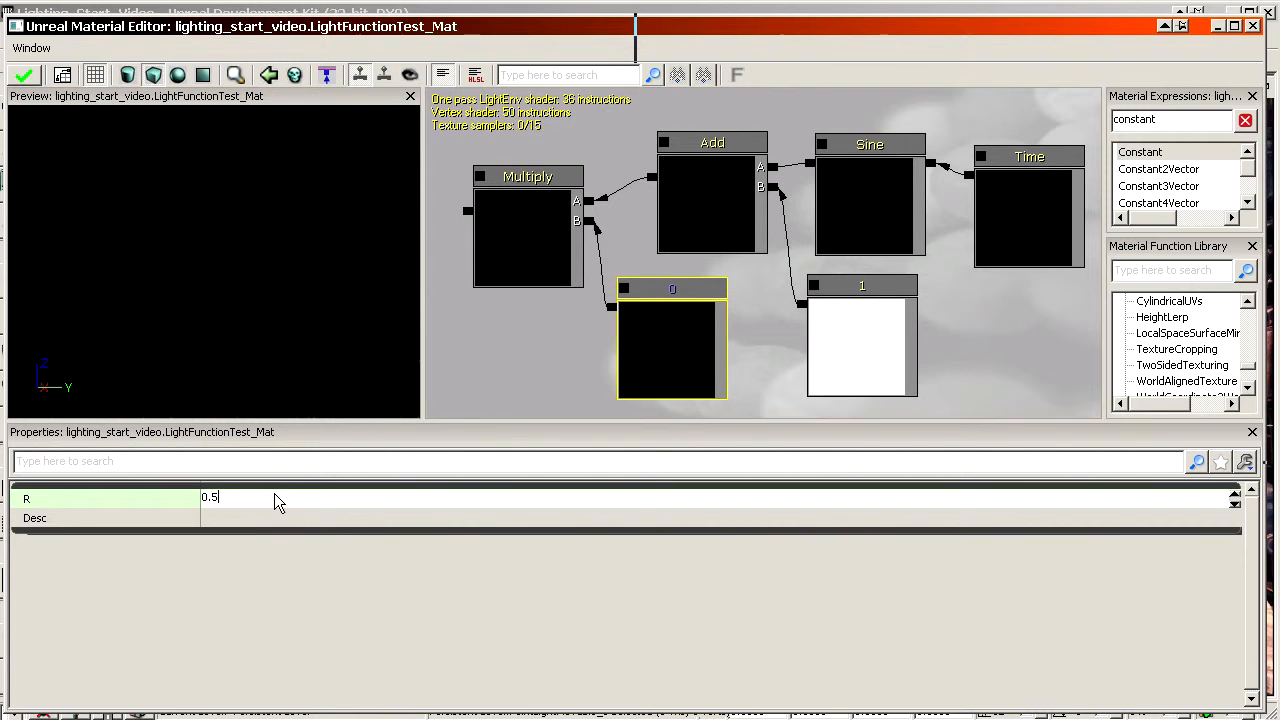
pyautogui.press('Return')
# Check the Time and Sine node properties, trying a Sine Period of 0.4 and settling on 0.5
pyautogui.moveTo(915, 281); pyautogui.dragTo(693, 289)
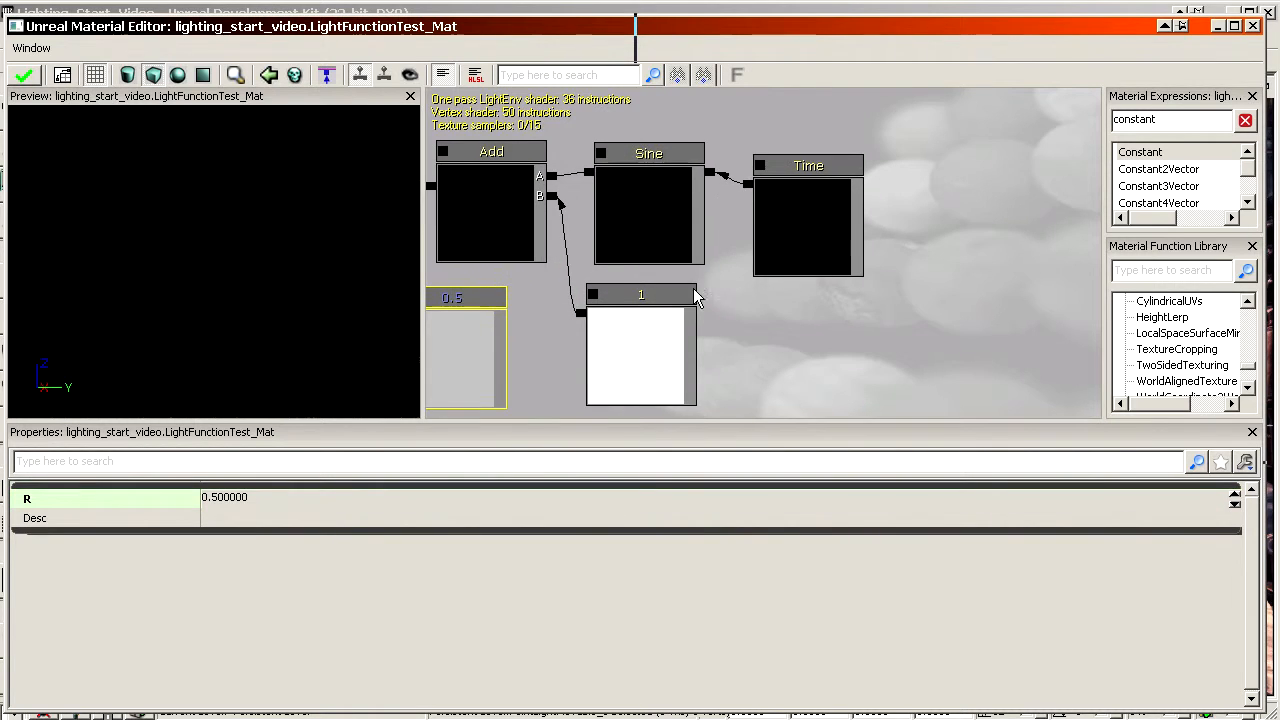
pyautogui.moveTo(808, 231); pyautogui.dragTo(857, 254)
pyautogui.click(858, 224)
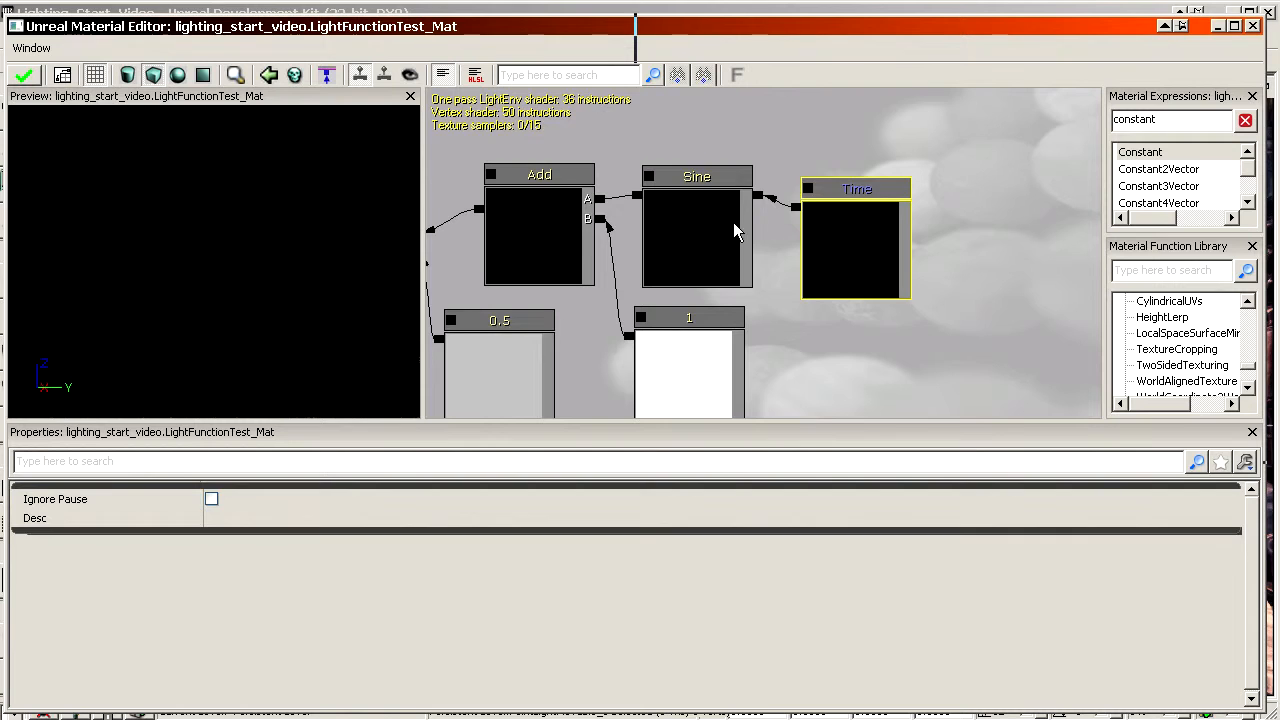
pyautogui.click(688, 228)
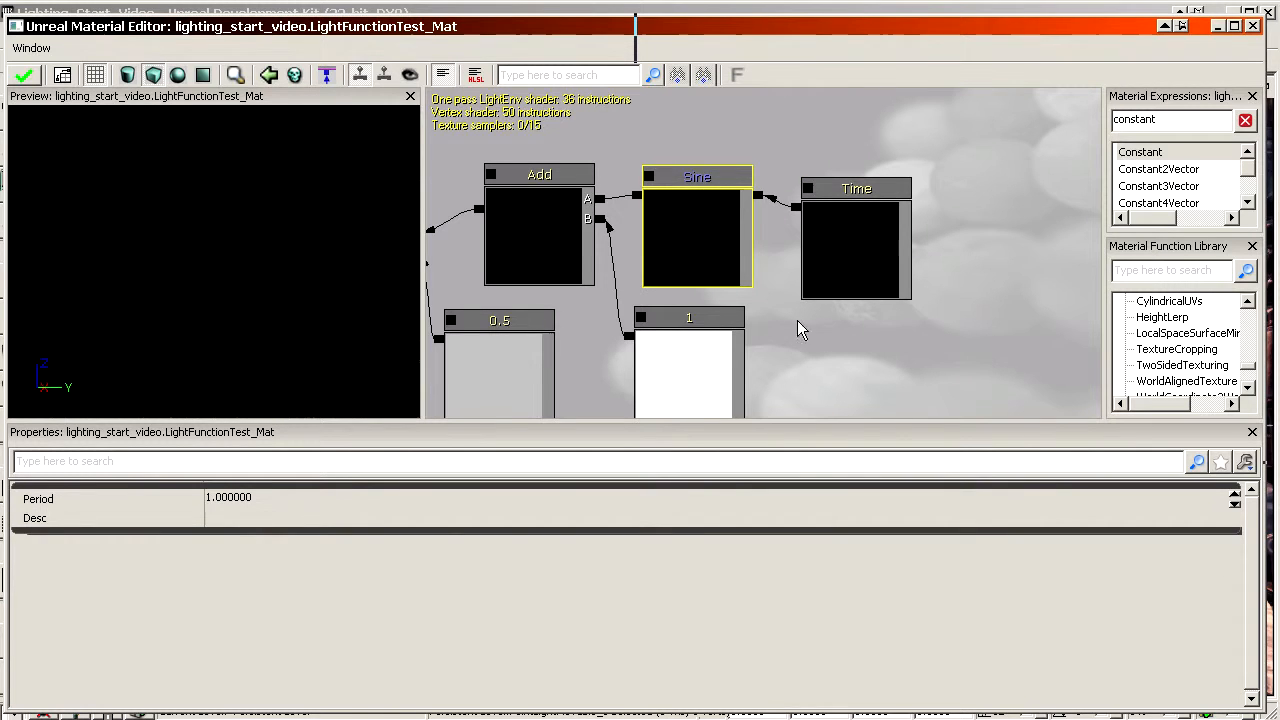
pyautogui.click(797, 322)
pyautogui.click(704, 236)
pyautogui.click(146, 499)
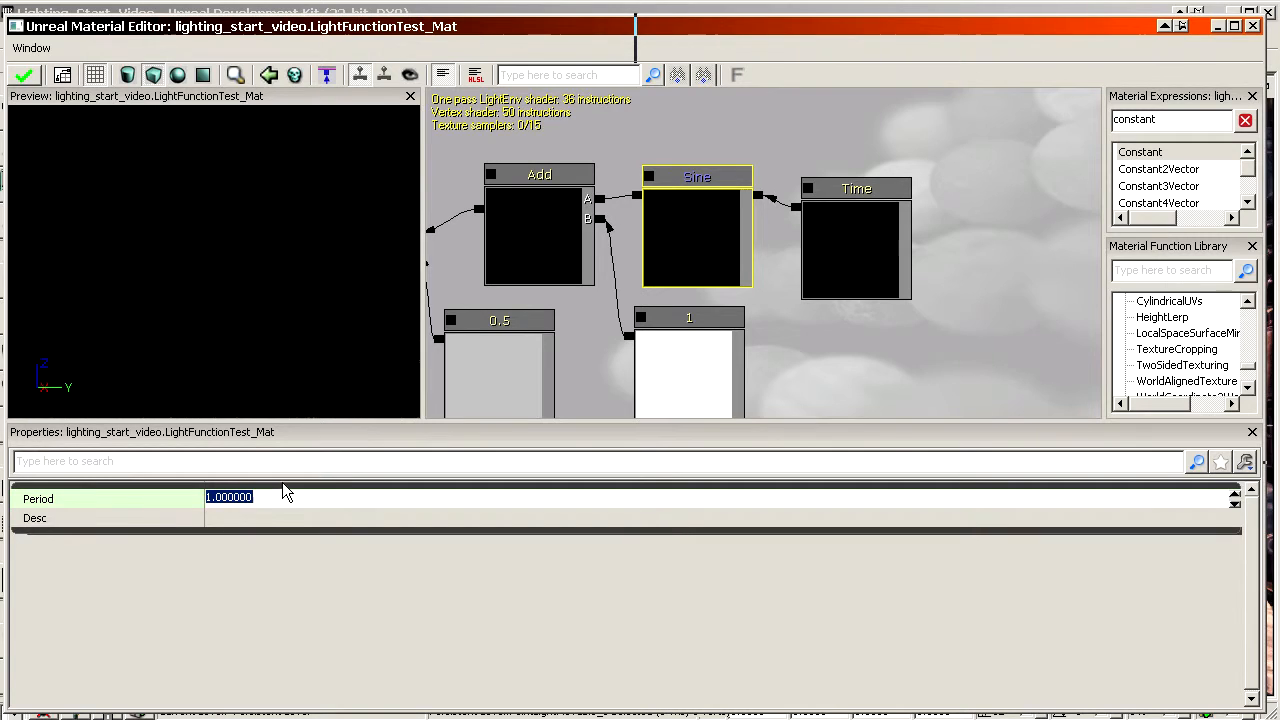
pyautogui.write('0.4')
pyautogui.press('Return')
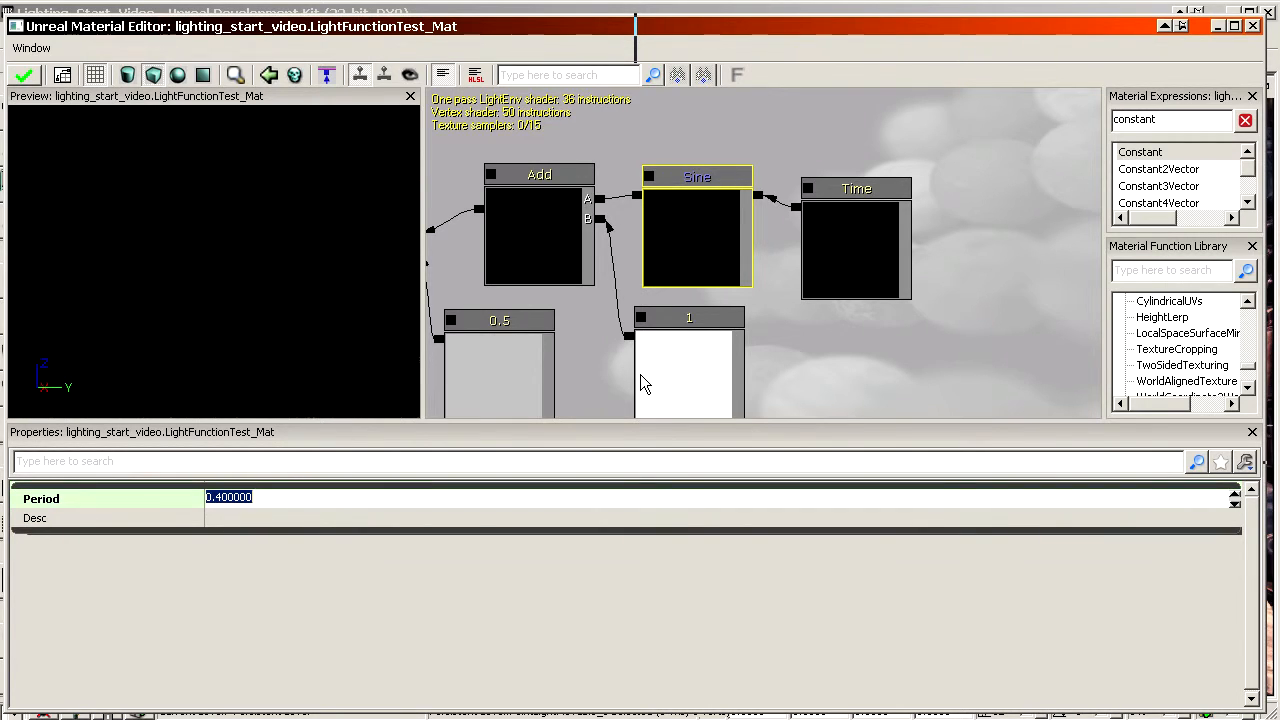
pyautogui.write('0.5')
pyautogui.press('Return')
# Review the node chain, examining the Add and Multiply nodes and the Constant feeding the Multiply node
pyautogui.moveTo(875, 345); pyautogui.dragTo(987, 300)
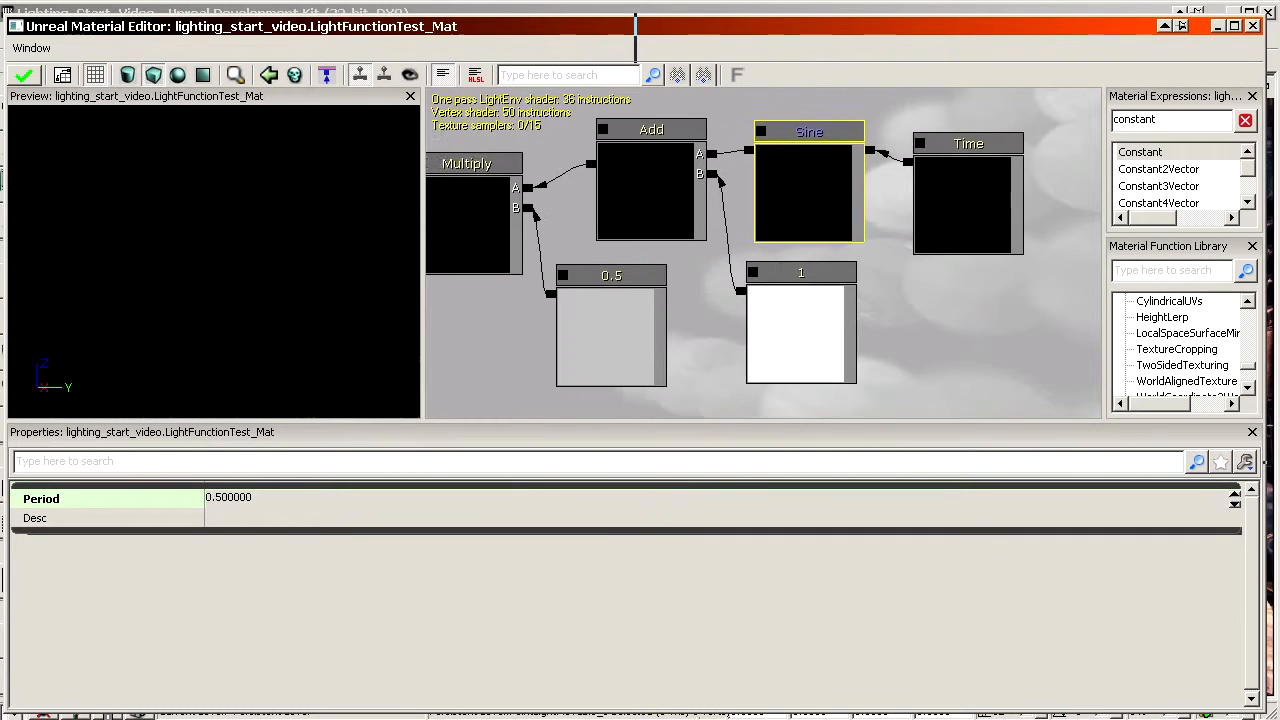
pyautogui.moveTo(839, 270); pyautogui.dragTo(866, 292)
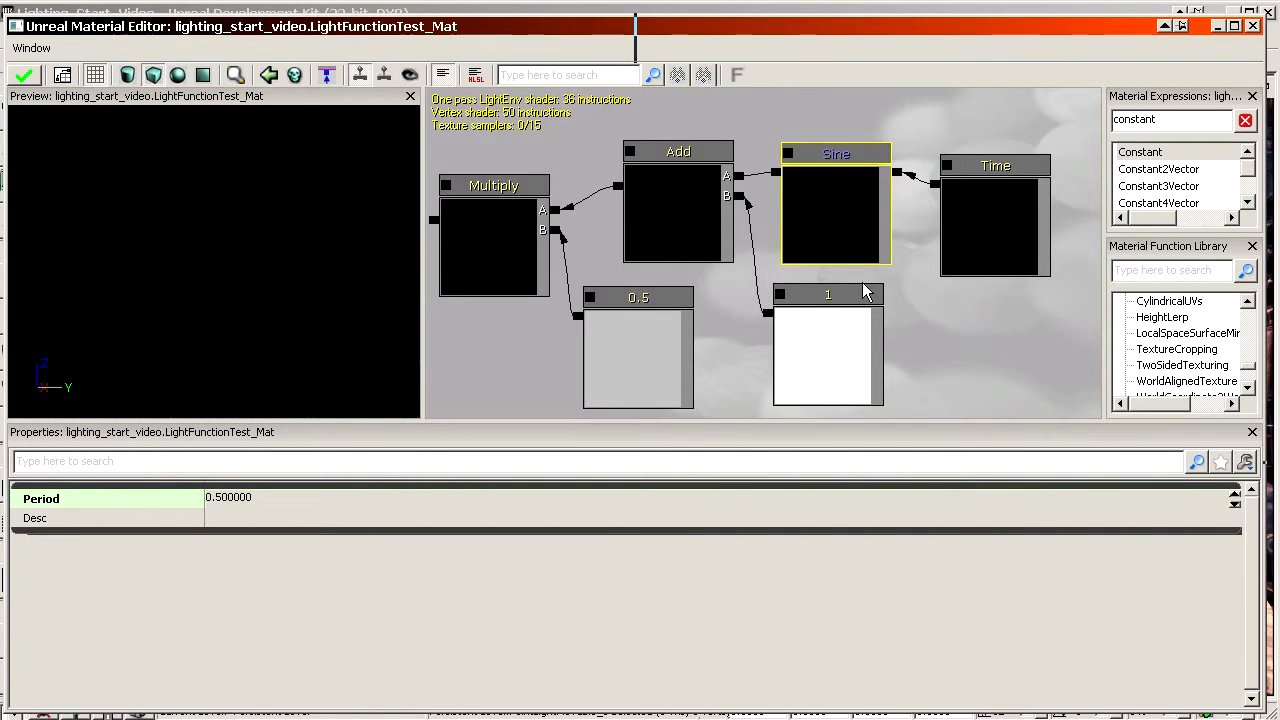
pyautogui.moveTo(866, 292); pyautogui.dragTo(990, 270)
pyautogui.click(821, 195)
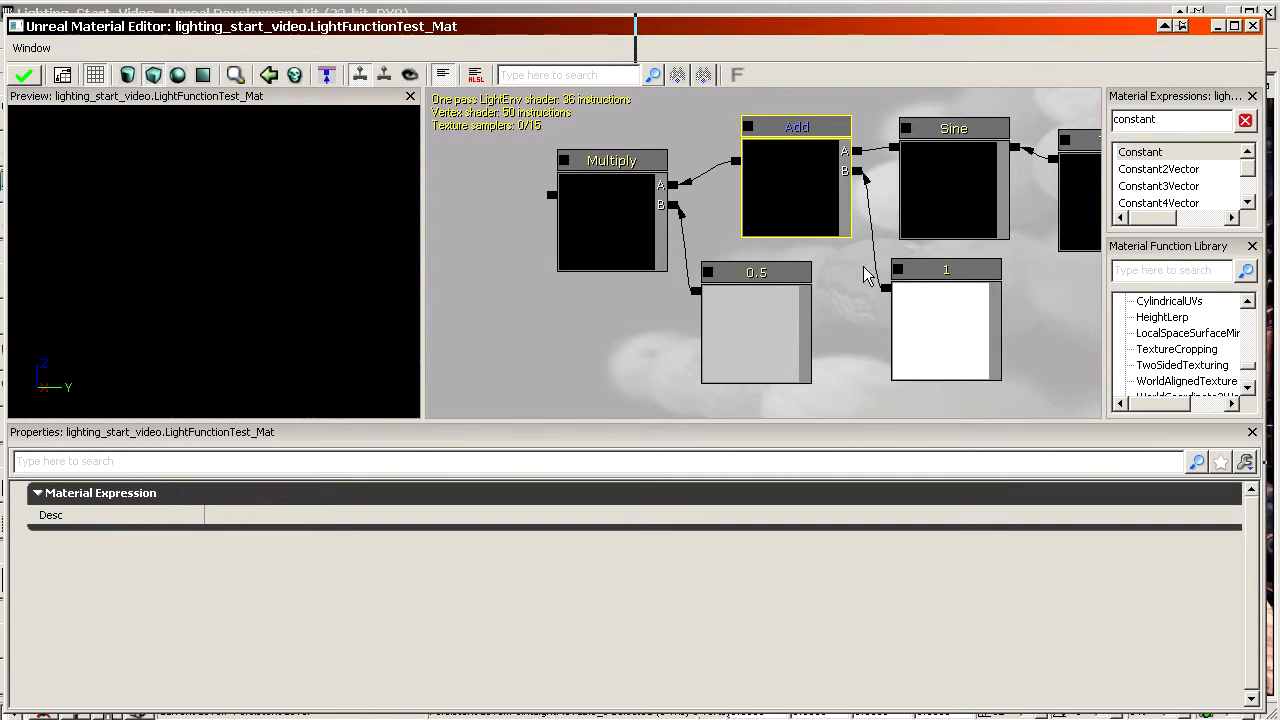
pyautogui.moveTo(865, 270); pyautogui.dragTo(909, 292)
pyautogui.click(620, 210)
pyautogui.click(787, 330)
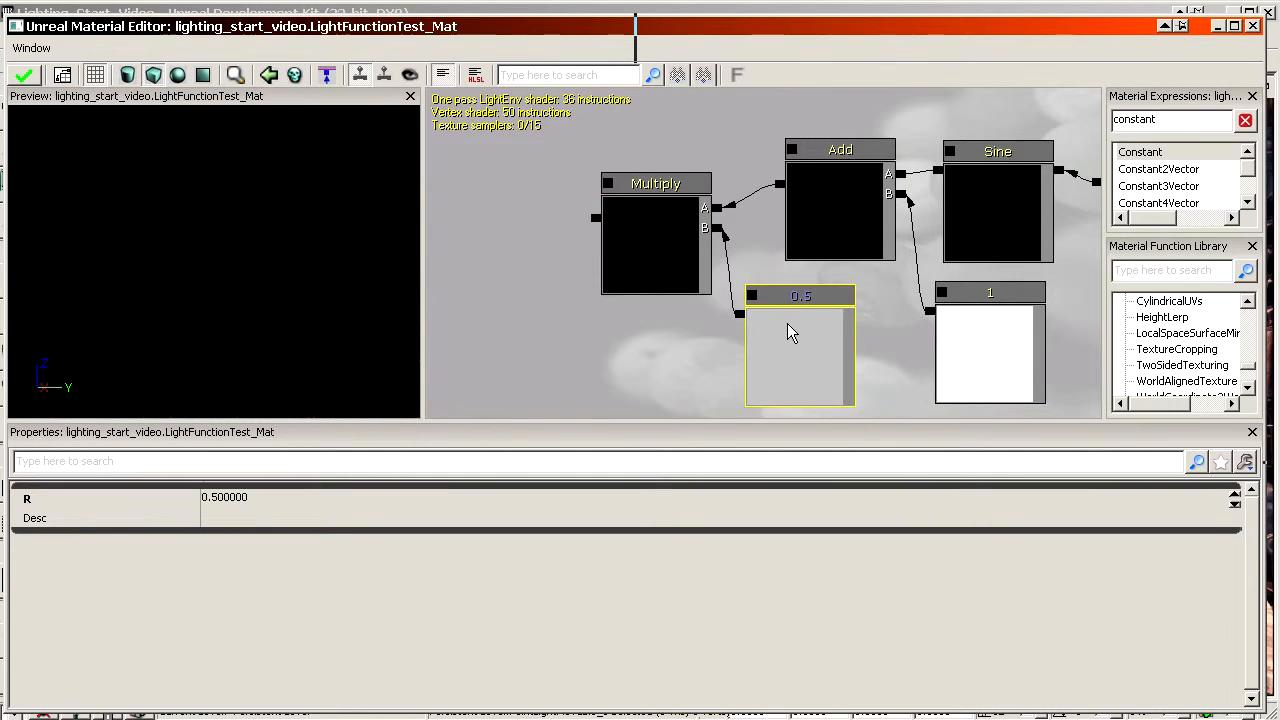
pyautogui.moveTo(874, 308); pyautogui.dragTo(776, 290)
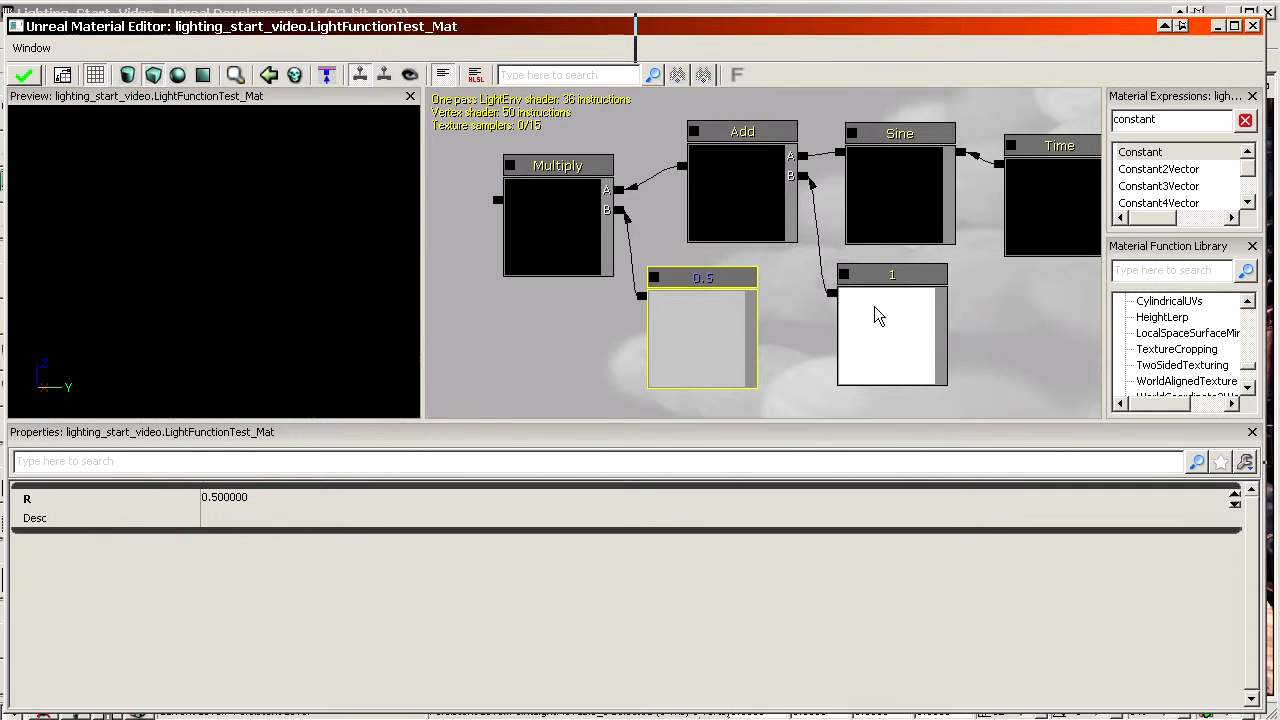
# Select all the expression nodes, move them together farther away from the material node, and deselect them
pyautogui.scroll(-5, 829, 316)
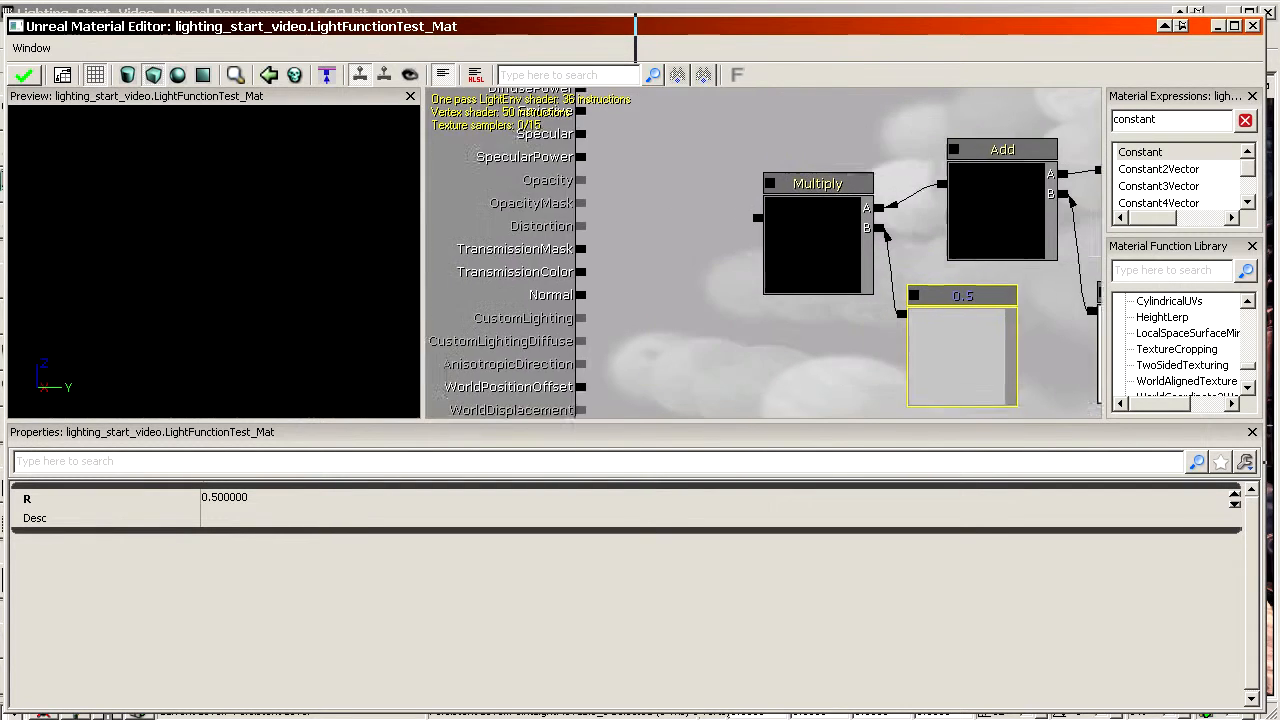
pyautogui.keyDown('ctrl'); pyautogui.keyDown('alt'); pyautogui.moveTo(1018, 368); pyautogui.dragTo(1018, 368); pyautogui.keyUp('alt'); pyautogui.keyUp('ctrl')
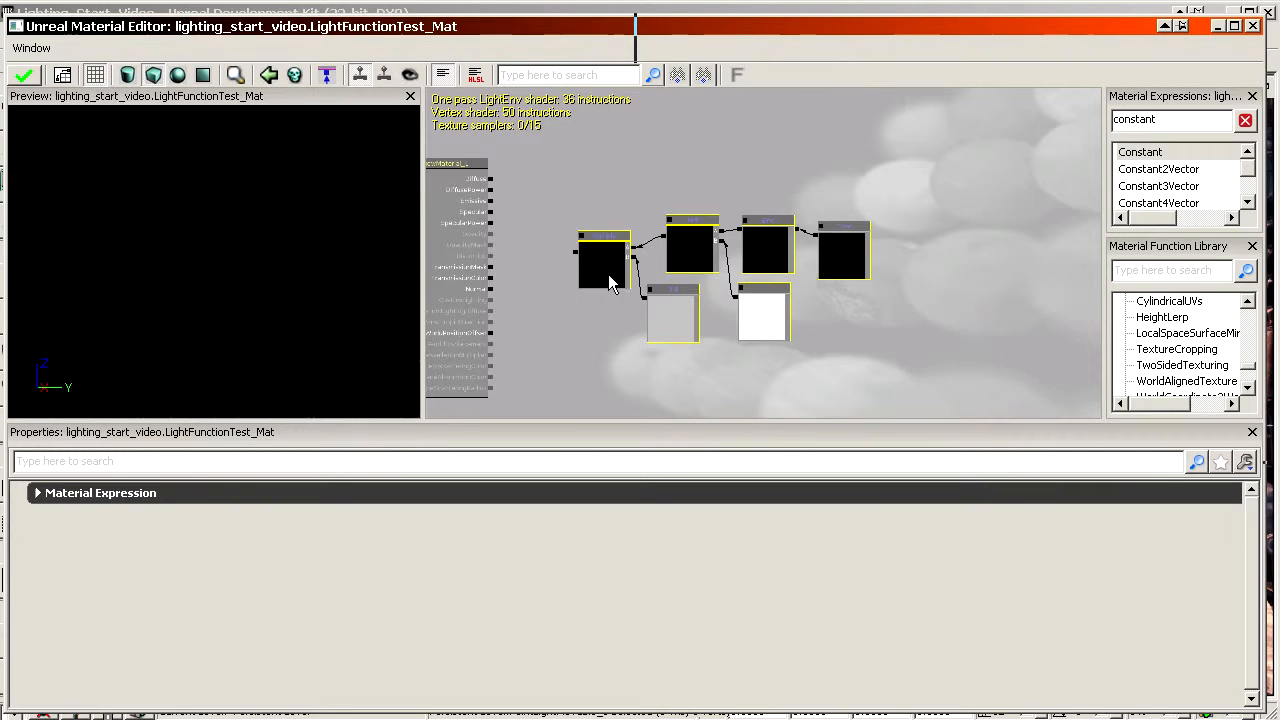
pyautogui.scroll(5, 570, 254)
pyautogui.click(617, 228)
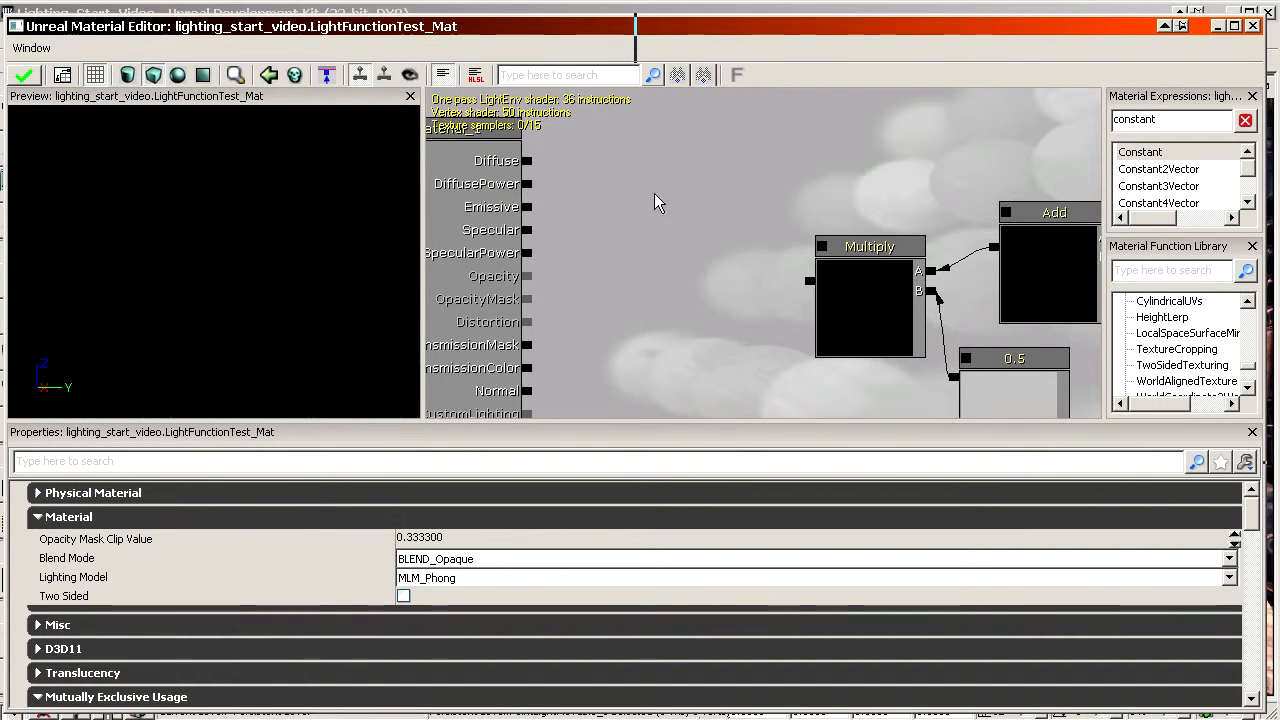
# Place a LinearInterpolate expression between the material and Multiply nodes, raised slightly, and connect the Multiply output to its Alpha input
pyautogui.click(612, 182)
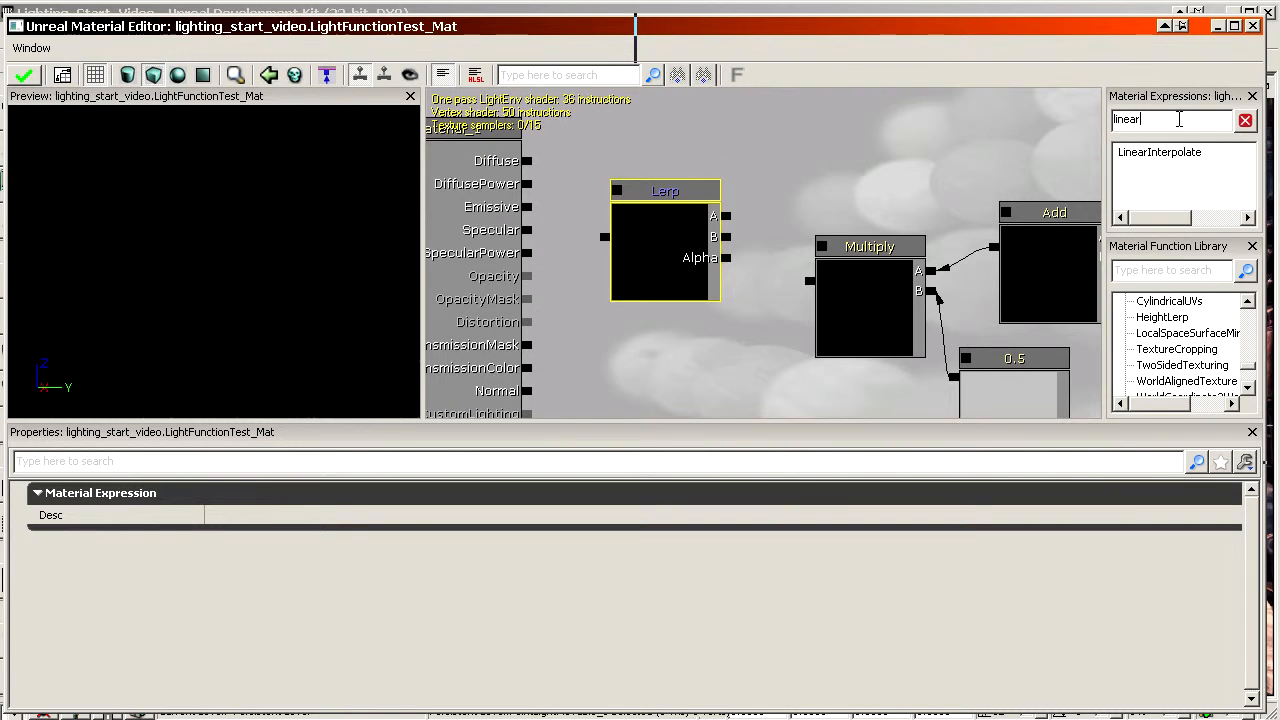
pyautogui.moveTo(940, 195); pyautogui.dragTo(895, 173)
pyautogui.moveTo(766, 261); pyautogui.dragTo(719, 268)
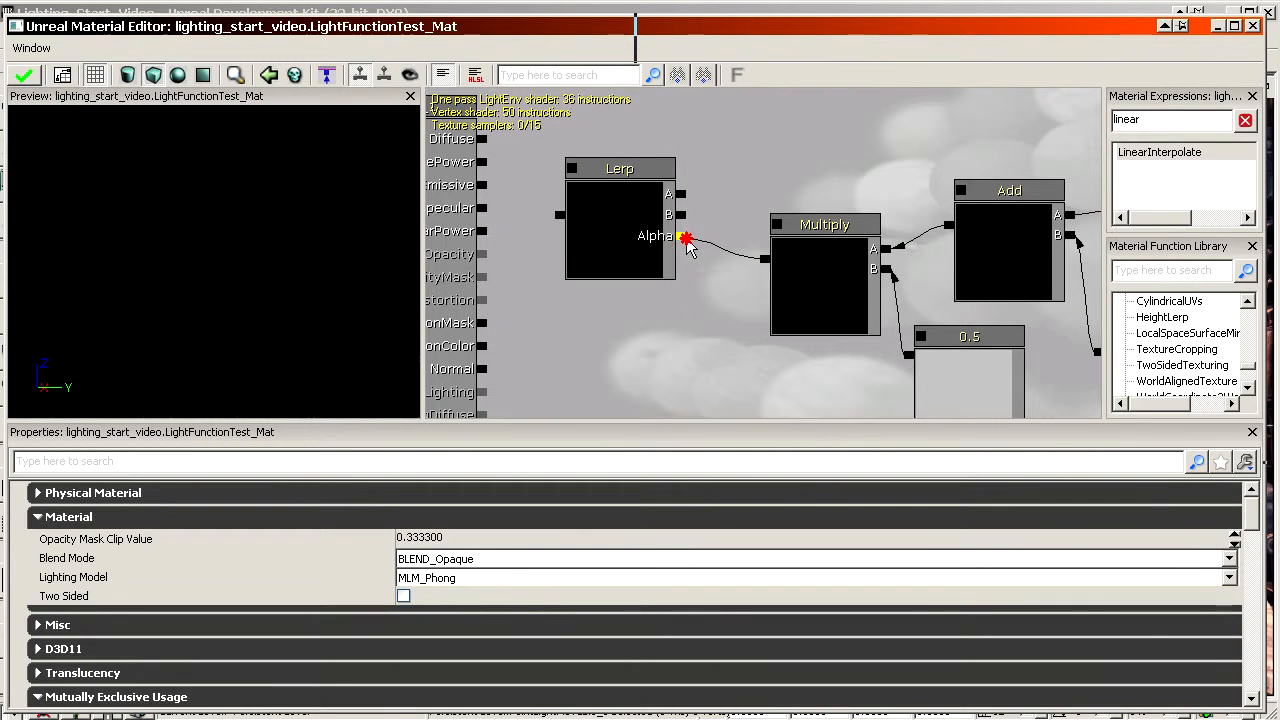
pyautogui.click(625, 248)
pyautogui.keyDown('ctrl'); pyautogui.moveTo(640, 248); pyautogui.dragTo(633, 202); pyautogui.keyUp('ctrl')
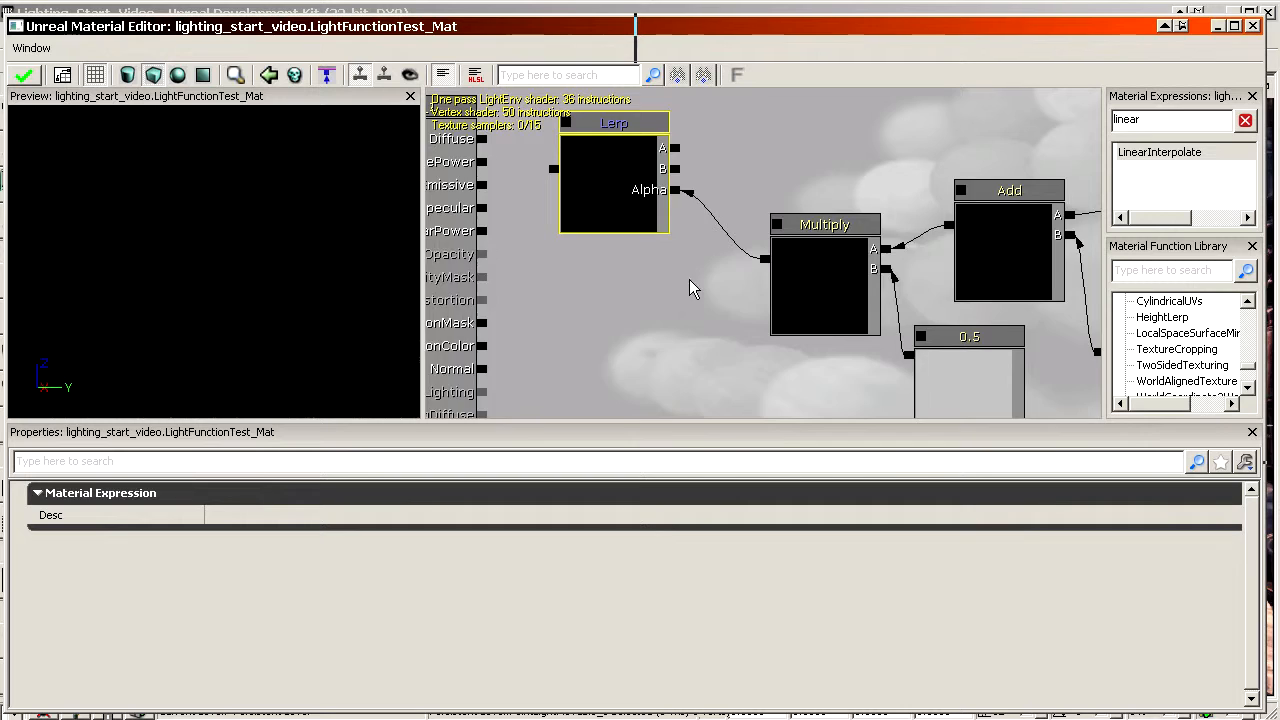
# Place two Constant expressions above the Multiply node and connect them to the Lerp node's A and B inputs
pyautogui.moveTo(689, 279); pyautogui.dragTo(592, 426)
pyautogui.moveTo(736, 123); pyautogui.dragTo(734, 127)
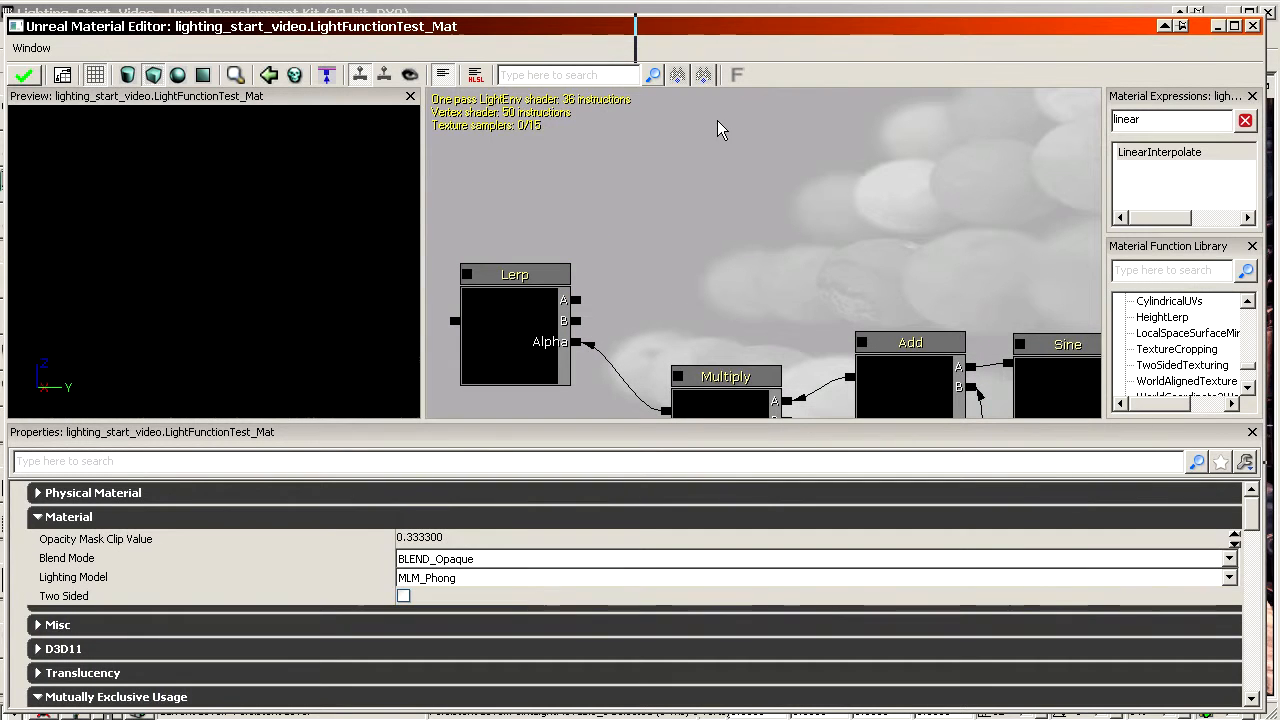
pyautogui.click(712, 121)
pyautogui.moveTo(728, 182); pyautogui.dragTo(590, 298)
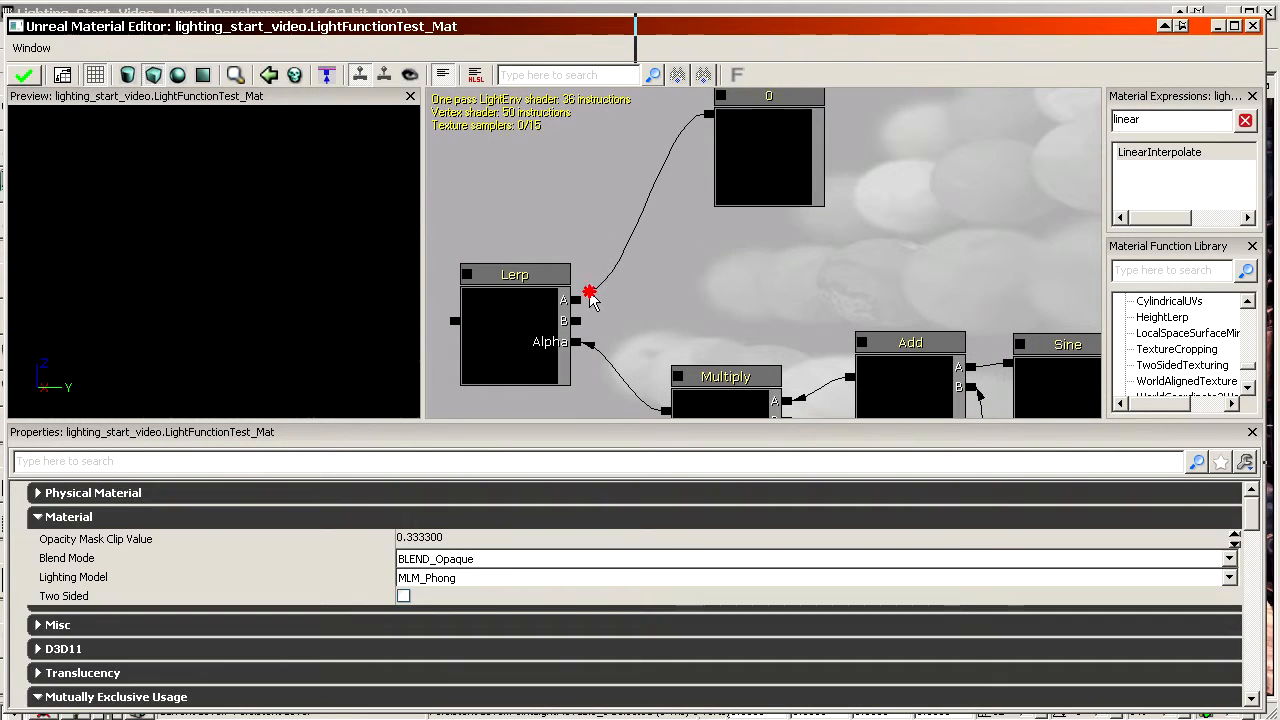
pyautogui.click(686, 230)
pyautogui.moveTo(678, 262); pyautogui.dragTo(580, 322)
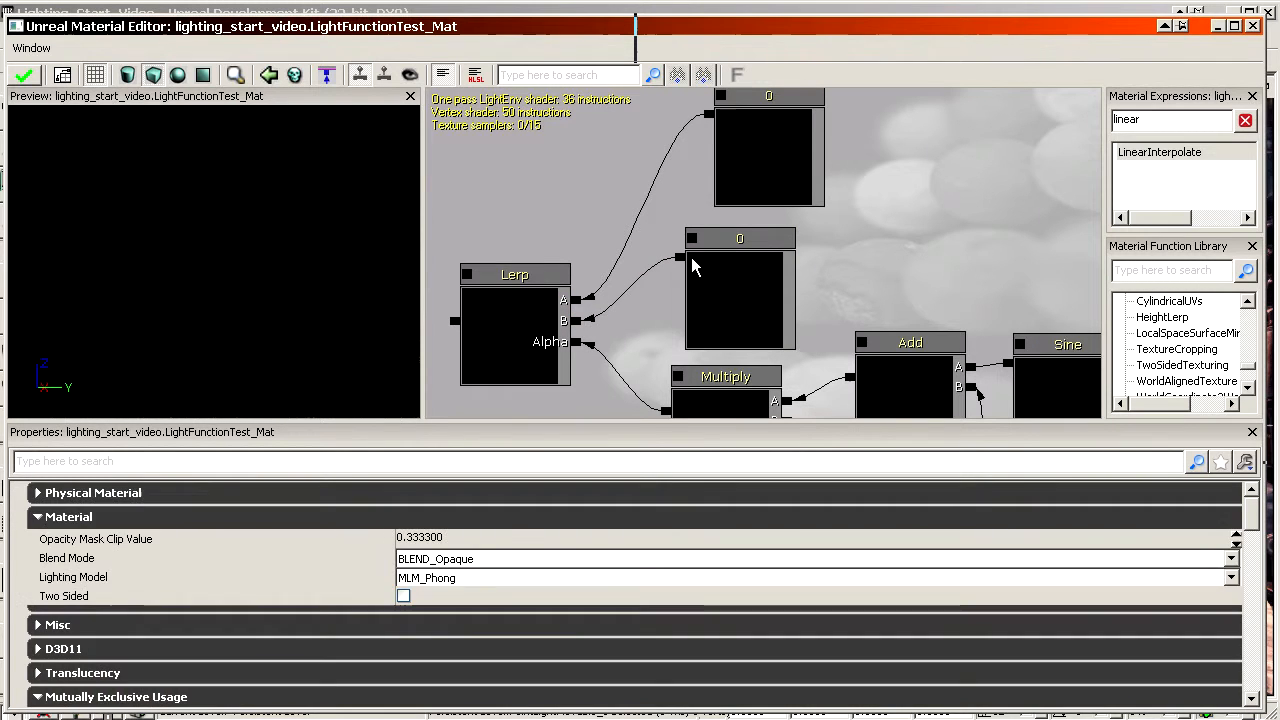
# Set the Constant feeding the Lerp's A input to 1 and the Constant feeding B to 0.1
pyautogui.click(765, 150)
pyautogui.click(331, 497)
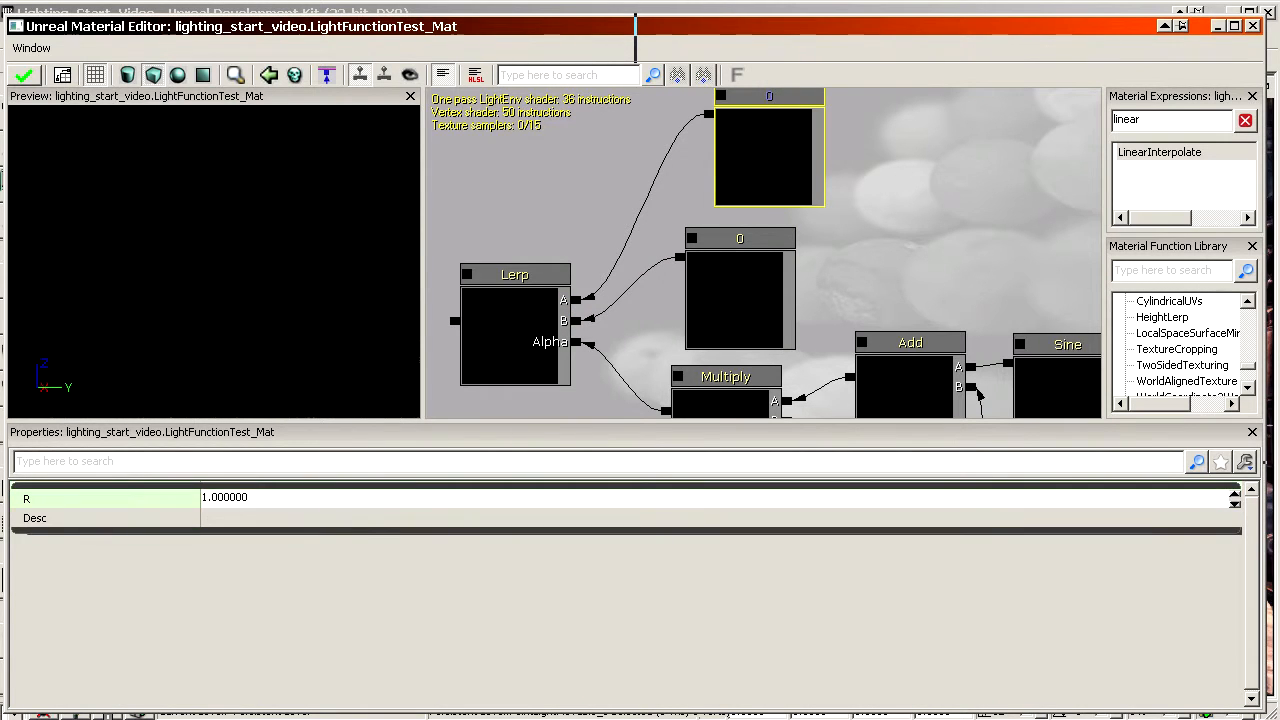
pyautogui.click(737, 277)
pyautogui.click(270, 497)
pyautogui.write('0')
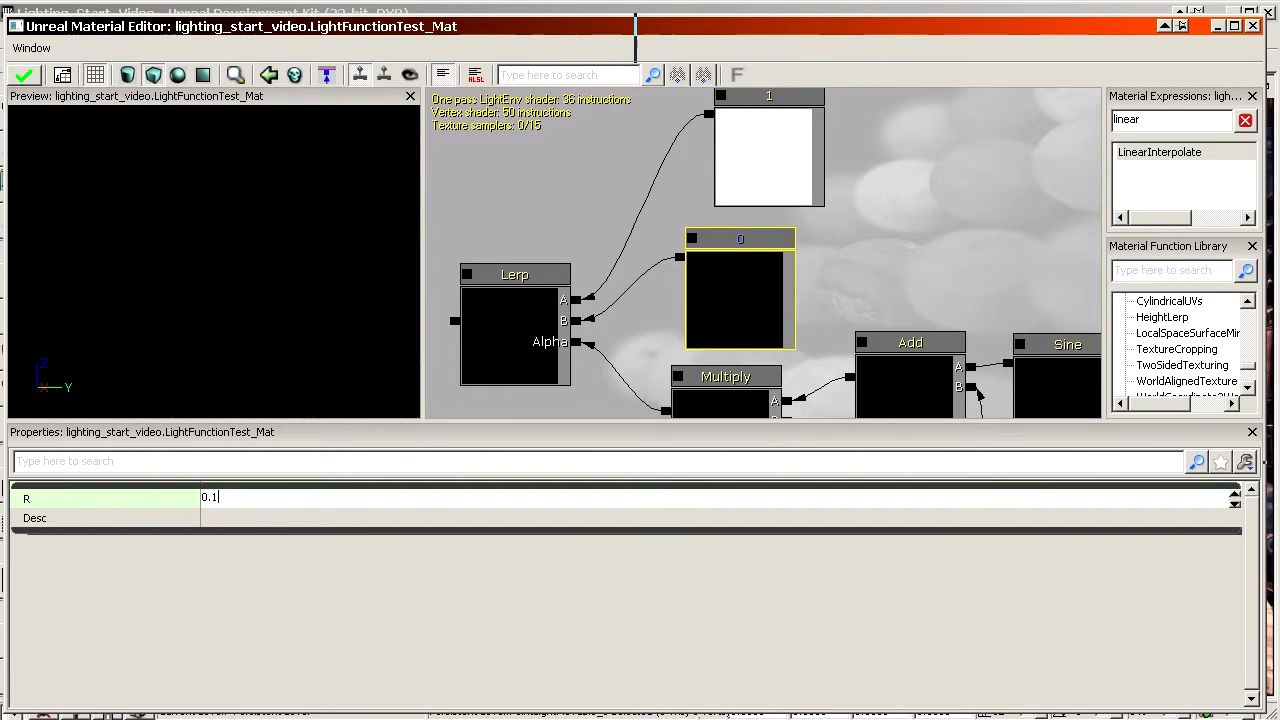
pyautogui.write('.1')
pyautogui.press('Return')
# Connect the Lerp node's output to the material's Emissive input
pyautogui.moveTo(893, 263); pyautogui.dragTo(625, 324)
pyautogui.click(684, 287)
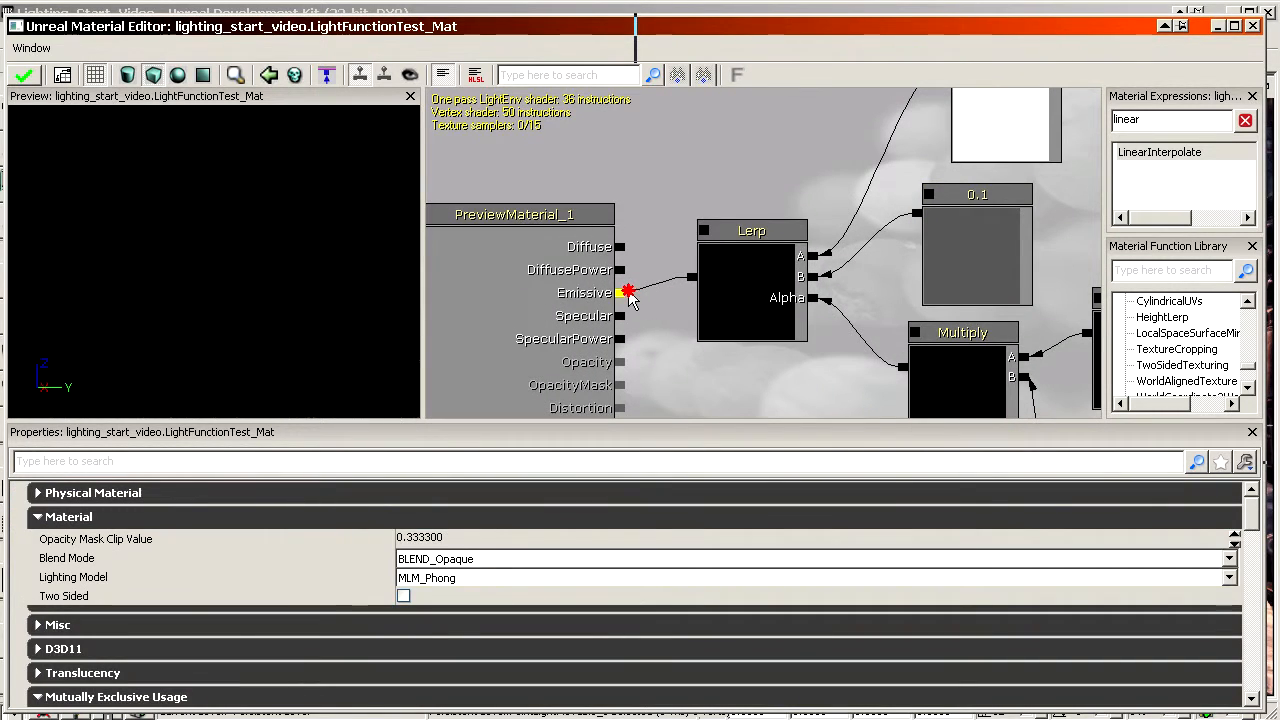
pyautogui.moveTo(648, 238); pyautogui.dragTo(490, 240)
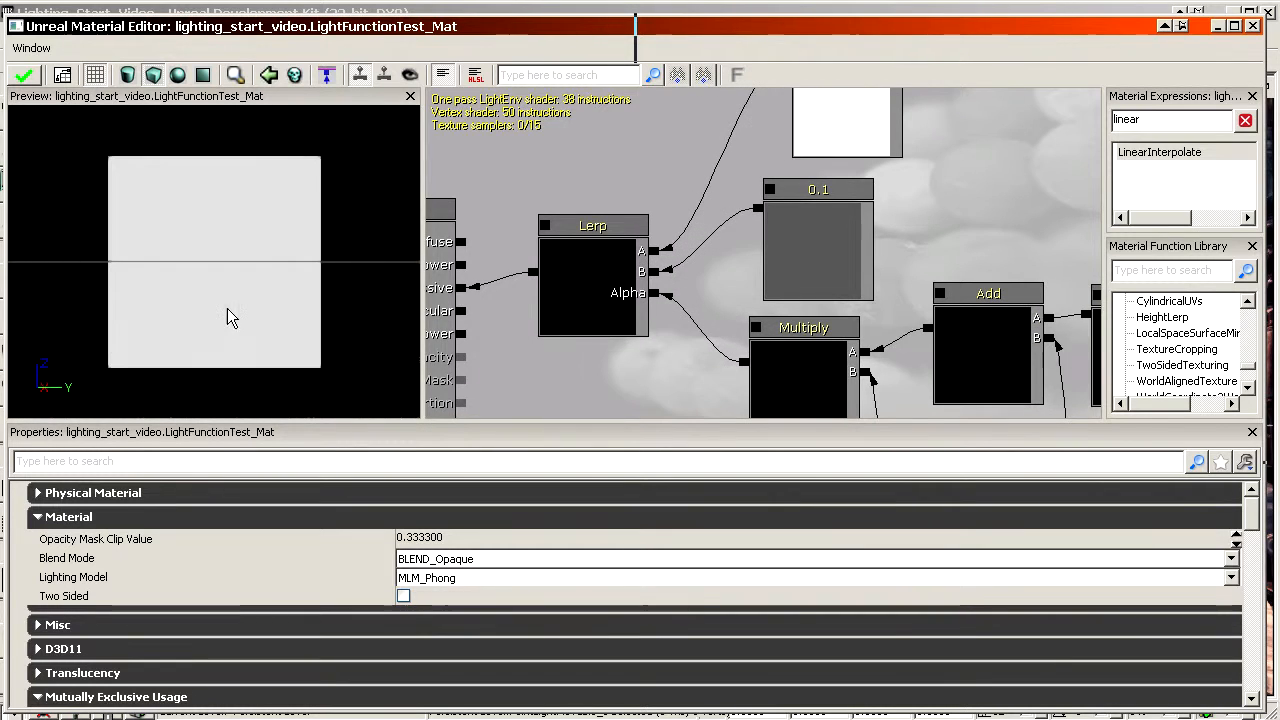
# Examine the two Constants feeding the Lerp, selecting the A and B values alternately, and look over the whole node chain
pyautogui.moveTo(900, 190); pyautogui.dragTo(796, 288)
pyautogui.click(742, 200)
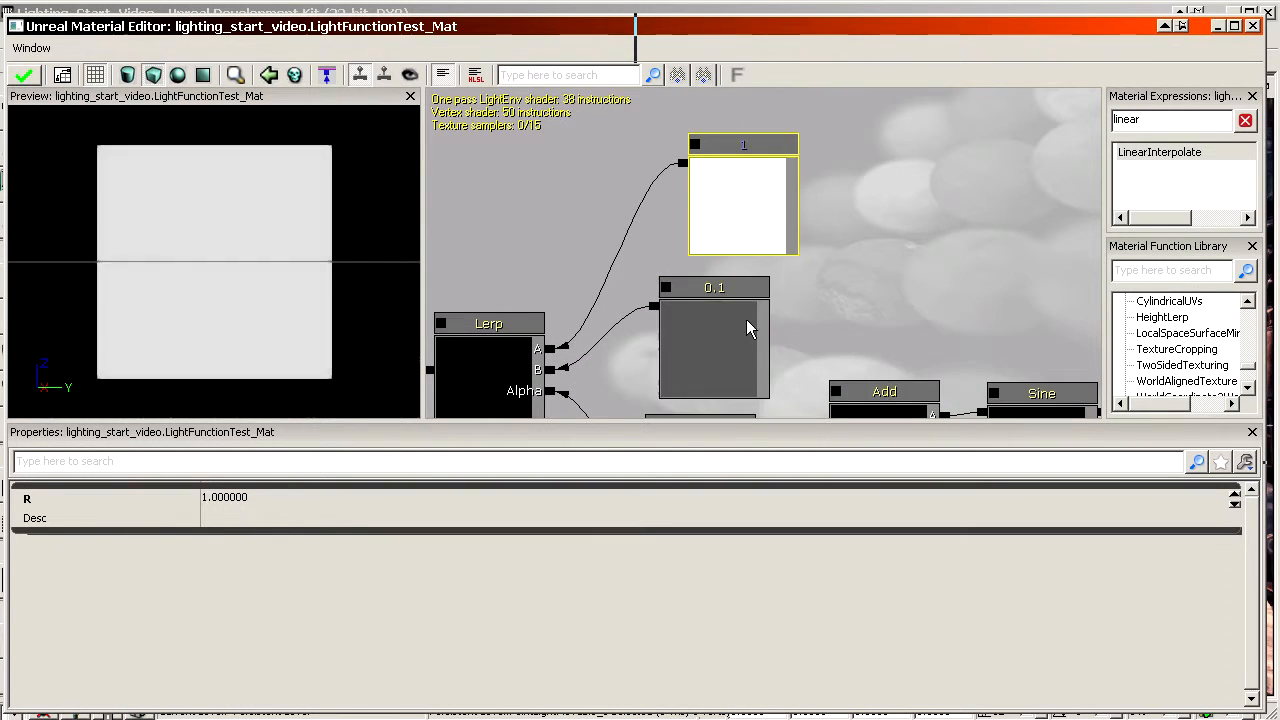
pyautogui.click(742, 333)
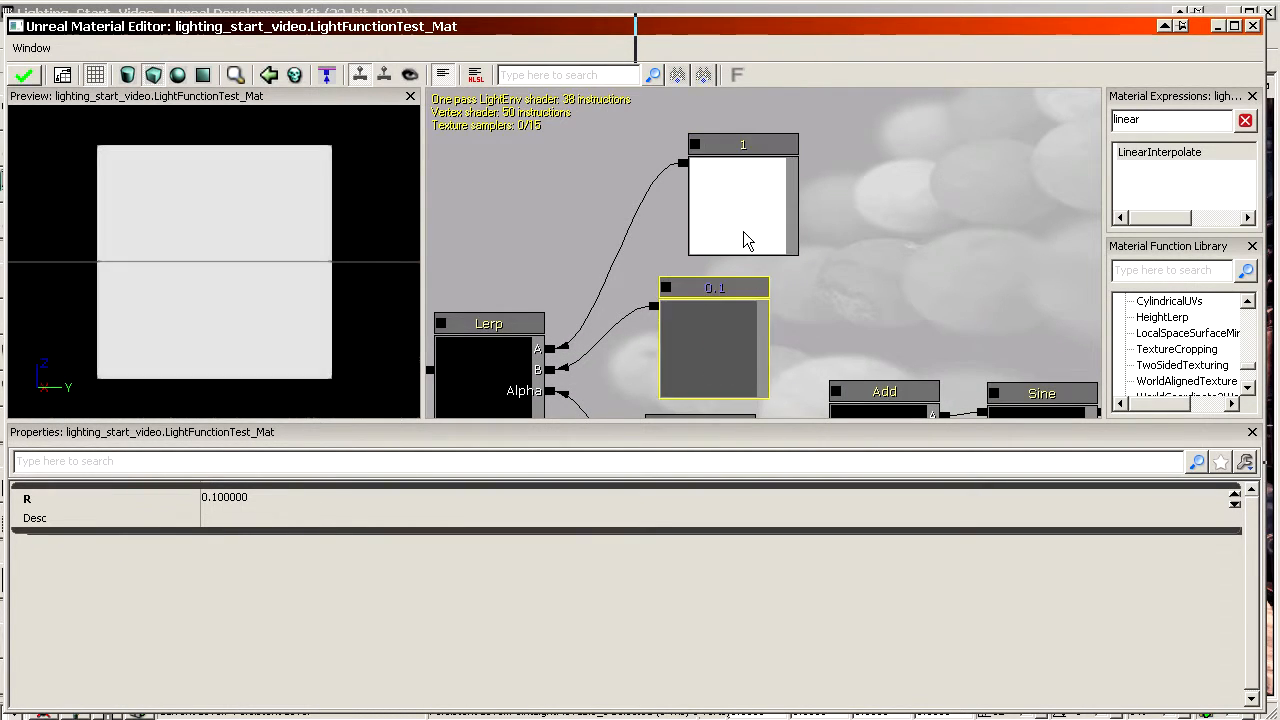
pyautogui.click(748, 186)
pyautogui.click(732, 320)
pyautogui.click(711, 247)
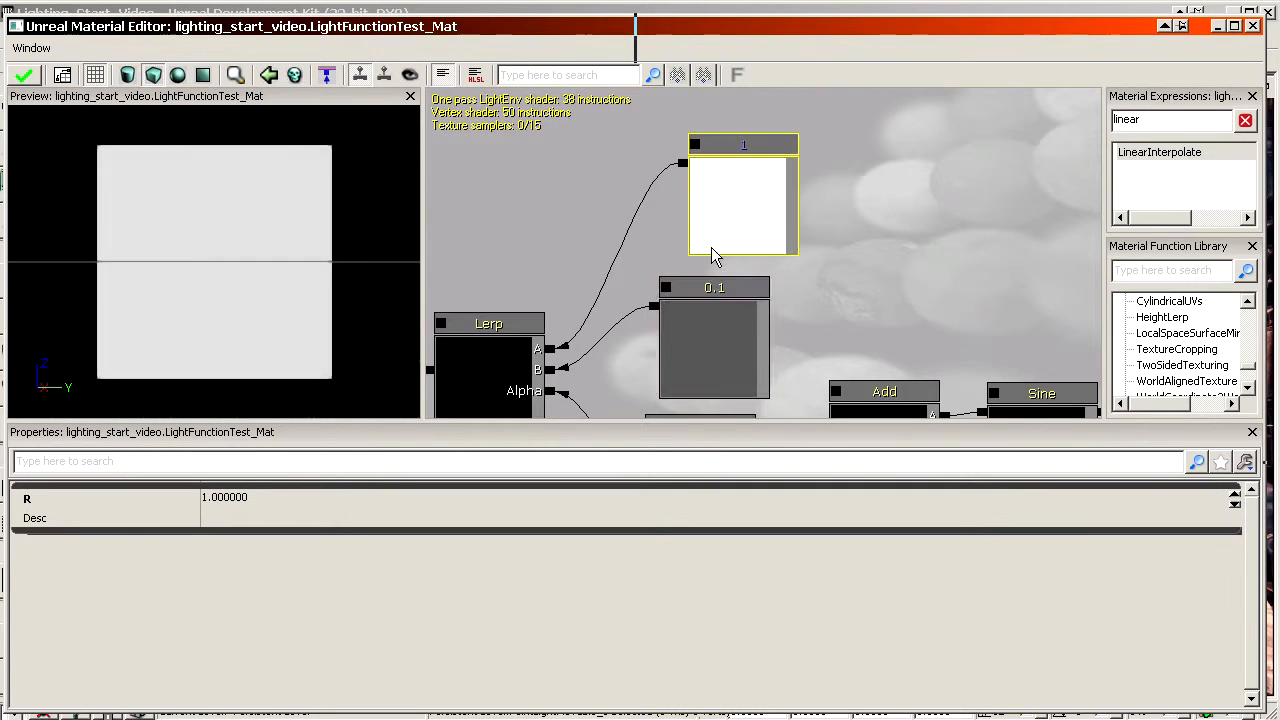
pyautogui.click(714, 286)
pyautogui.hotkey('ctrl', 'z')
pyautogui.scroll(-4, 828, 277)
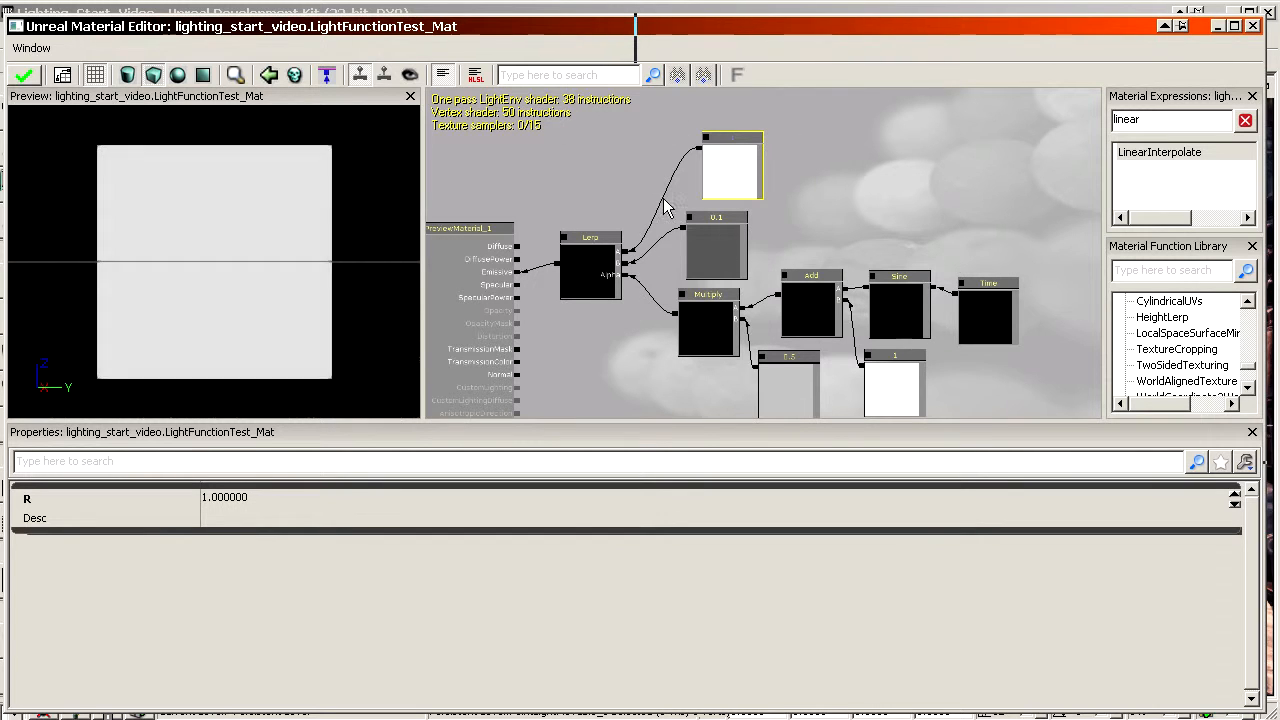
# Set the material's Lighting Model to MLM_Unlit
pyautogui.click(591, 188)
pyautogui.scroll(3, 591, 204)
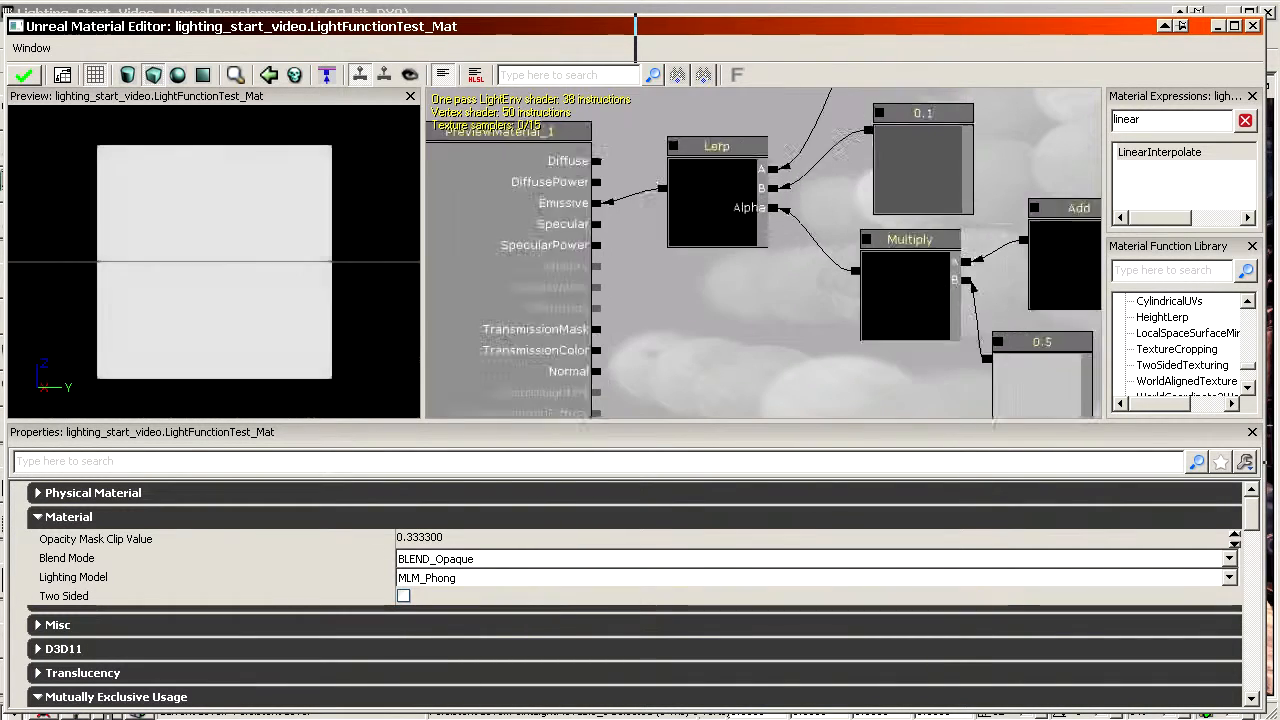
pyautogui.scroll(1, 609, 238)
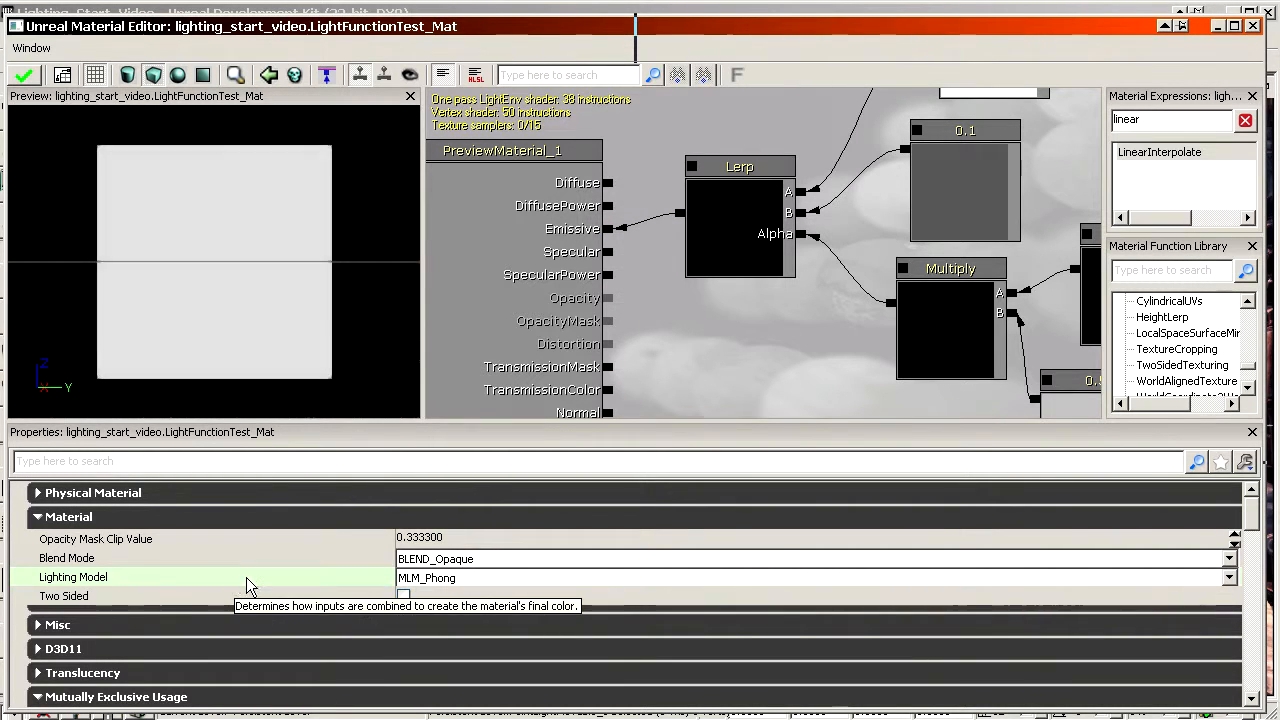
pyautogui.click(462, 578)
pyautogui.click(447, 622)
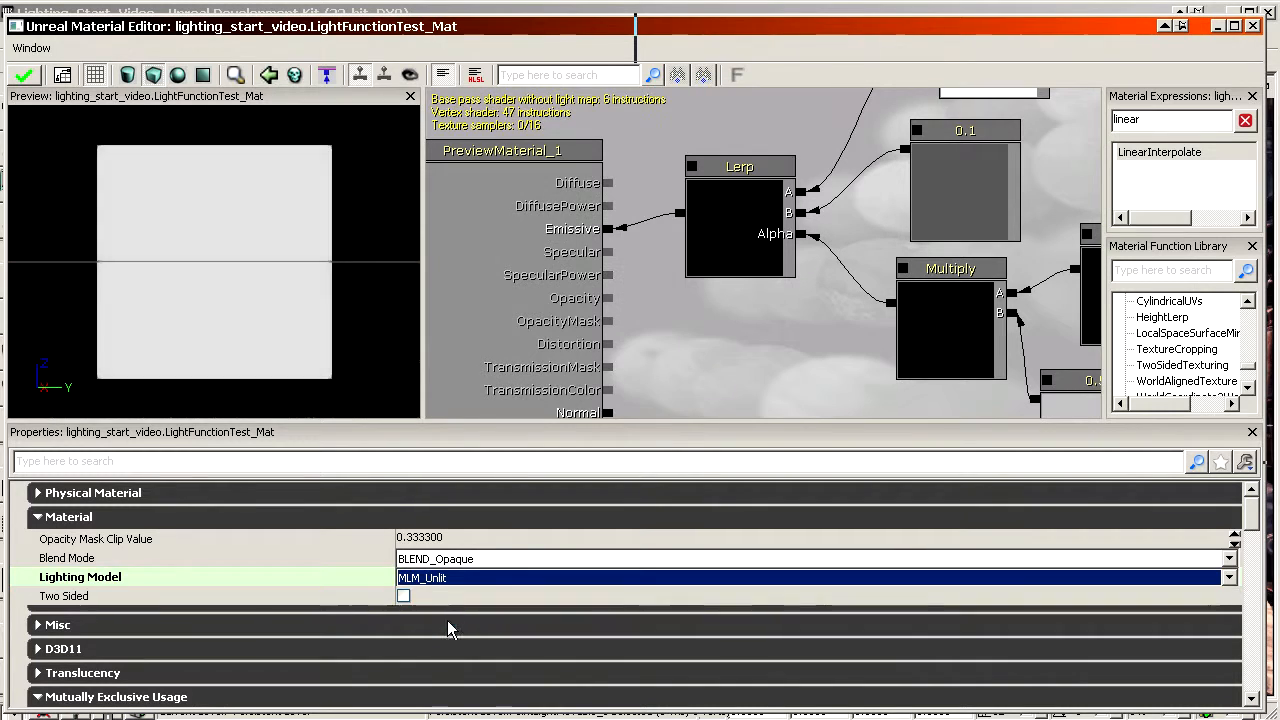
# Enable Used As Light Function in the material's Mutually Exclusive Usage settings
pyautogui.scroll(-1, 310, 596)
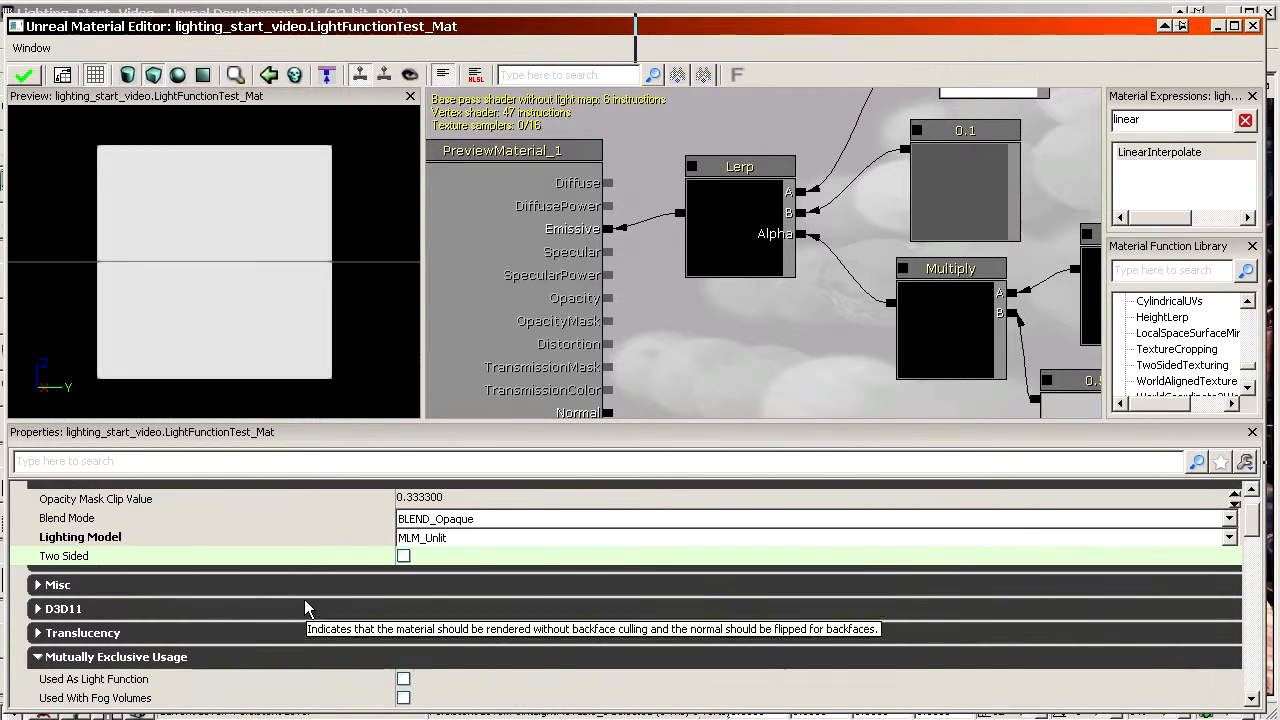
pyautogui.scroll(-1, 150, 580)
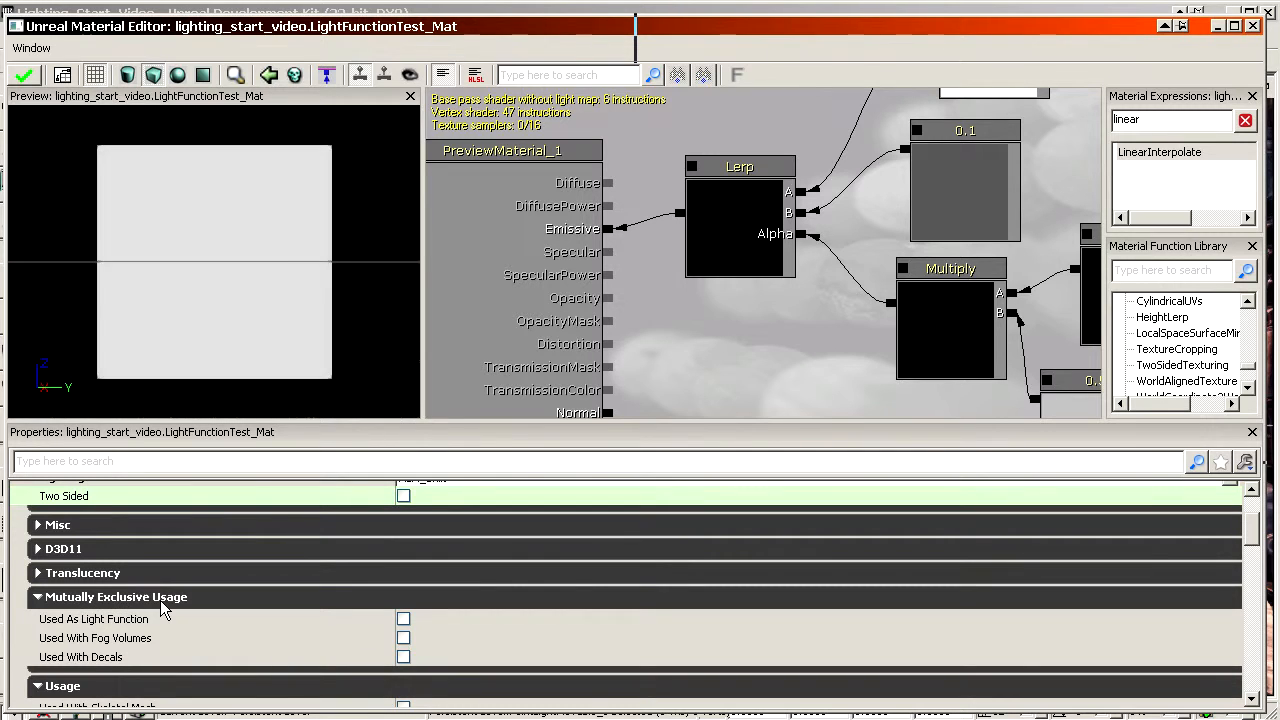
pyautogui.click(104, 656)
pyautogui.click(88, 621)
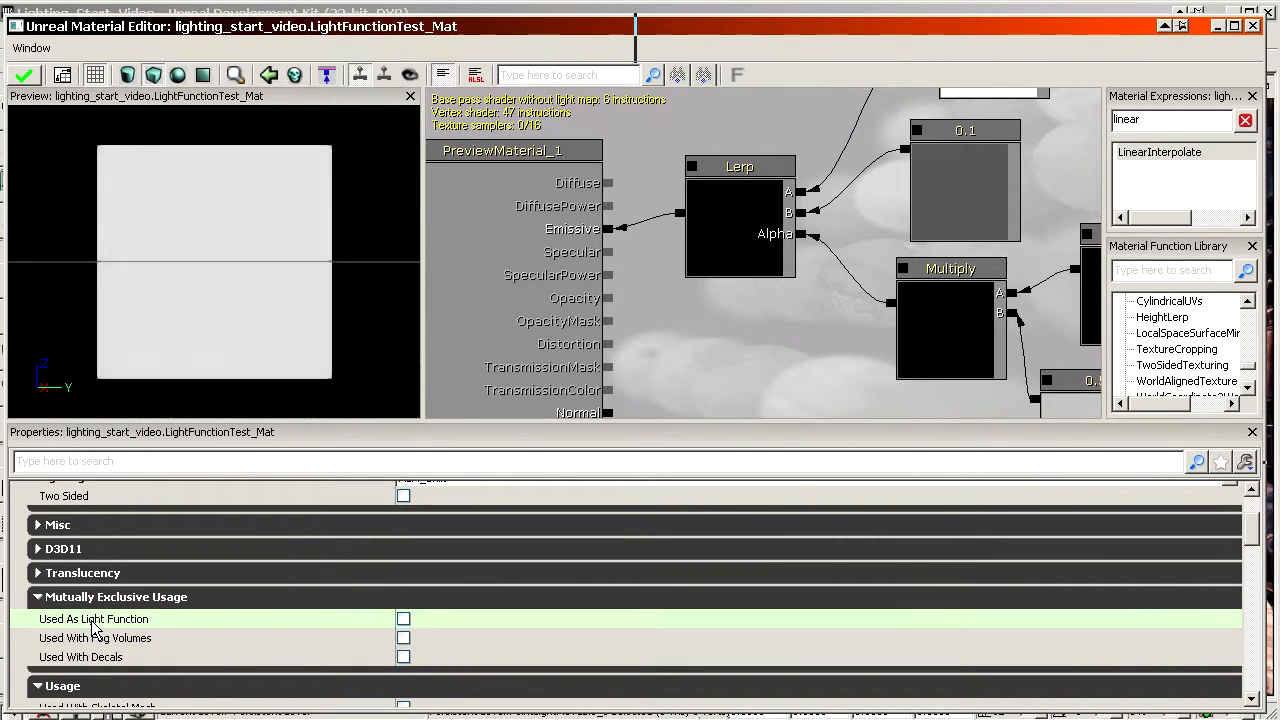
pyautogui.doubleClick(209, 622)
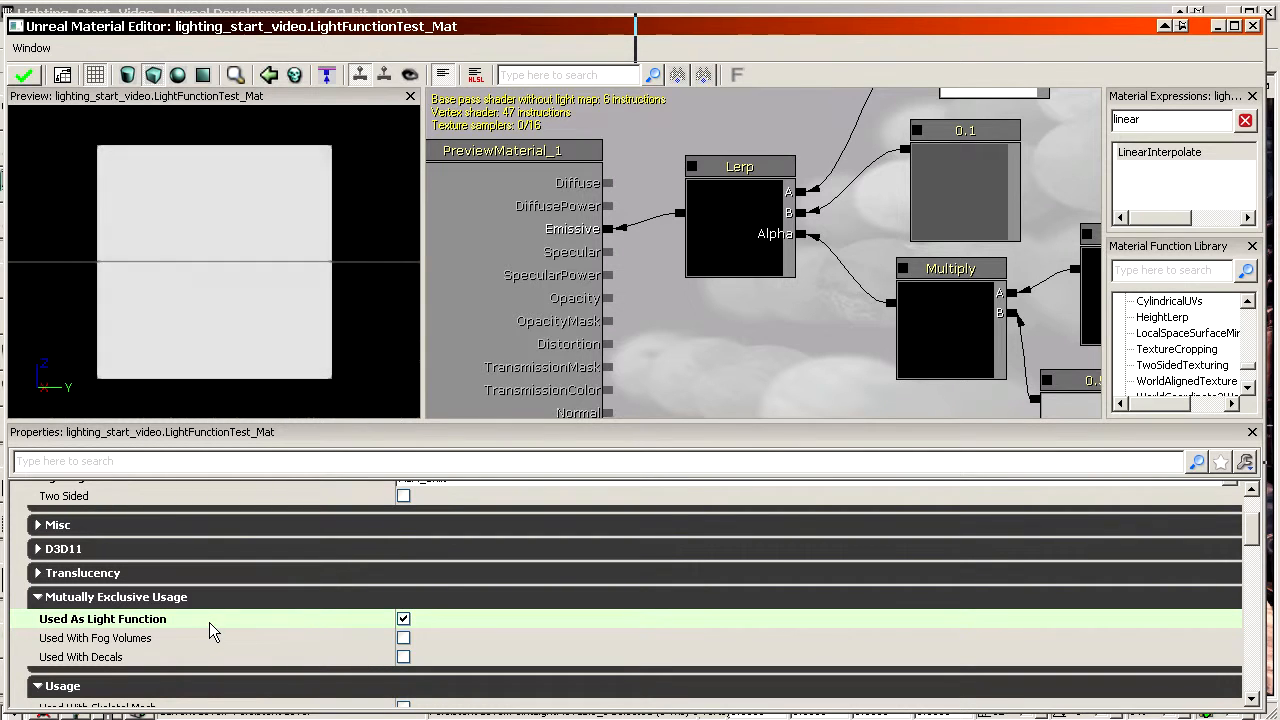
# Apply the material changes and close the Material Editor
pyautogui.click(30, 76)
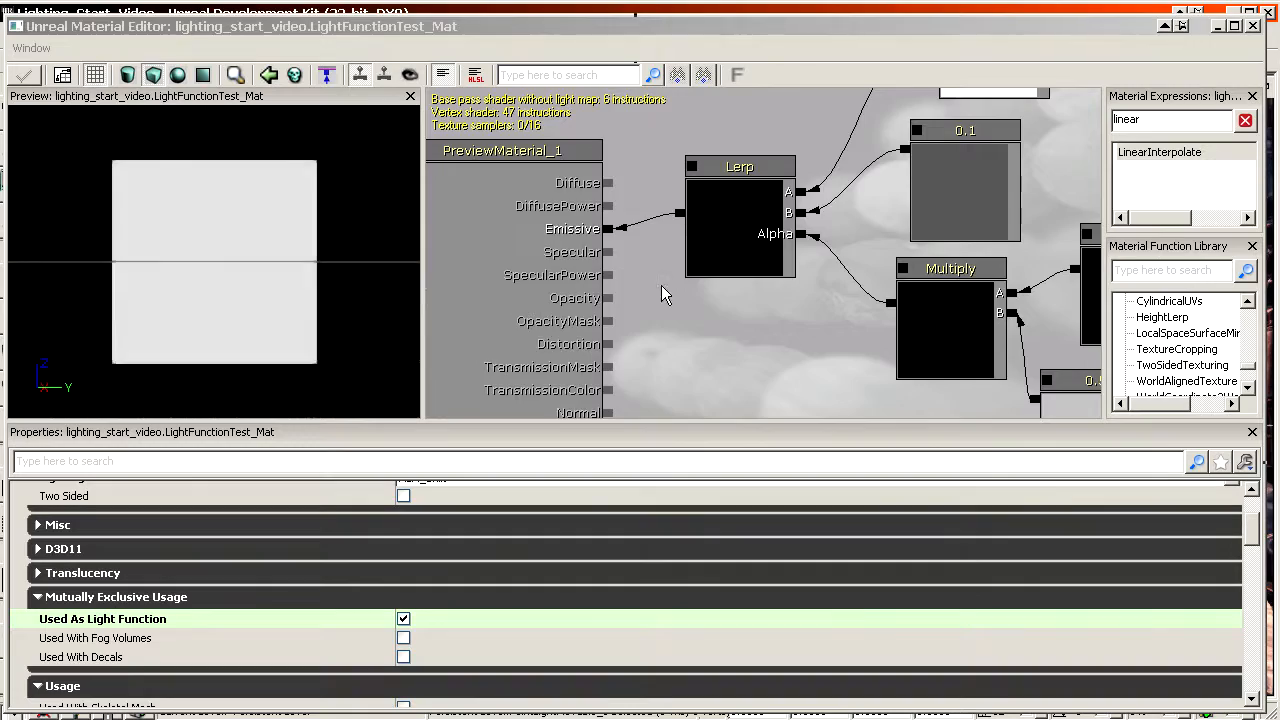
pyautogui.scroll(-5, 664, 290)
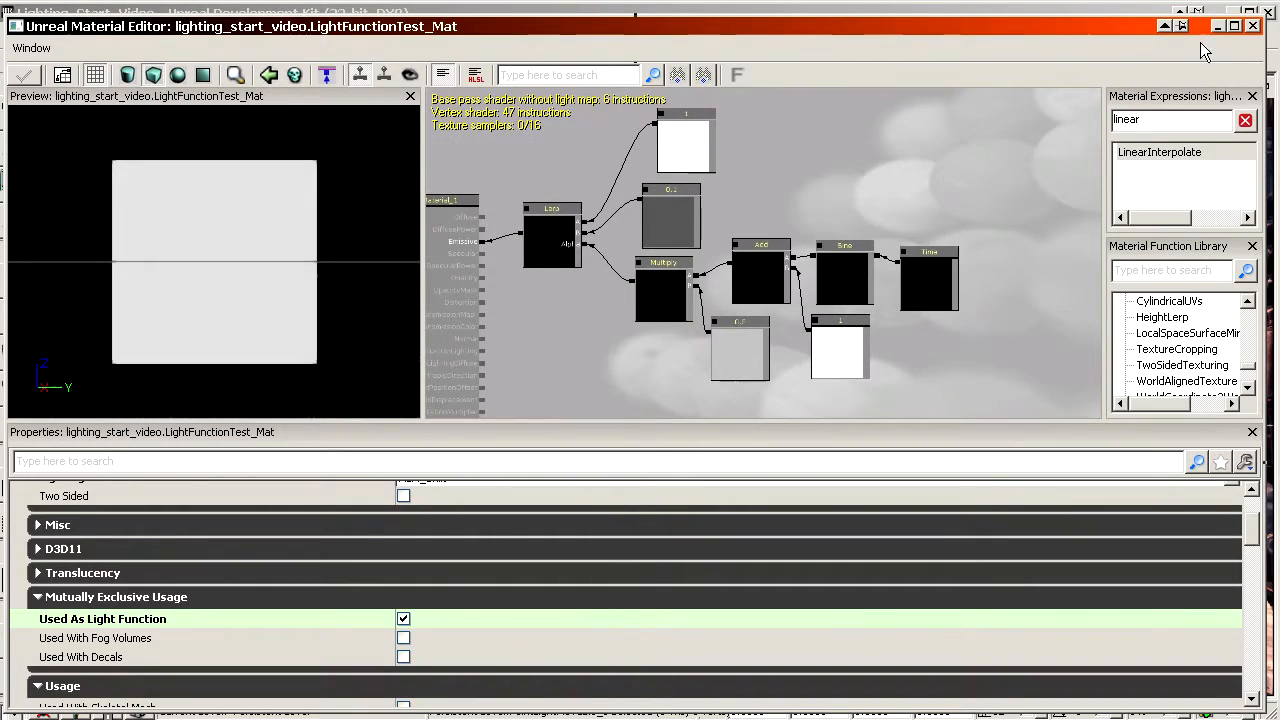
pyautogui.click(1253, 25)
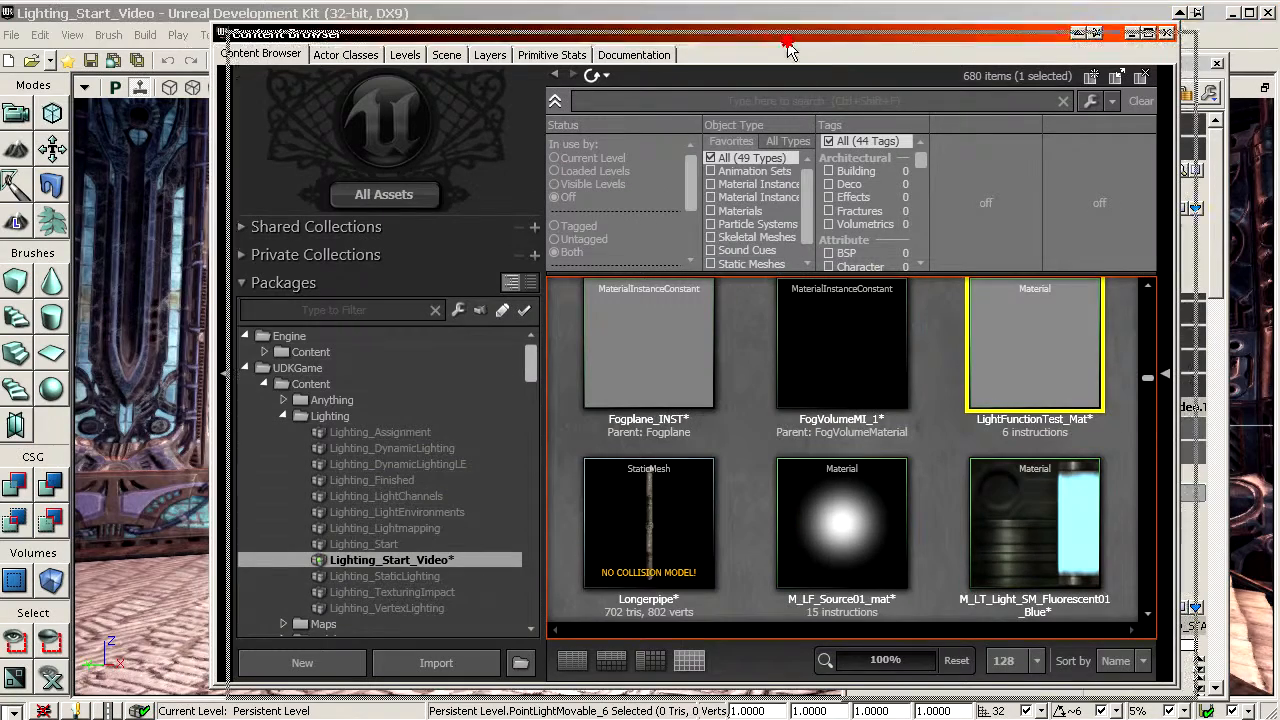
# Move the Content Browser aside to expose the level and the point light's properties, and collapse the Light Color values
pyautogui.moveTo(777, 33); pyautogui.dragTo(56, 58)
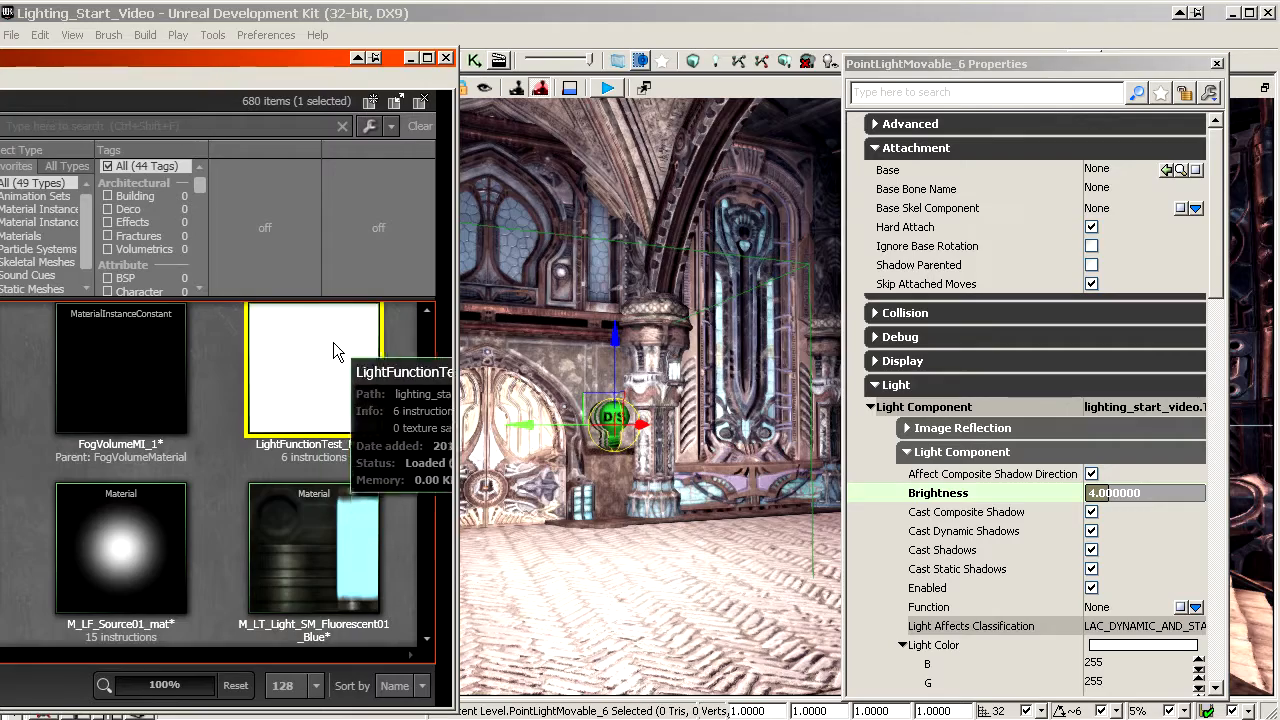
pyautogui.moveTo(580, 520); pyautogui.dragTo(496, 523, button='right')
pyautogui.moveTo(702, 565); pyautogui.dragTo(701, 407)
pyautogui.scroll(-5, 967, 540)
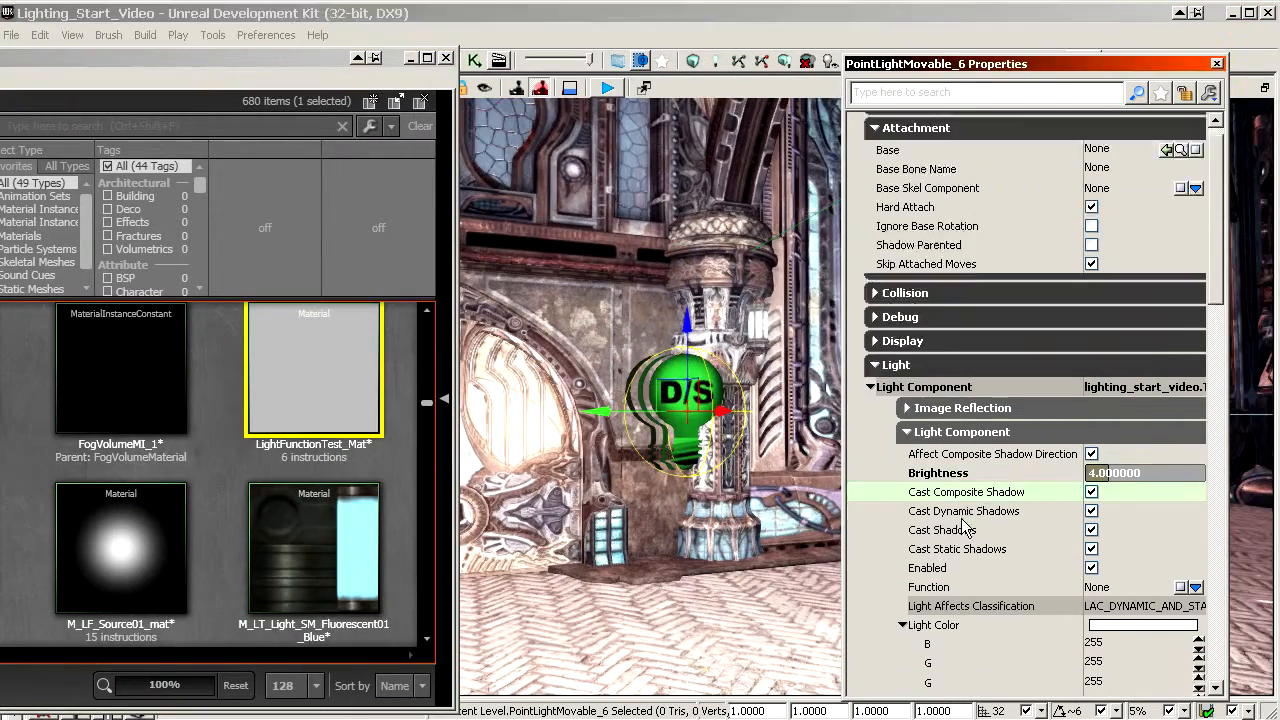
pyautogui.doubleClick(951, 472)
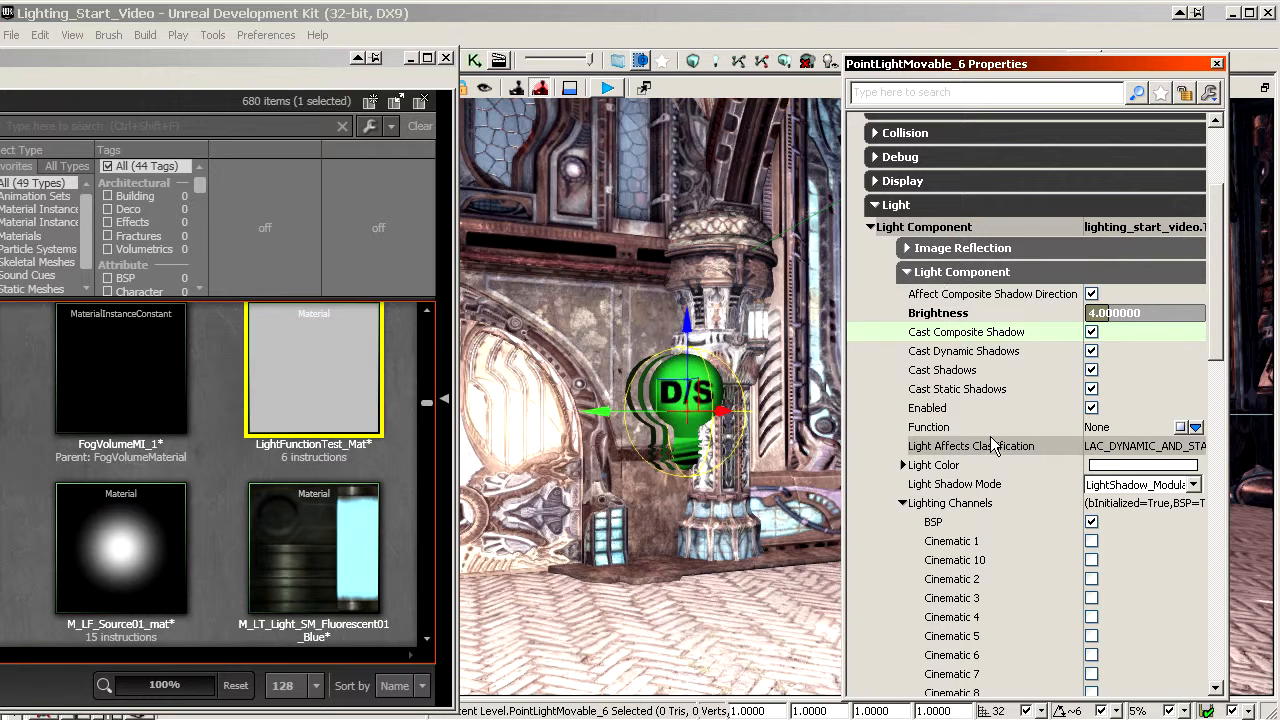
# Add a LightFunction to the movable point light, assign LightFunctionTest_Mat as its Source Material, and save the level
pyautogui.click(1197, 429)
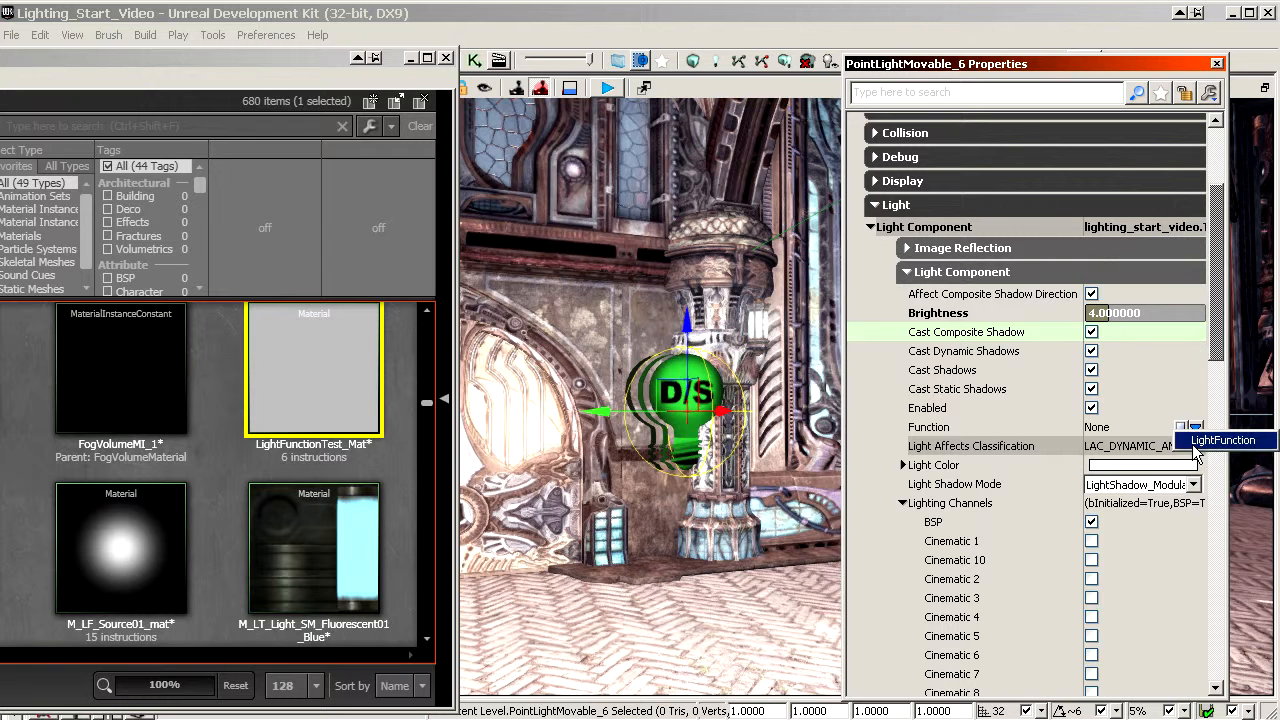
pyautogui.click(1222, 440)
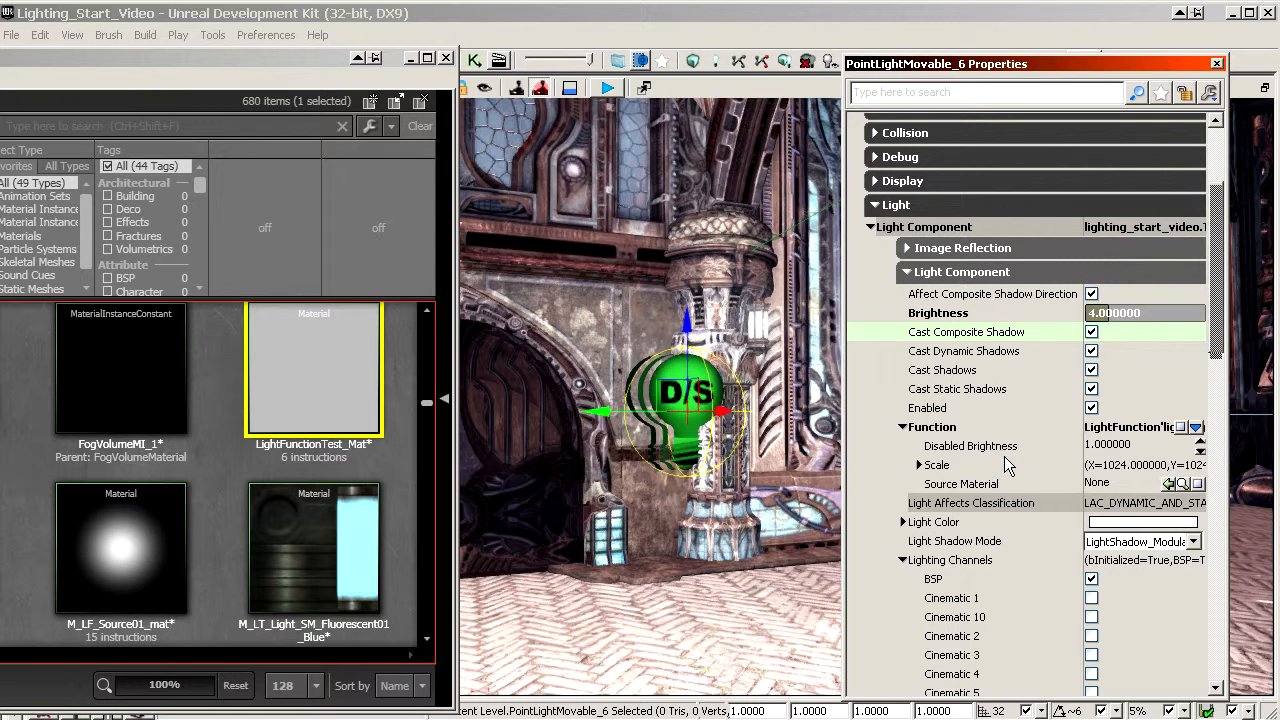
pyautogui.click(1100, 484)
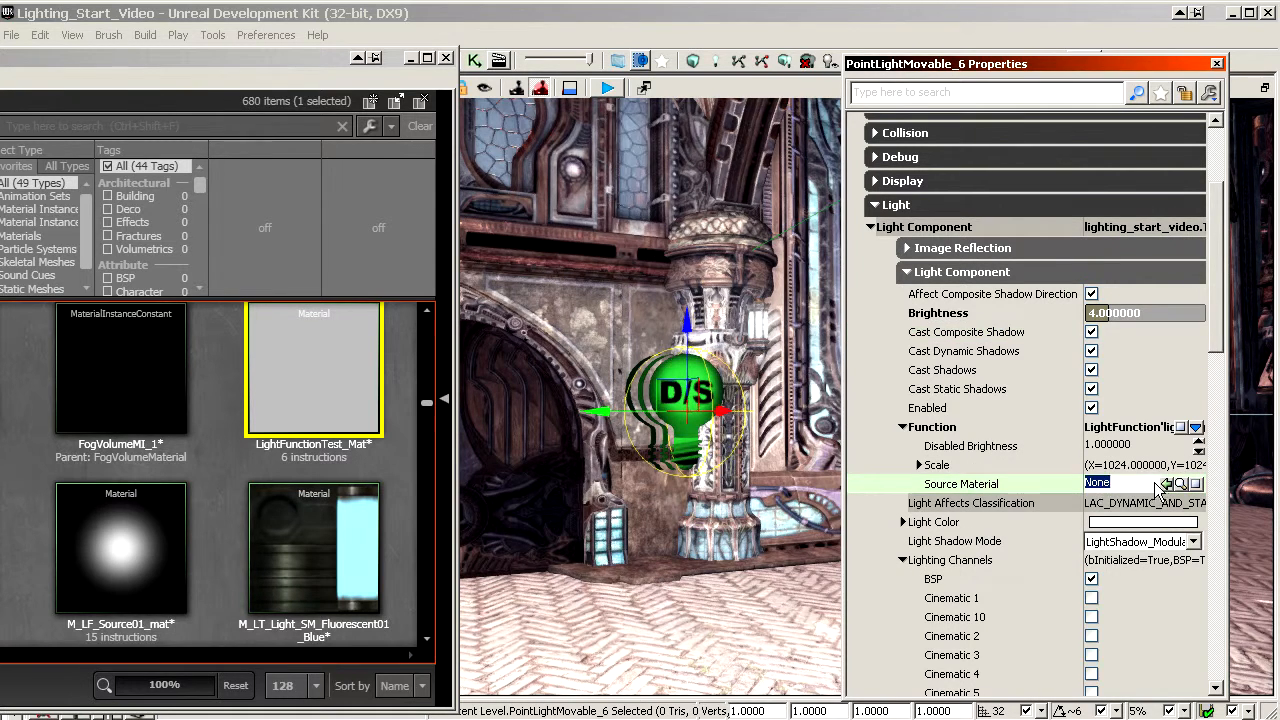
pyautogui.click(1167, 484)
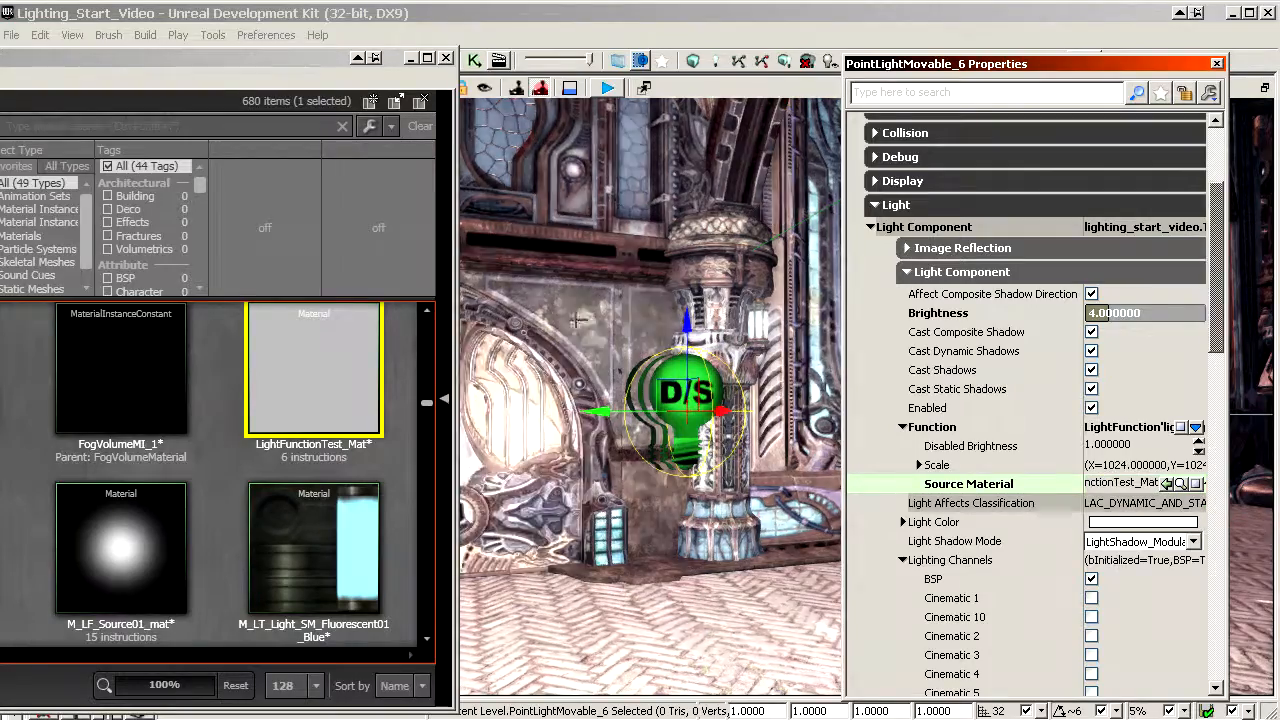
pyautogui.moveTo(493, 423); pyautogui.dragTo(305, 468)
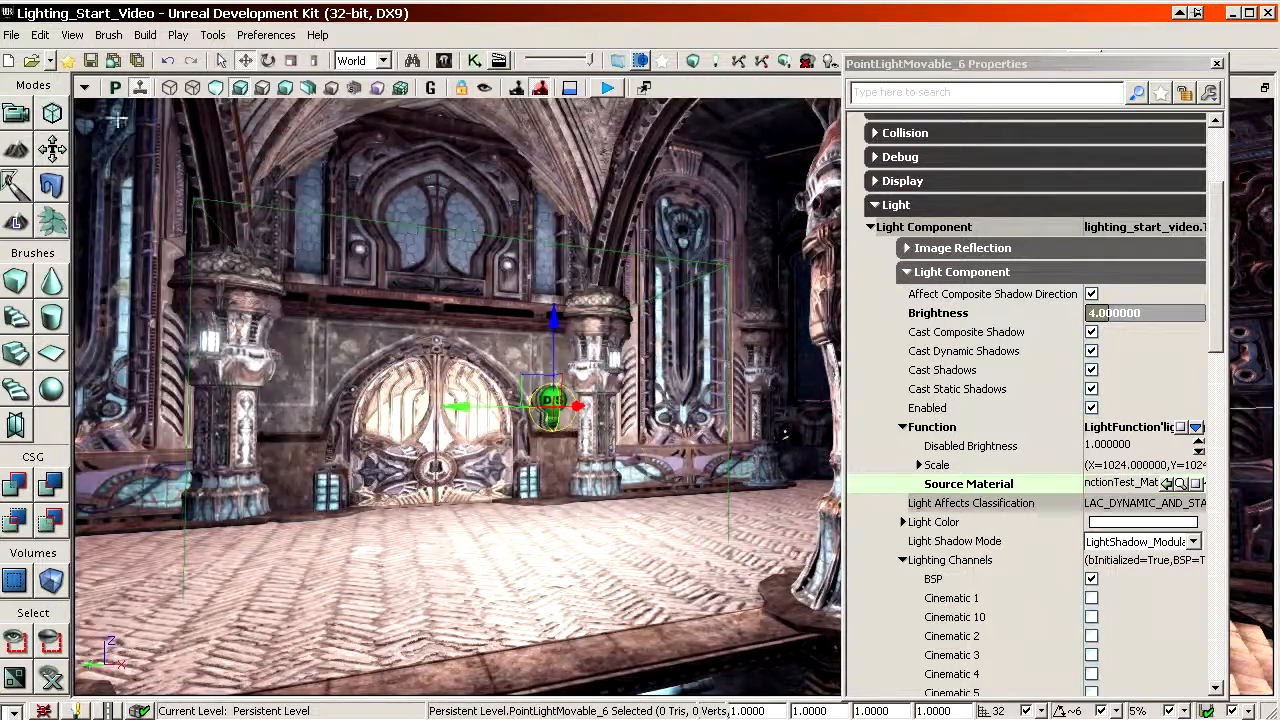
pyautogui.hotkey('ctrl', 's')
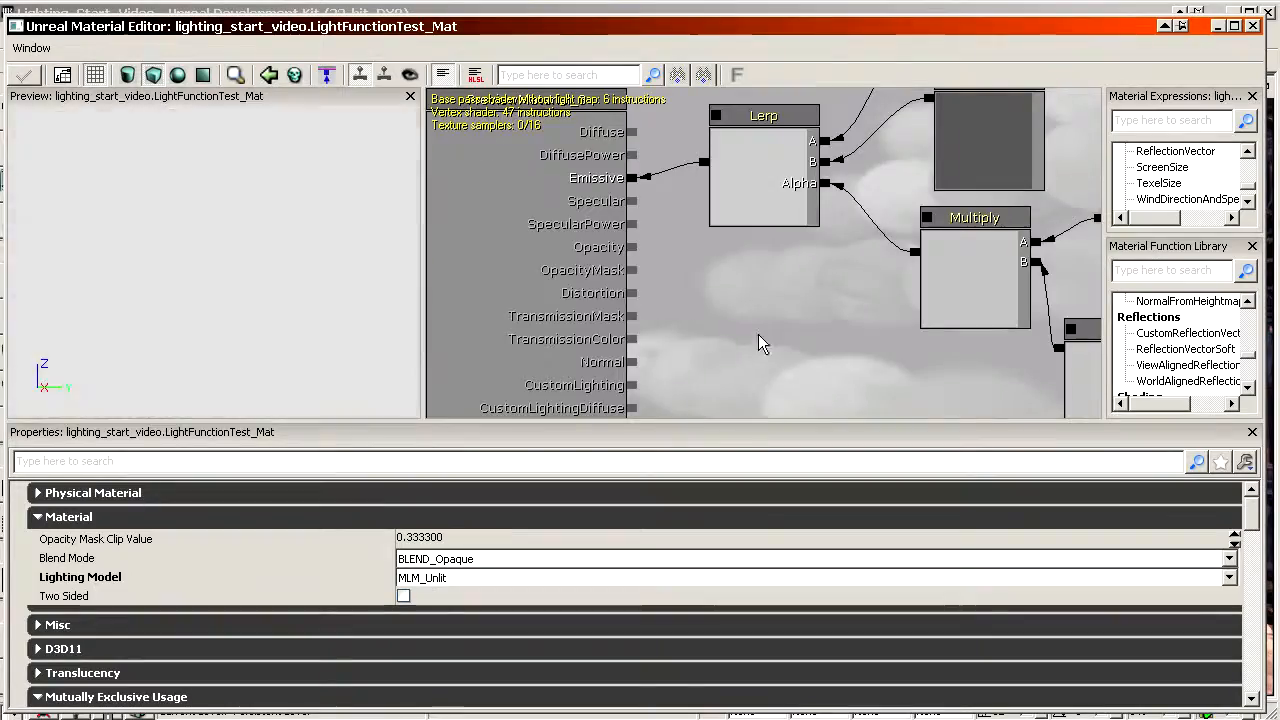
# Place two Constant3Vector expressions beside the Constants and connect them to the Lerp's A and B inputs in place of the Constants
pyautogui.scroll(-4, 757, 340)
pyautogui.moveTo(757, 340); pyautogui.dragTo(580, 466)
pyautogui.scroll(4, 759, 330)
pyautogui.click(759, 330)
pyautogui.click(761, 199)
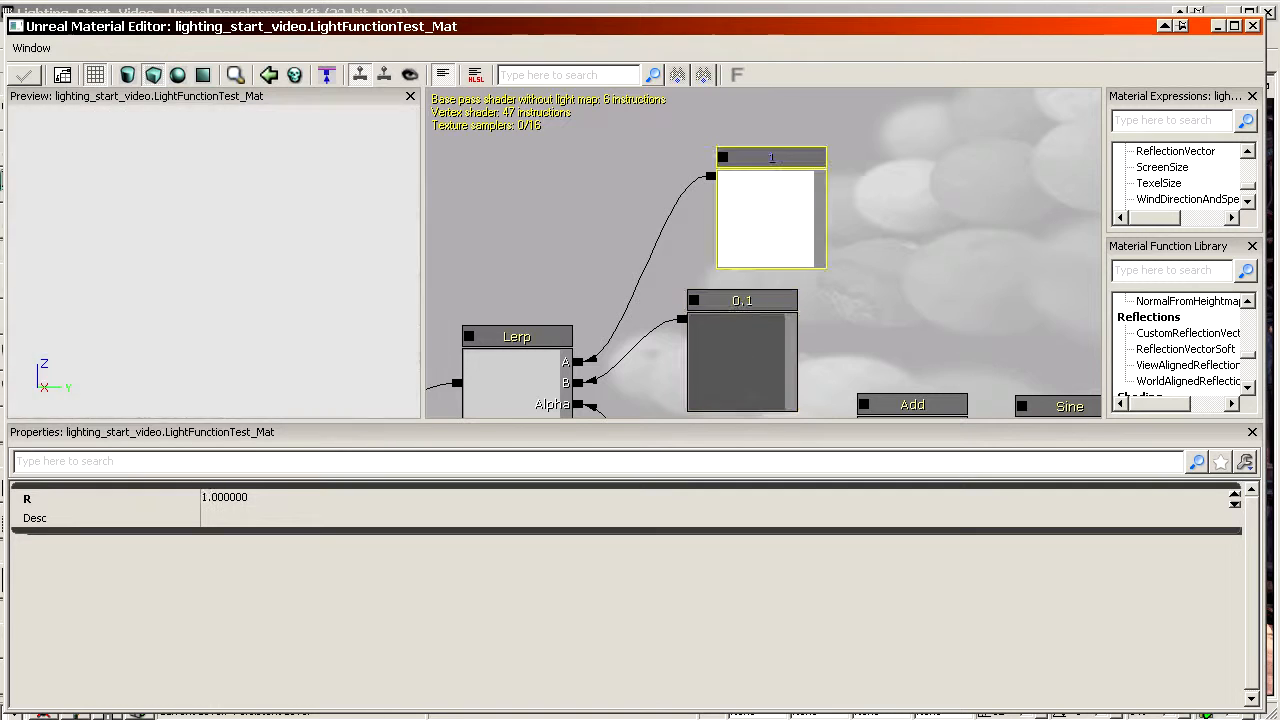
pyautogui.moveTo(842, 273); pyautogui.dragTo(888, 194)
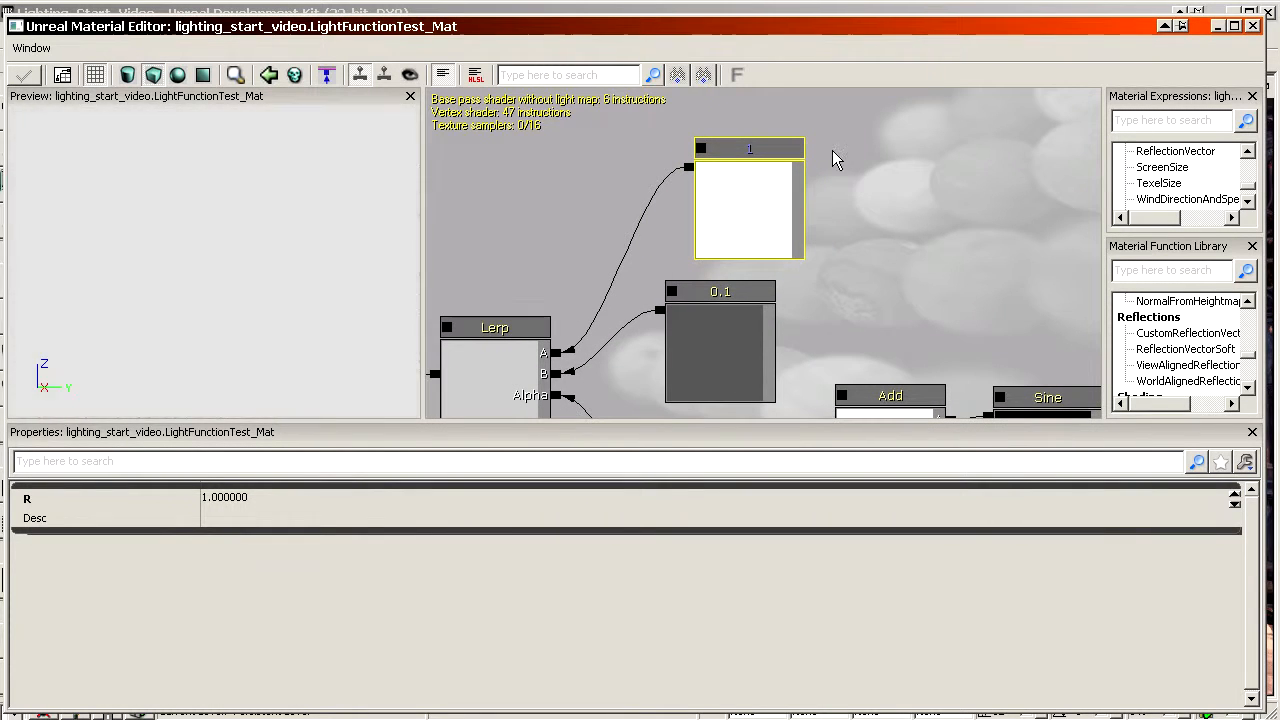
pyautogui.click(851, 101)
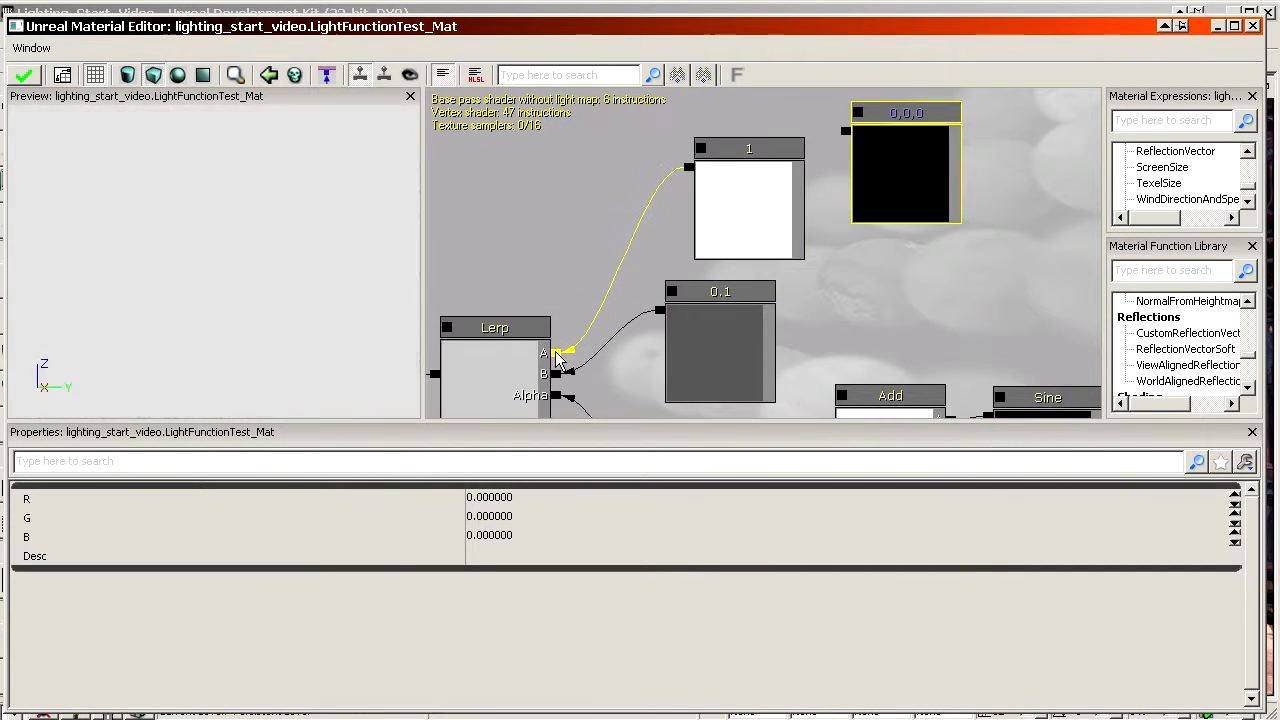
pyautogui.moveTo(558, 352); pyautogui.dragTo(846, 130)
pyautogui.click(842, 254)
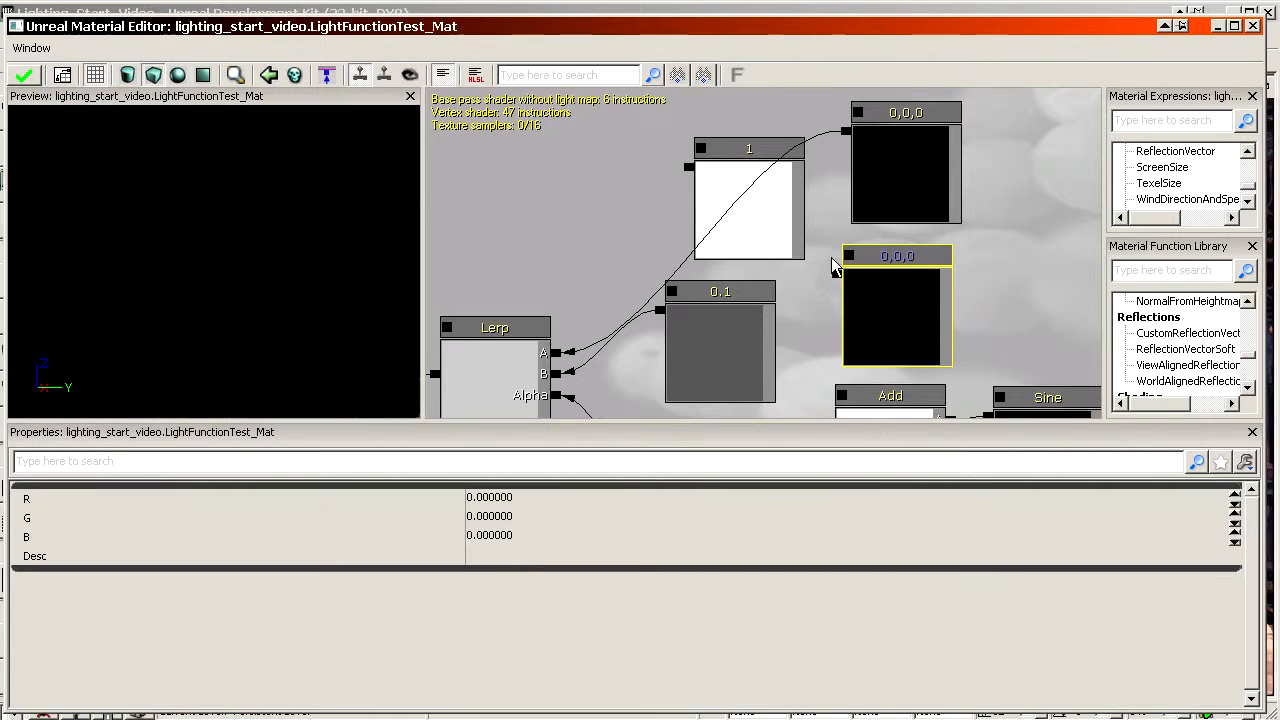
pyautogui.moveTo(836, 273); pyautogui.dragTo(566, 385)
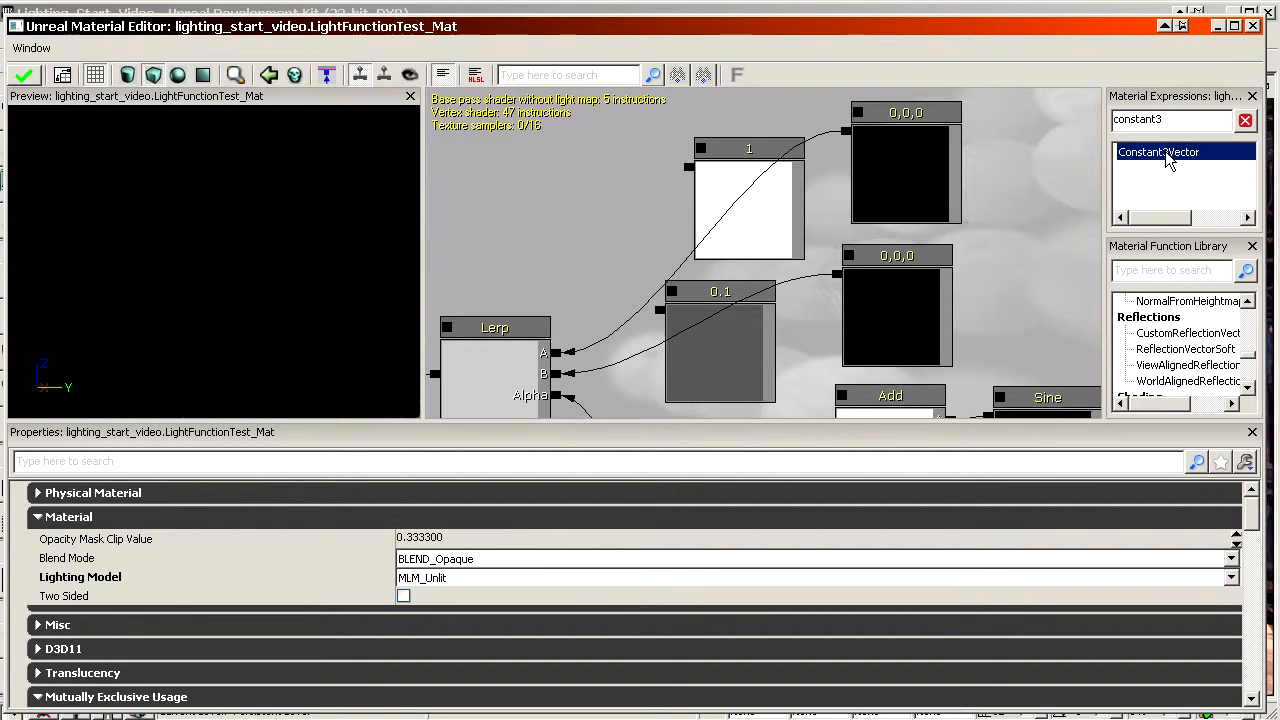
# Set the vector feeding the Lerp's A input to red with R 1, and the one feeding B to green with G 1
pyautogui.click(925, 195)
pyautogui.click(533, 505)
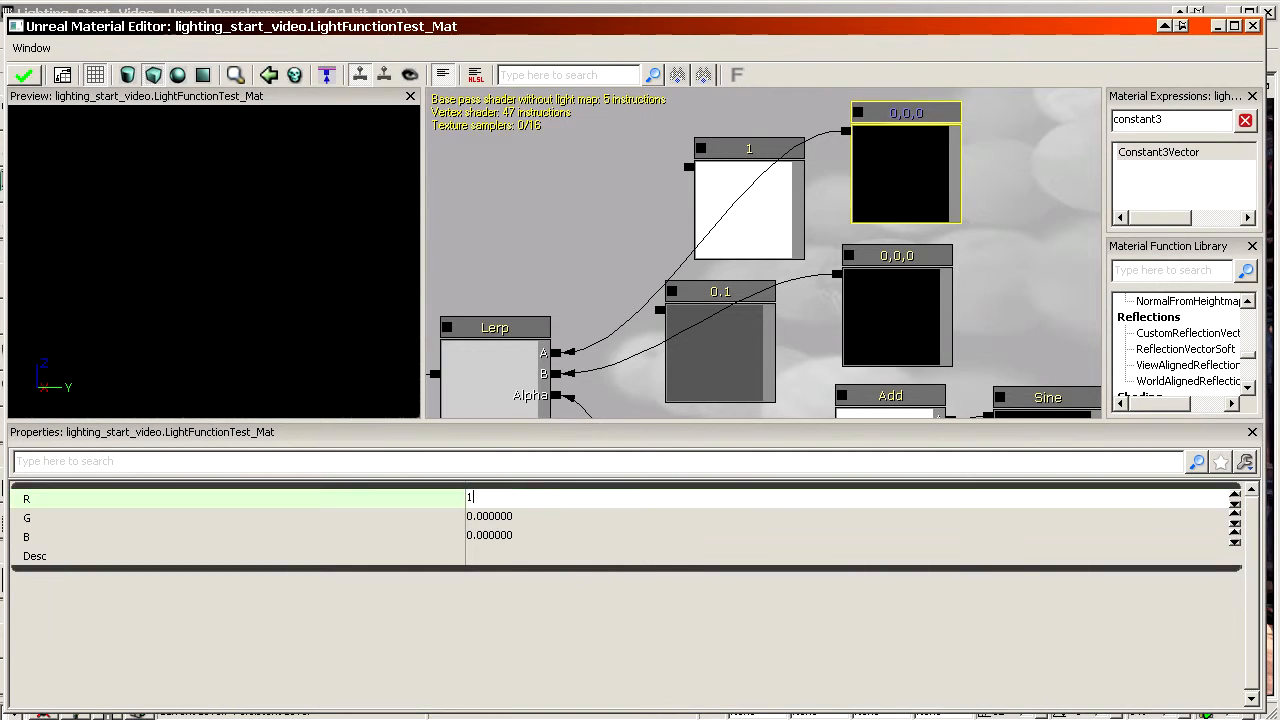
pyautogui.write('1')
pyautogui.press('Return')
pyautogui.click(848, 354)
pyautogui.click(533, 516)
pyautogui.write('1')
pyautogui.press('Return')
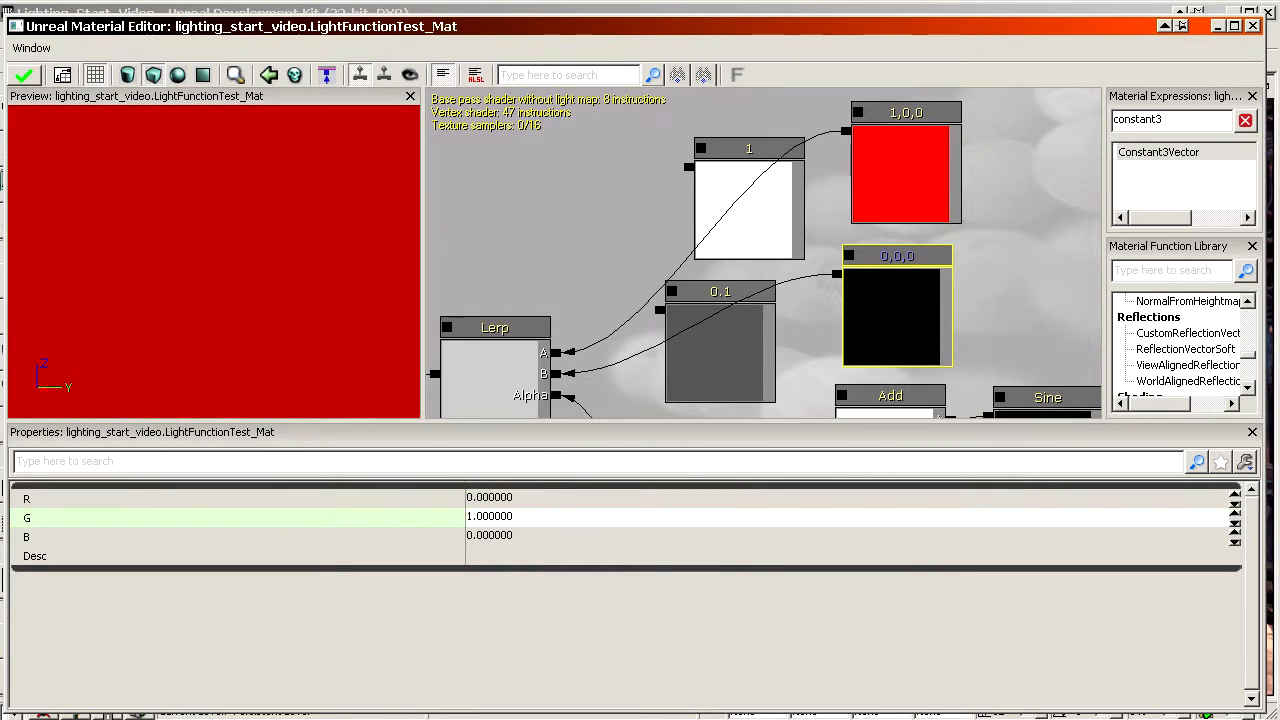
pyautogui.scroll(-3, 314, 303)
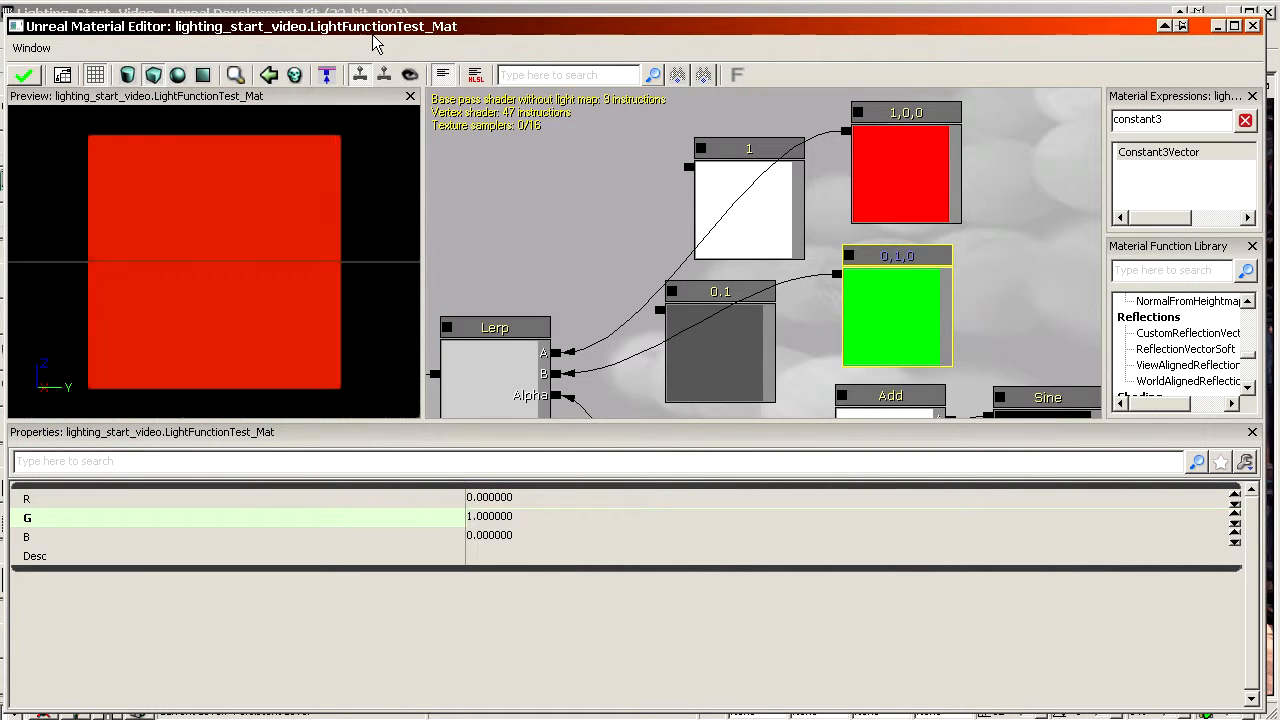
# Move the LightFunctionTest_Mat editor aside and enable real-time rendering in the perspective viewport to preview the animated light
pyautogui.moveTo(373, 29); pyautogui.dragTo(0, 597)
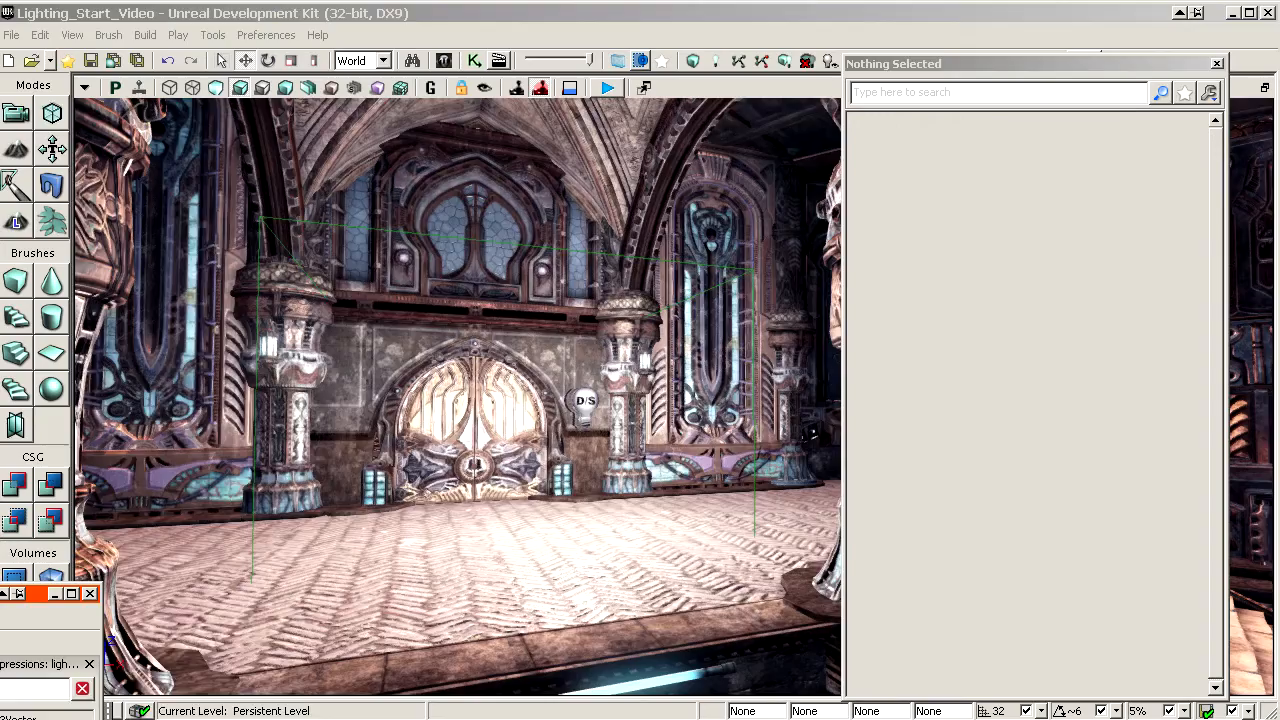
pyautogui.click(139, 88)
pyautogui.moveTo(440, 400); pyautogui.dragTo(422, 400, button='right')
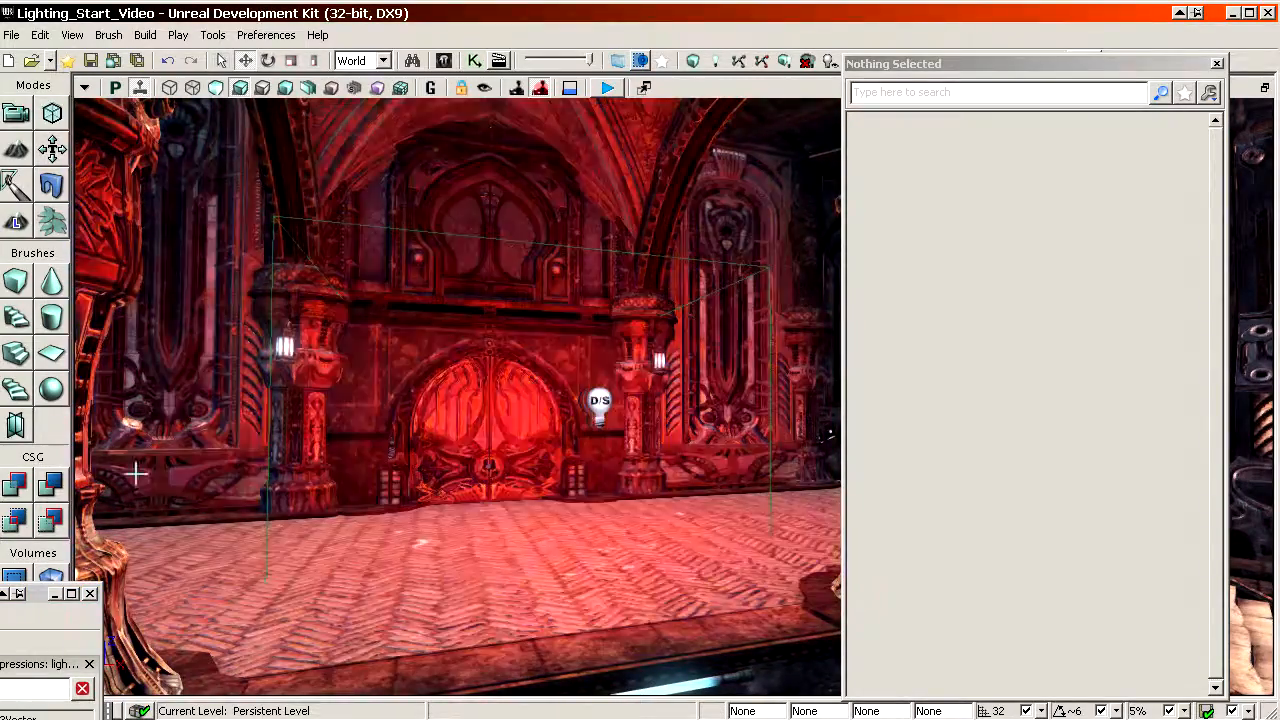
# Look around the level from the lit door and the corridor to the surface of the water pool
pyautogui.moveTo(135, 474); pyautogui.dragTo(127, 440)
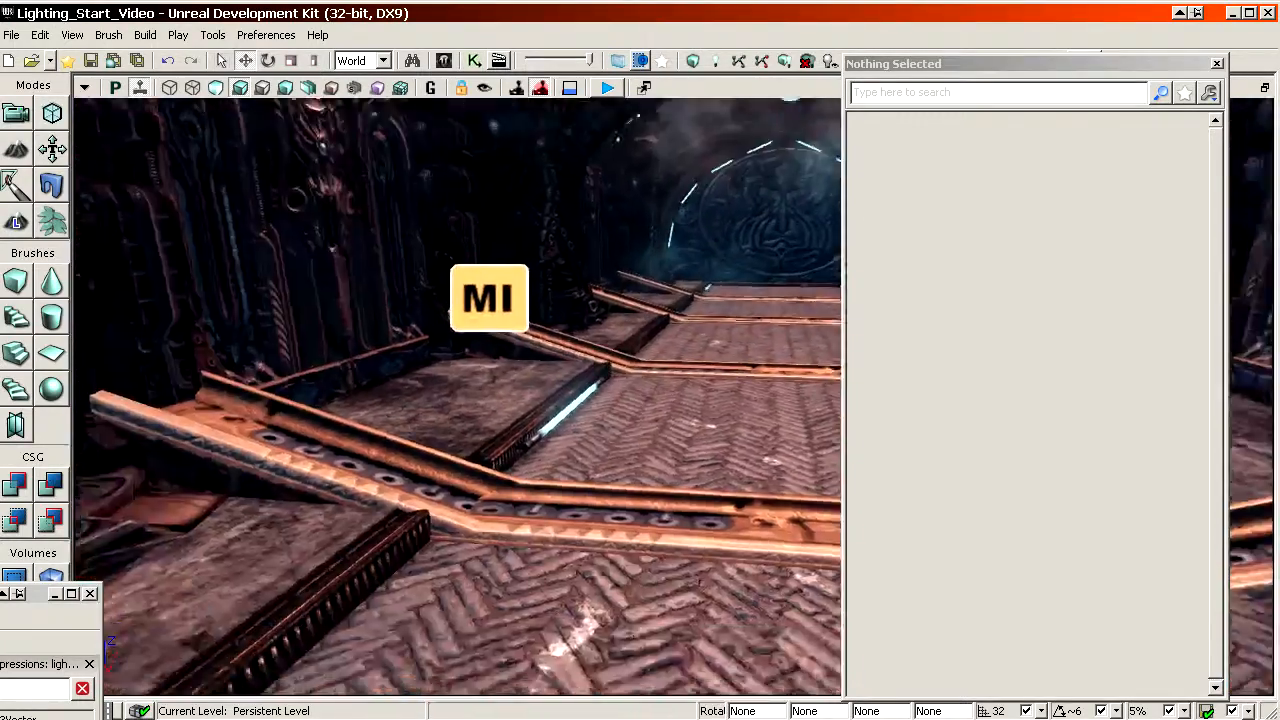
pyautogui.moveTo(555, 460); pyautogui.dragTo(555, 409)
pyautogui.moveTo(462, 355); pyautogui.dragTo(494, 411)
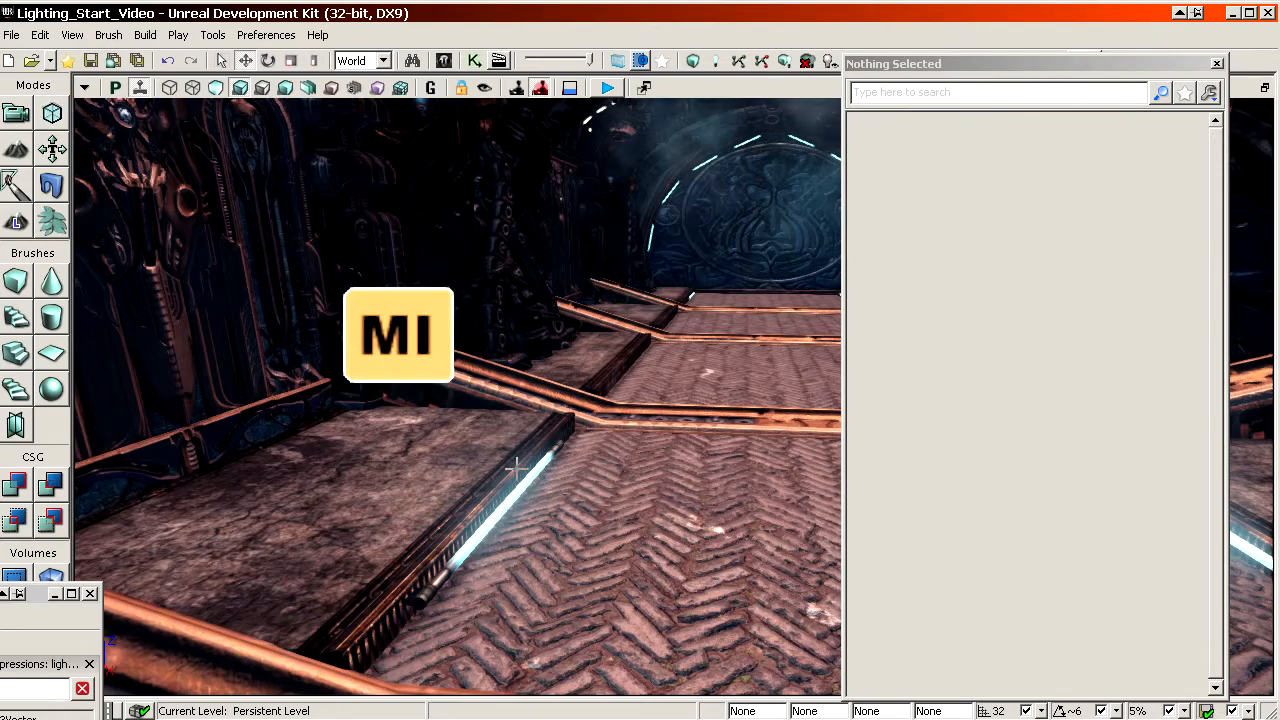
pyautogui.moveTo(519, 480); pyautogui.dragTo(519, 450)
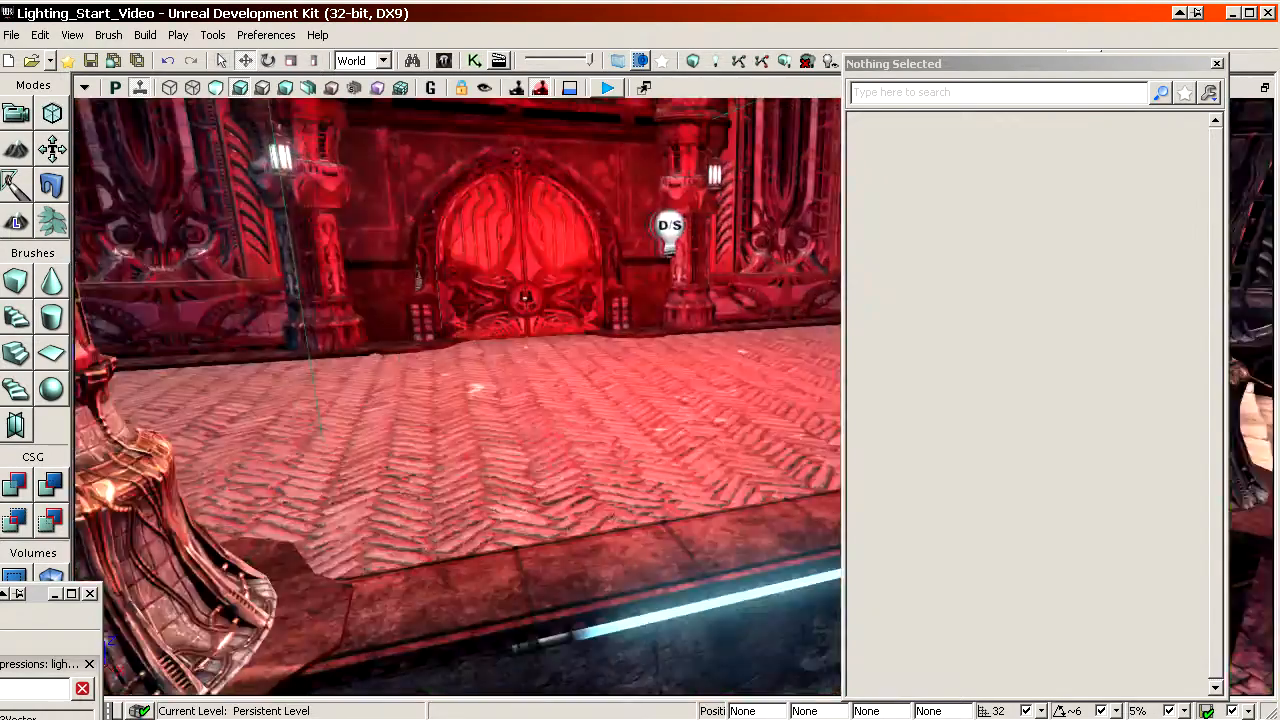
pyautogui.moveTo(519, 480); pyautogui.dragTo(480, 470)
pyautogui.moveTo(589, 371)
pyautogui.mouseDown()
pyautogui.moveTo(580, 445)
pyautogui.moveTo(589, 371)
pyautogui.mouseUp()
pyautogui.moveTo(589, 371); pyautogui.dragTo(629, 377, button='right')
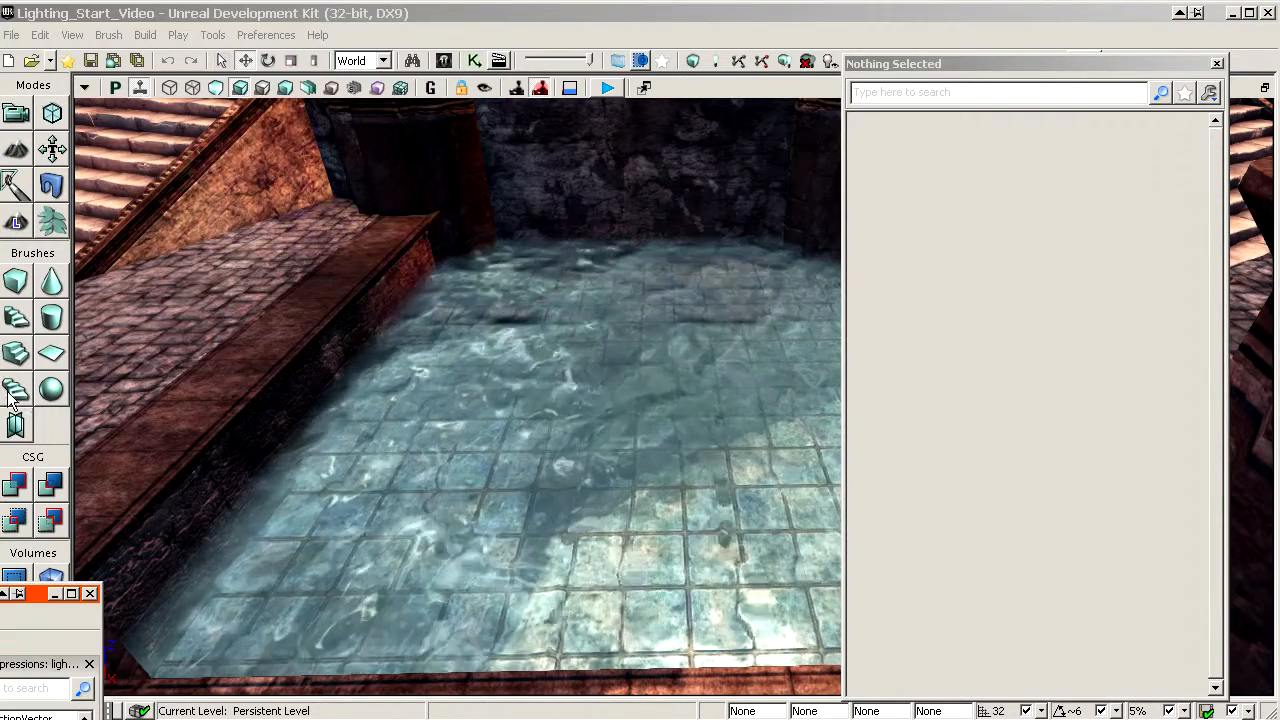
# Bring the LightFunctionTest_Mat editor back into view and close it
pyautogui.moveTo(0, 595); pyautogui.dragTo(1060, 41)
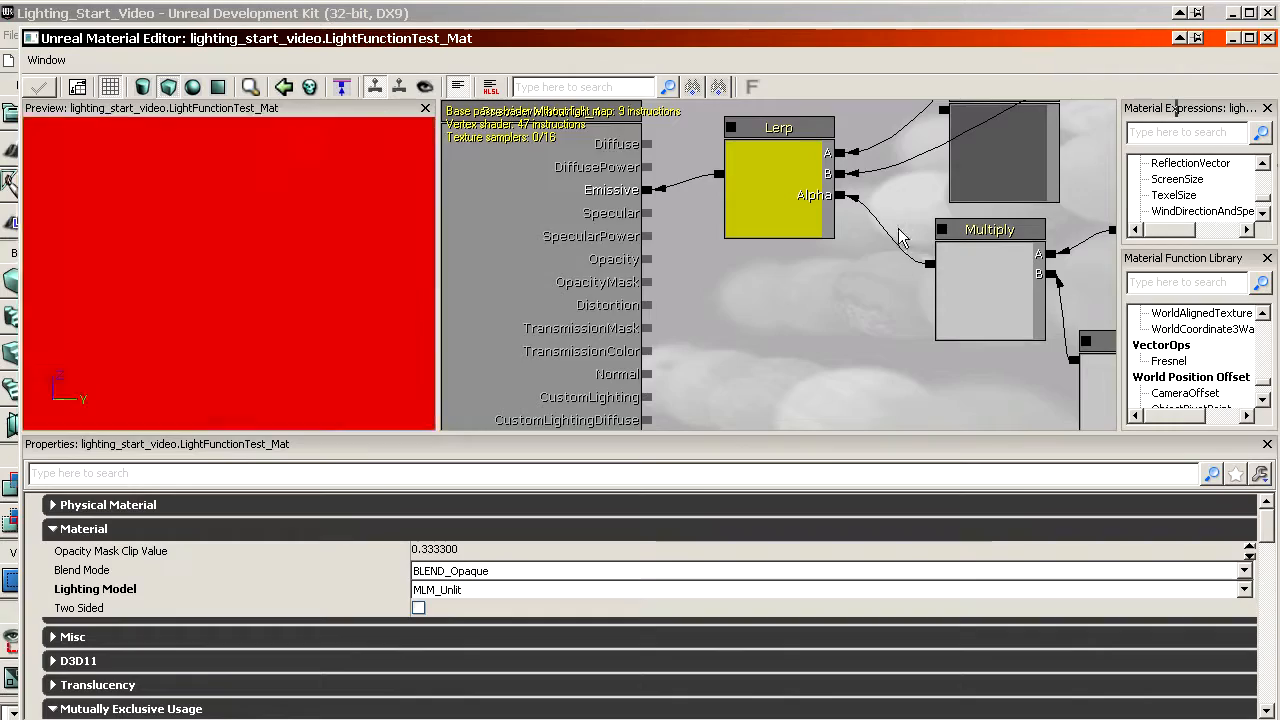
pyautogui.scroll(-2, 899, 230)
pyautogui.click(1267, 38)
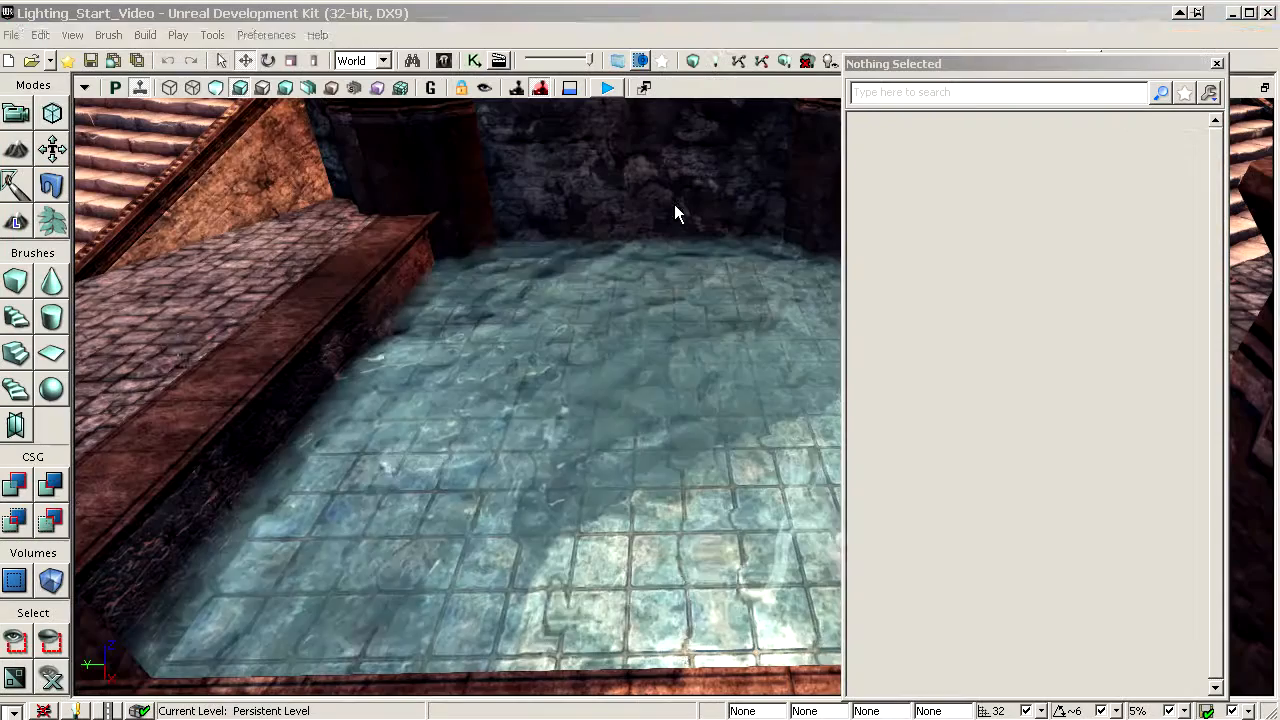
# Create a material named CausticsEffect_Mat in the Lighting_Start_Video package and move its editor away from the Content Browser
pyautogui.click(838, 52)
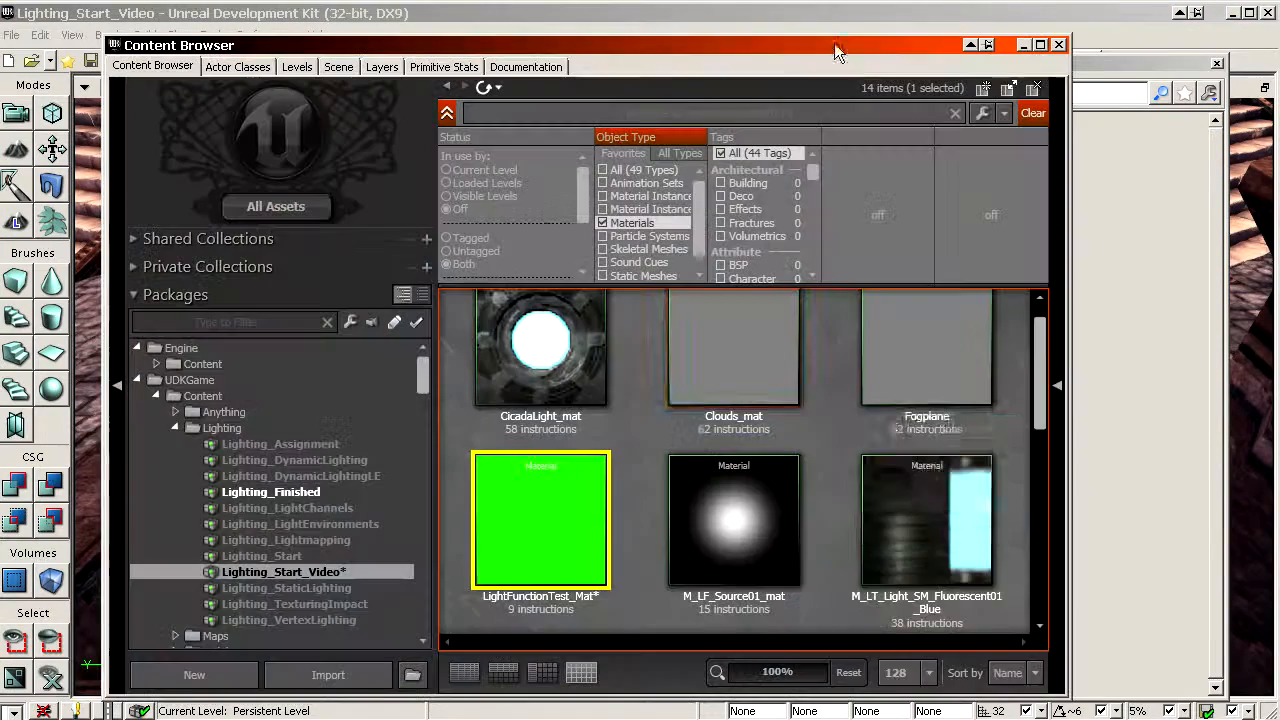
pyautogui.rightClick(811, 410)
pyautogui.rightClick(838, 311)
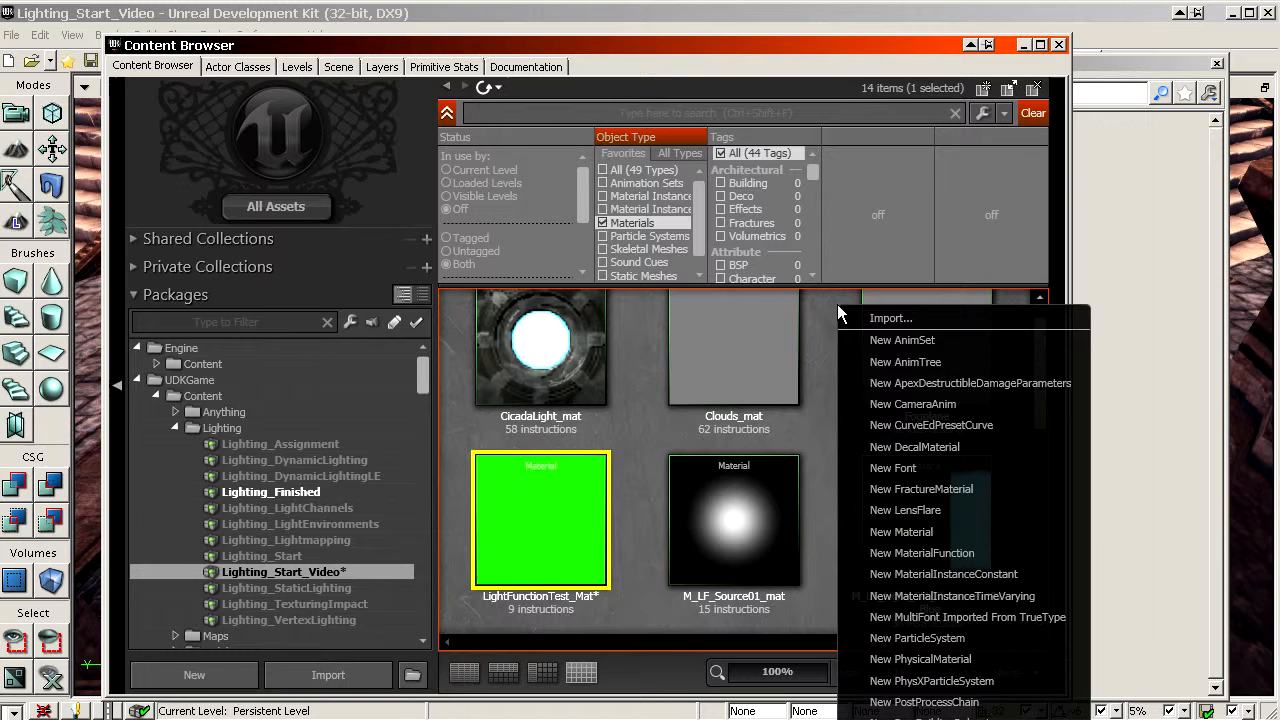
pyautogui.click(928, 535)
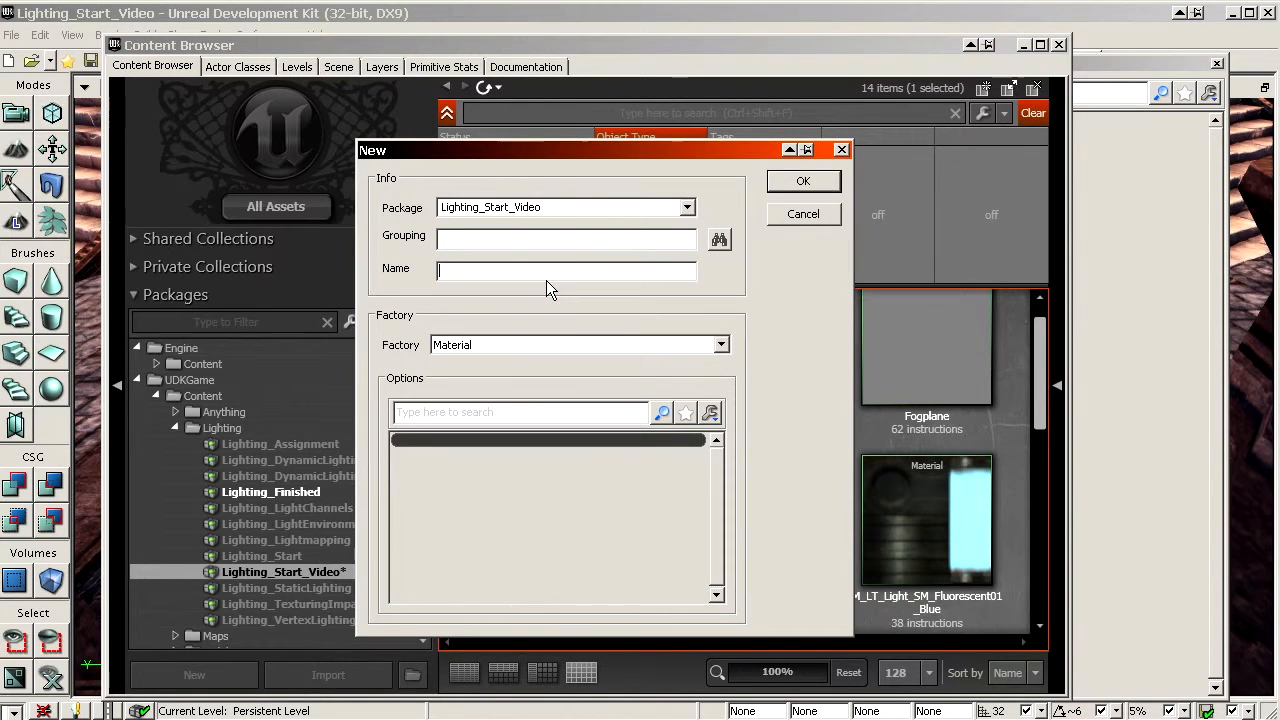
pyautogui.write('Caustr')
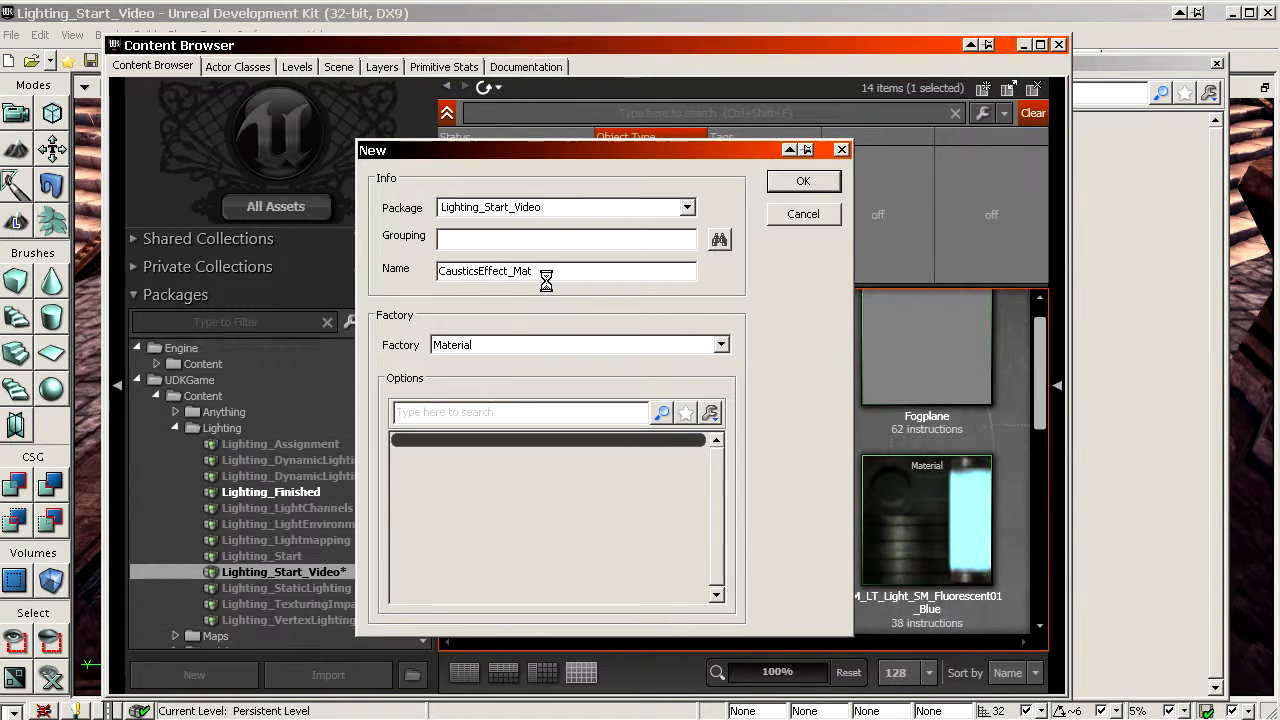
pyautogui.press('Return')
pyautogui.moveTo(664, 40); pyautogui.dragTo(25, 393)
pyautogui.click(715, 40)
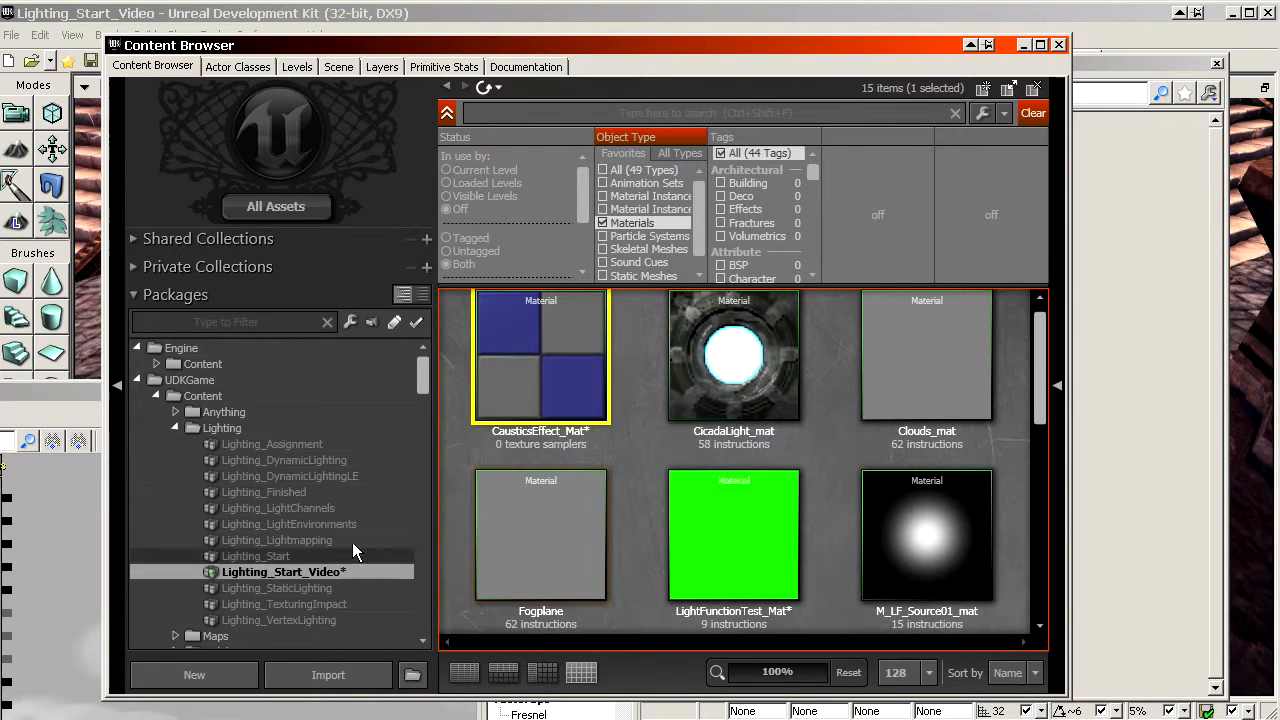
# Import the caustics_d.tga texture from Assets_Start into the Lighting_Start_Video package and preview it at full size
pyautogui.moveTo(738, 540); pyautogui.dragTo(695, 480, button='middle')
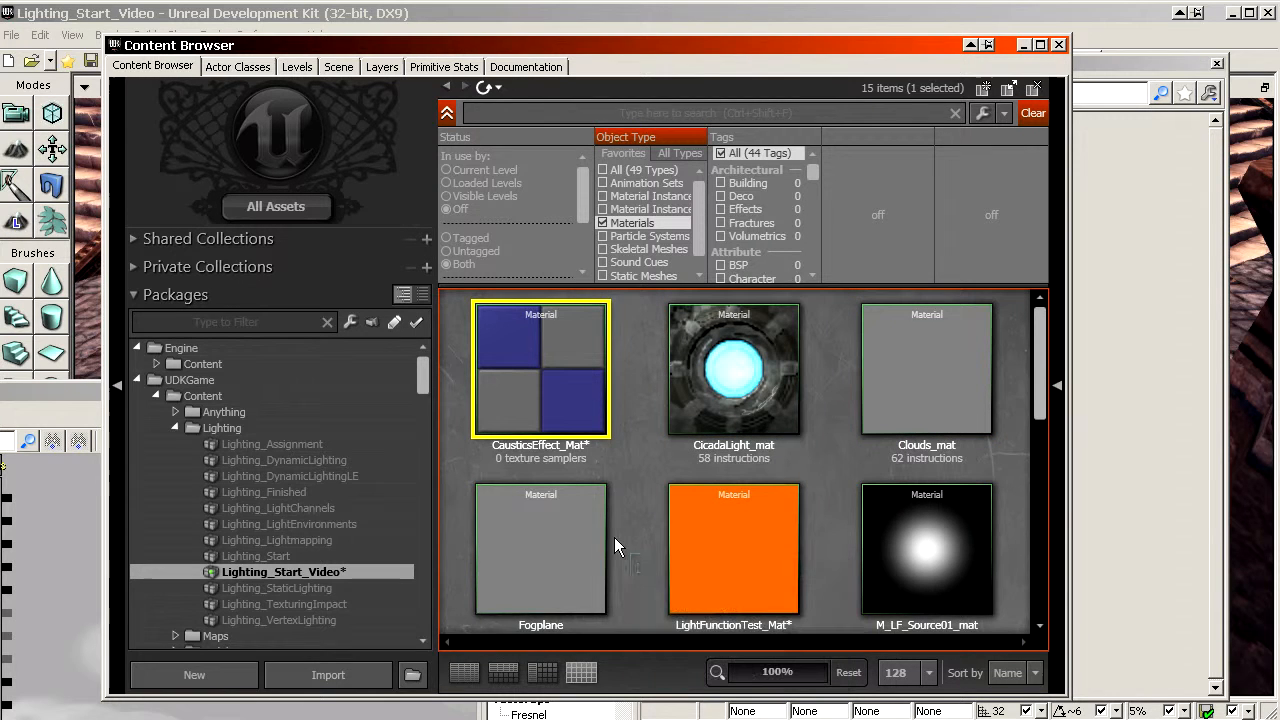
pyautogui.click(368, 680)
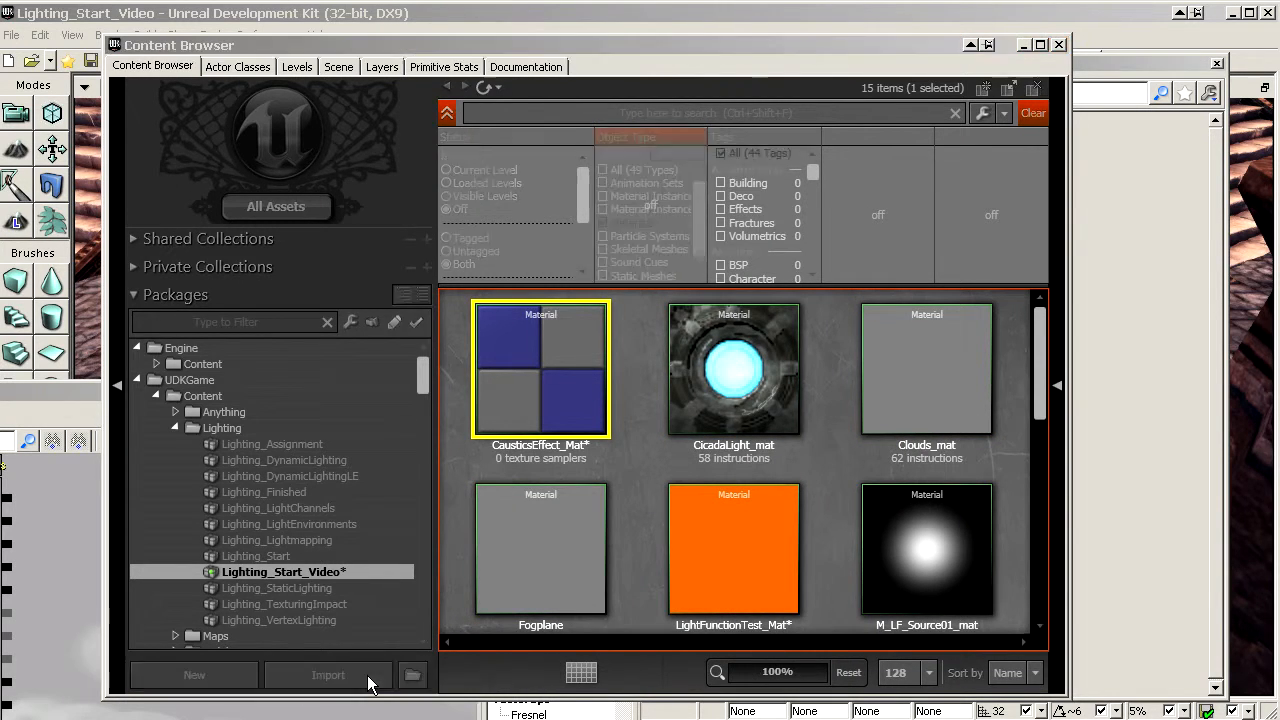
pyautogui.moveTo(281, 59); pyautogui.dragTo(0, 85)
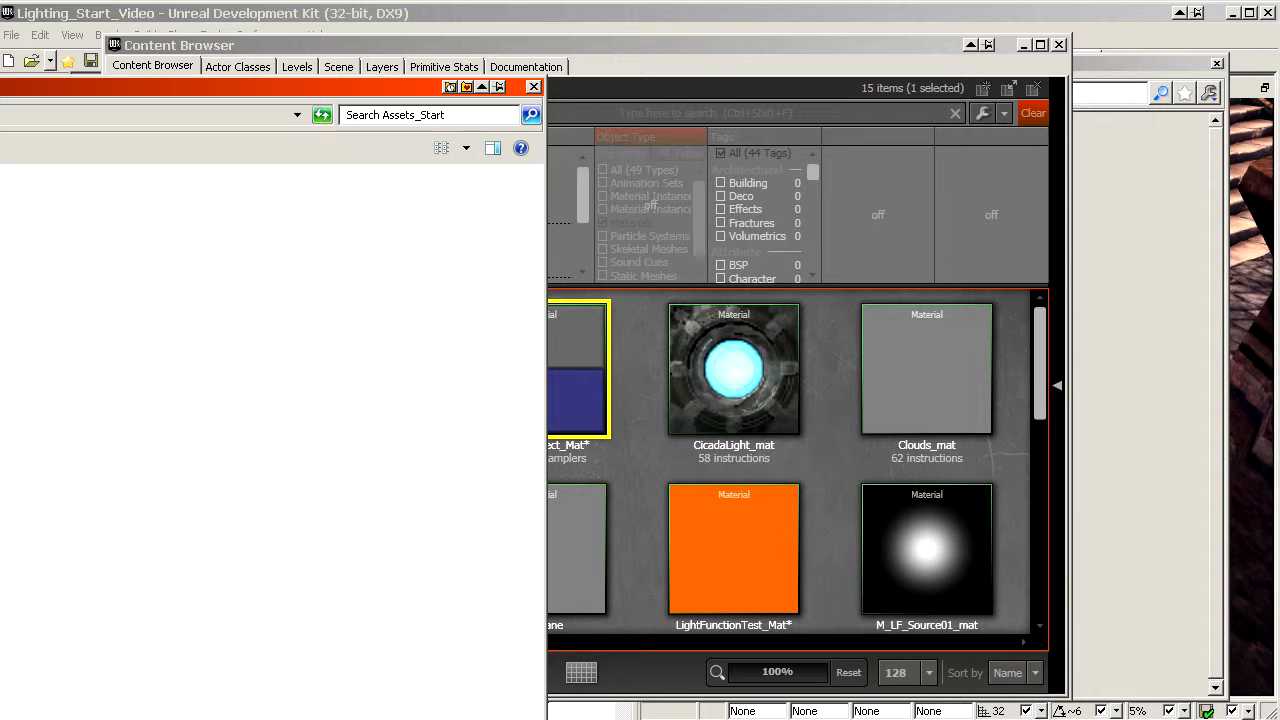
pyautogui.moveTo(0, 87); pyautogui.dragTo(520, 157)
pyautogui.moveTo(520, 157); pyautogui.dragTo(284, 122)
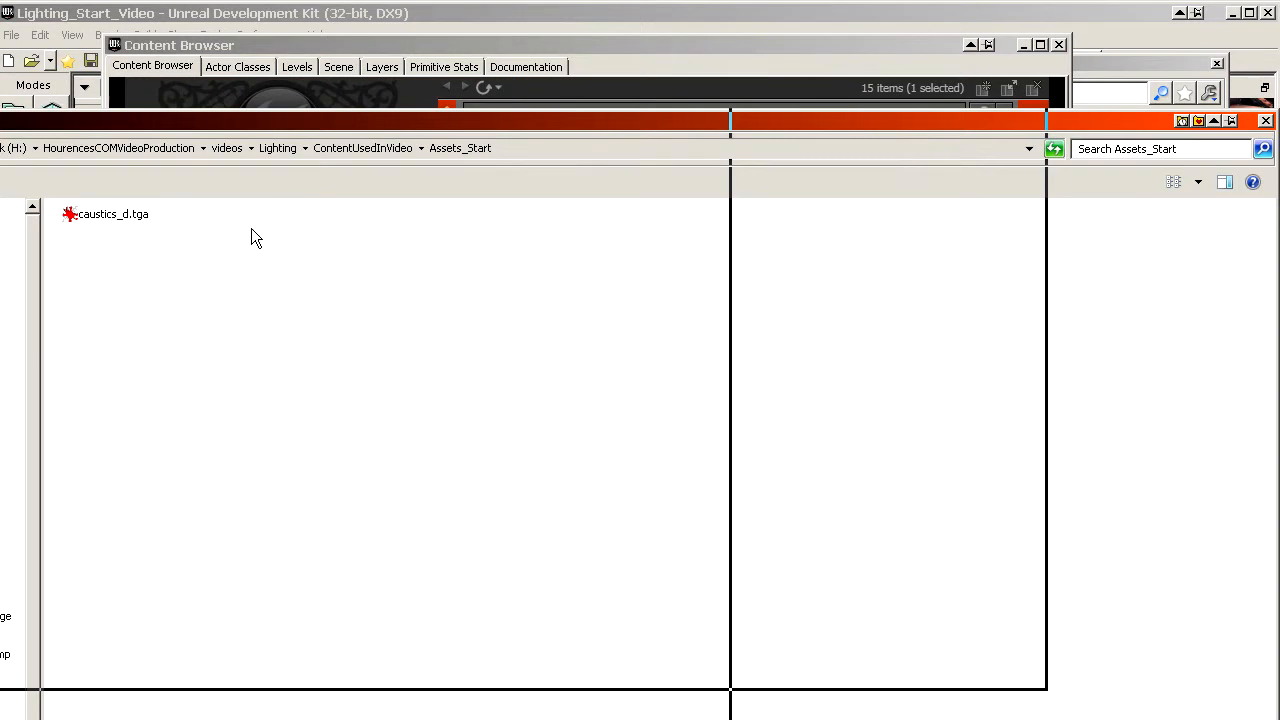
pyautogui.doubleClick(121, 216)
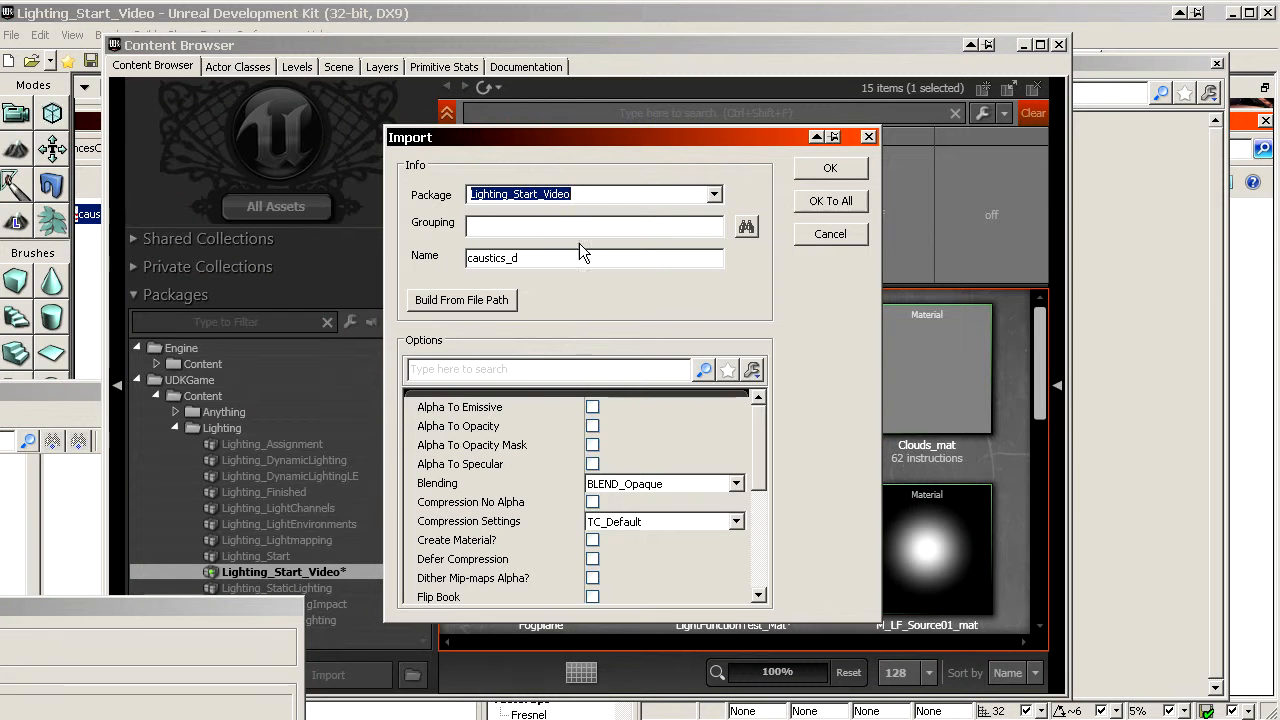
pyautogui.click(610, 194)
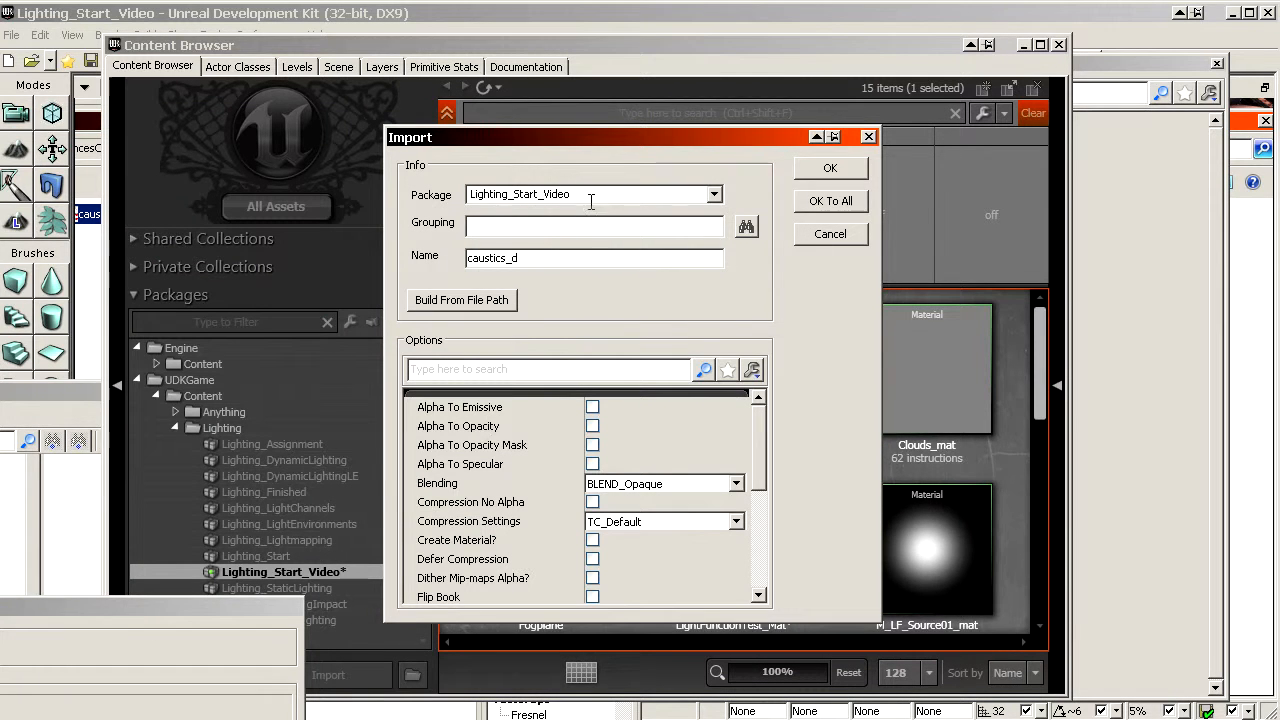
pyautogui.click(826, 168)
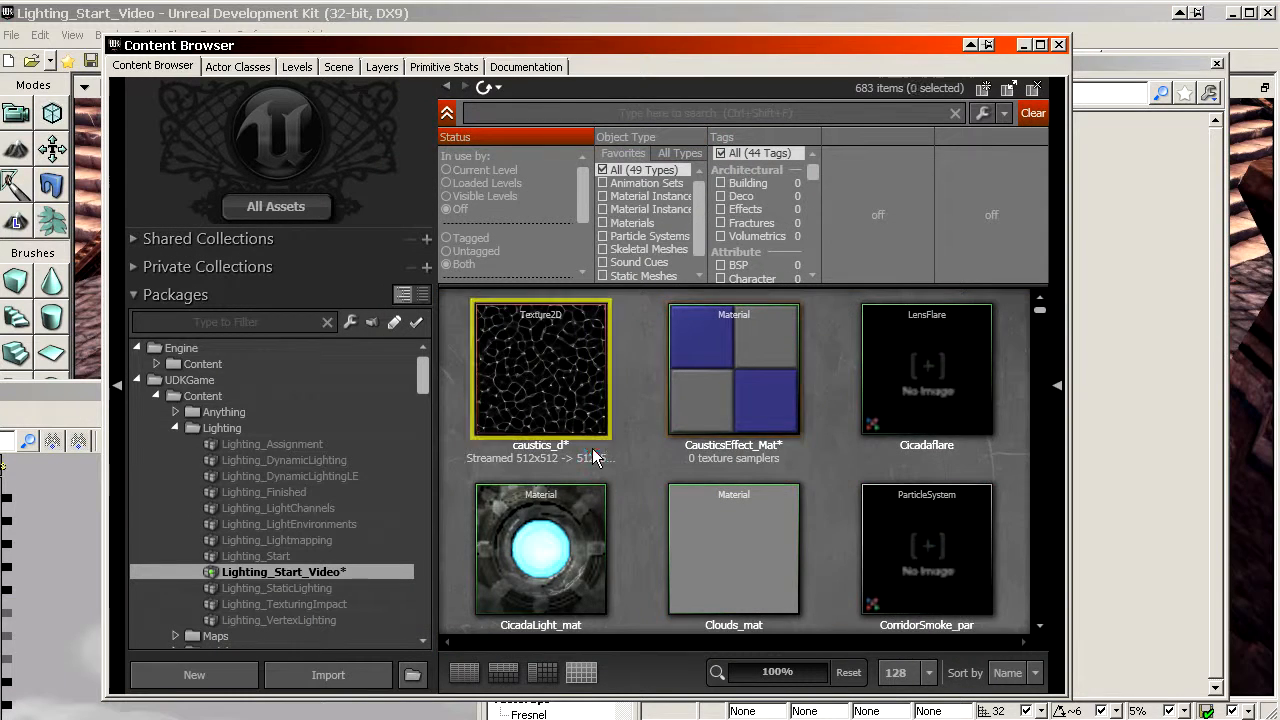
pyautogui.doubleClick(556, 396)
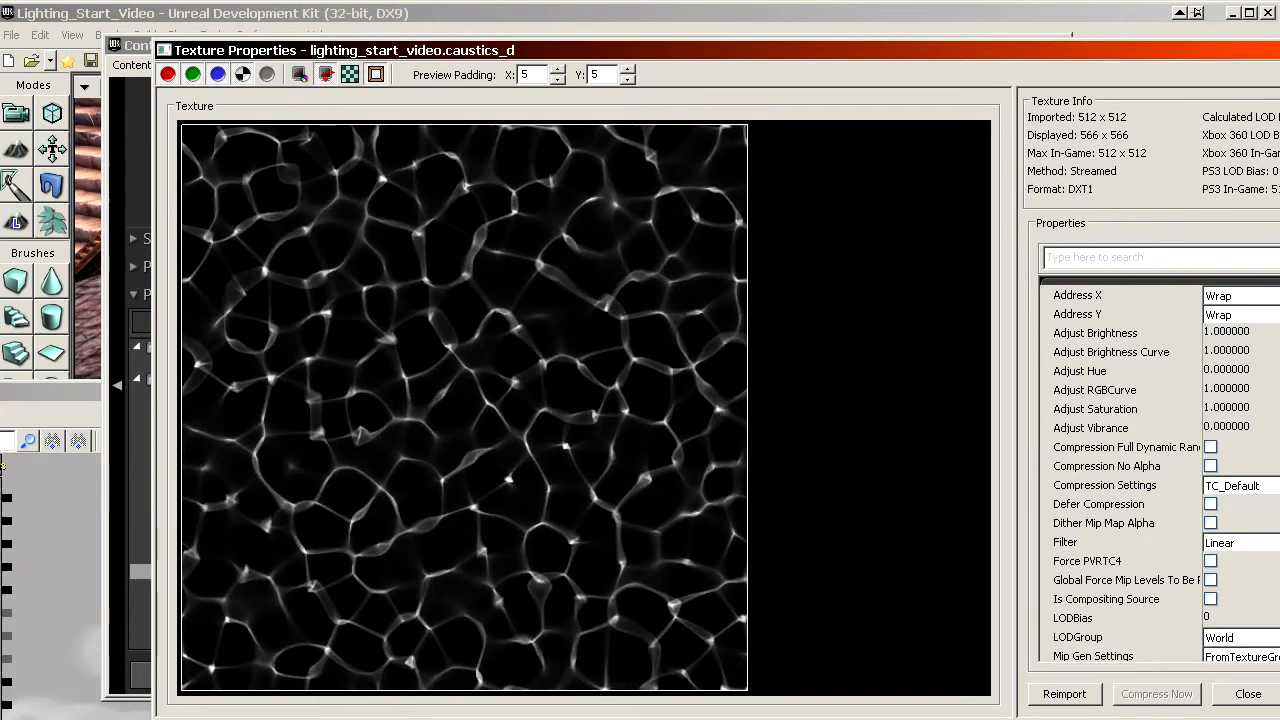
pyautogui.click(1248, 693)
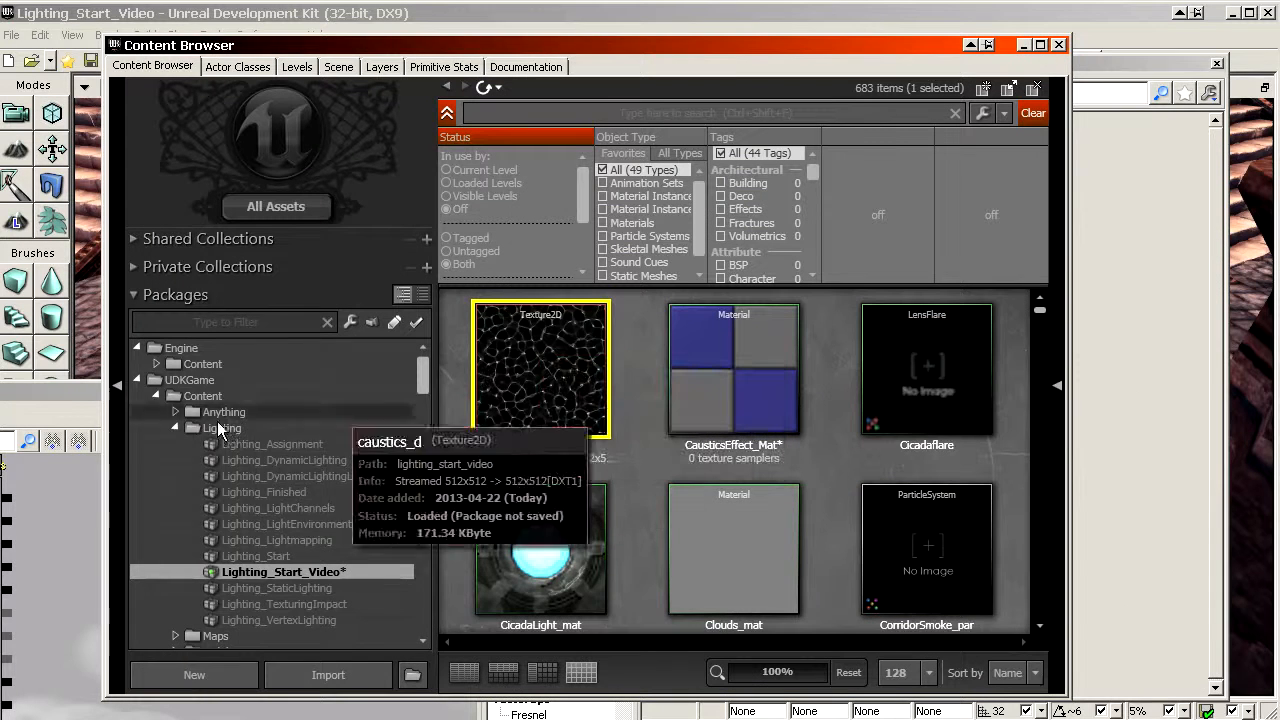
# Open CausticsEffect_Mat and place a Texture Sample using caustics_d beside the material's inputs
pyautogui.doubleClick(733, 370)
pyautogui.click(568, 362)
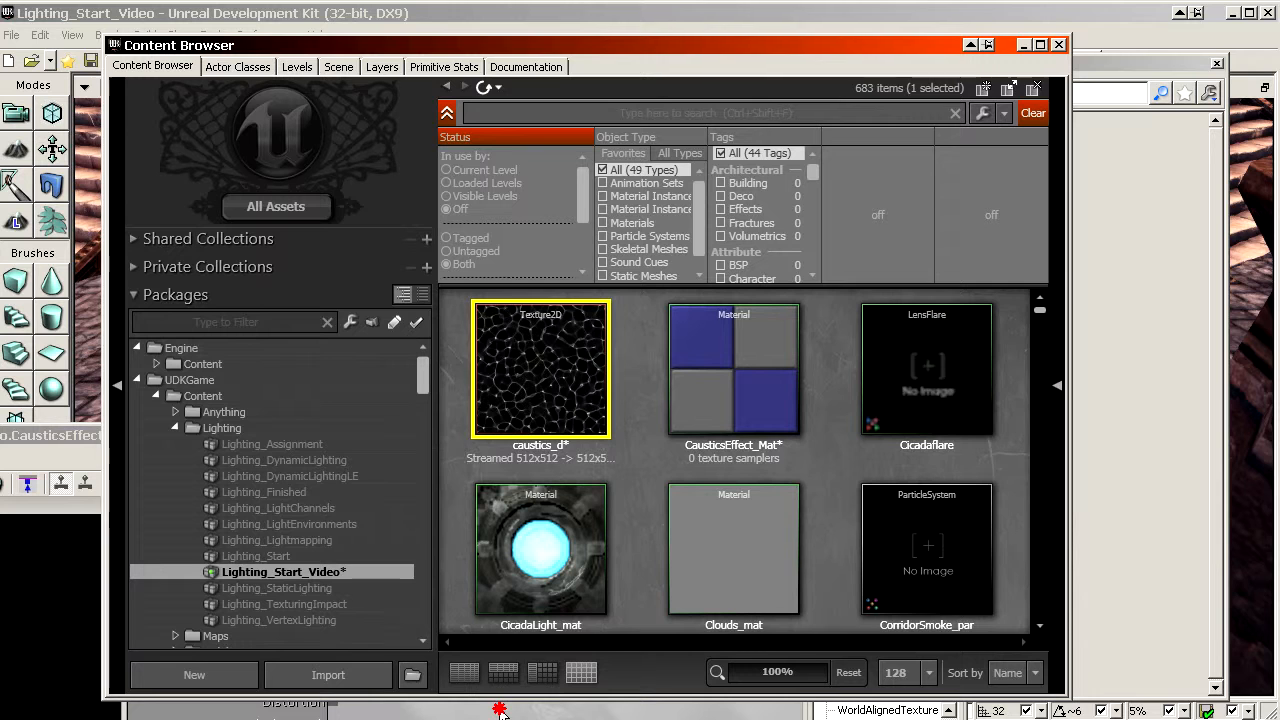
pyautogui.click(66, 435)
pyautogui.moveTo(66, 435); pyautogui.dragTo(160, 221)
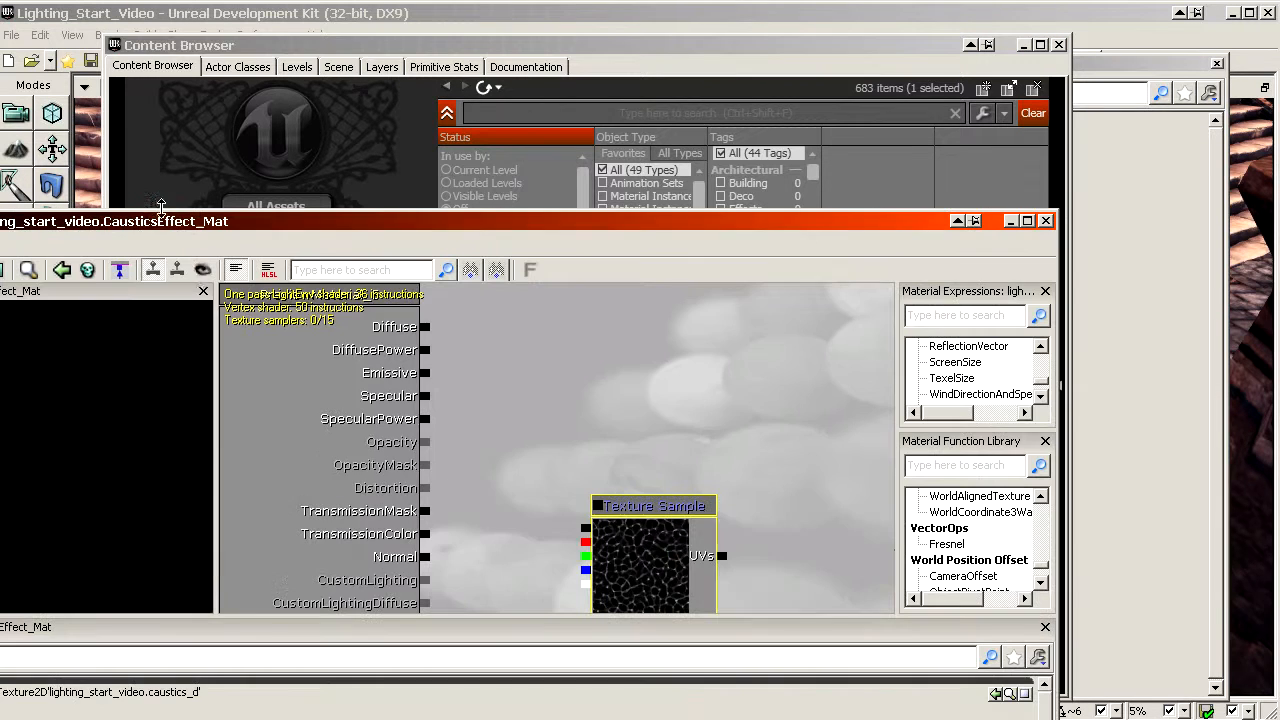
pyautogui.keyDown('ctrl'); pyautogui.moveTo(643, 565); pyautogui.dragTo(660, 375); pyautogui.keyUp('ctrl')
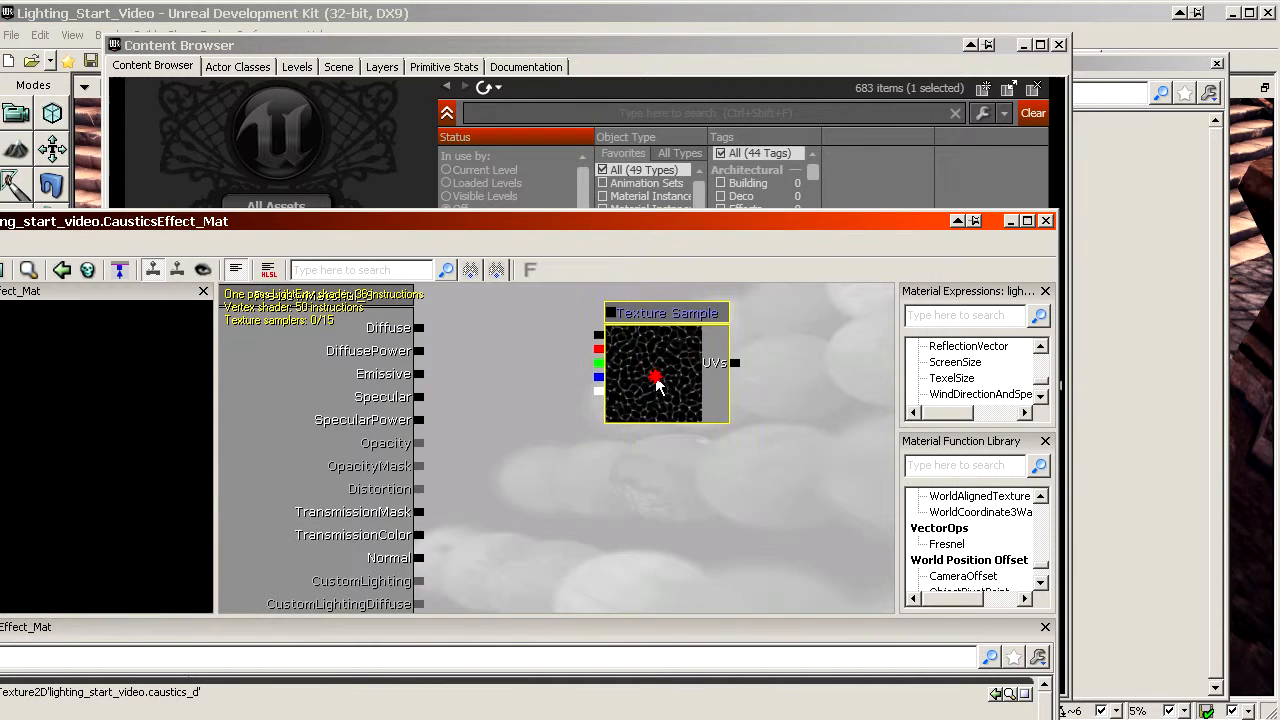
pyautogui.moveTo(536, 368); pyautogui.dragTo(539, 443)
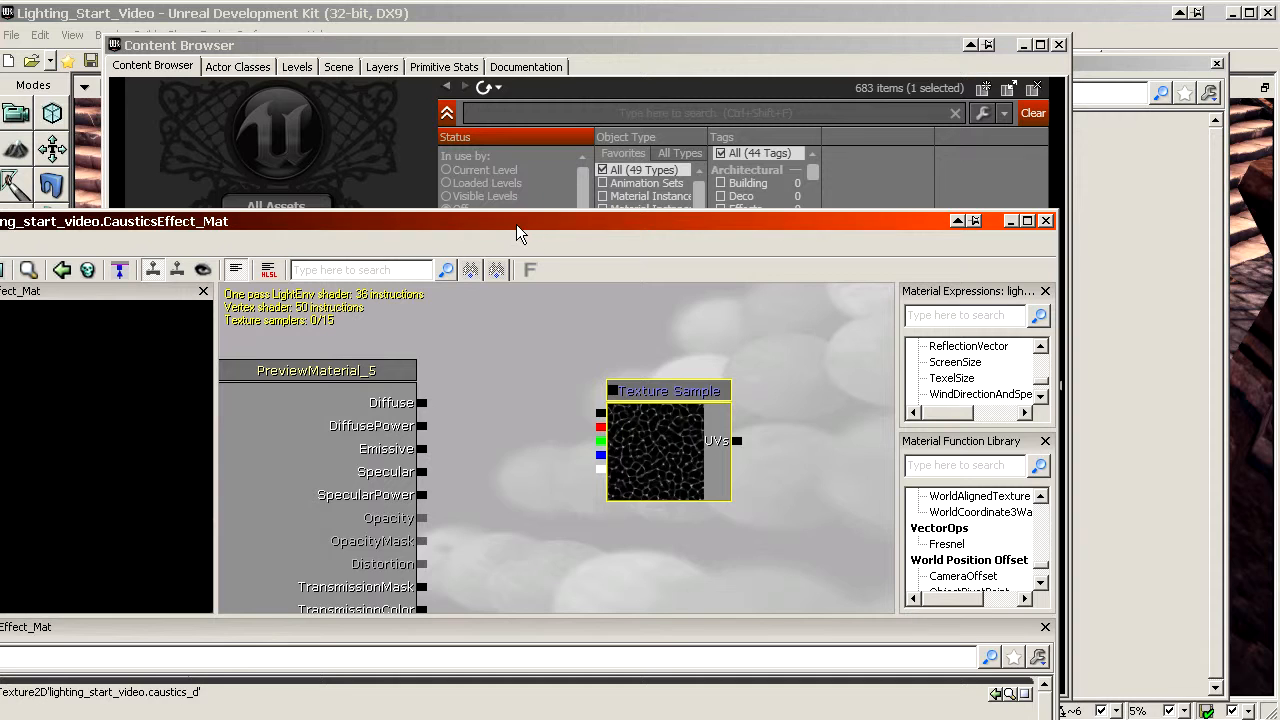
pyautogui.moveTo(516, 233); pyautogui.dragTo(533, 250)
pyautogui.moveTo(591, 380); pyautogui.dragTo(578, 412)
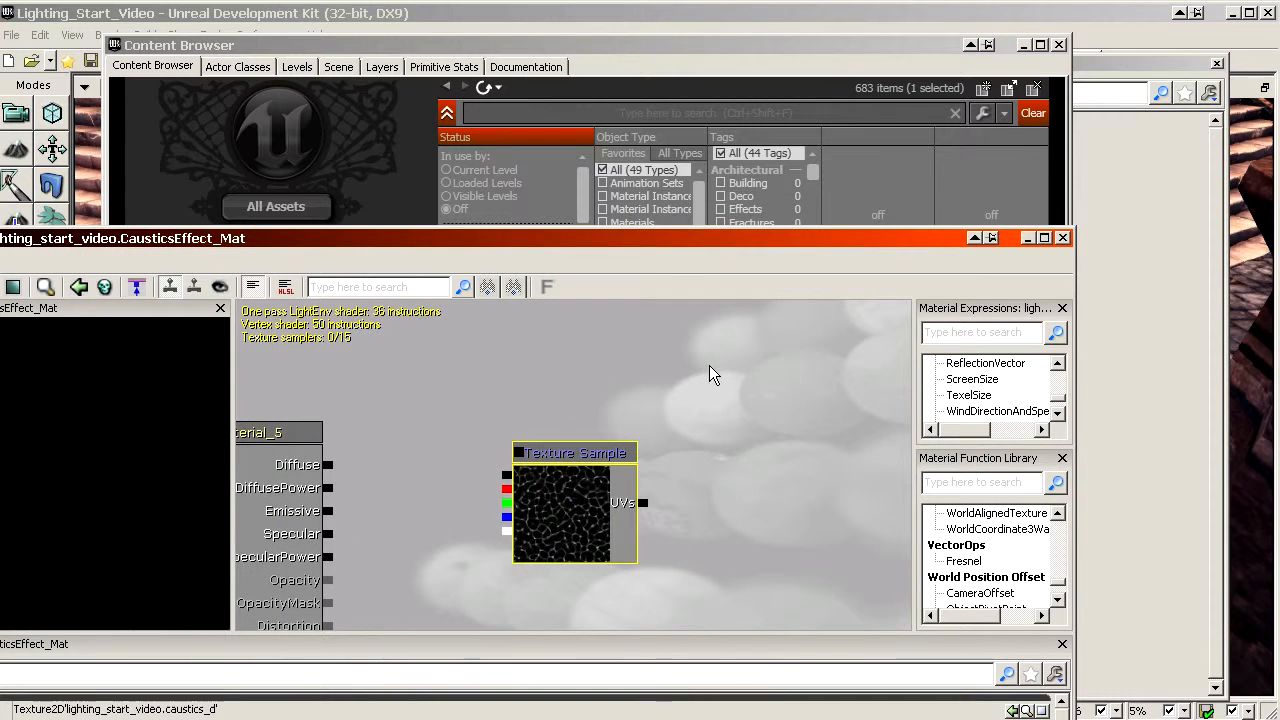
# Add two more caustics_d Texture Samples to the graph, the second from the material expressions filtered by texturesam
pyautogui.hotkey('ctrl', 'v')
pyautogui.moveTo(770, 432); pyautogui.dragTo(647, 413)
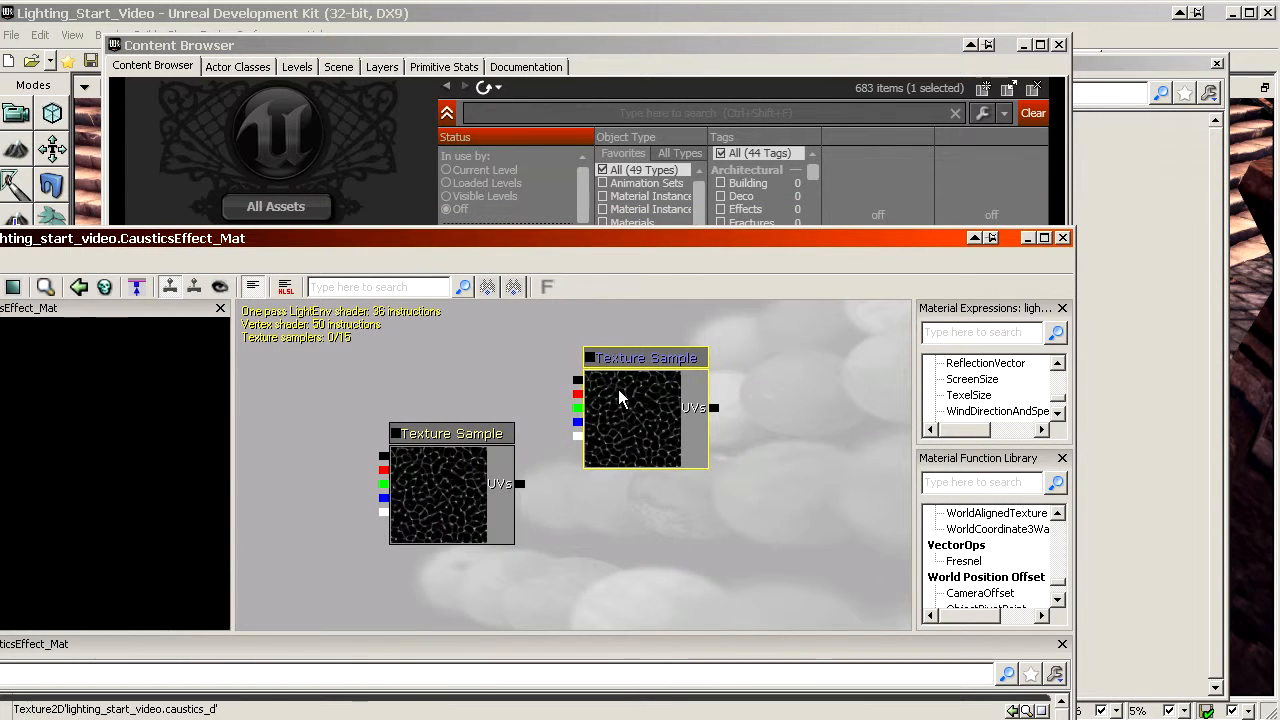
pyautogui.click(602, 124)
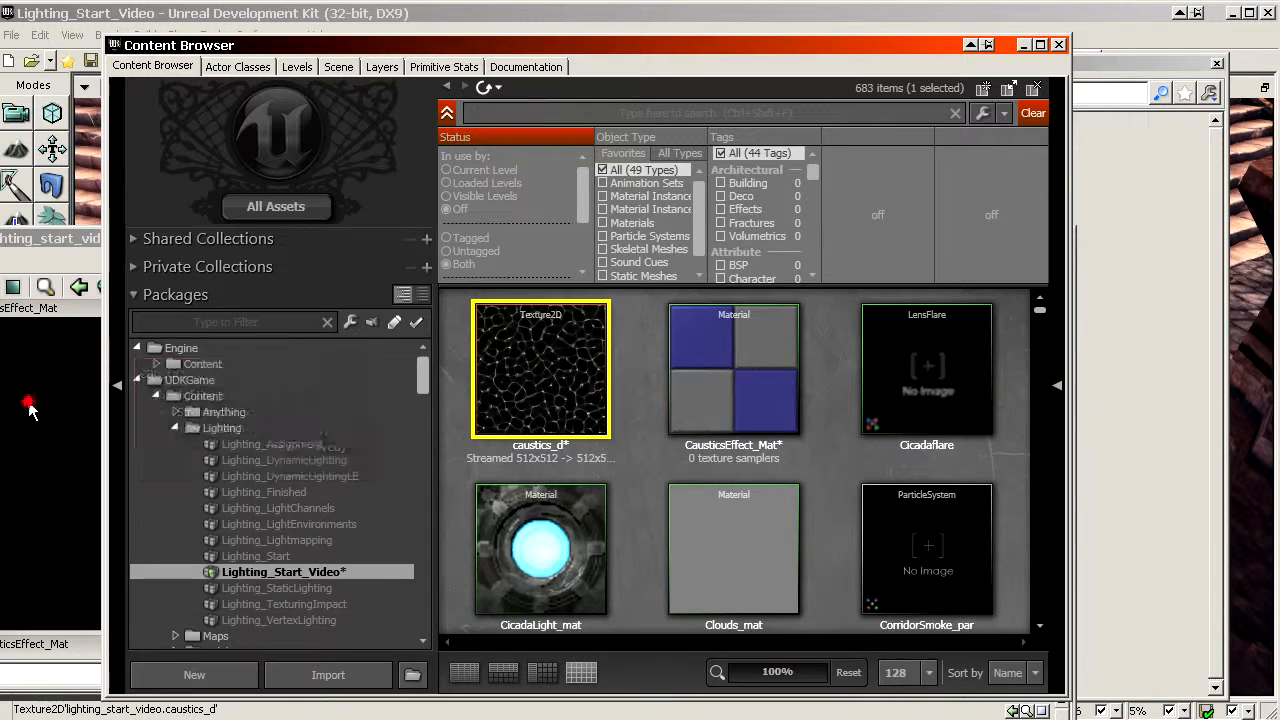
pyautogui.click(24, 400)
pyautogui.click(982, 331)
pyautogui.write('tex')
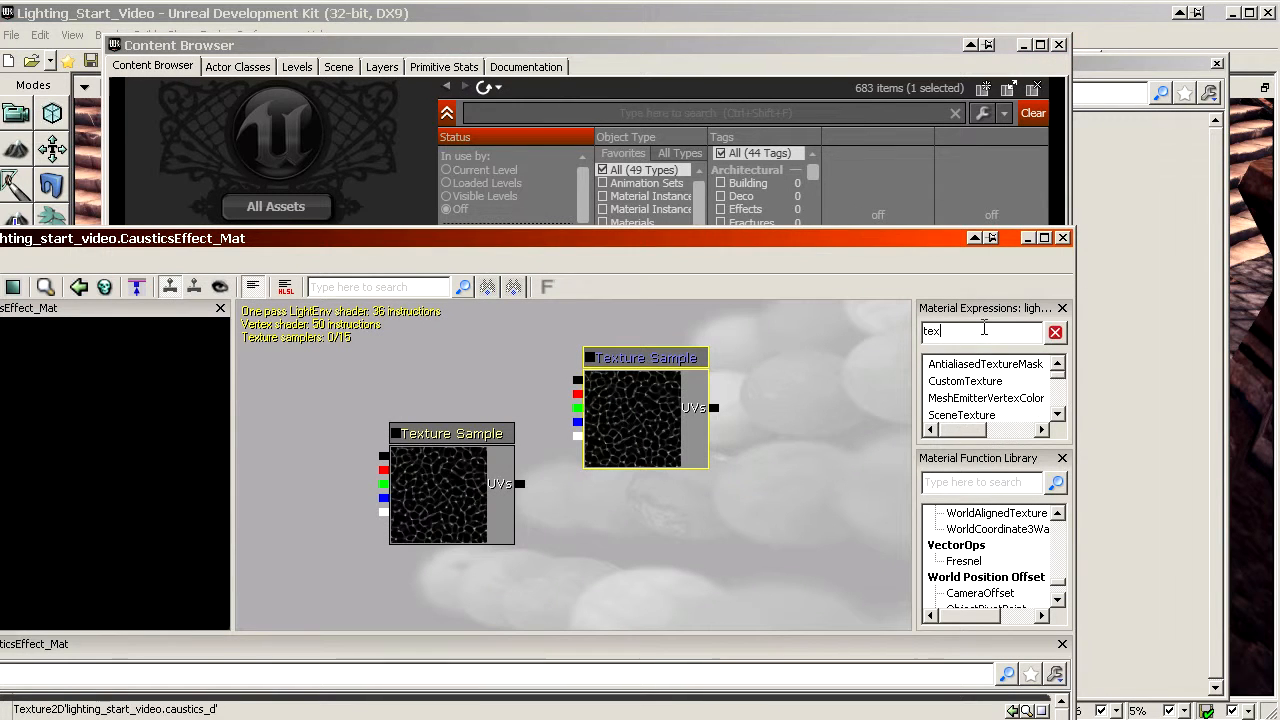
pyautogui.write('ture')
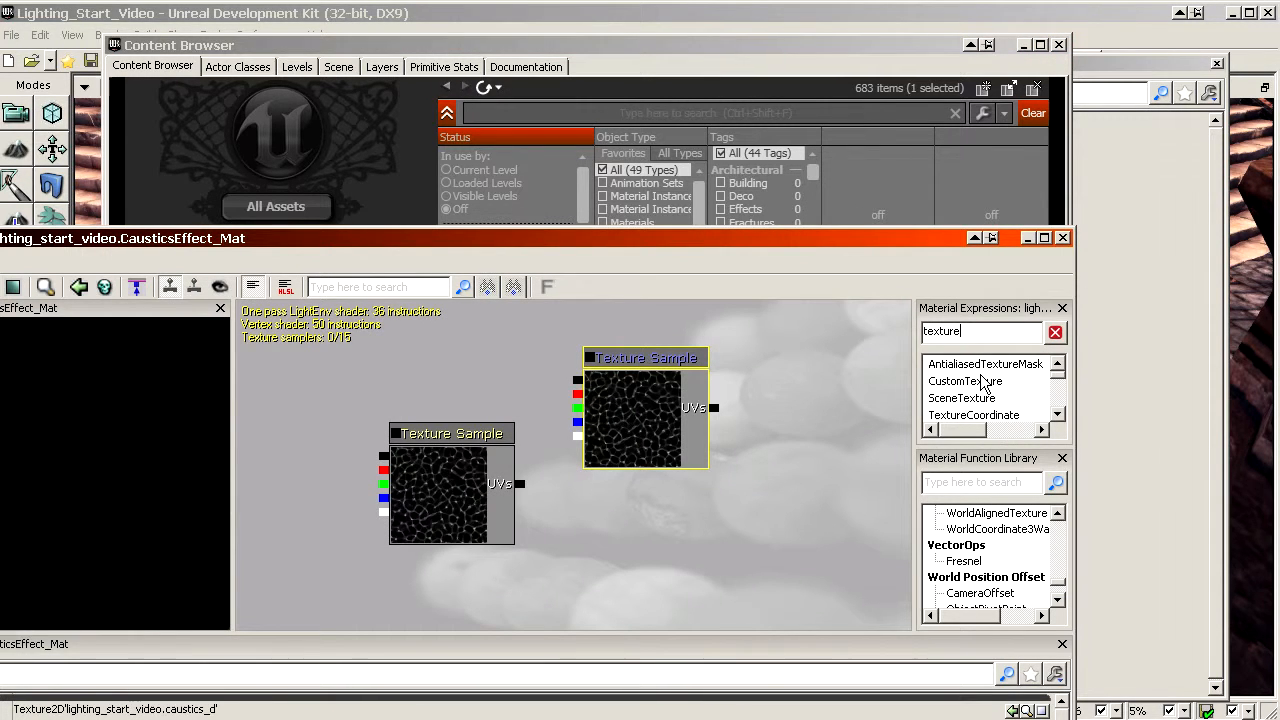
pyautogui.write('sam')
pyautogui.click(970, 364)
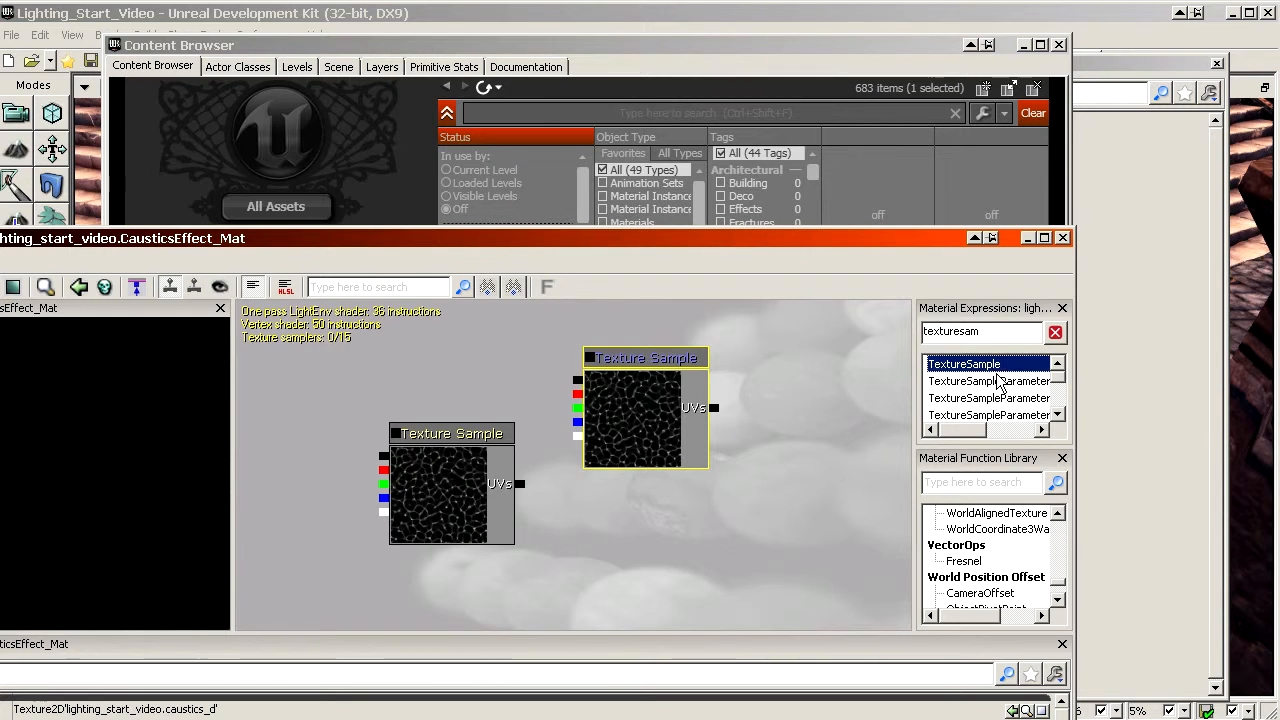
pyautogui.moveTo(997, 378); pyautogui.dragTo(601, 495)
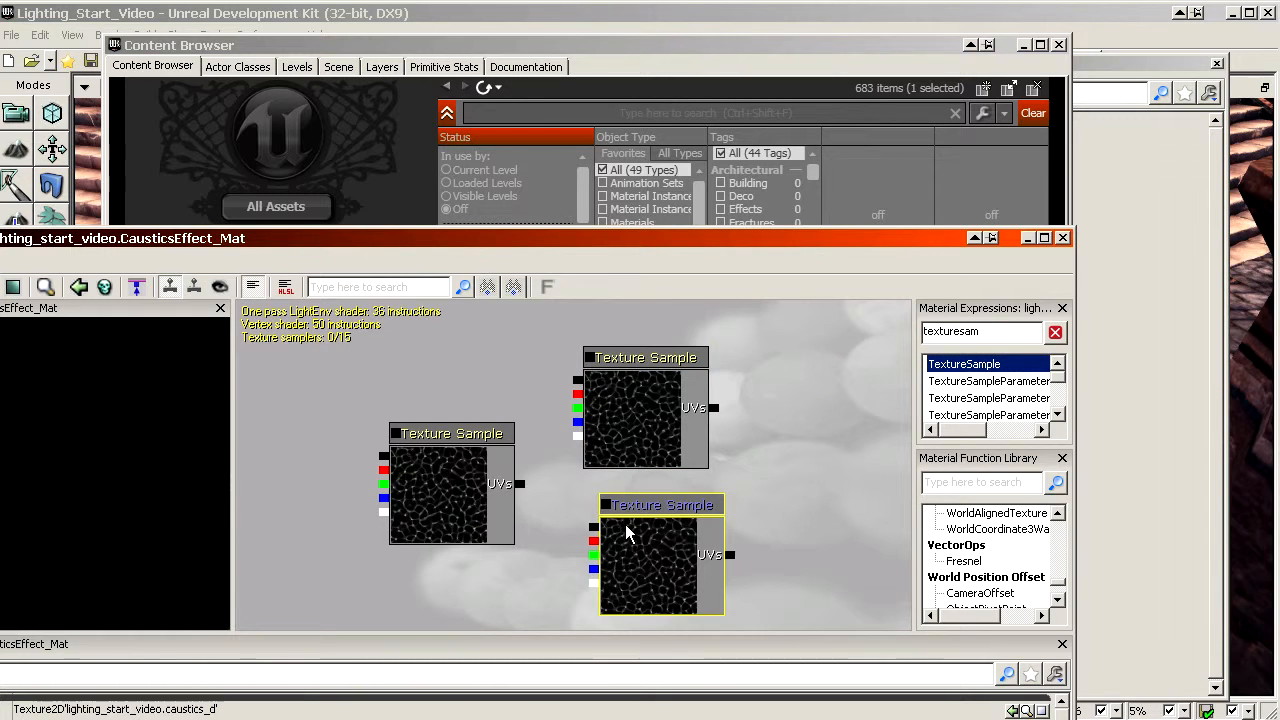
# Delete the two extra Texture Samples, keeping only the original one
pyautogui.click(608, 420)
pyautogui.press('Delete')
pyautogui.click(648, 551)
pyautogui.press('Delete')
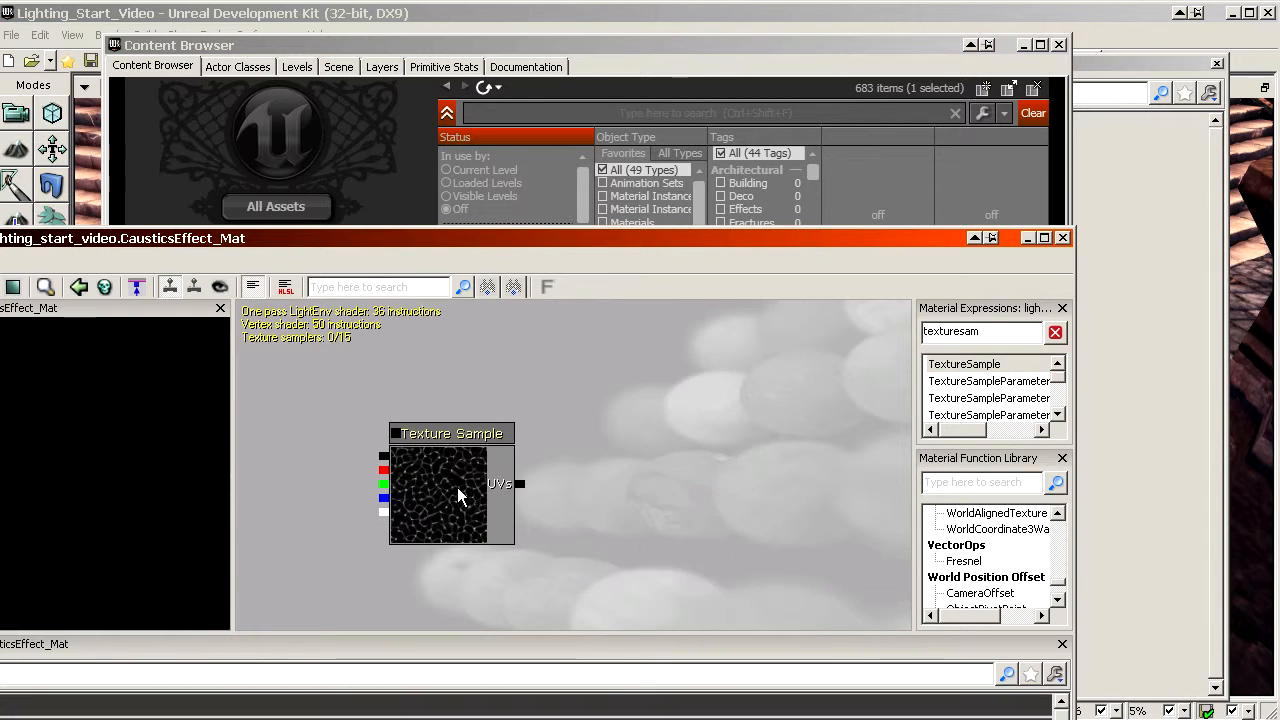
# Connect the Texture Sample's color output to the material's Emissive input and bring the Content Browser back to the front
pyautogui.click(457, 496)
pyautogui.moveTo(502, 238); pyautogui.dragTo(560, 236)
pyautogui.moveTo(440, 500); pyautogui.dragTo(665, 515)
pyautogui.moveTo(668, 437); pyautogui.dragTo(489, 473)
pyautogui.click(548, 162)
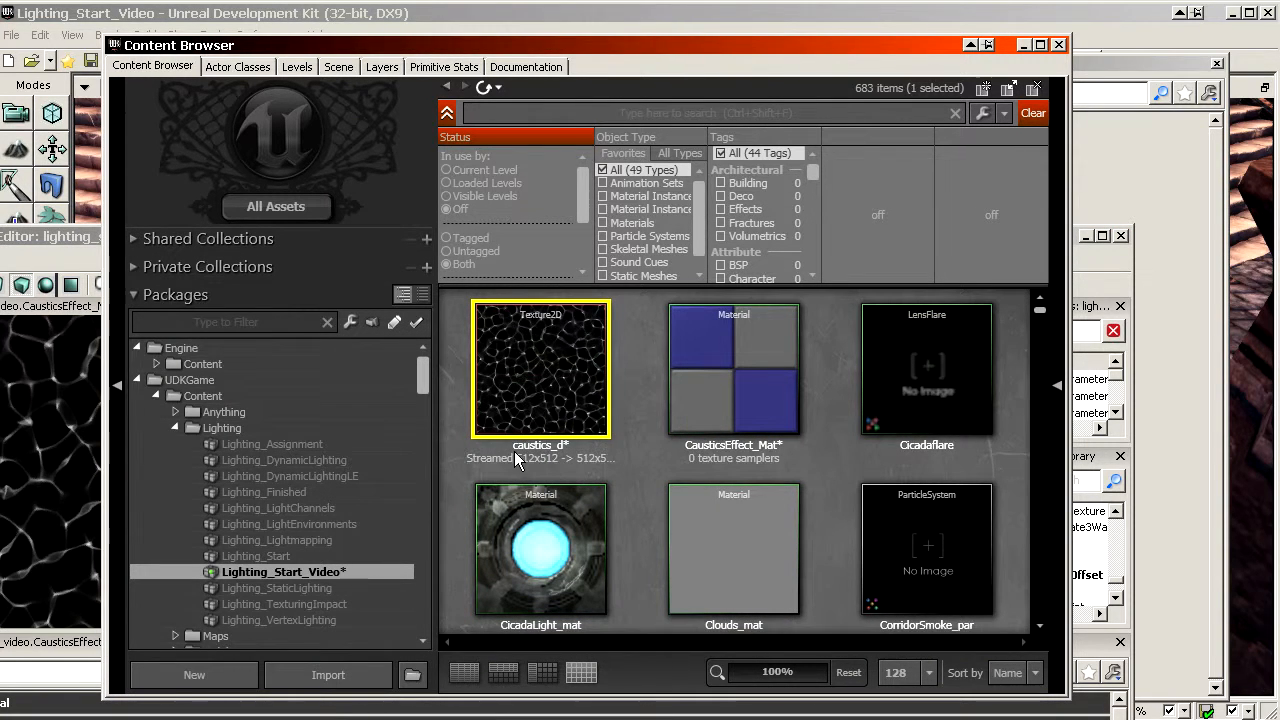
# Apply the CausticsEffect_Mat changes in the Material Editor and move its window aside to uncover the Content Browser
pyautogui.click(62, 243)
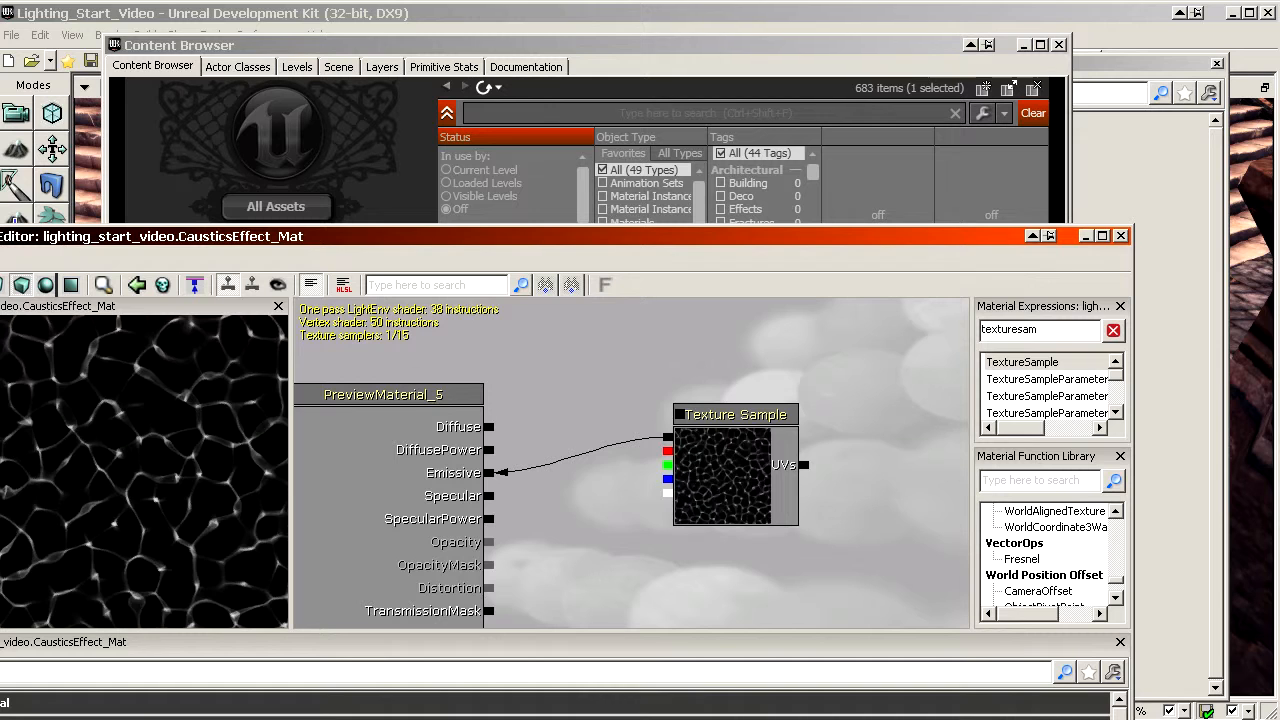
pyautogui.doubleClick(256, 246)
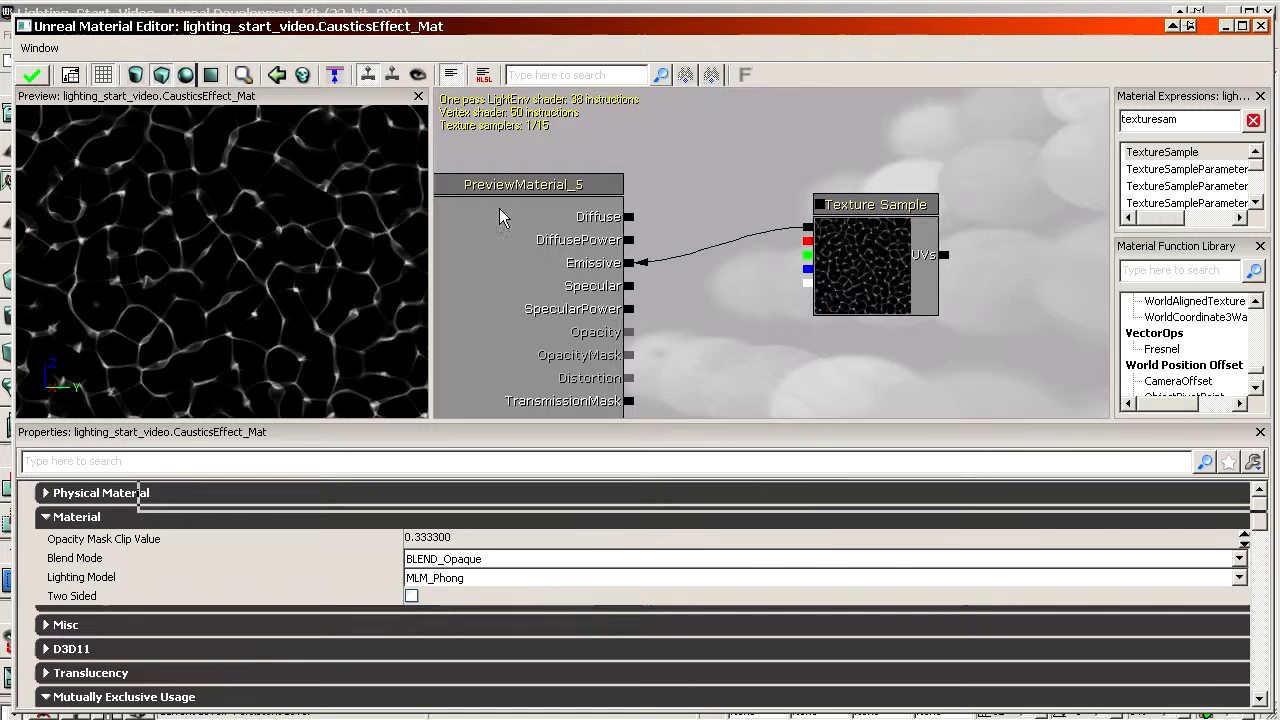
pyautogui.click(877, 249)
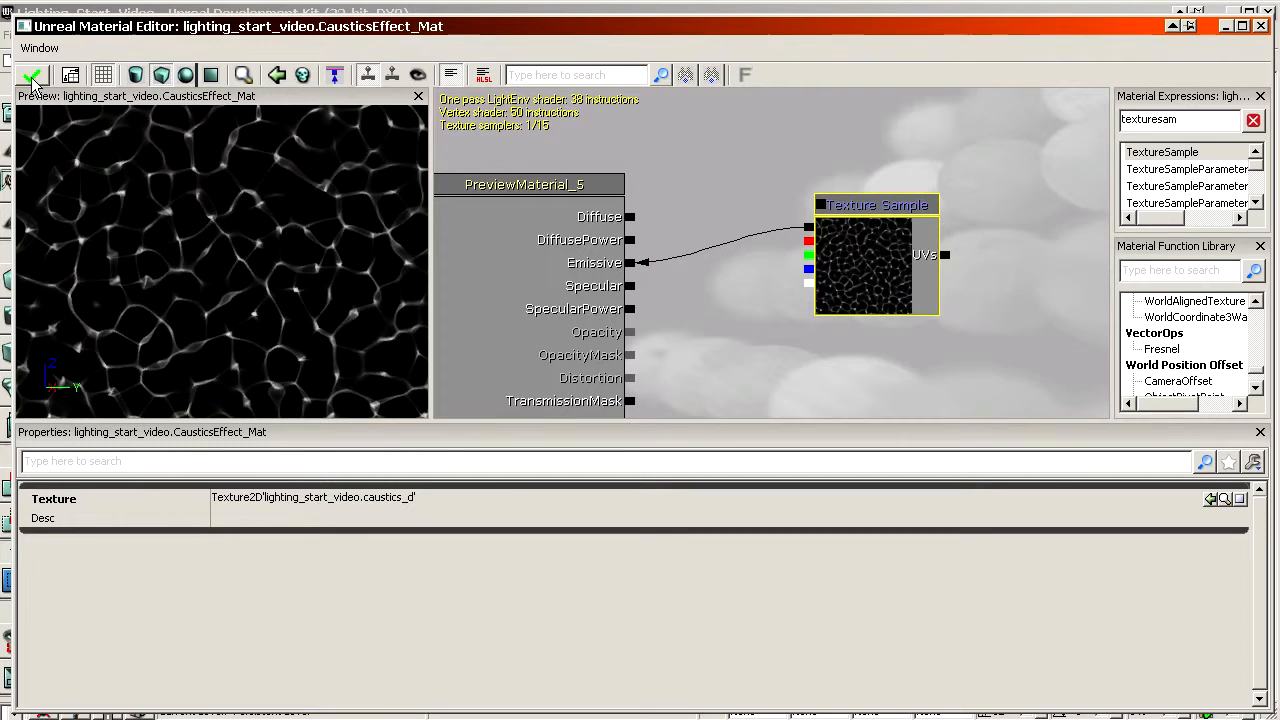
pyautogui.moveTo(347, 28); pyautogui.dragTo(42, 630)
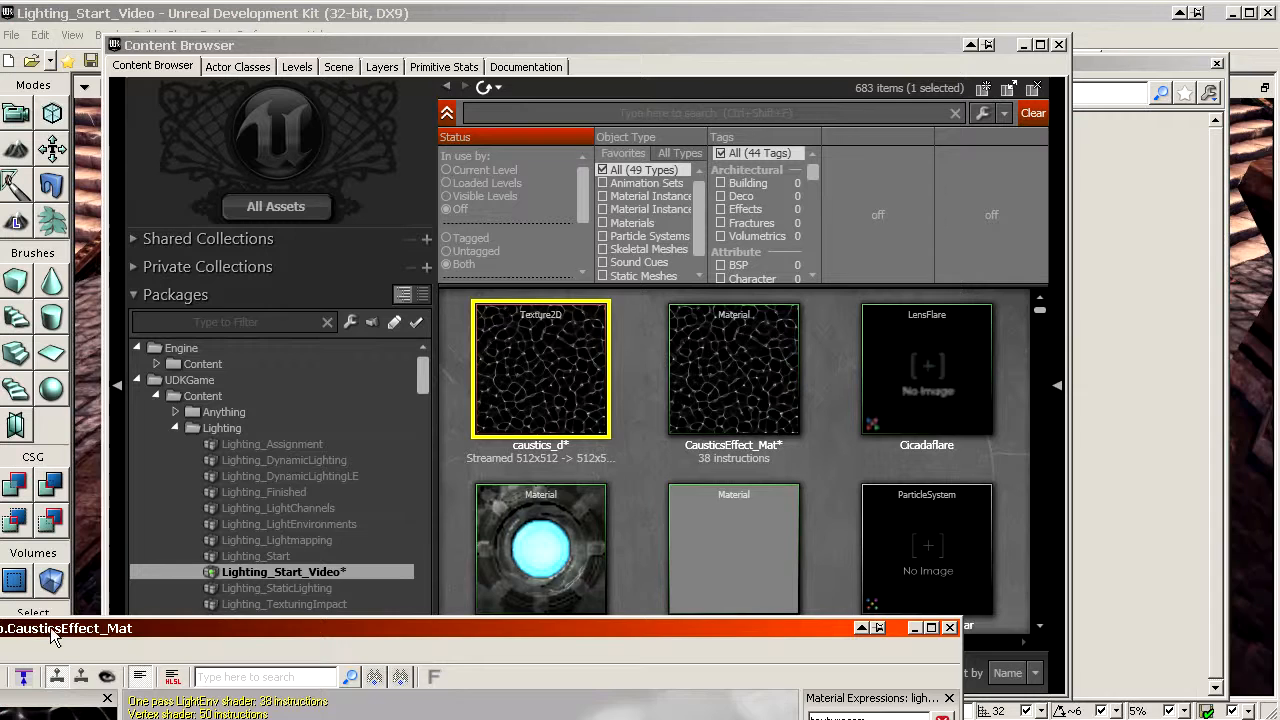
# Assign CausticsEffect_Mat as the Source Material of the movable point light's light function and locate it in the Content Browser
pyautogui.click(641, 453)
pyautogui.click(749, 385)
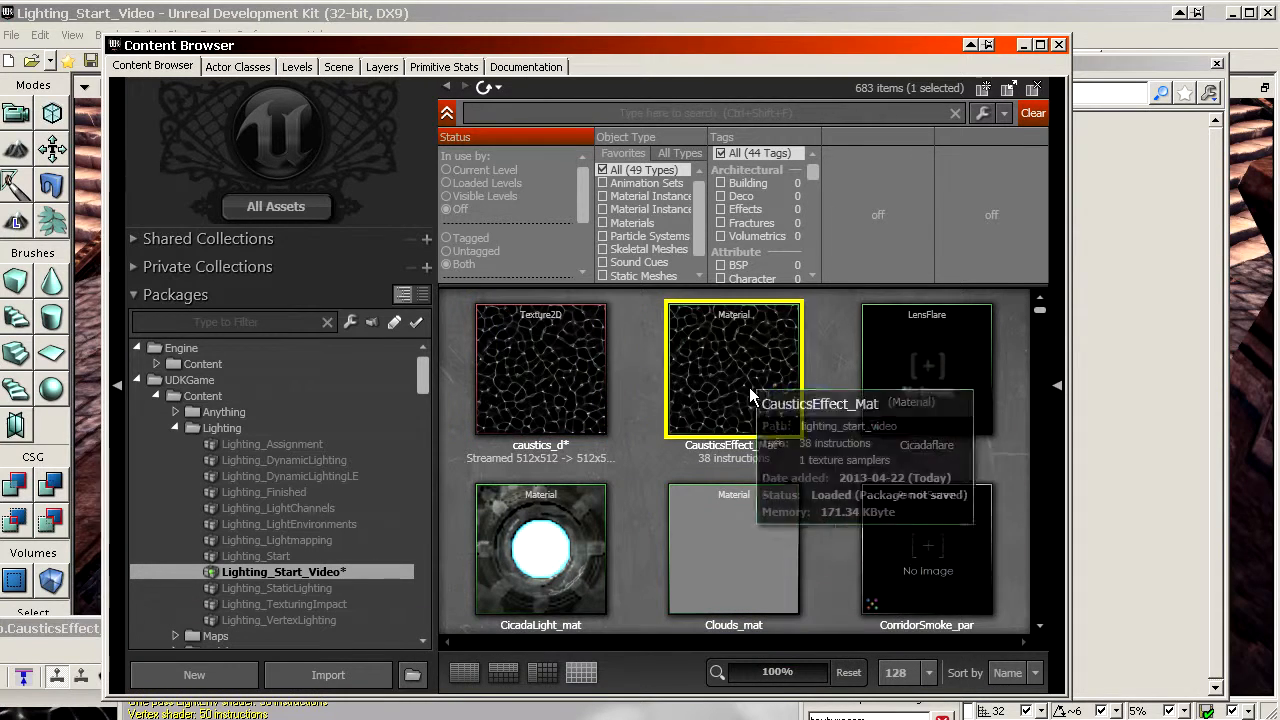
pyautogui.moveTo(880, 45); pyautogui.dragTo(8, 25)
pyautogui.press('w')
pyautogui.moveTo(661, 412); pyautogui.dragTo(760, 488, button='right')
pyautogui.click(716, 421)
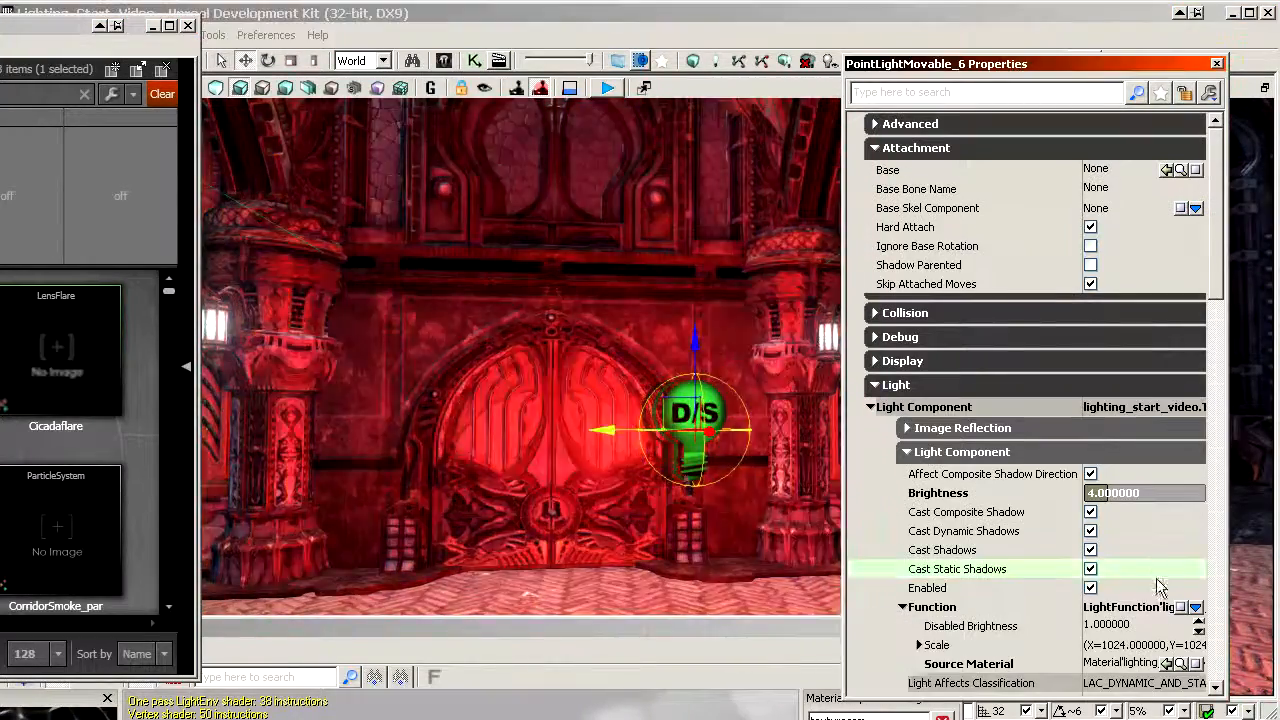
pyautogui.scroll(-2, 1165, 590)
pyautogui.click(1167, 584)
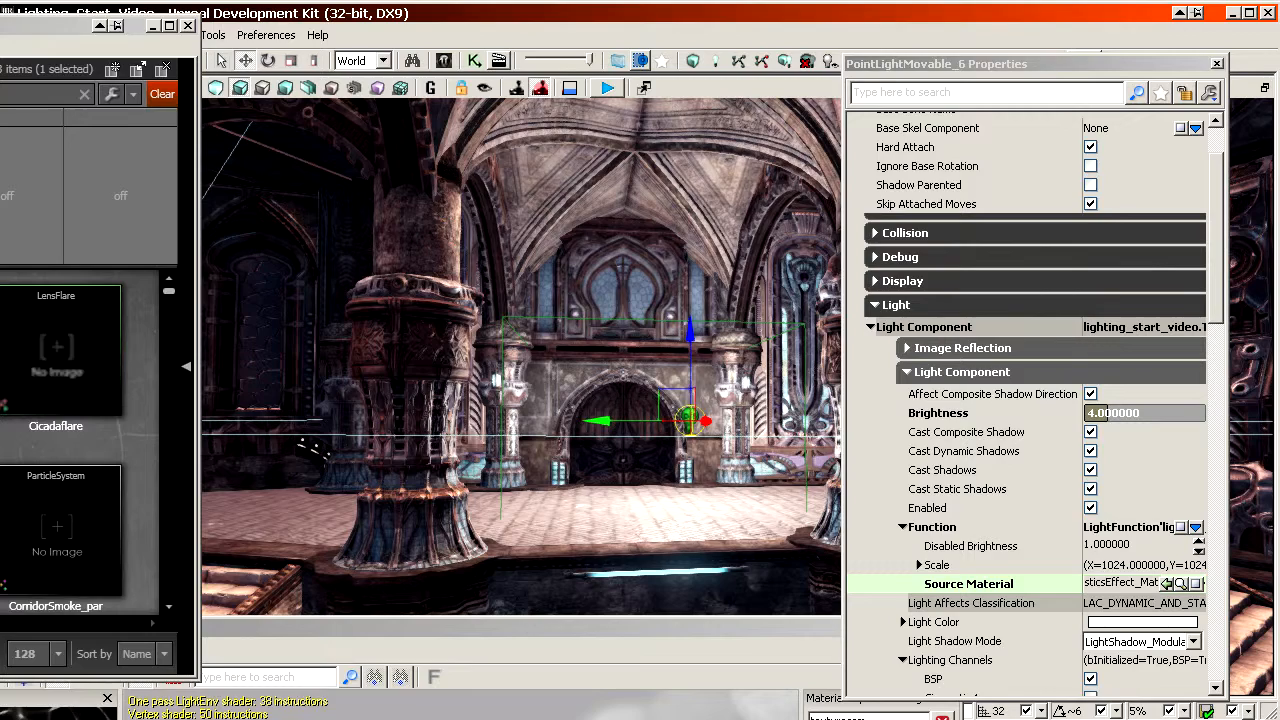
pyautogui.click(1181, 583)
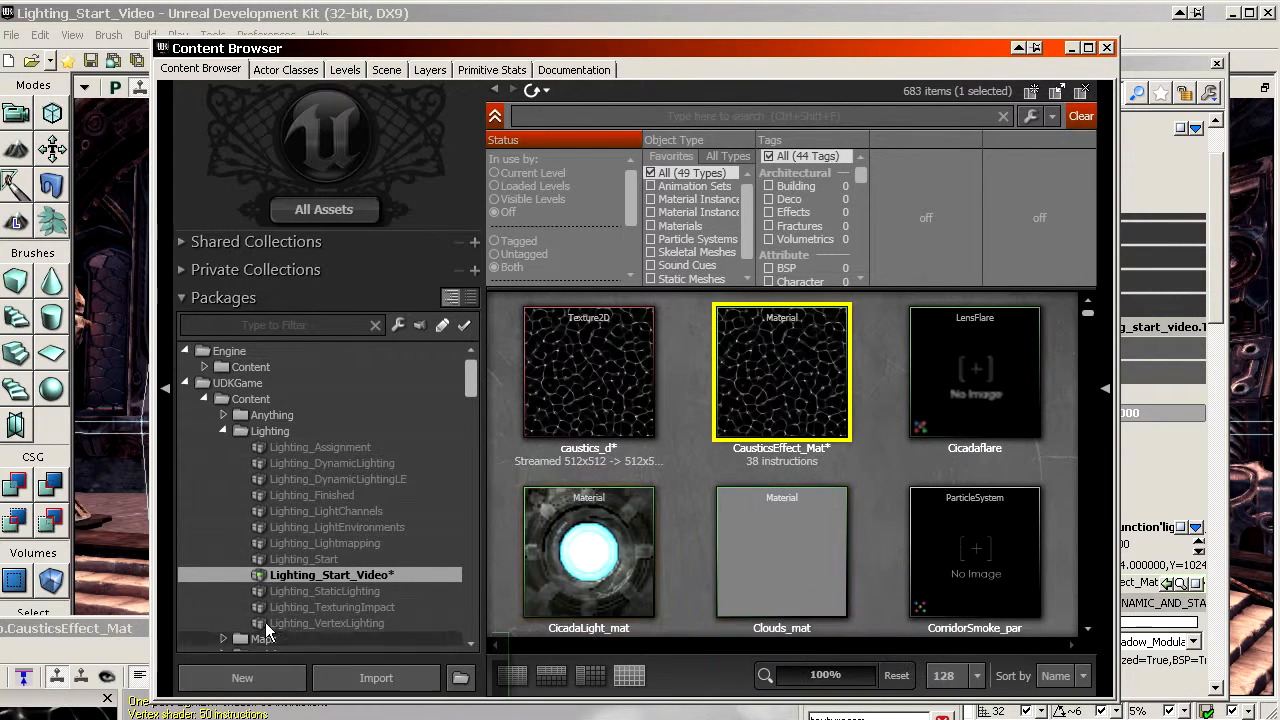
pyautogui.moveTo(790, 48); pyautogui.dragTo(0, 76)
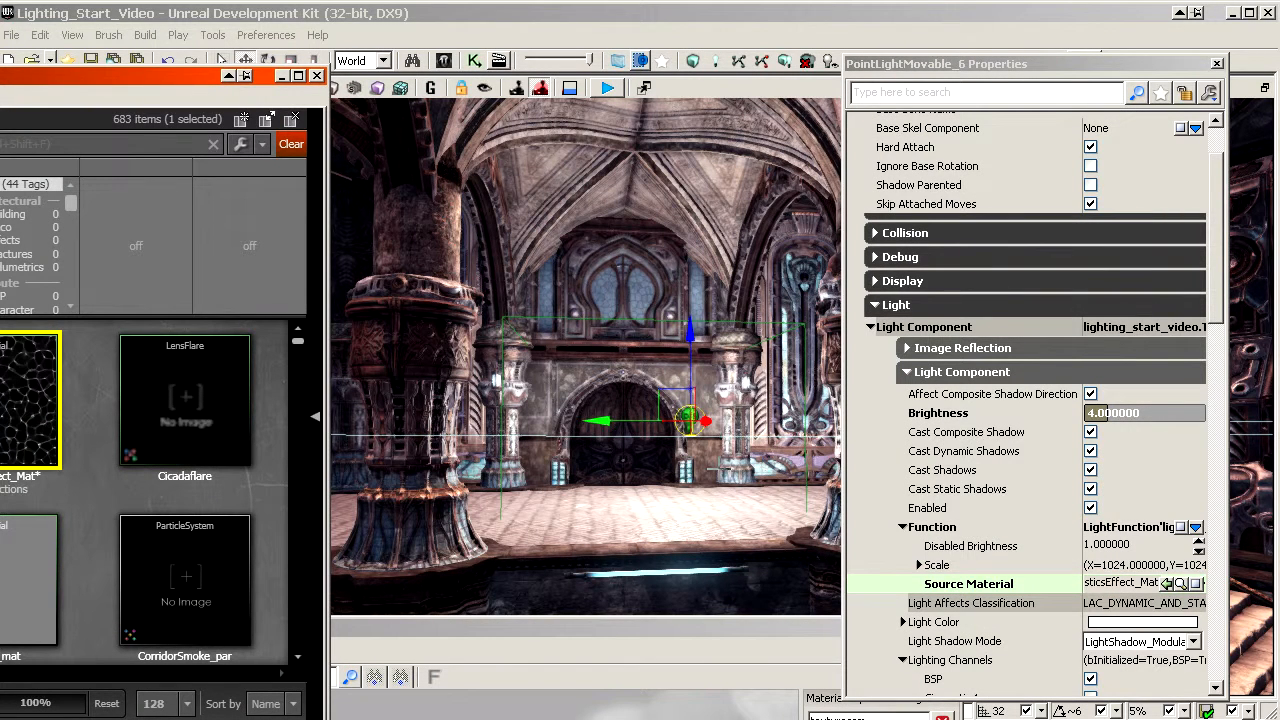
# Bring the CausticsEffect_Mat editor back to the front and reposition the Texture Sample with free space beside its UVs input
pyautogui.click(469, 659)
pyautogui.moveTo(409, 630); pyautogui.dragTo(716, 22)
pyautogui.moveTo(704, 339); pyautogui.dragTo(624, 303)
pyautogui.moveTo(720, 363); pyautogui.dragTo(690, 363)
pyautogui.moveTo(757, 251); pyautogui.dragTo(901, 200)
pyautogui.moveTo(837, 274); pyautogui.dragTo(661, 320)
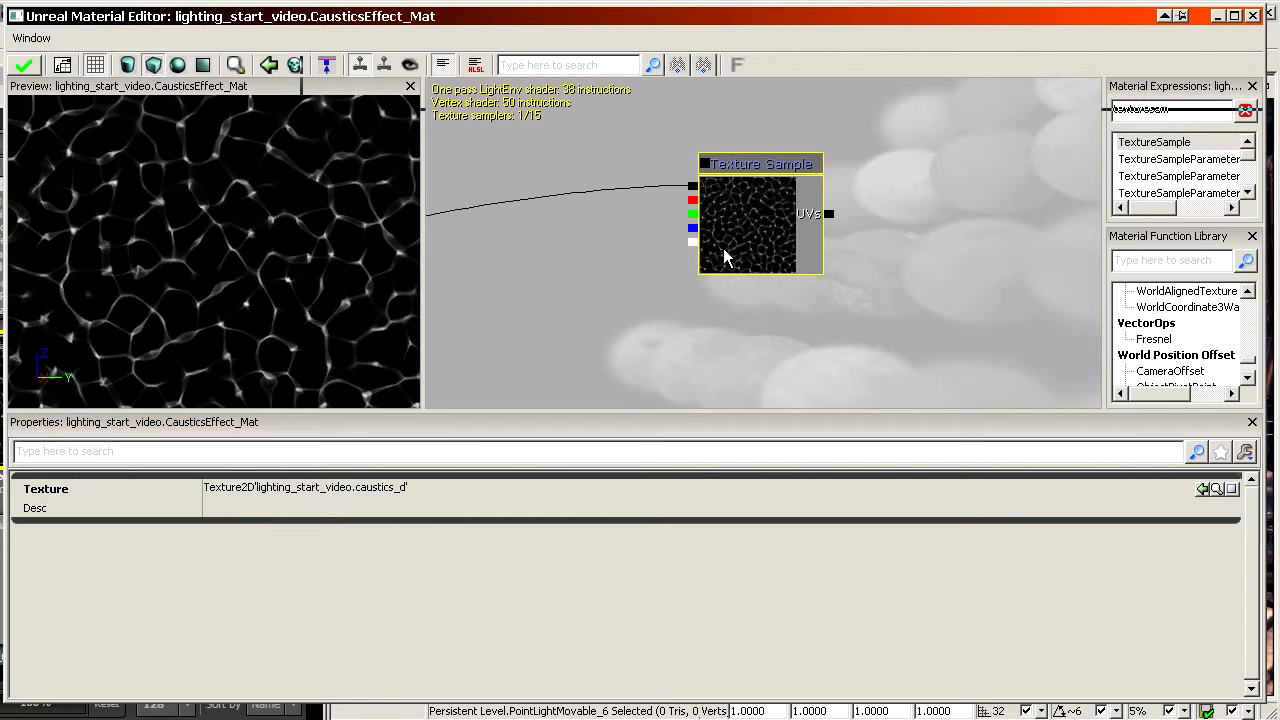
pyautogui.moveTo(617, 251); pyautogui.dragTo(871, 227)
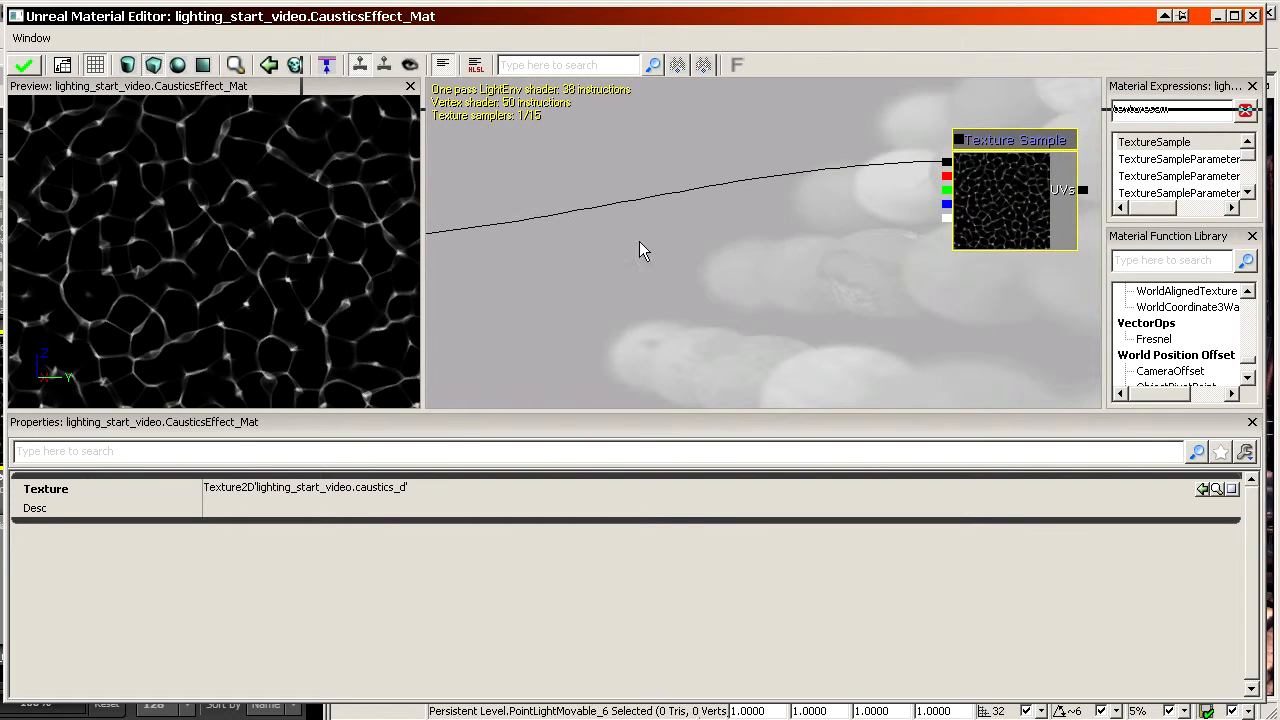
pyautogui.moveTo(788, 240); pyautogui.dragTo(502, 245)
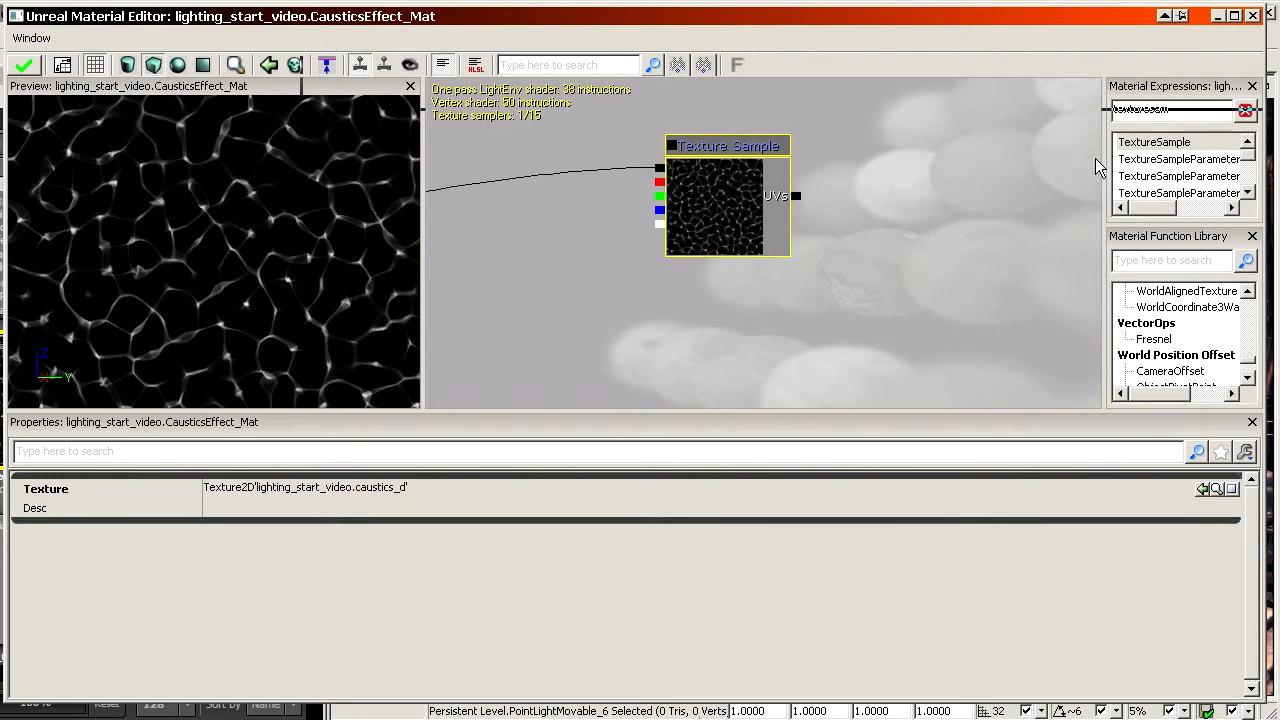
# Filter the material expressions by panner and place a Panner node beside the Texture Sample's UVs input
pyautogui.doubleClick(1152, 110)
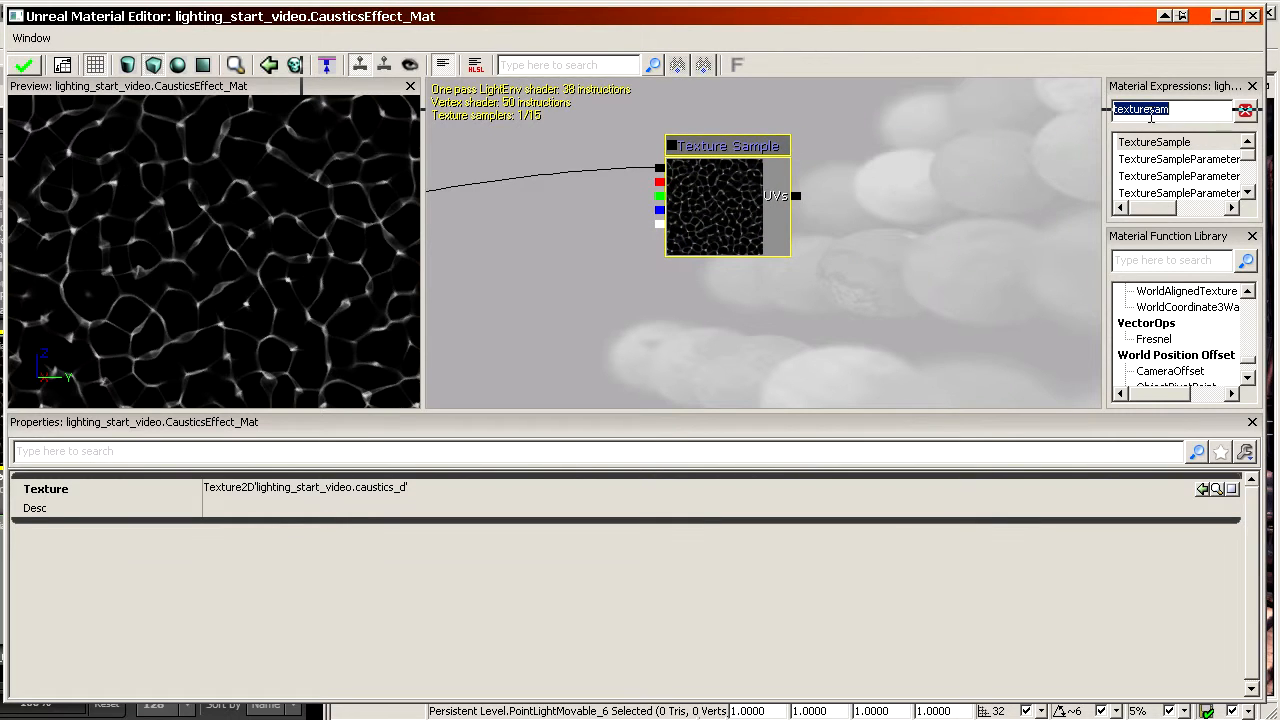
pyautogui.write('o')
pyautogui.write('an')
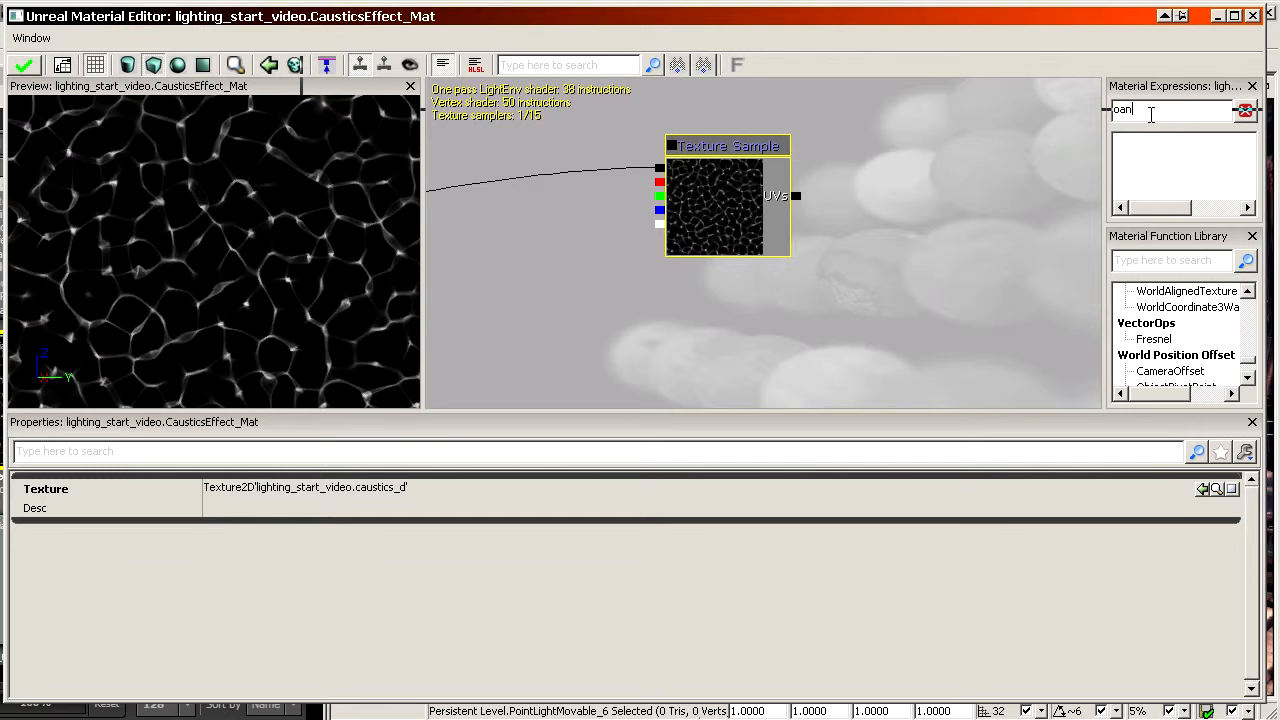
pyautogui.write('n')
pyautogui.press('BackSpace')
pyautogui.press('BackSpace')
pyautogui.press('BackSpace')
pyautogui.press('BackSpace')
pyautogui.write('p')
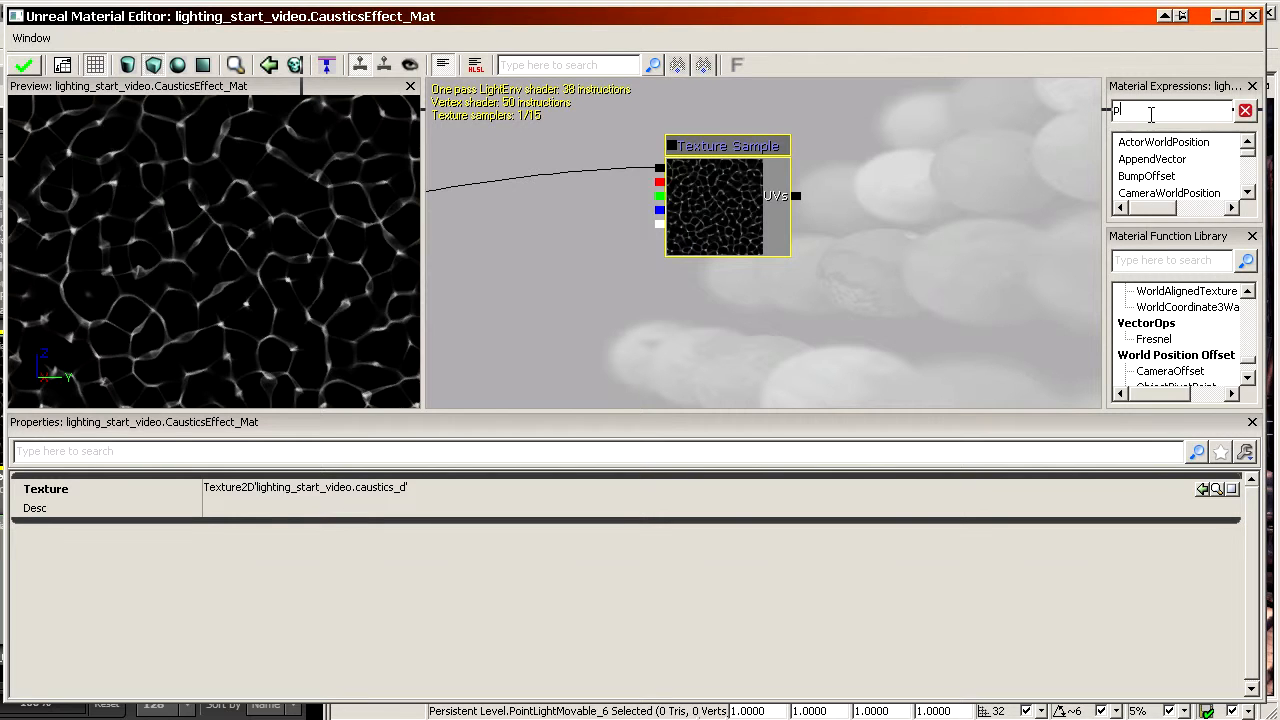
pyautogui.write('anner')
pyautogui.moveTo(1133, 145); pyautogui.dragTo(893, 145)
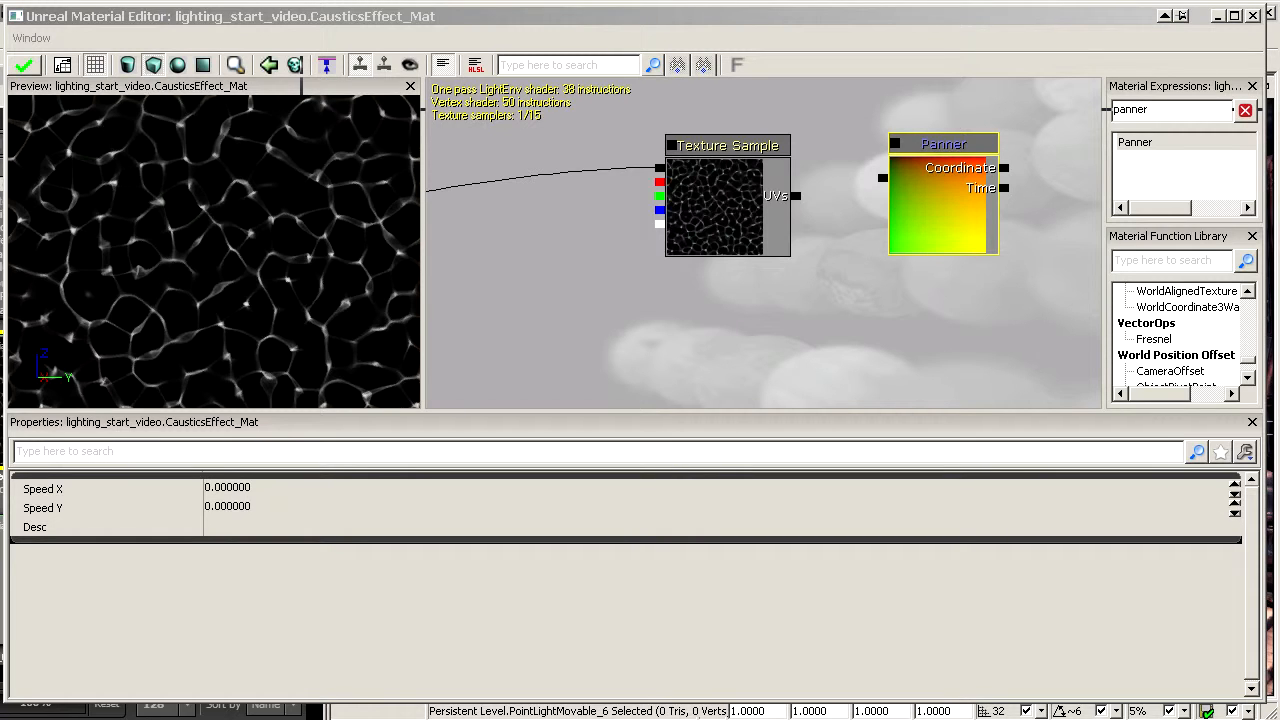
# Filter the material expressions by texturecoo and place a TextureCoordinate node beside the Panner's inputs
pyautogui.click(1163, 111)
pyautogui.write('tex')
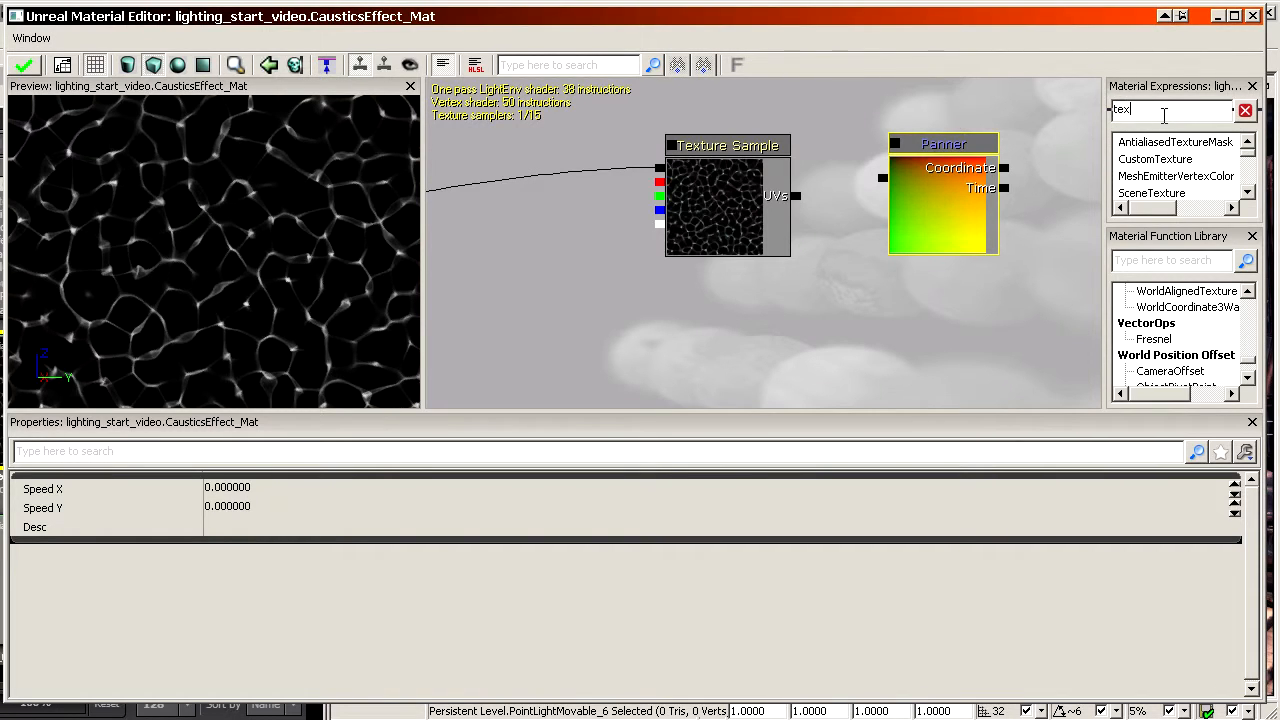
pyautogui.write('turecoo')
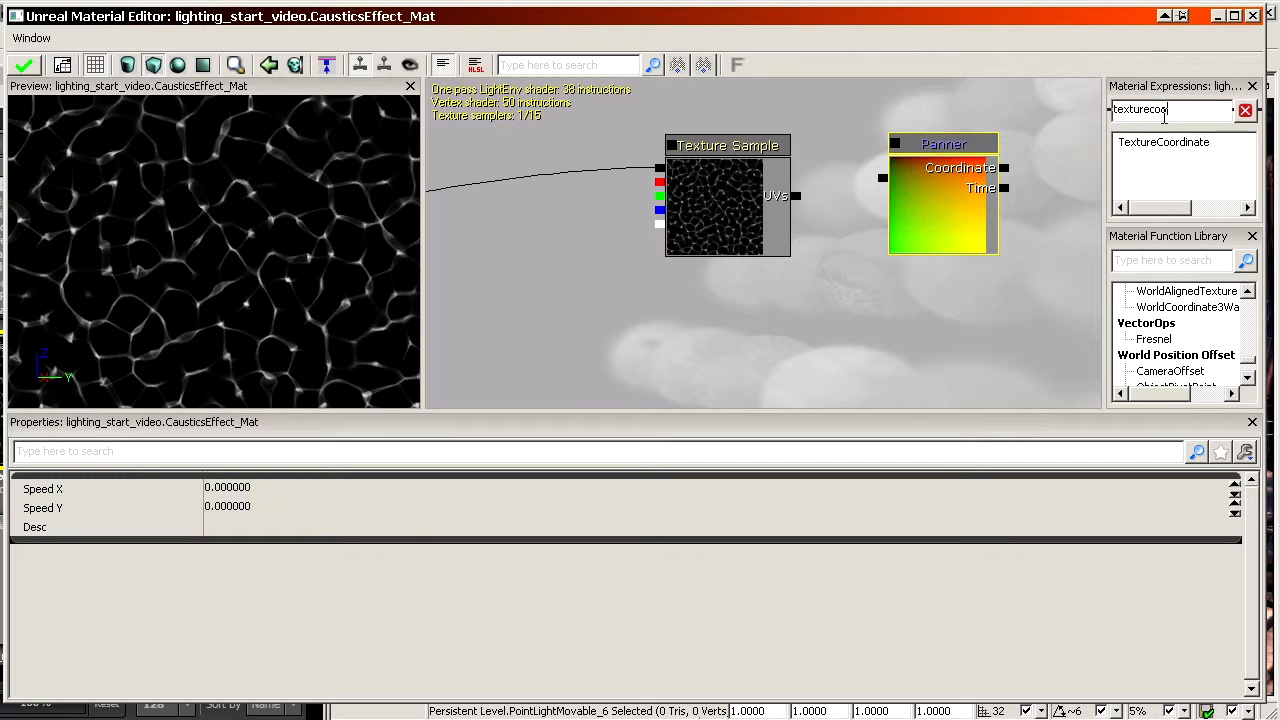
pyautogui.moveTo(1163, 147); pyautogui.dragTo(1034, 171)
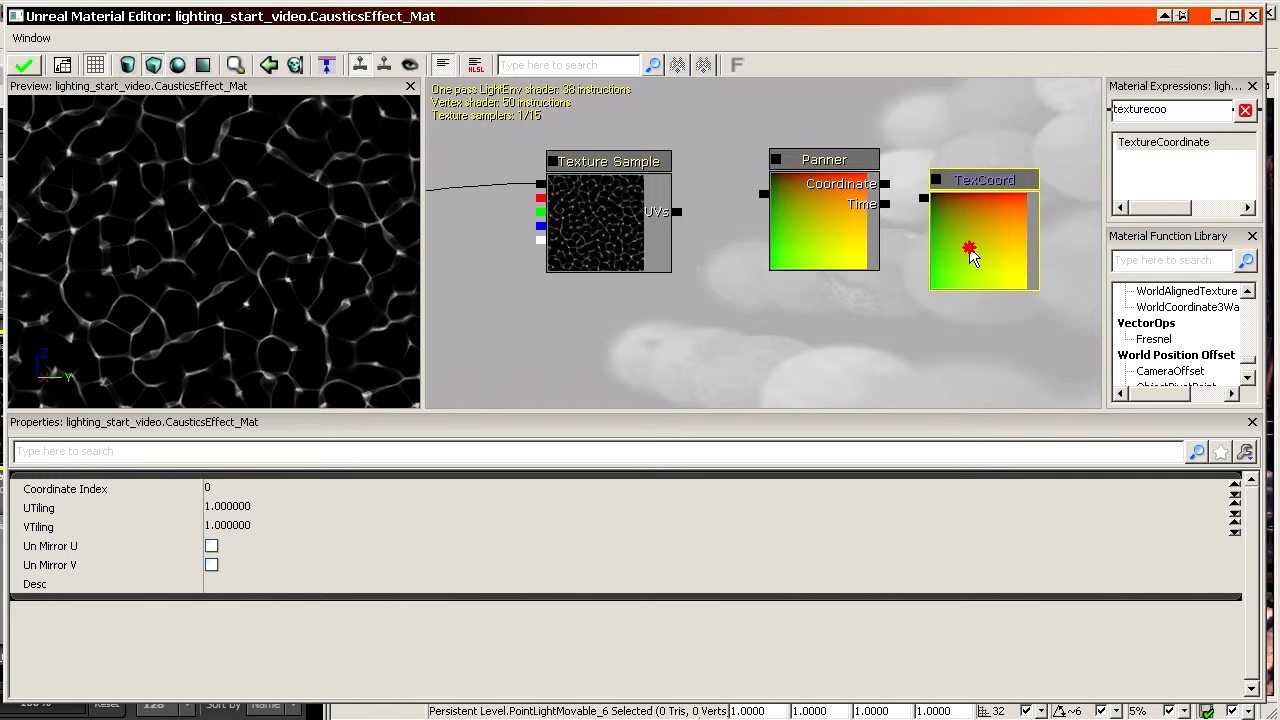
pyautogui.moveTo(970, 255); pyautogui.dragTo(986, 232)
# Connect the TexCoord to the Panner's Coordinate input and the Panner to the Texture Sample's UVs, moving the Panner slightly closer
pyautogui.moveTo(941, 177); pyautogui.dragTo(885, 184)
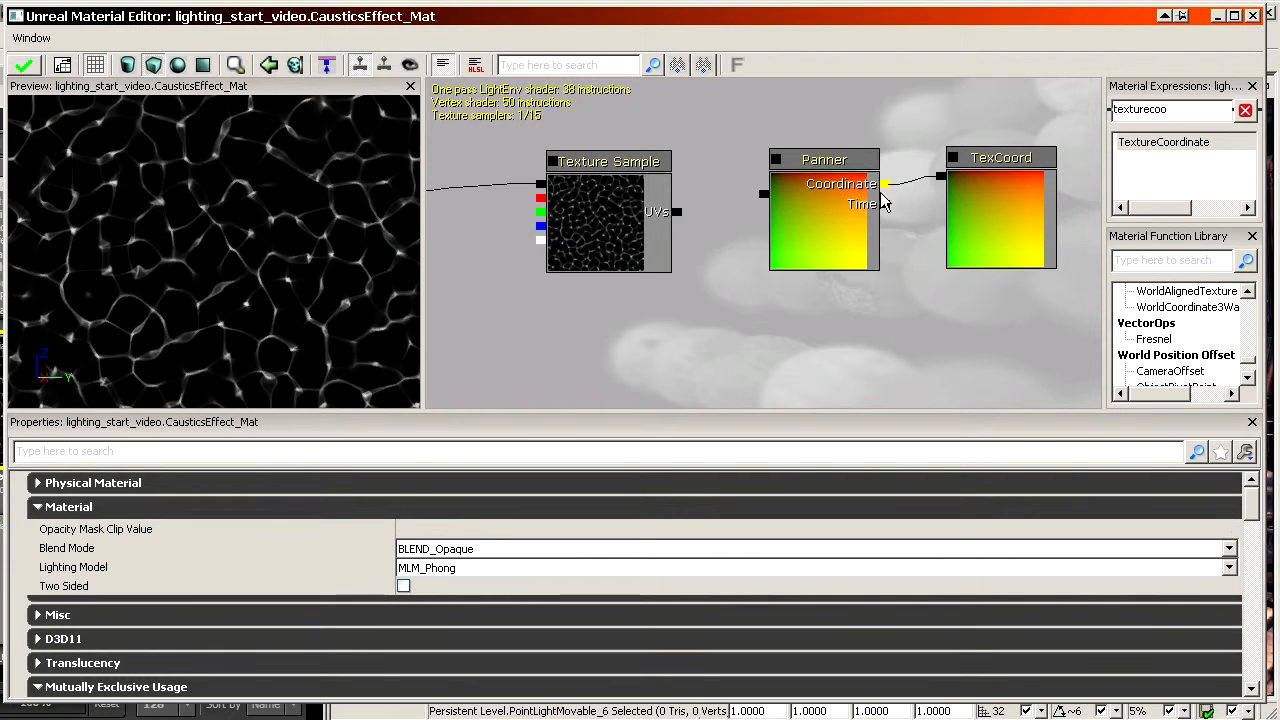
pyautogui.moveTo(764, 196); pyautogui.dragTo(680, 218)
pyautogui.click(789, 240)
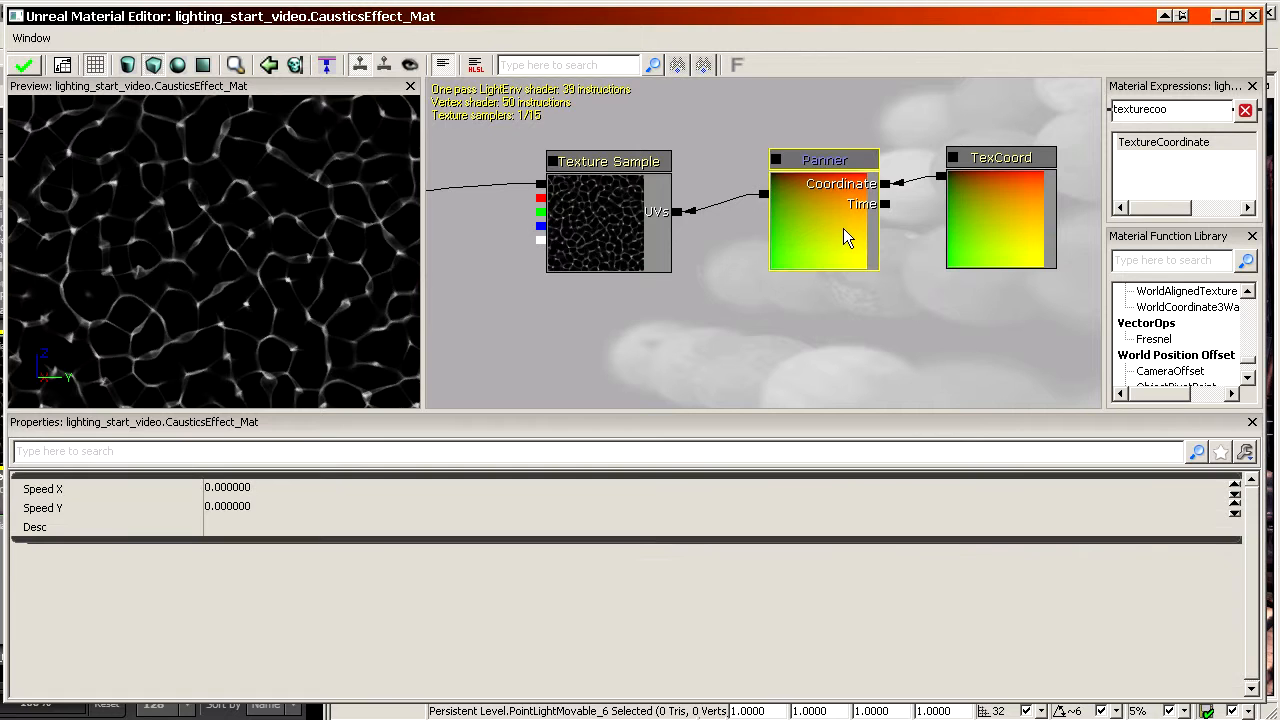
pyautogui.moveTo(843, 229); pyautogui.dragTo(817, 238)
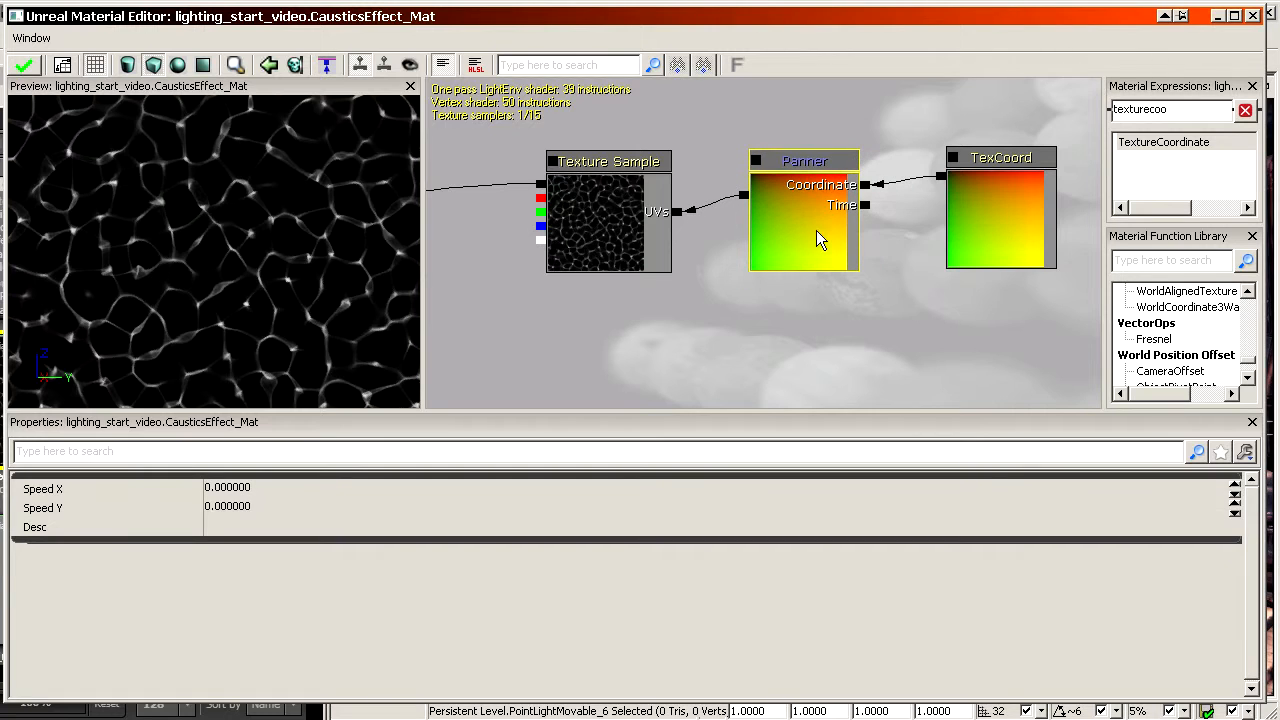
# Set the Panner's Speed Y to 1
pyautogui.click(262, 507)
pyautogui.write('1')
pyautogui.press('Return')
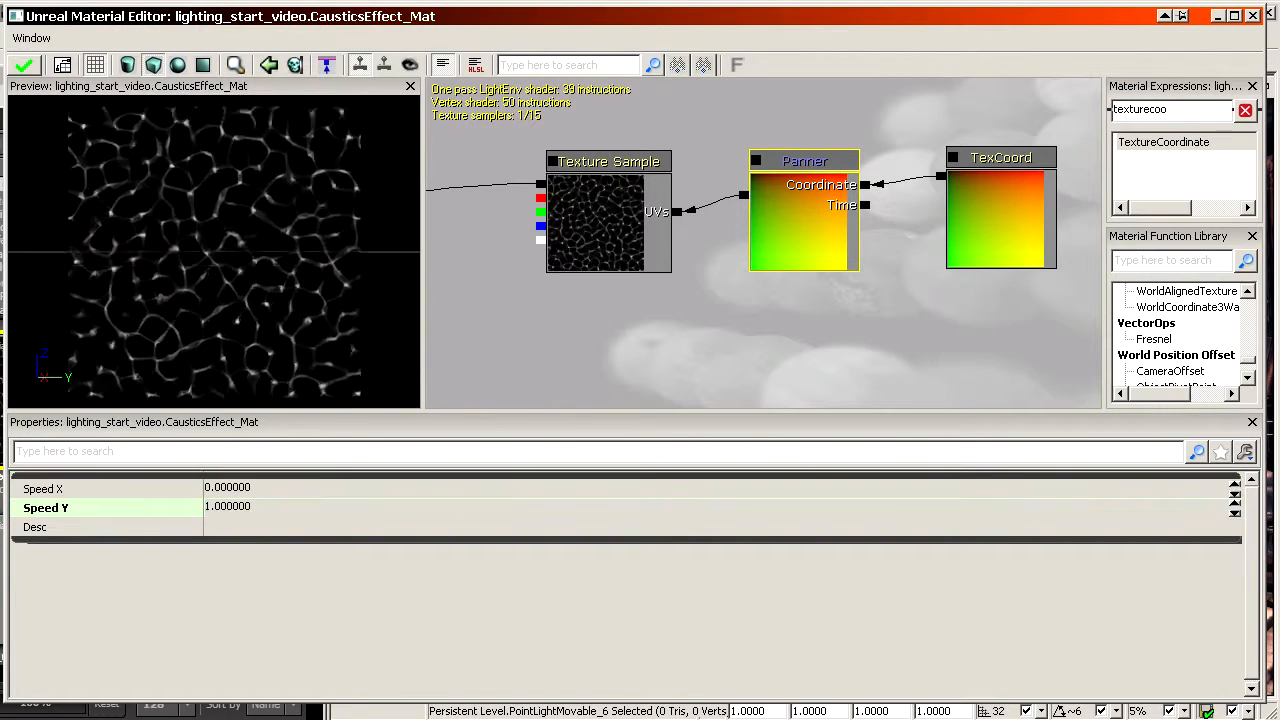
pyautogui.click(297, 510)
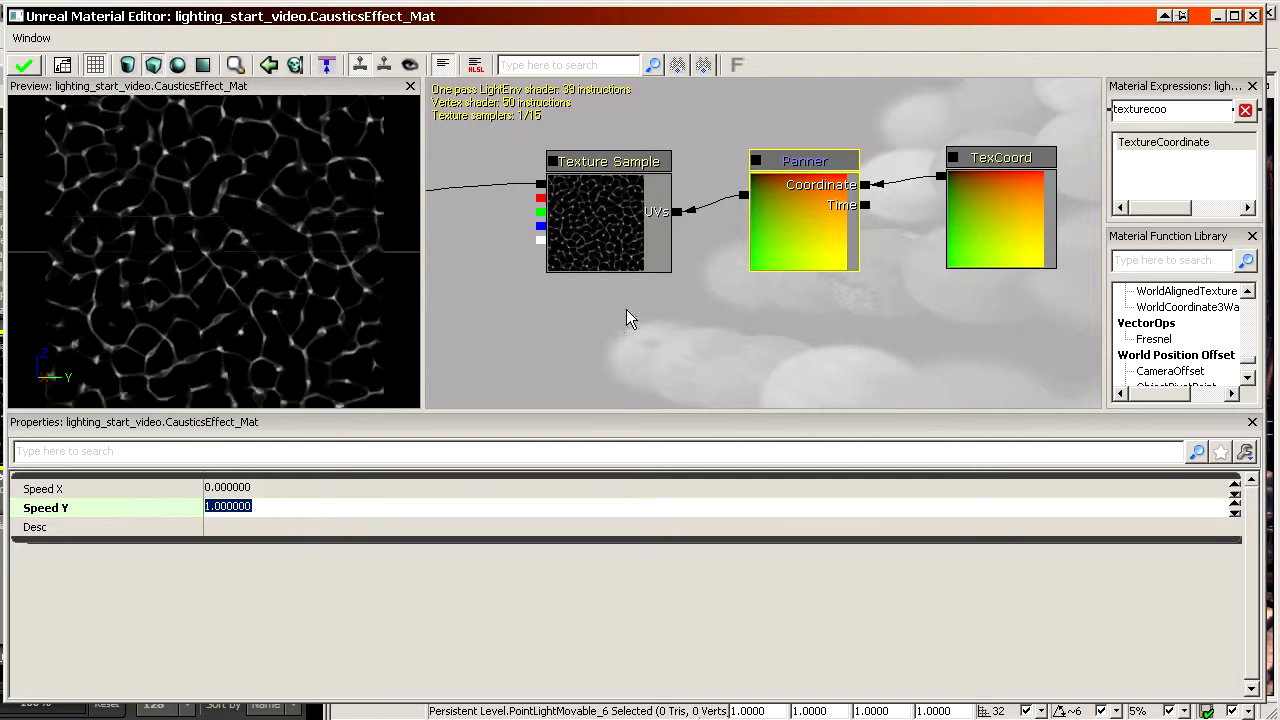
pyautogui.click(958, 311)
# Try a UTiling and VTiling of 3 on the TexCoord node
pyautogui.click(968, 255)
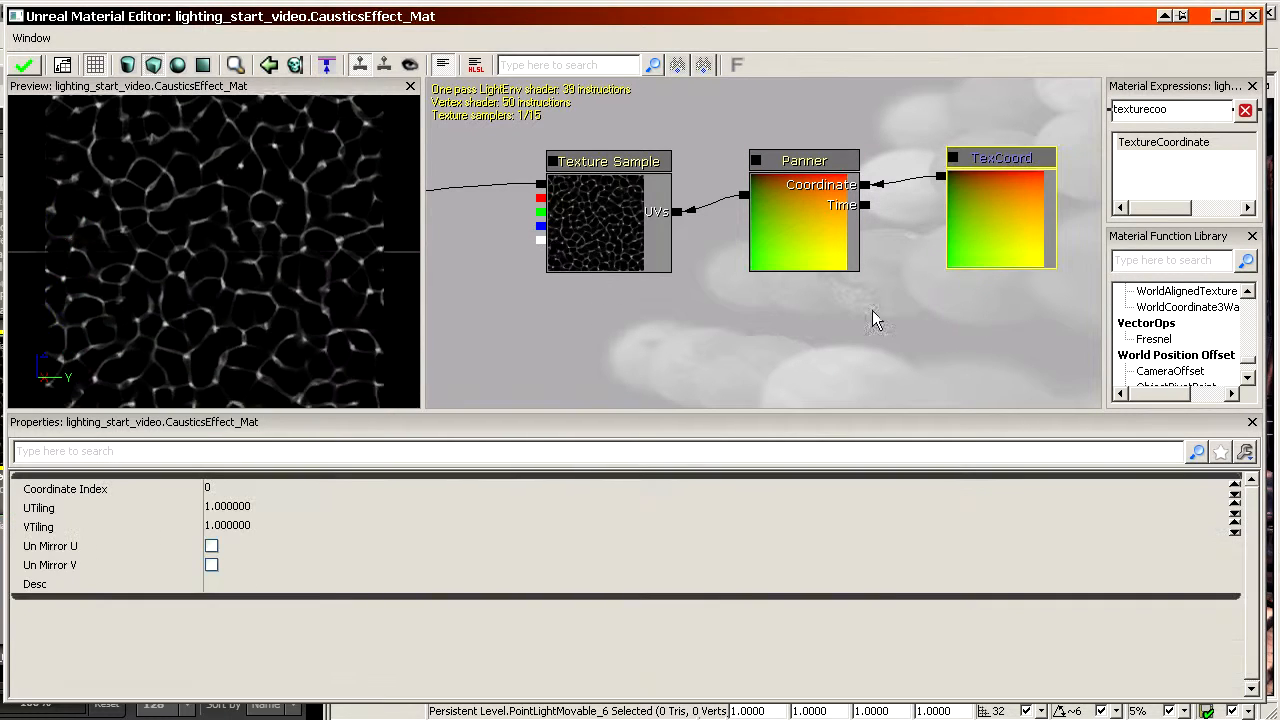
pyautogui.click(243, 508)
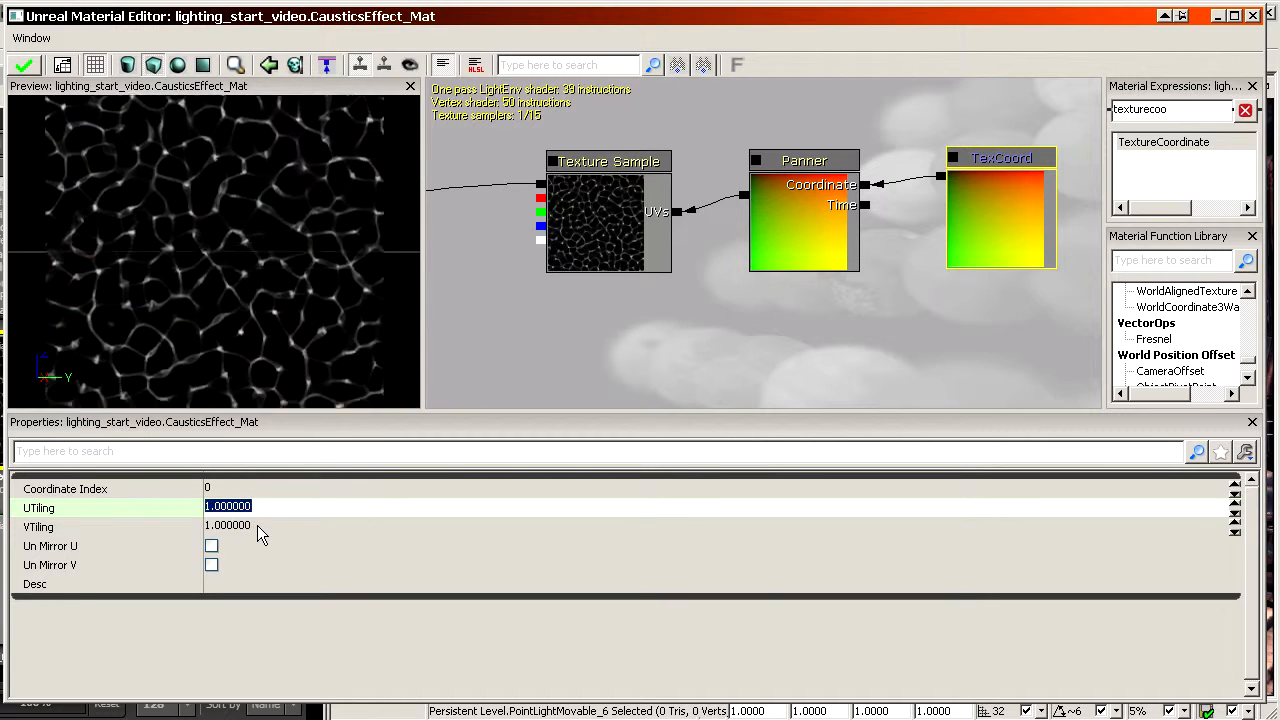
pyautogui.write('3')
pyautogui.click(251, 525)
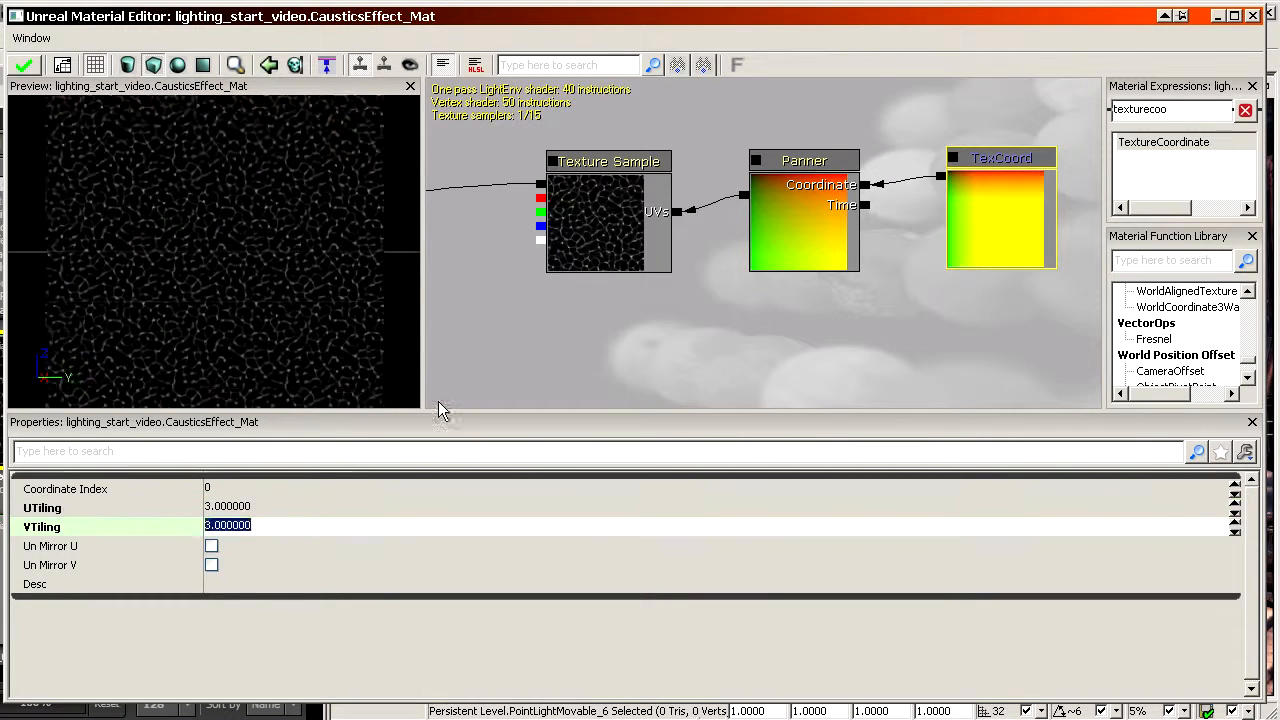
pyautogui.write('3')
pyautogui.press('Return')
# Set the TexCoord node's VTiling and UTiling back to 1
pyautogui.click(257, 525)
pyautogui.write('1')
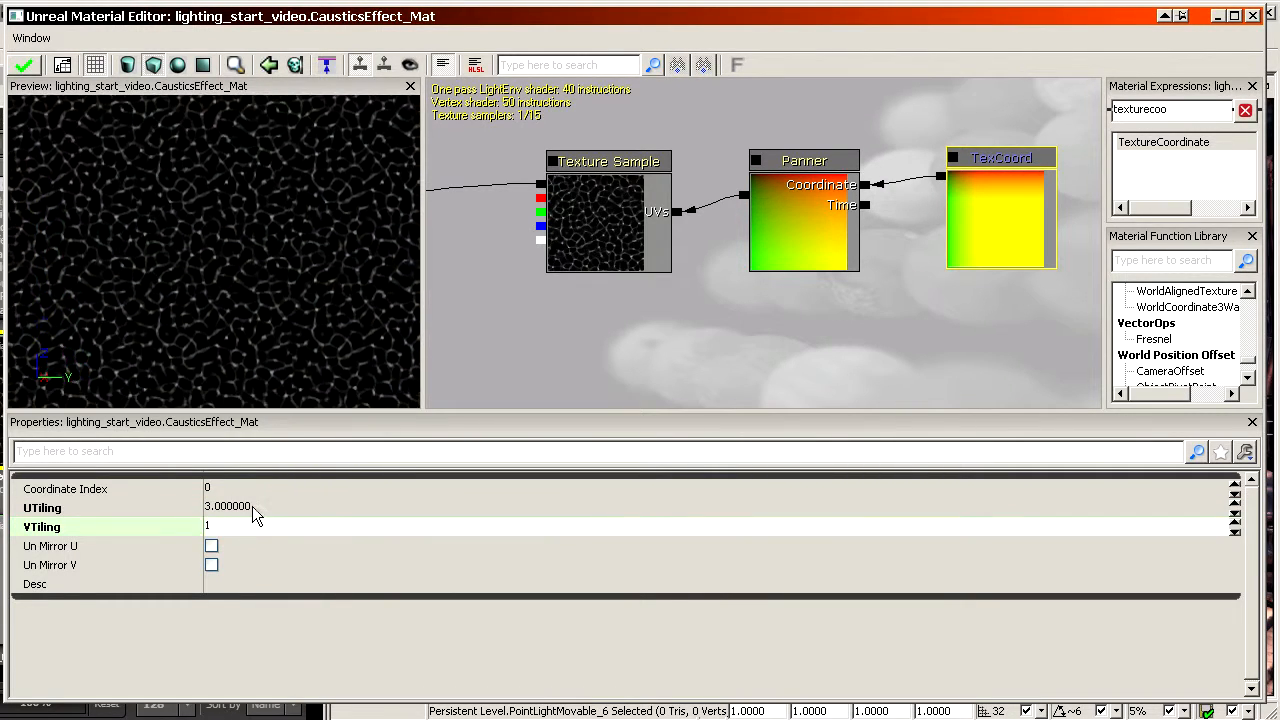
pyautogui.click(250, 507)
pyautogui.write('1')
pyautogui.press('Return')
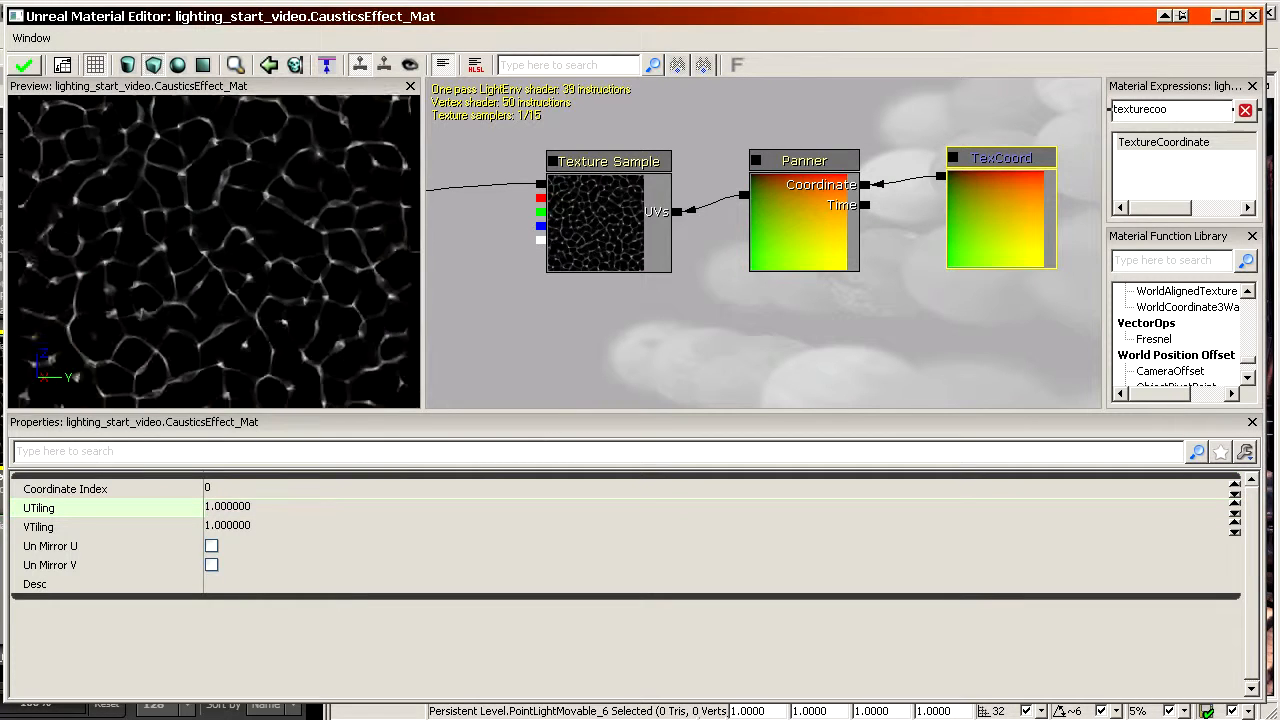
# Duplicate the Texture Sample, Panner and TexCoord nodes together and place the copied chain below the original one
pyautogui.scroll(-2, 727, 337)
pyautogui.click(643, 223)
pyautogui.keyDown('ctrl'); pyautogui.click(831, 206); pyautogui.keyUp('ctrl')
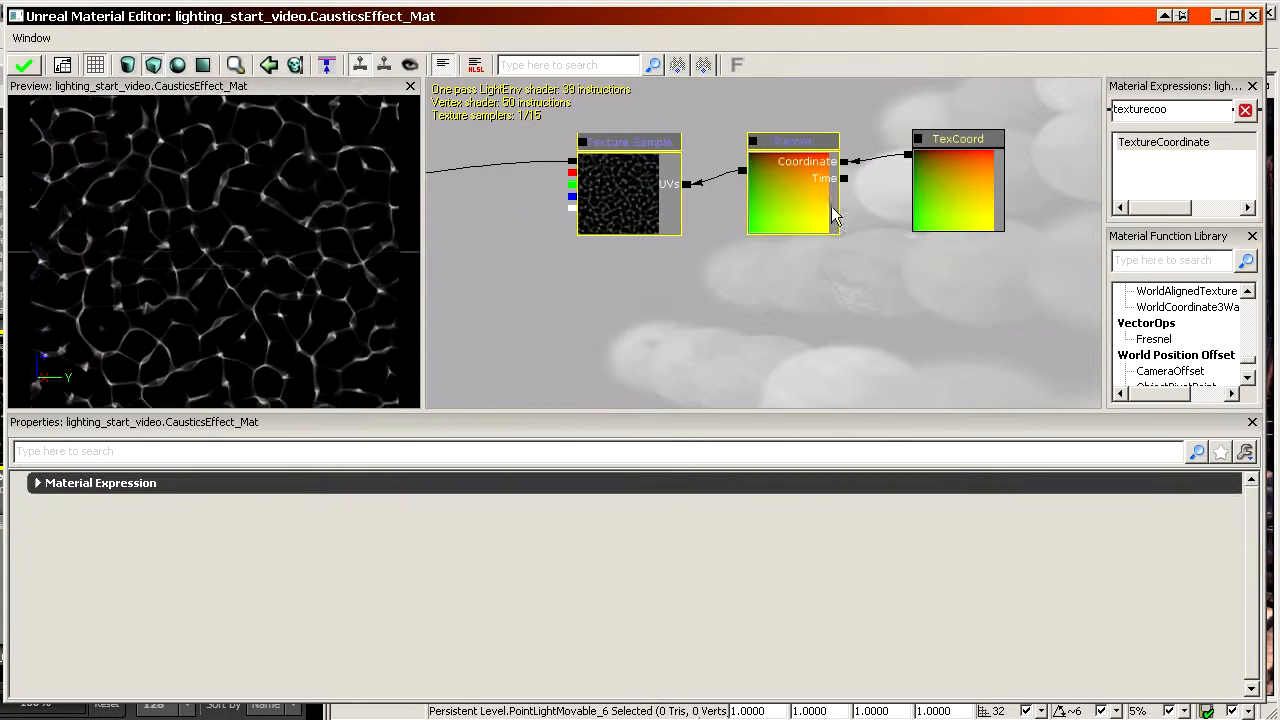
pyautogui.keyDown('ctrl'); pyautogui.click(982, 192); pyautogui.keyUp('ctrl')
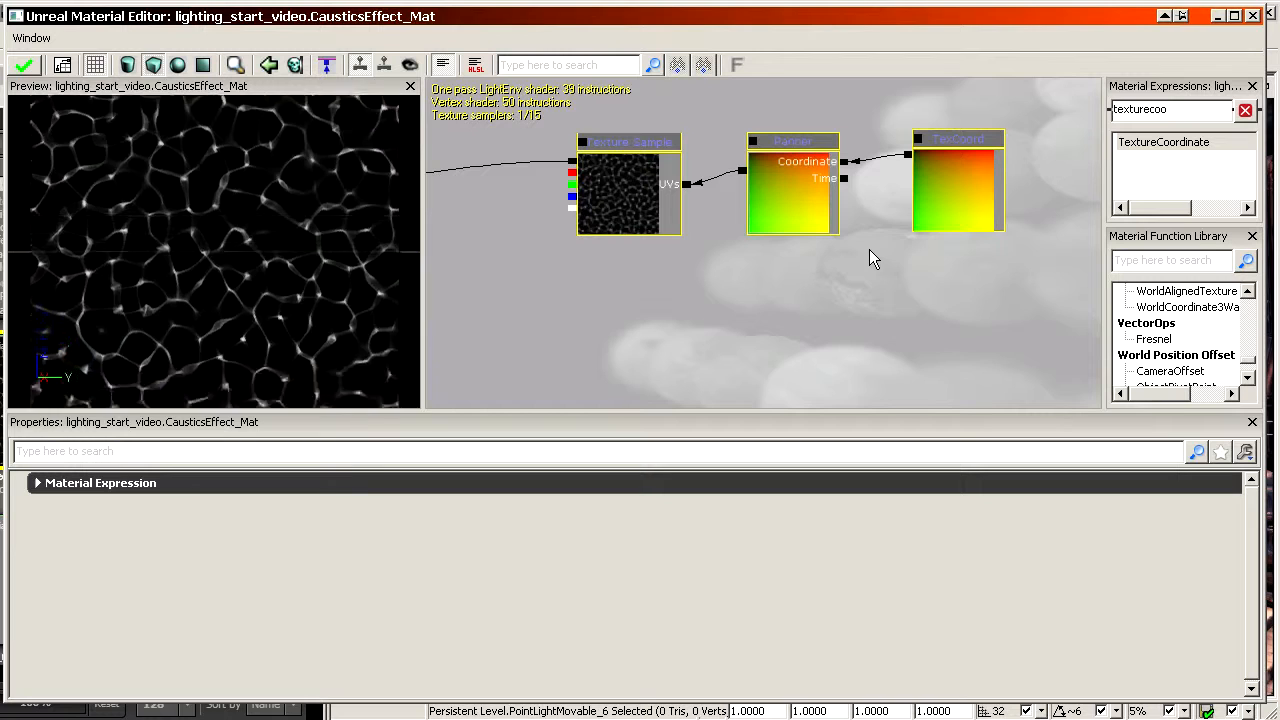
pyautogui.hotkey('ctrl', 'w')
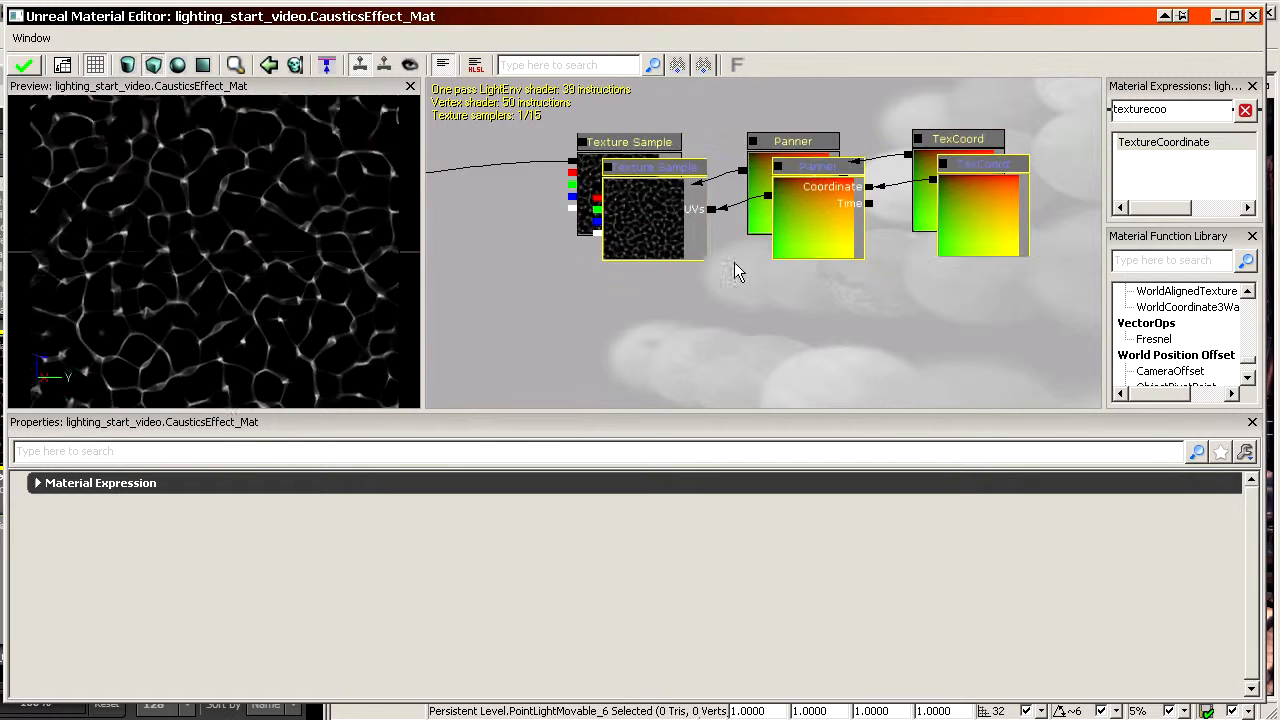
pyautogui.moveTo(662, 240); pyautogui.dragTo(632, 327)
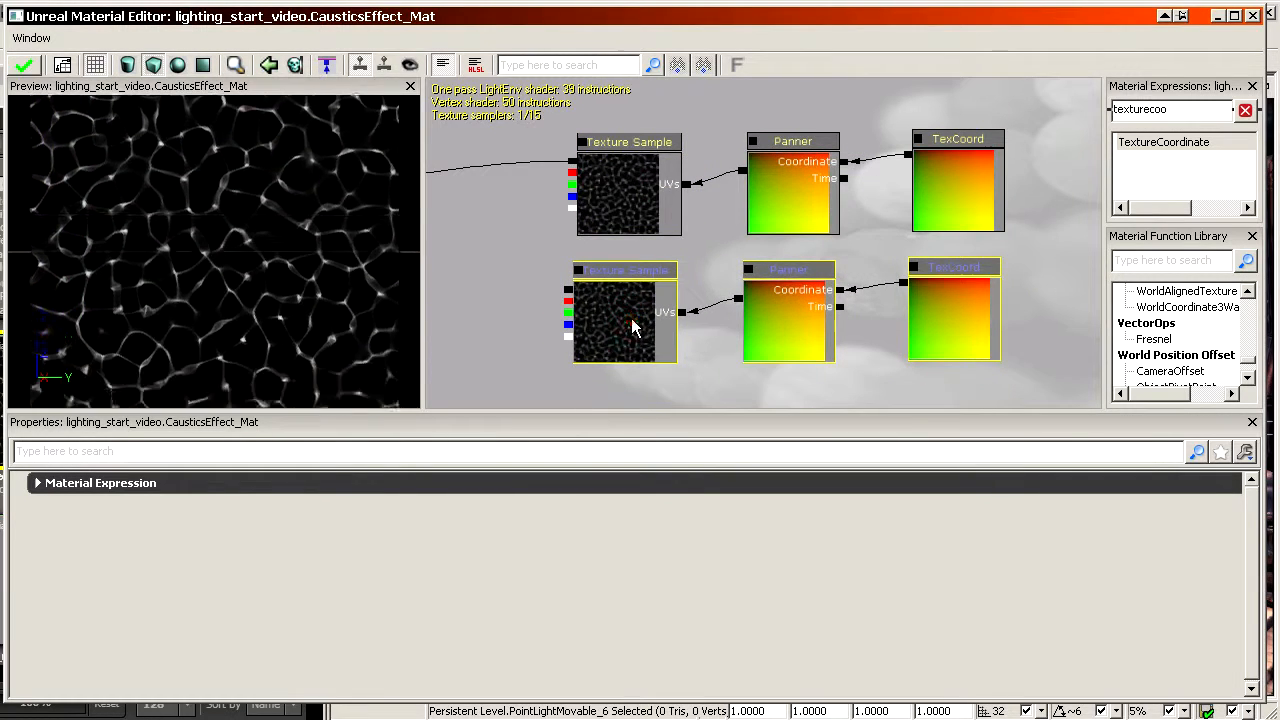
pyautogui.scroll(1, 755, 252)
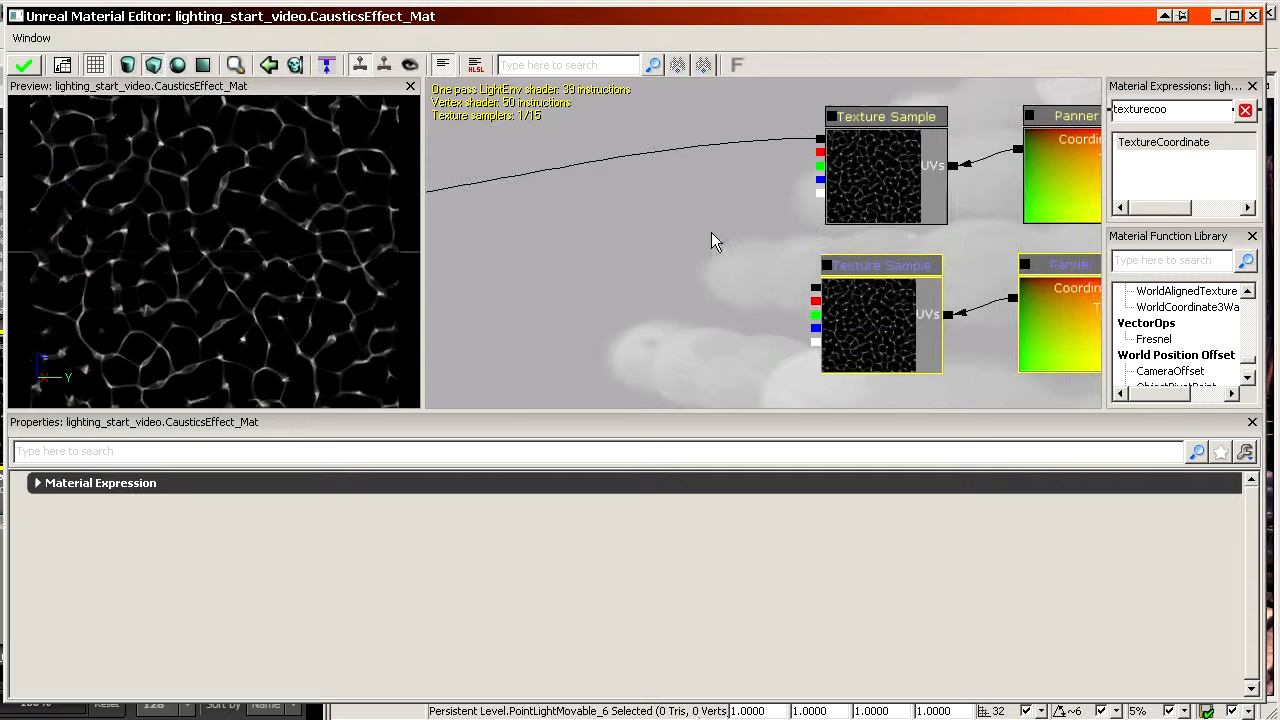
pyautogui.click(676, 219)
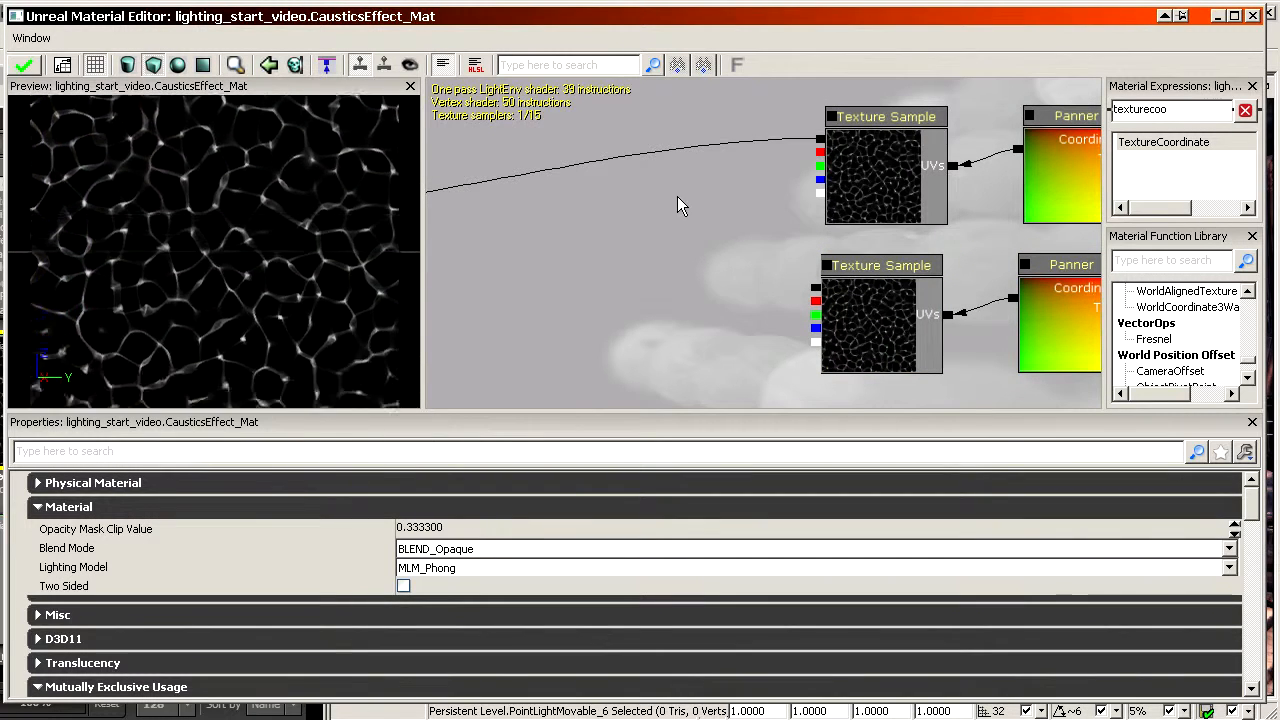
# Add a Multiply node fed by both Texture Samples and connect its output to the material's Emissive input
pyautogui.click(640, 216)
pyautogui.moveTo(820, 140); pyautogui.dragTo(816, 288)
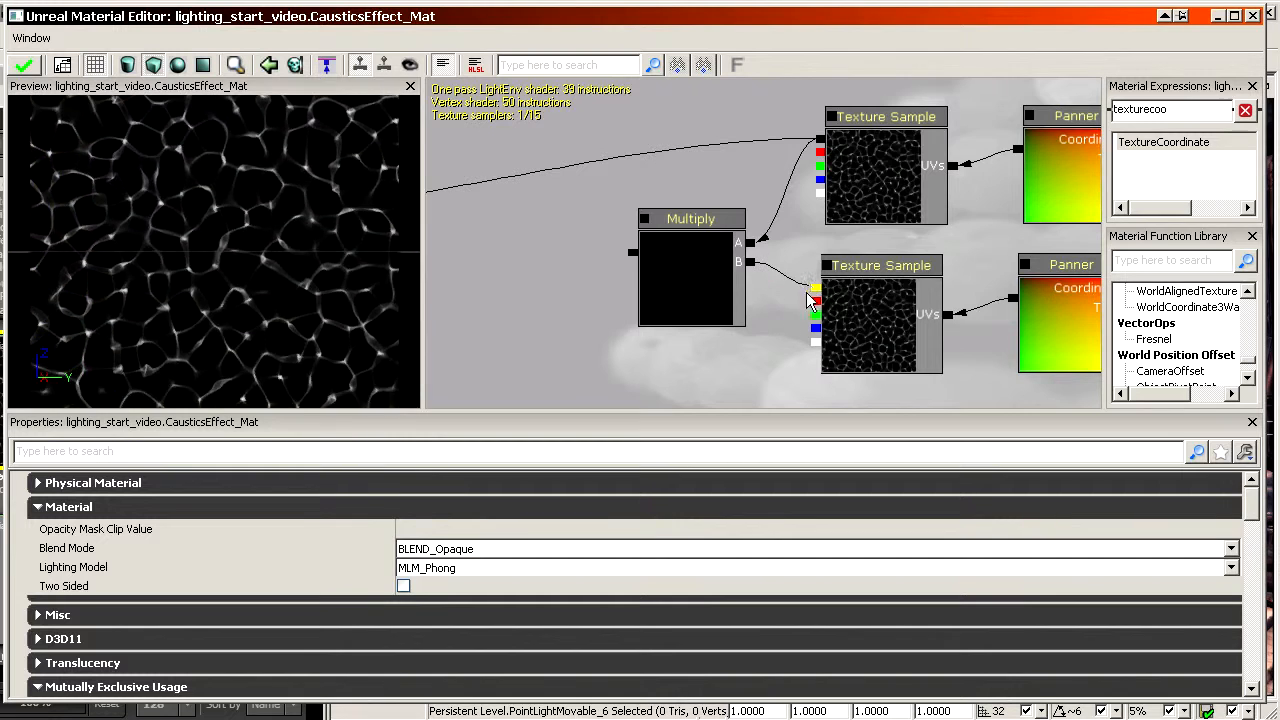
pyautogui.moveTo(751, 337); pyautogui.dragTo(1054, 363)
pyautogui.moveTo(935, 279); pyautogui.dragTo(509, 242)
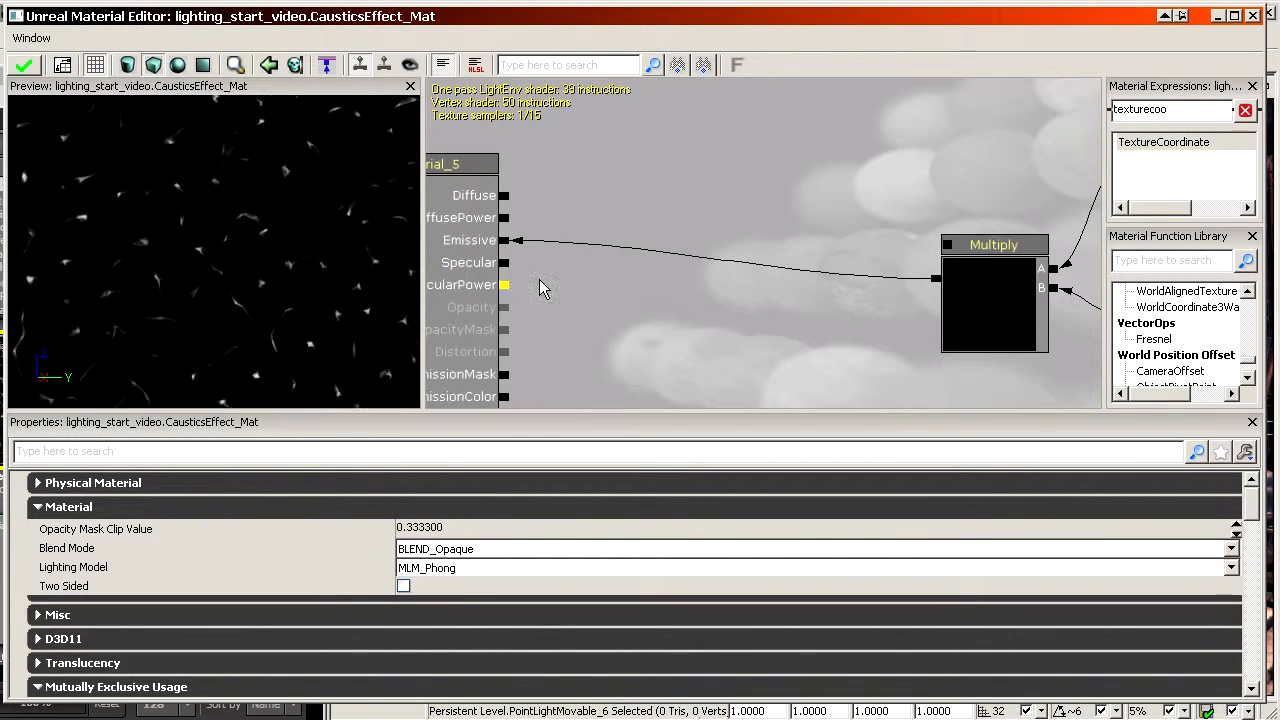
# Set the lower Panner's Speed X to 0.5 and Speed Y to 0
pyautogui.moveTo(541, 284); pyautogui.dragTo(618, 307)
pyautogui.click(713, 299)
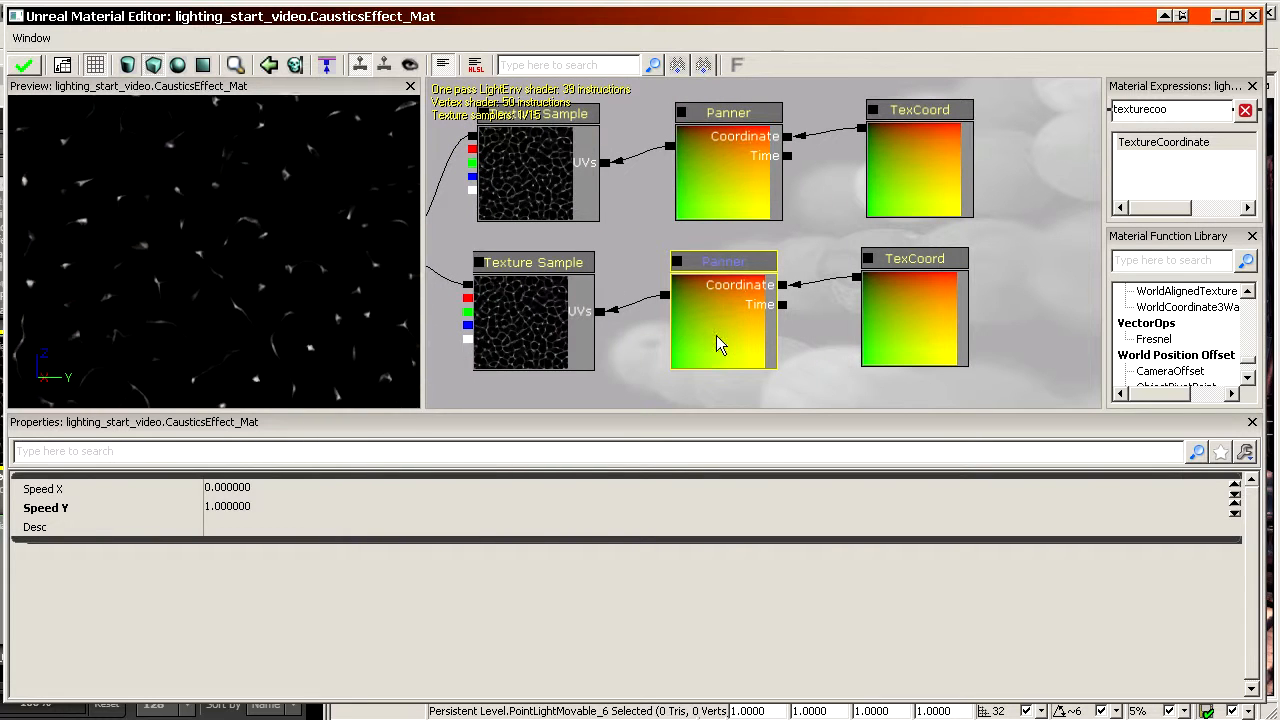
pyautogui.click(245, 489)
pyautogui.write('0.5')
pyautogui.press('Return')
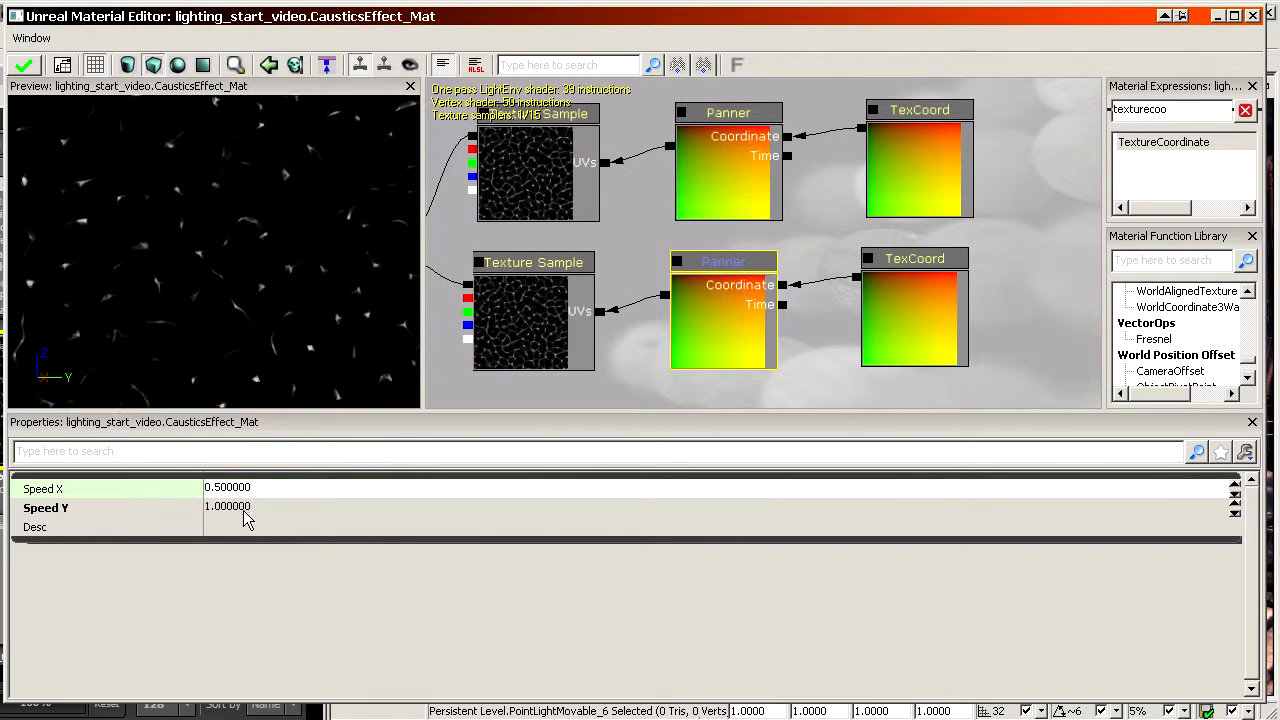
pyautogui.click(248, 507)
pyautogui.write('0')
pyautogui.press('Return')
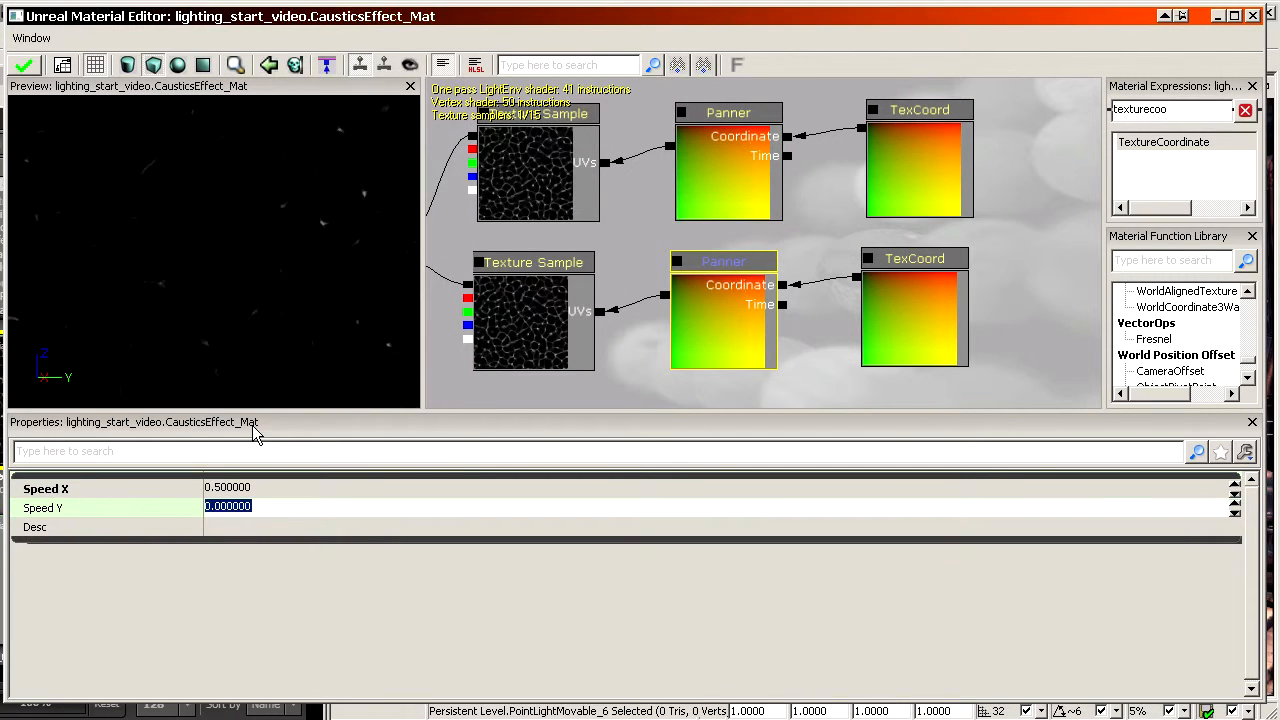
# Set the lower TexCoord node's UTiling and VTiling to 1.5
pyautogui.click(910, 370)
pyautogui.click(277, 506)
pyautogui.write('1.')
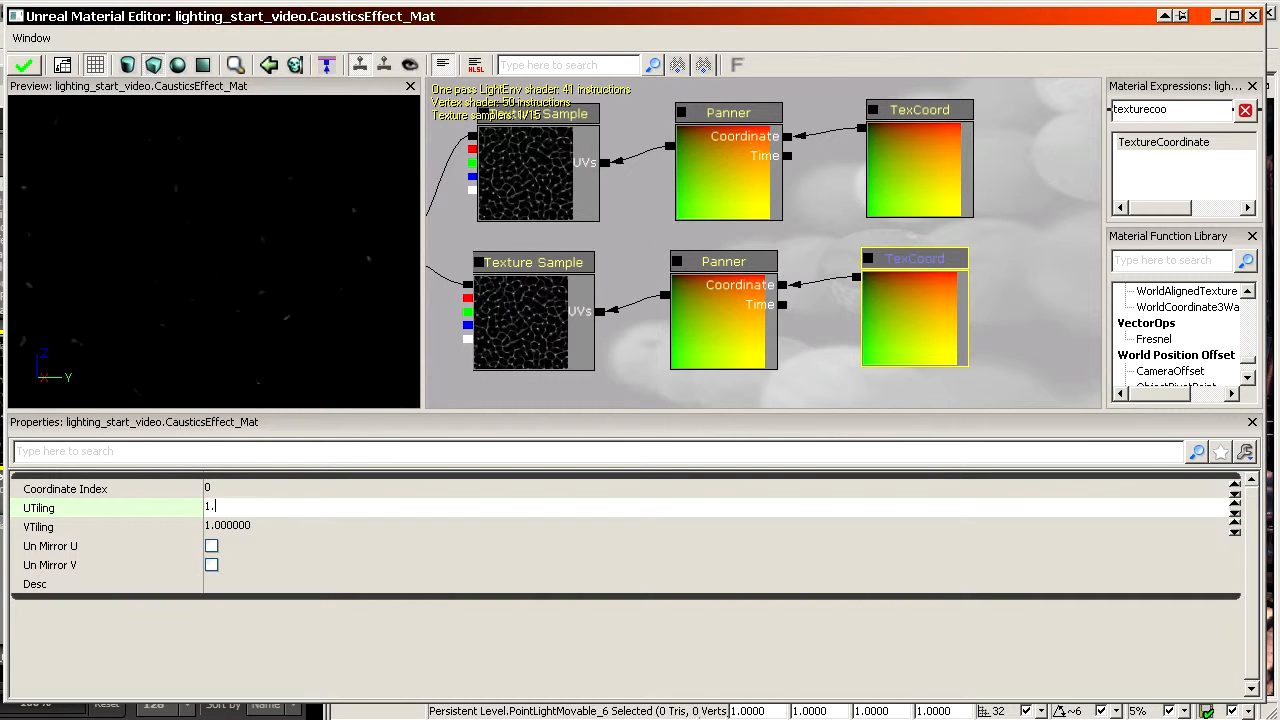
pyautogui.write('5')
pyautogui.press('Return')
pyautogui.click(246, 527)
pyautogui.write('1.5')
pyautogui.press('Return')
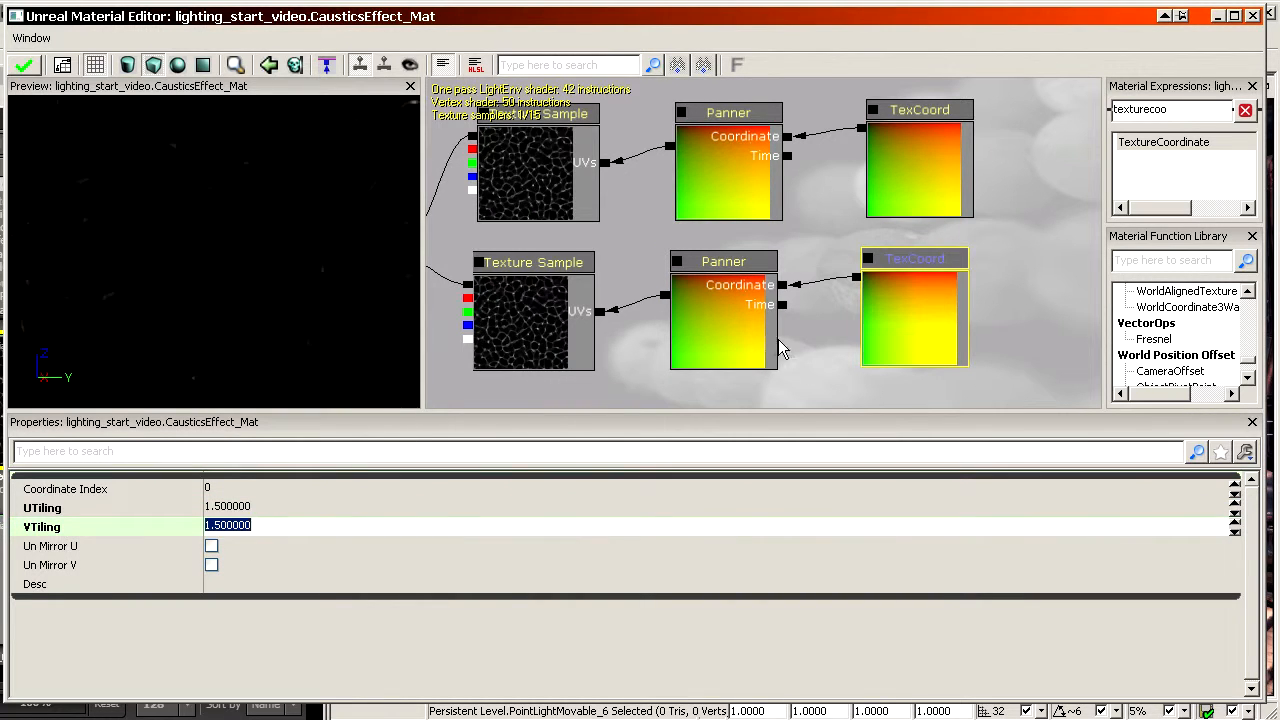
# Insert a second Multiply before Emissive, feeding the first Multiply into A and a new Constant node into B
pyautogui.moveTo(778, 340); pyautogui.dragTo(1114, 328)
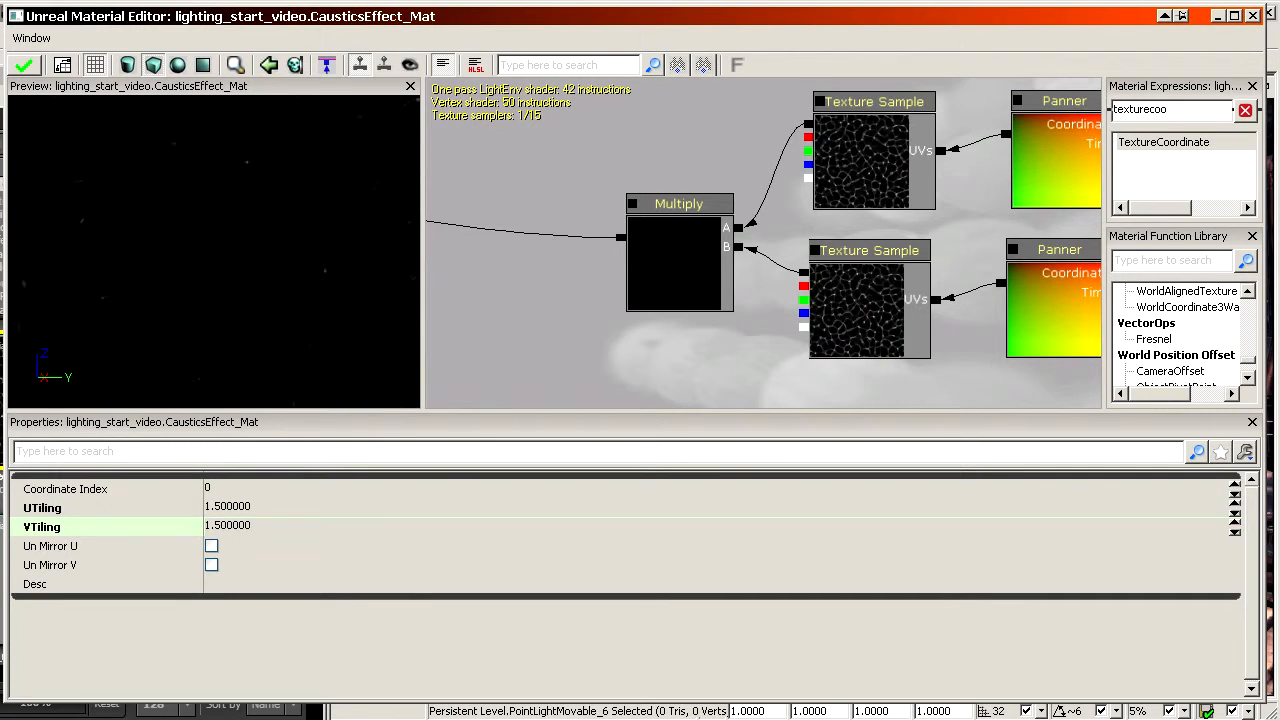
pyautogui.moveTo(681, 289); pyautogui.dragTo(879, 313)
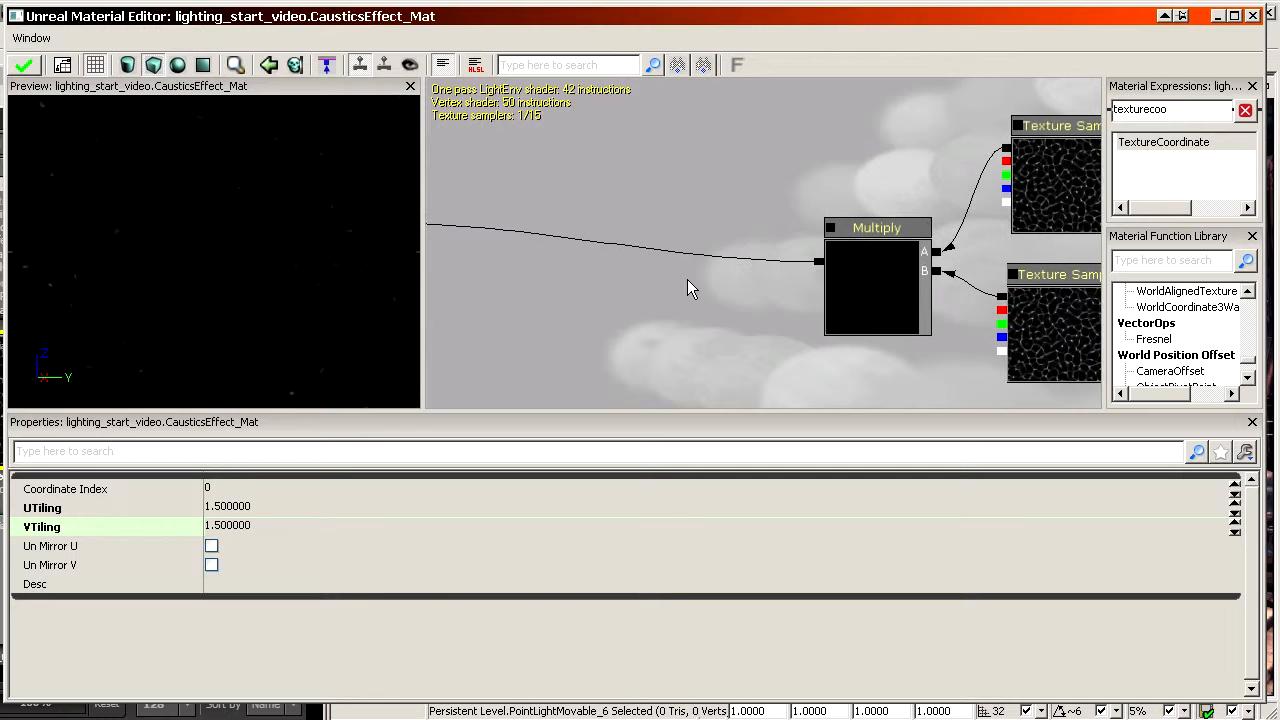
pyautogui.click(594, 226)
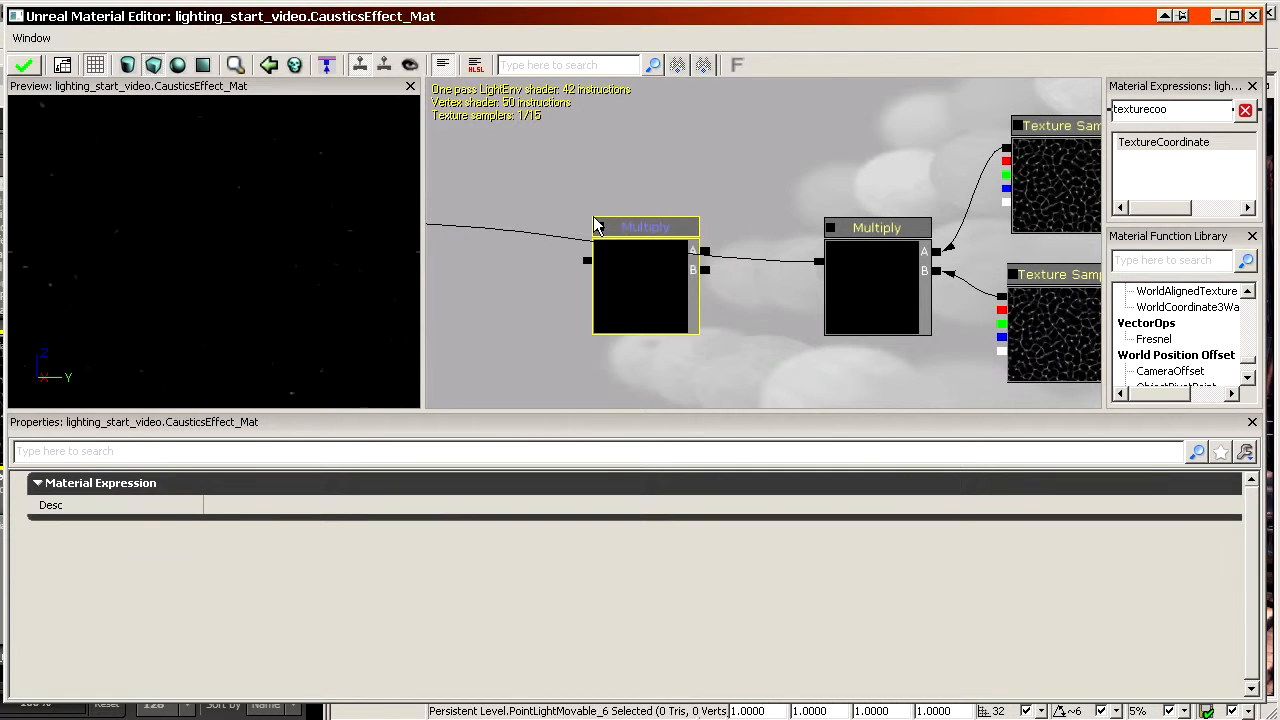
pyautogui.moveTo(788, 247); pyautogui.dragTo(790, 174)
pyautogui.click(806, 313)
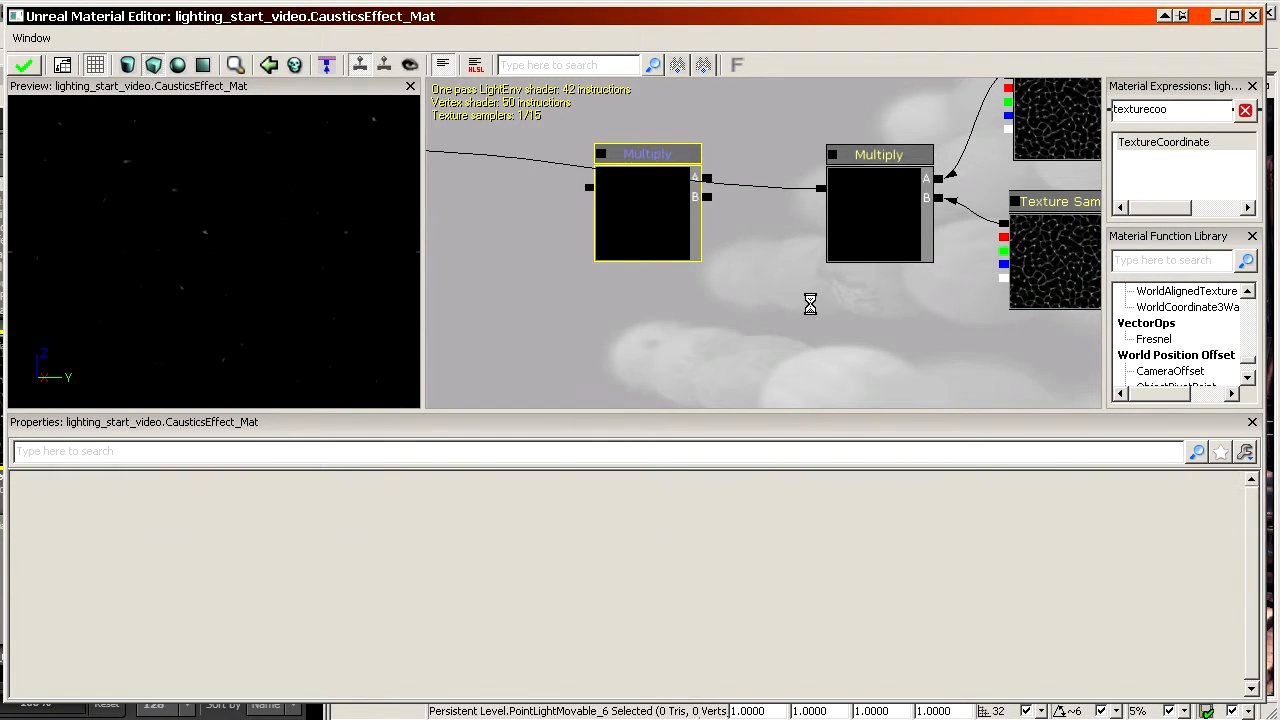
pyautogui.moveTo(803, 331); pyautogui.dragTo(820, 191)
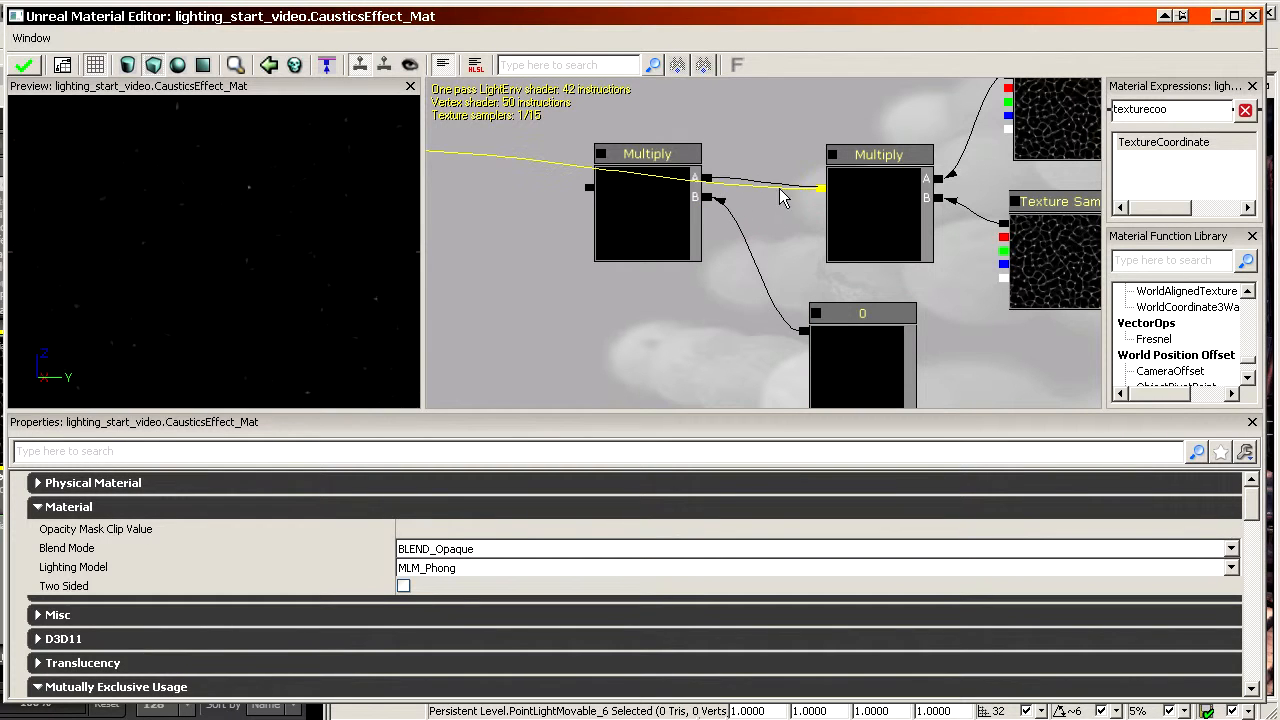
pyautogui.moveTo(588, 188); pyautogui.dragTo(567, 154)
# Set the R value of the Constant feeding the second Multiply to 150
pyautogui.moveTo(685, 279); pyautogui.dragTo(863, 328)
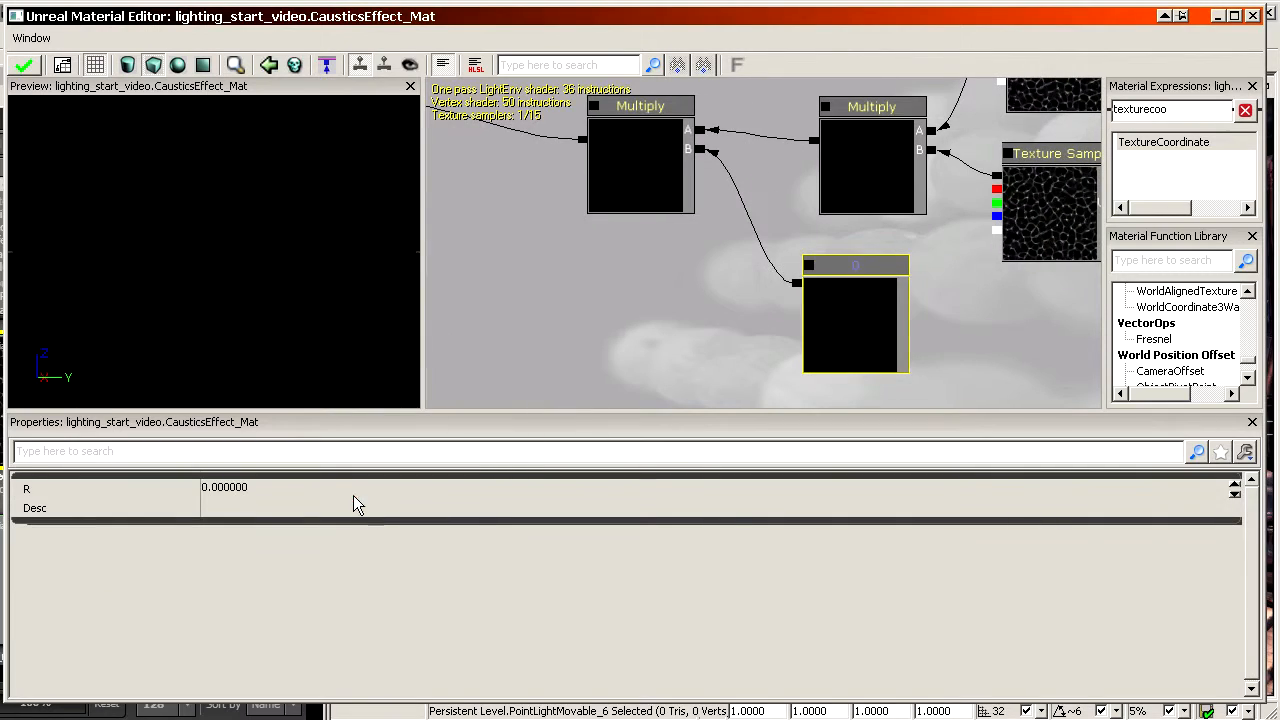
pyautogui.click(353, 495)
pyautogui.write('150')
pyautogui.press('Return')
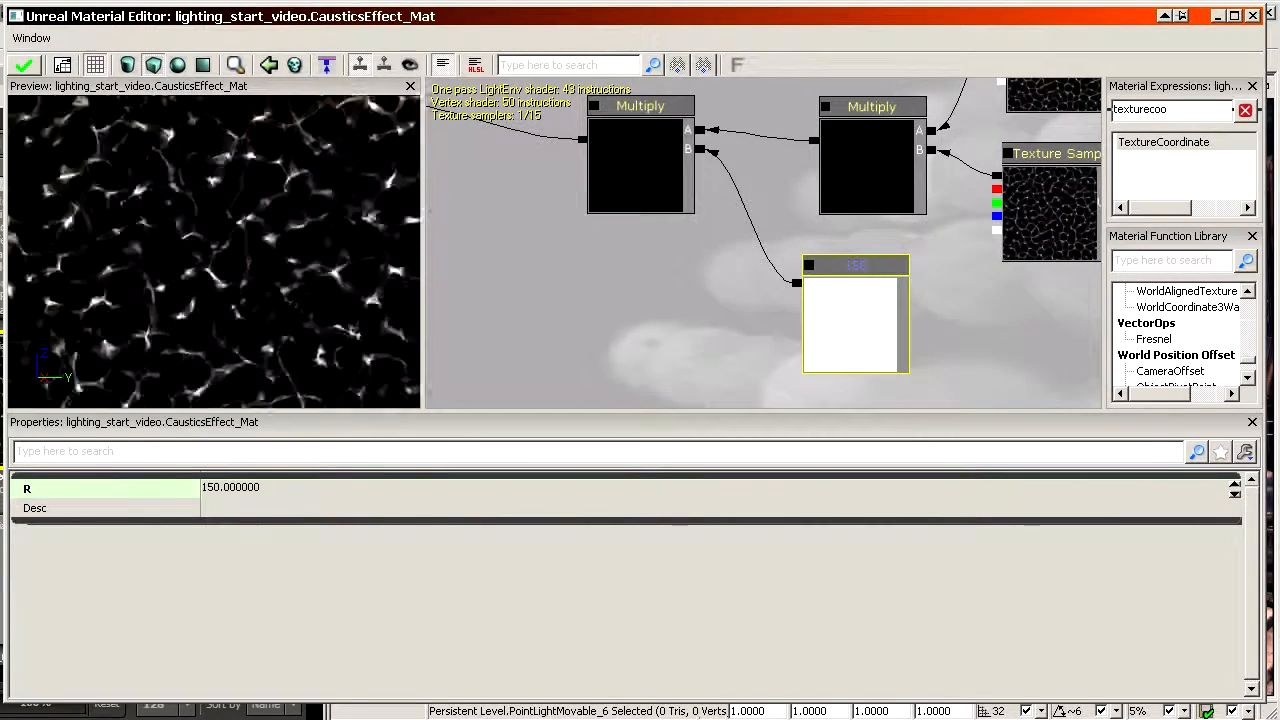
# Set the lower Panner's Speed Y to 0.25 and Speed X to 0.1
pyautogui.moveTo(615, 320); pyautogui.dragTo(0, 424)
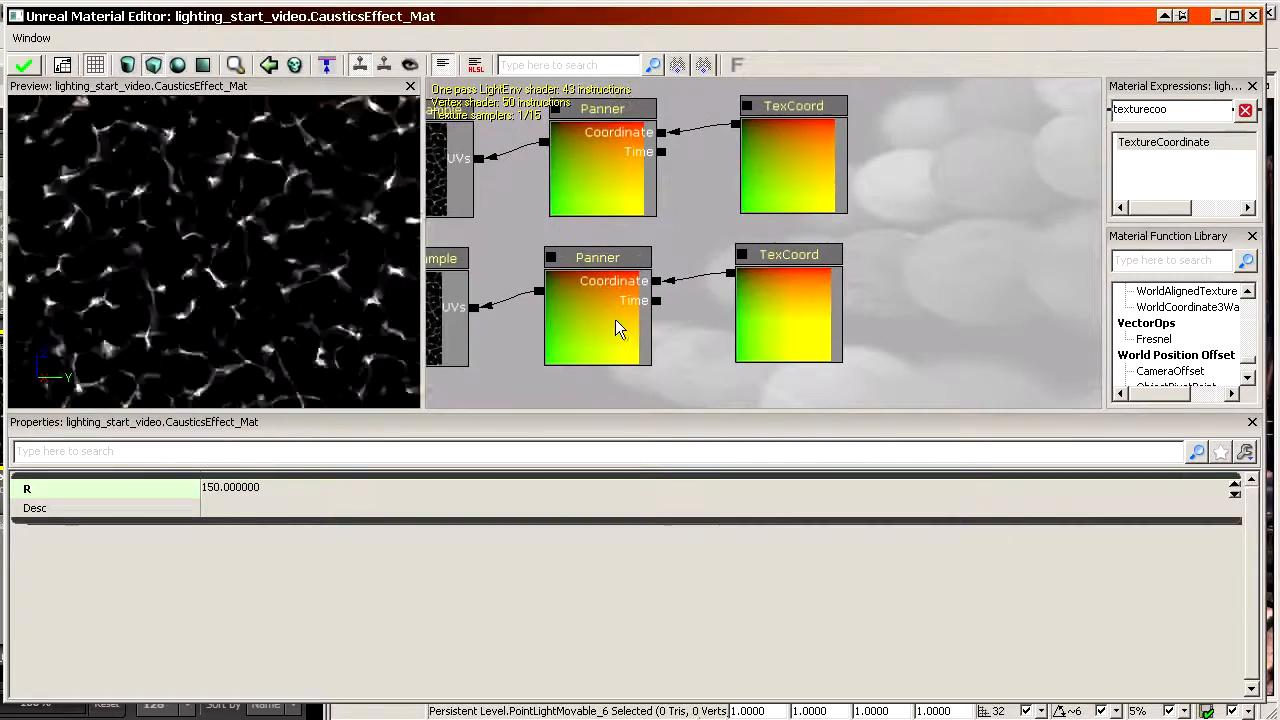
pyautogui.click(617, 328)
pyautogui.click(260, 507)
pyautogui.write('0.')
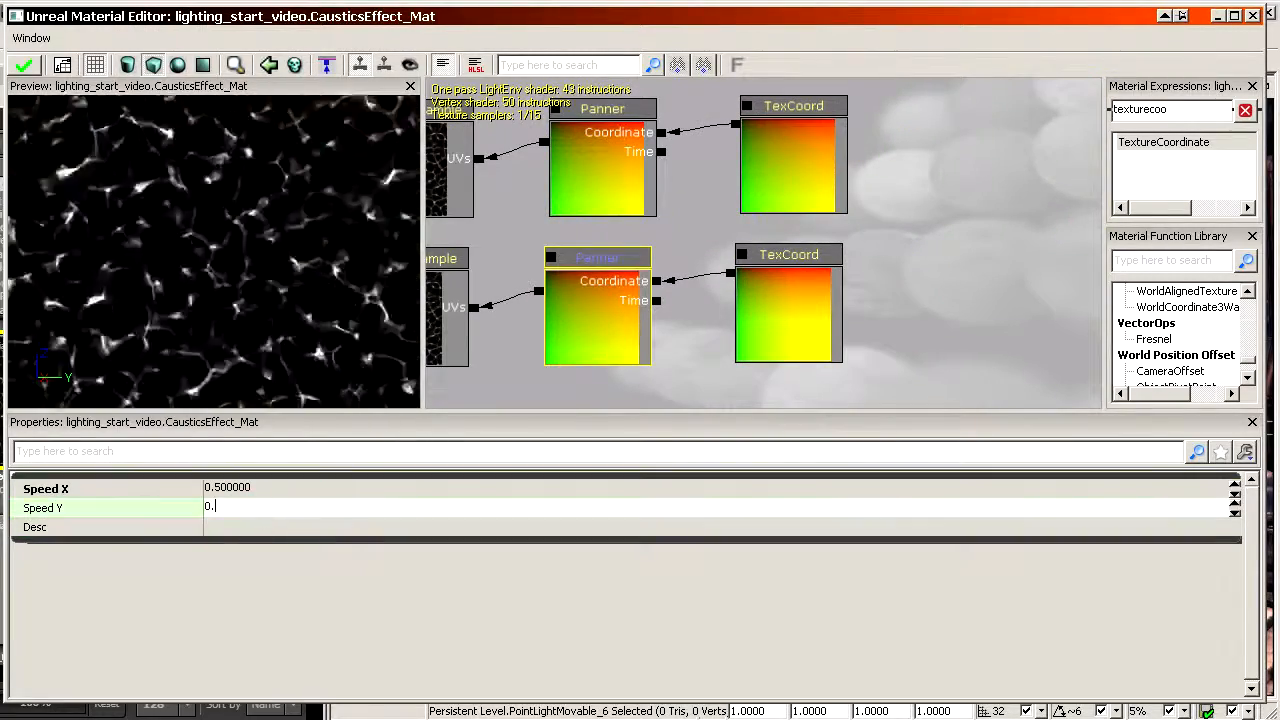
pyautogui.write('25')
pyautogui.press('Return')
pyautogui.click(263, 488)
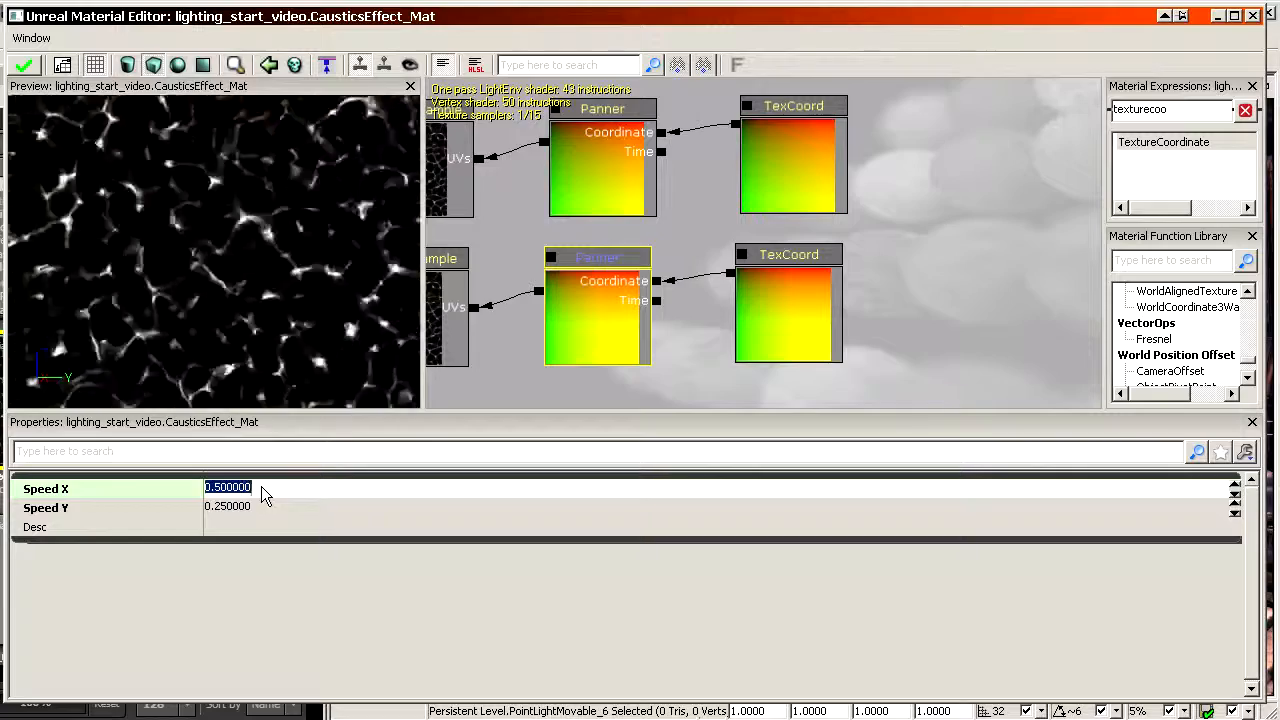
pyautogui.write('0.1')
pyautogui.press('Return')
# Raise the lower Panner's Speed Y to 0.5
pyautogui.click(596, 187)
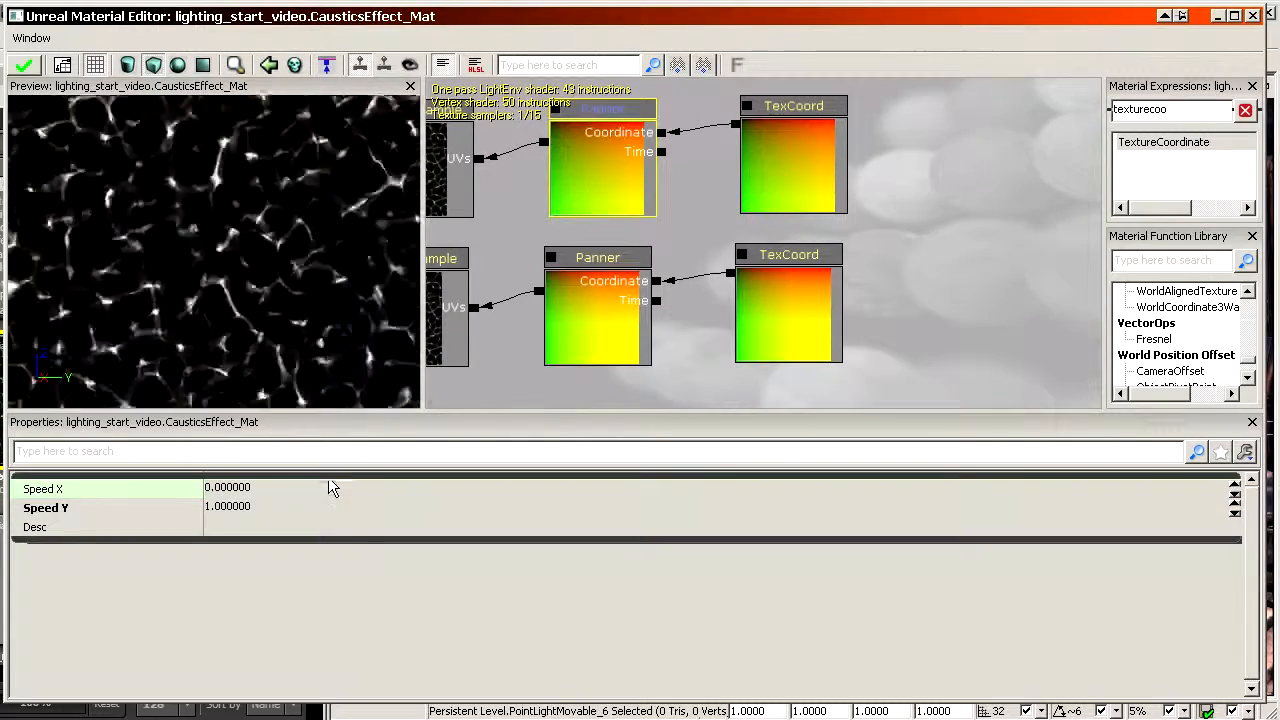
pyautogui.click(597, 300)
pyautogui.click(268, 507)
pyautogui.write('0.5')
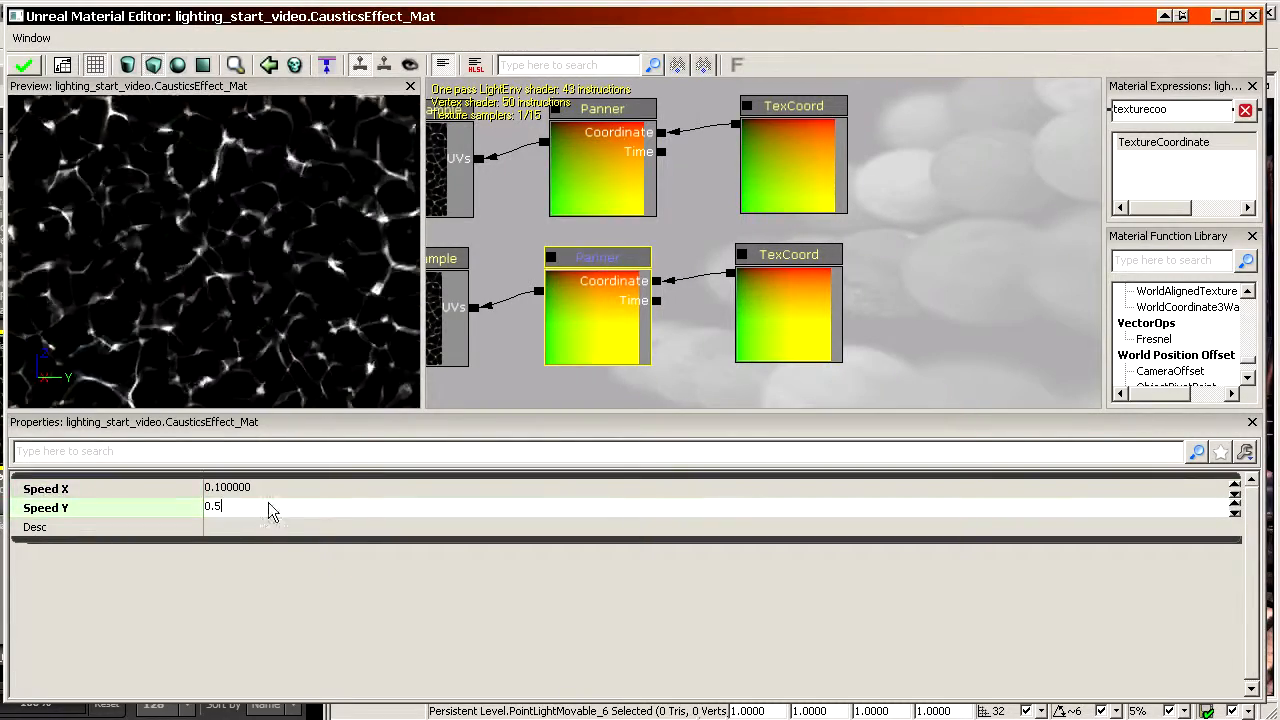
pyautogui.press('Return')
# Set both Speed Y and Speed X of the upper Panner to 0.2 and check the preview up close
pyautogui.click(627, 185)
pyautogui.click(261, 507)
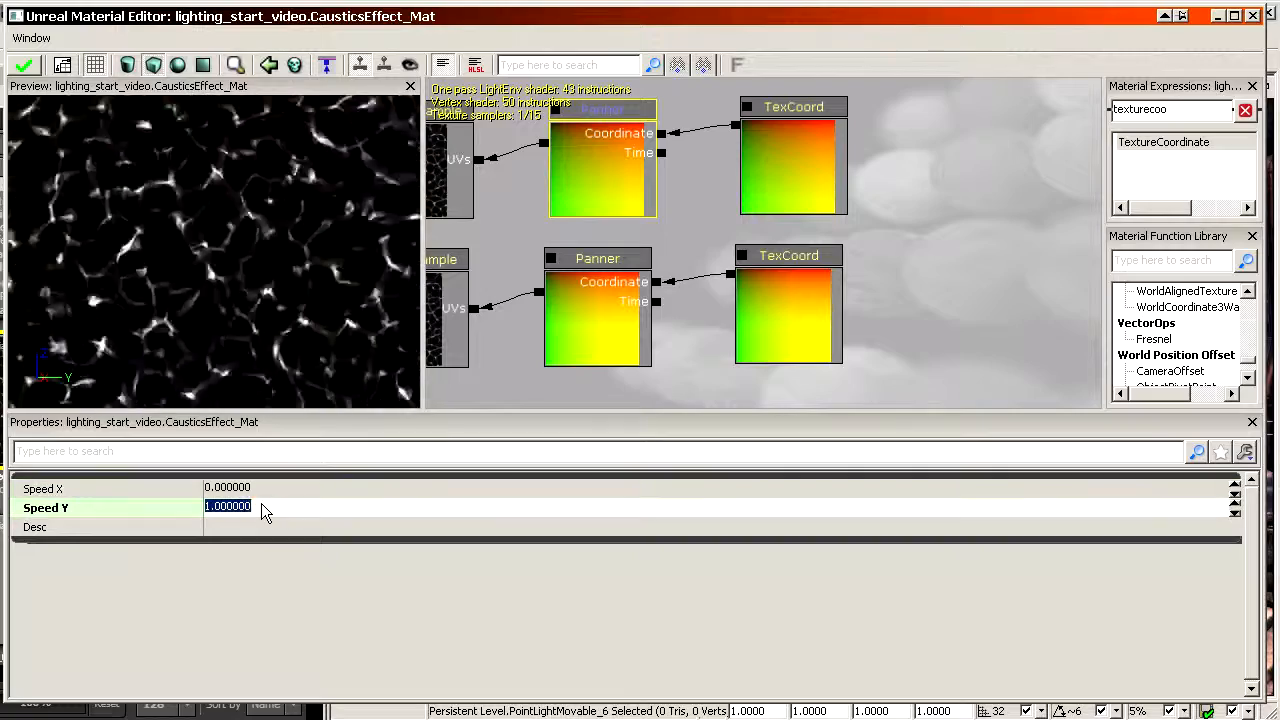
pyautogui.write('0.2')
pyautogui.press('Return')
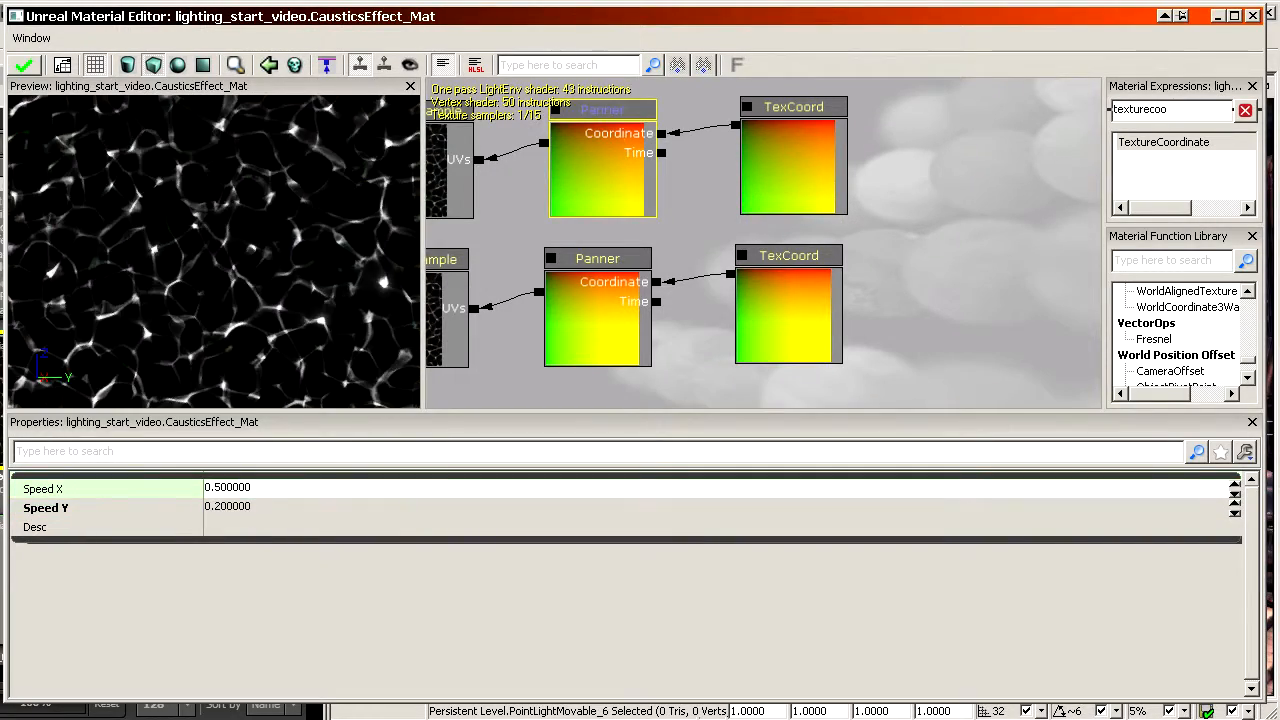
pyautogui.write('0.2')
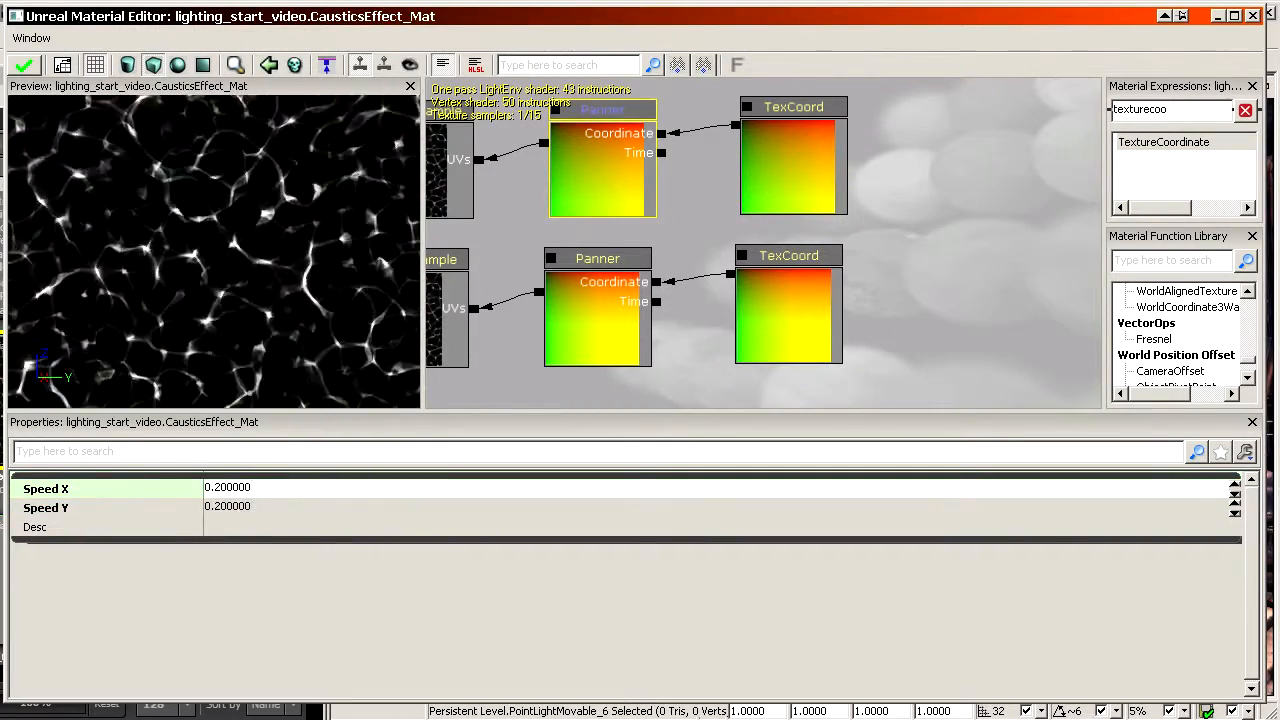
pyautogui.click(250, 310)
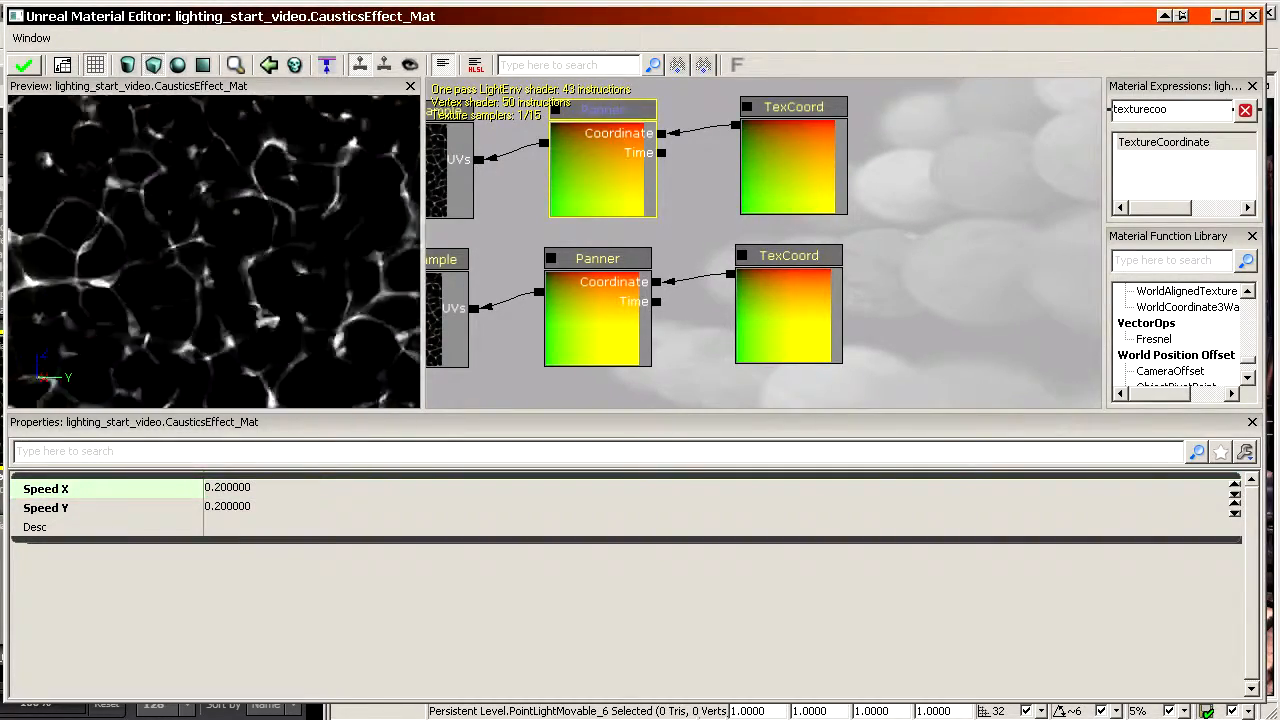
pyautogui.scroll(3, 250, 305)
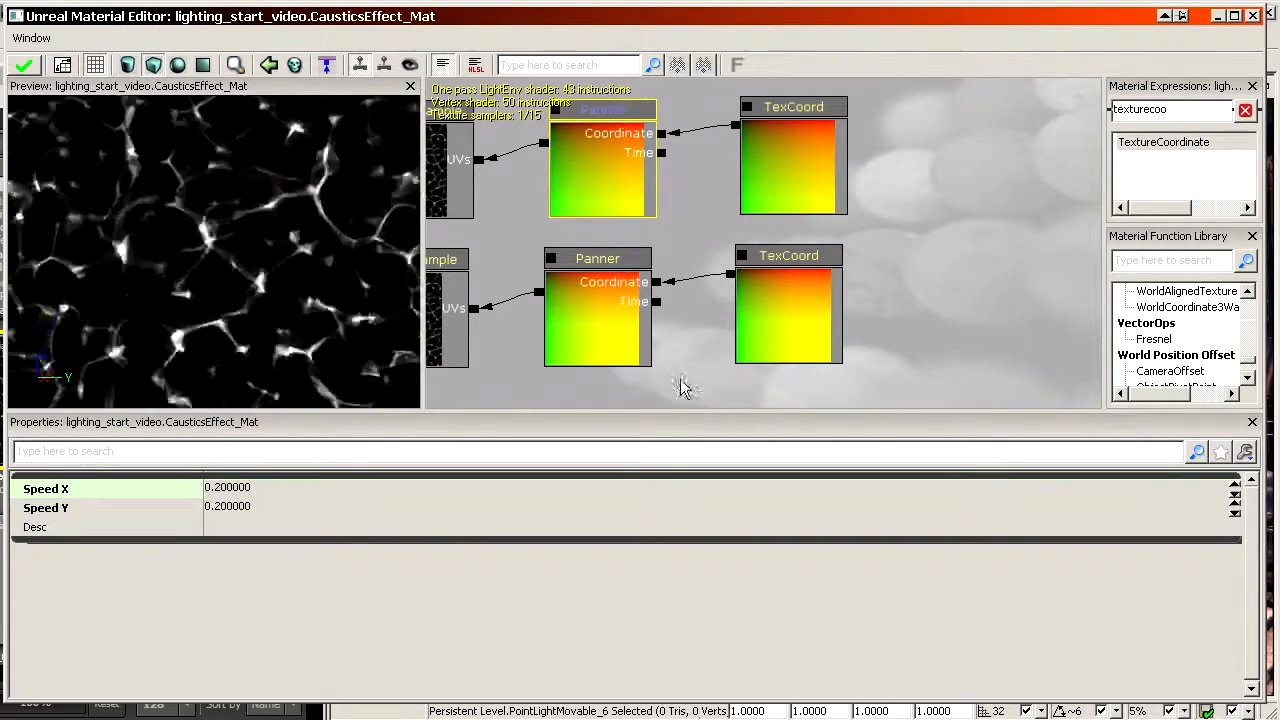
# Move the second Multiply and its 150 Constant closer to the material node, leaving a gap before the first Multiply
pyautogui.scroll(-4, 680, 379)
pyautogui.moveTo(680, 379); pyautogui.dragTo(1117, 339)
pyautogui.scroll(2, 686, 337)
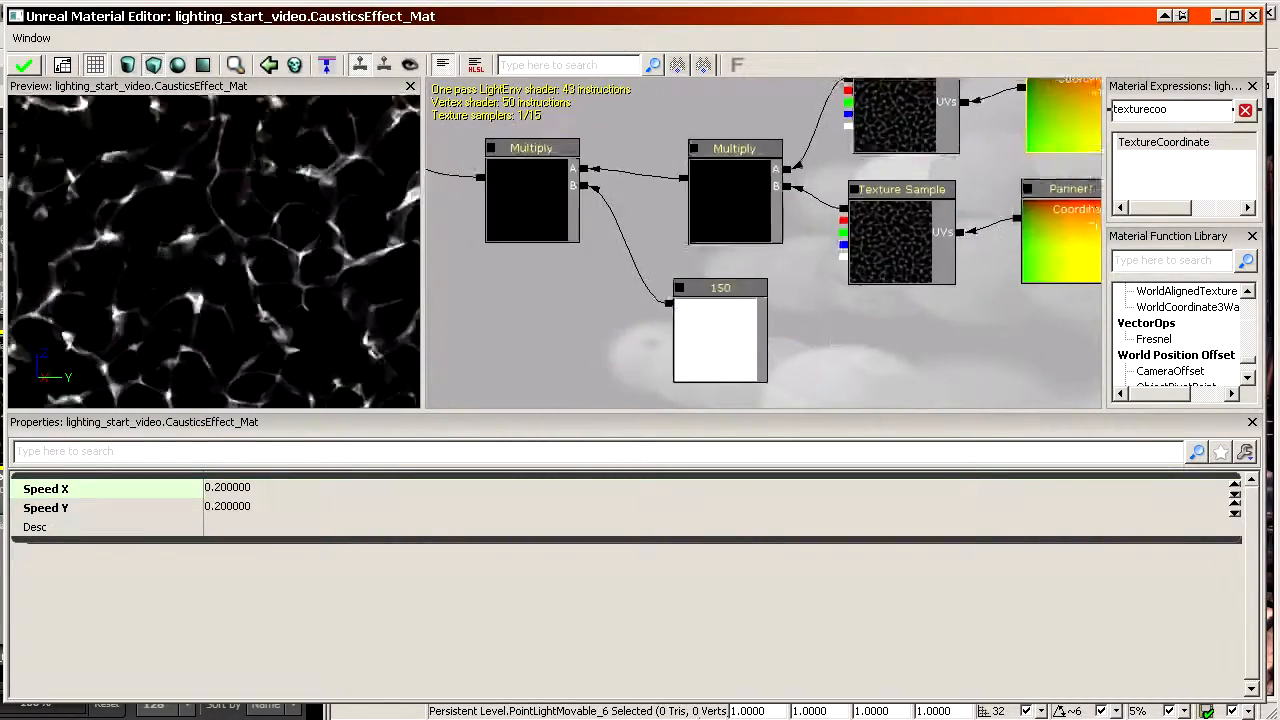
pyautogui.moveTo(466, 337); pyautogui.dragTo(686, 337)
pyautogui.click(785, 213)
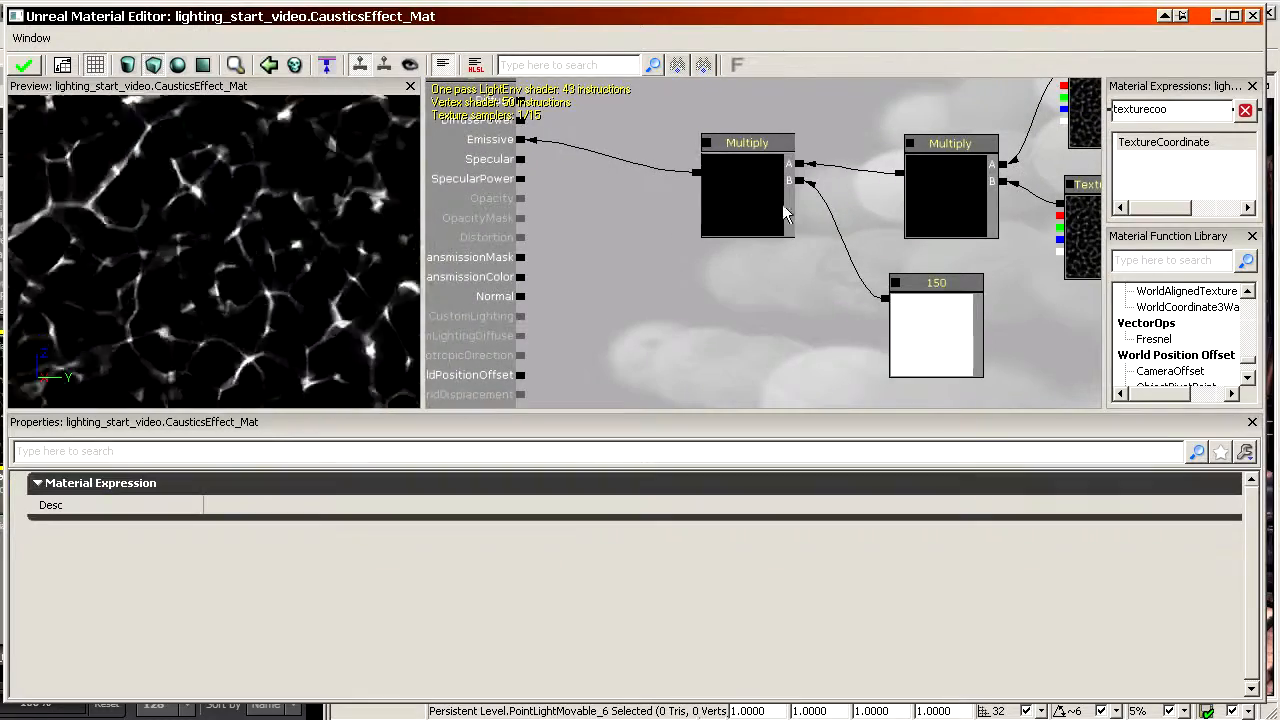
pyautogui.keyDown('ctrl'); pyautogui.click(948, 326); pyautogui.keyUp('ctrl')
pyautogui.keyDown('ctrl'); pyautogui.moveTo(760, 222); pyautogui.dragTo(645, 272); pyautogui.keyUp('ctrl')
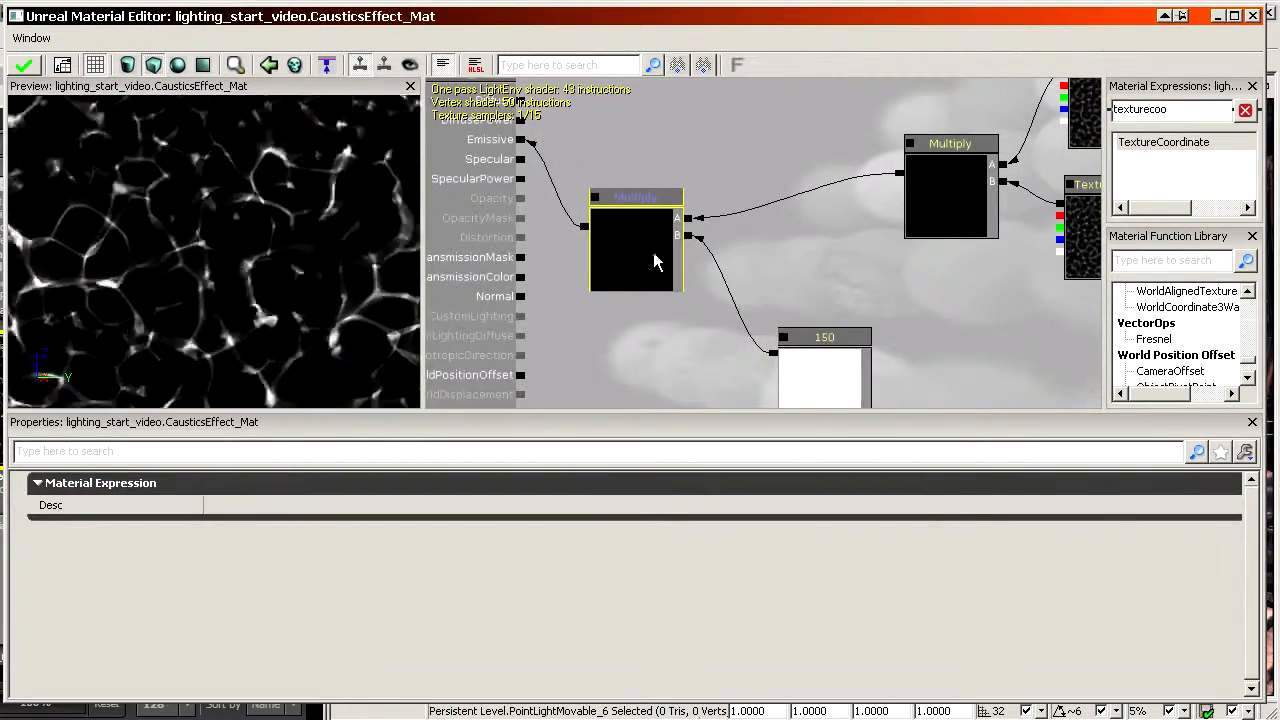
pyautogui.keyDown('ctrl'); pyautogui.moveTo(836, 383); pyautogui.dragTo(766, 353); pyautogui.keyUp('ctrl')
pyautogui.moveTo(850, 285); pyautogui.dragTo(551, 359)
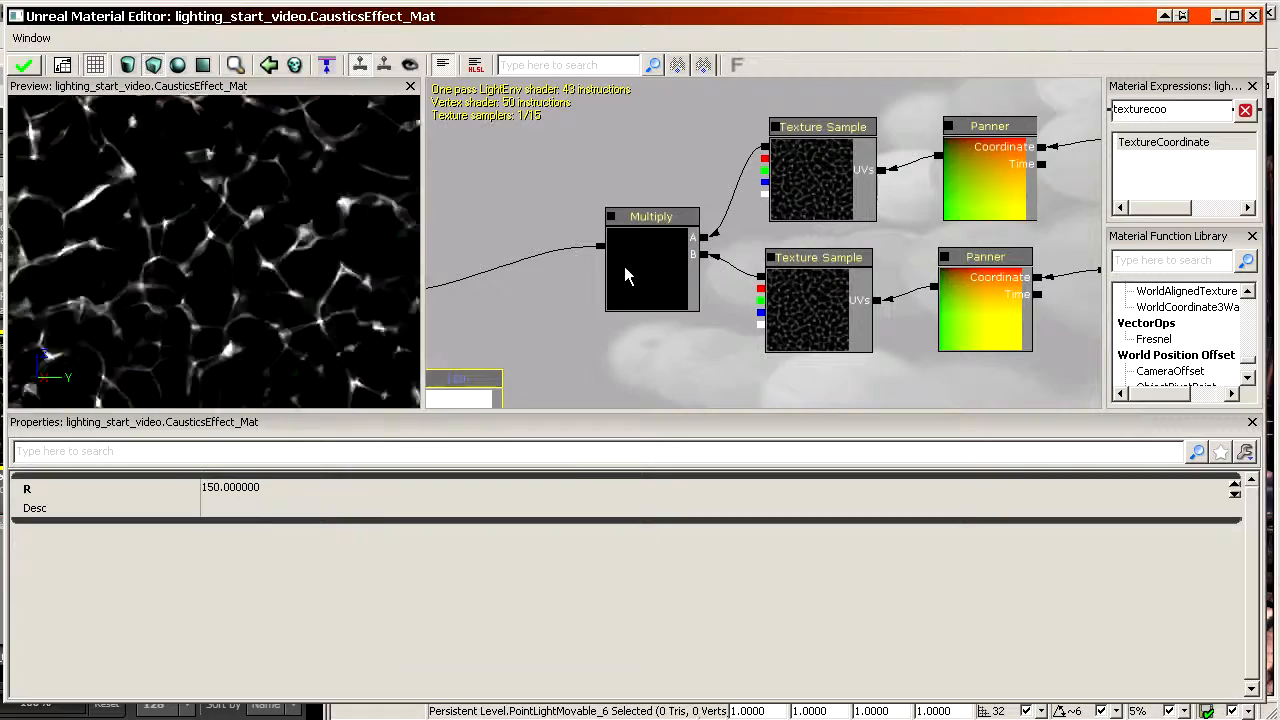
pyautogui.click(630, 294)
pyautogui.keyDown('ctrl'); pyautogui.moveTo(631, 310); pyautogui.dragTo(654, 251); pyautogui.keyUp('ctrl')
pyautogui.moveTo(460, 380); pyautogui.dragTo(728, 358)
# Insert a Power node between the two Multiply nodes, wiring the first Multiply to Base and the Power output to the second Multiply's A
pyautogui.scroll(1, 728, 358)
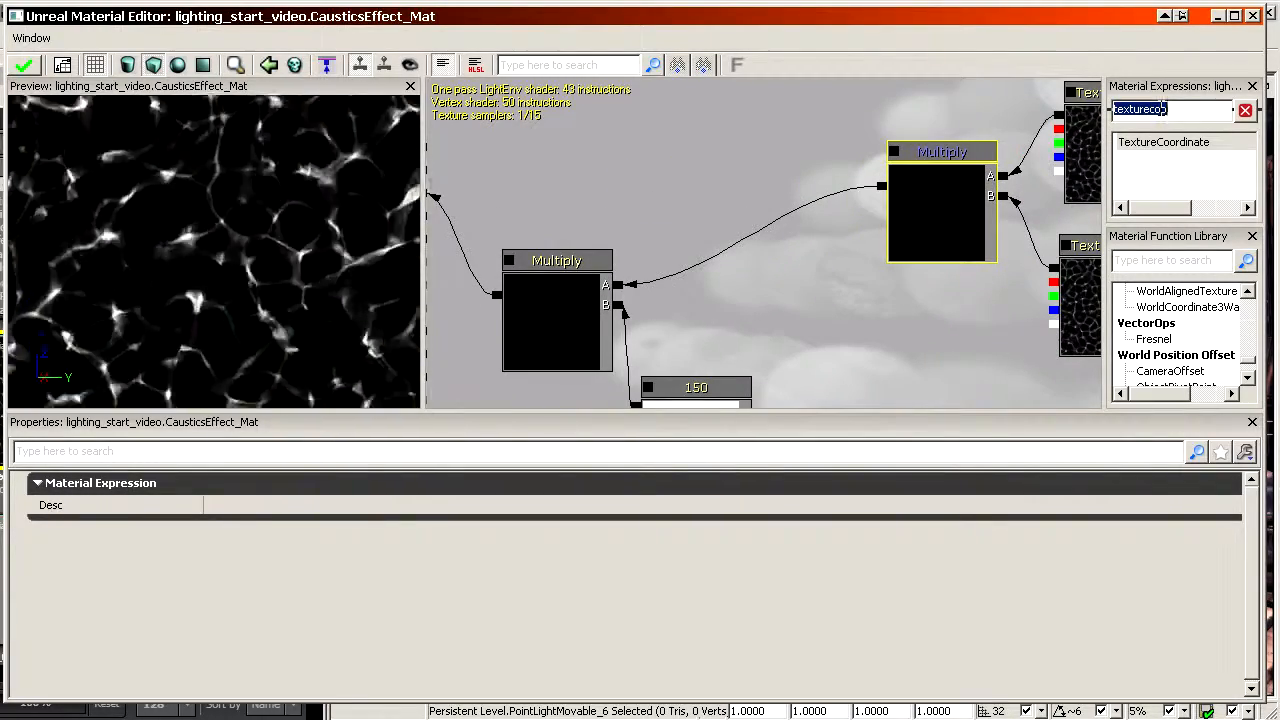
pyautogui.write('power')
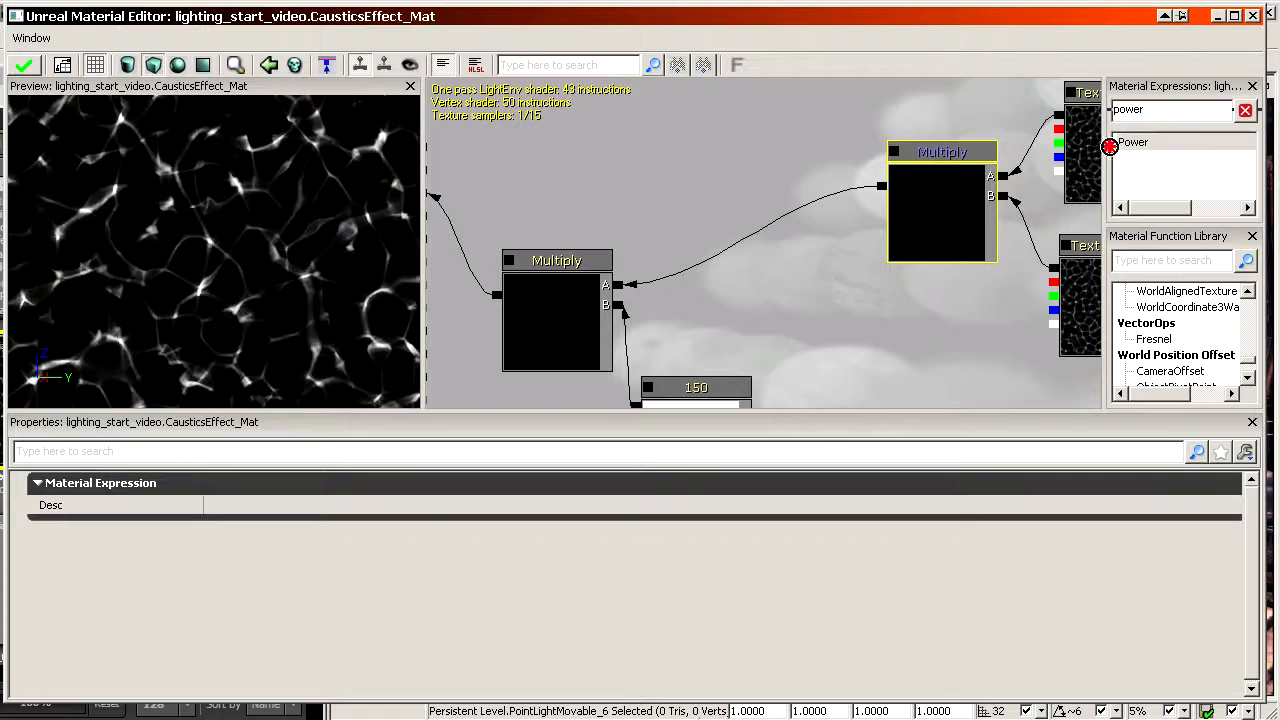
pyautogui.moveTo(700, 213); pyautogui.dragTo(616, 285)
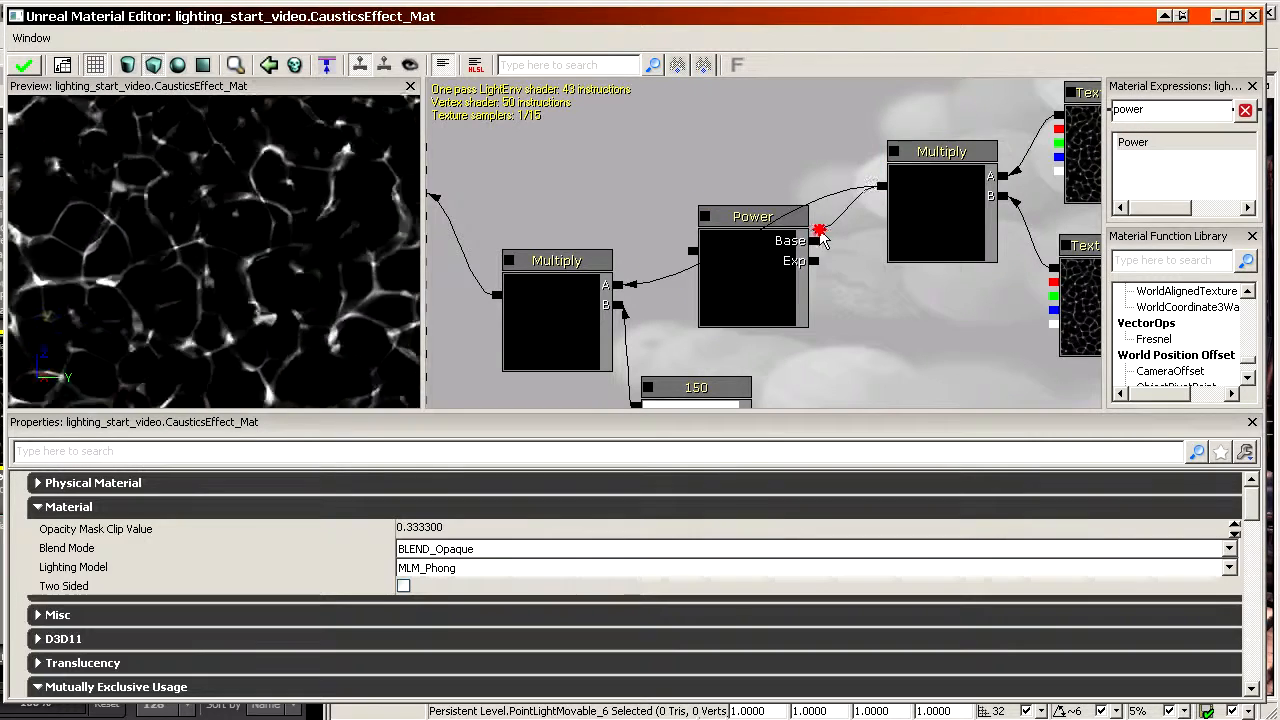
pyautogui.moveTo(881, 186); pyautogui.dragTo(814, 241)
pyautogui.moveTo(697, 258); pyautogui.dragTo(627, 297)
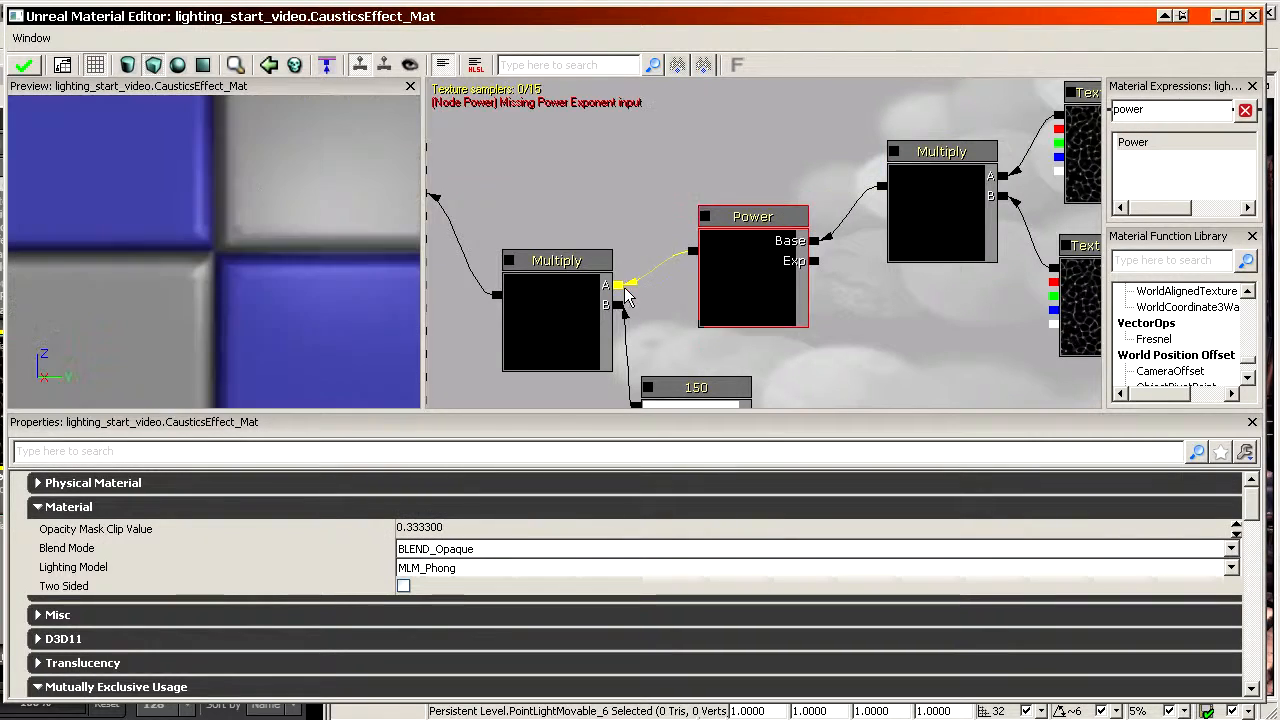
# Add a Constant node wired to the Power node's Exp input and set its R value to 1.25
pyautogui.click(853, 290)
pyautogui.moveTo(814, 261); pyautogui.dragTo(846, 318)
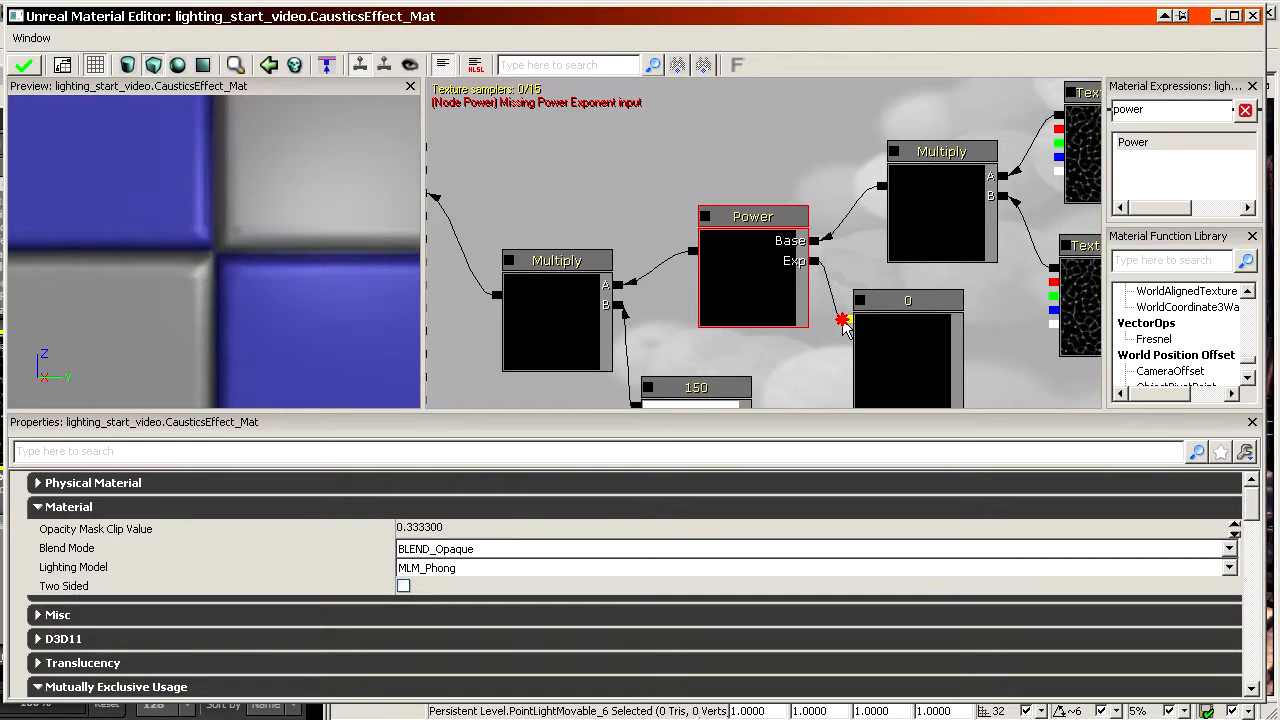
pyautogui.click(906, 340)
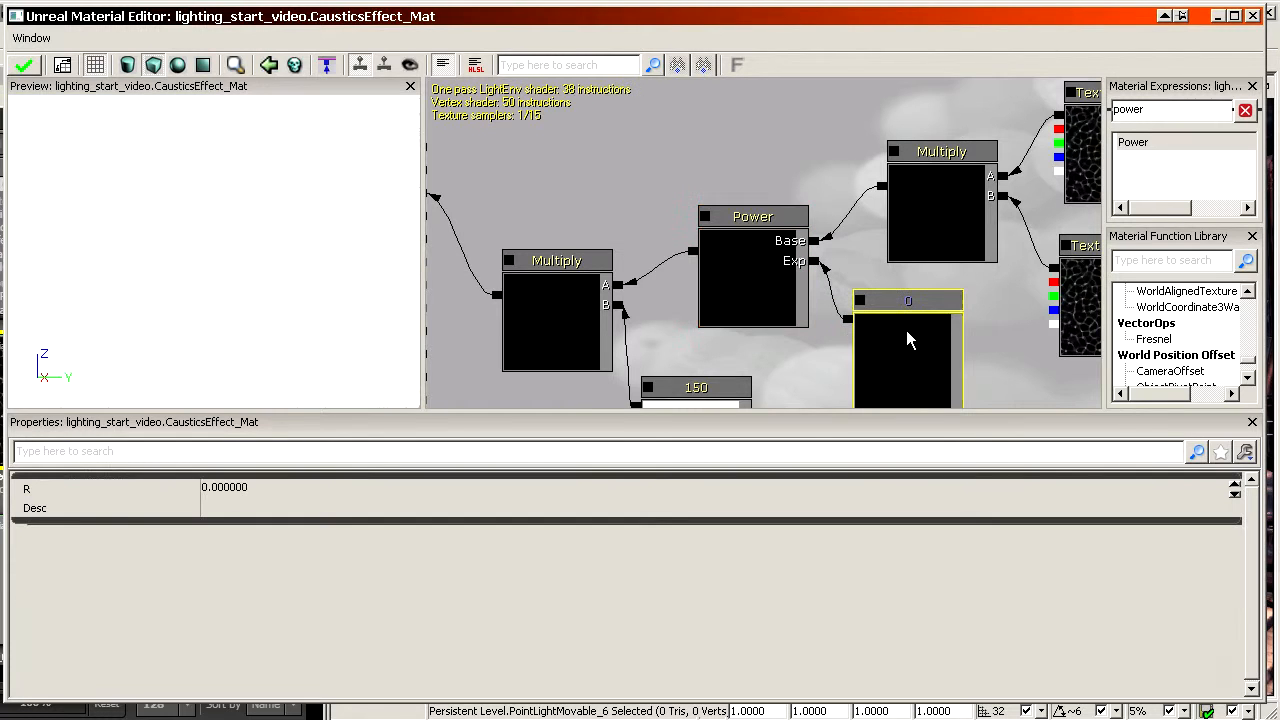
pyautogui.click(319, 488)
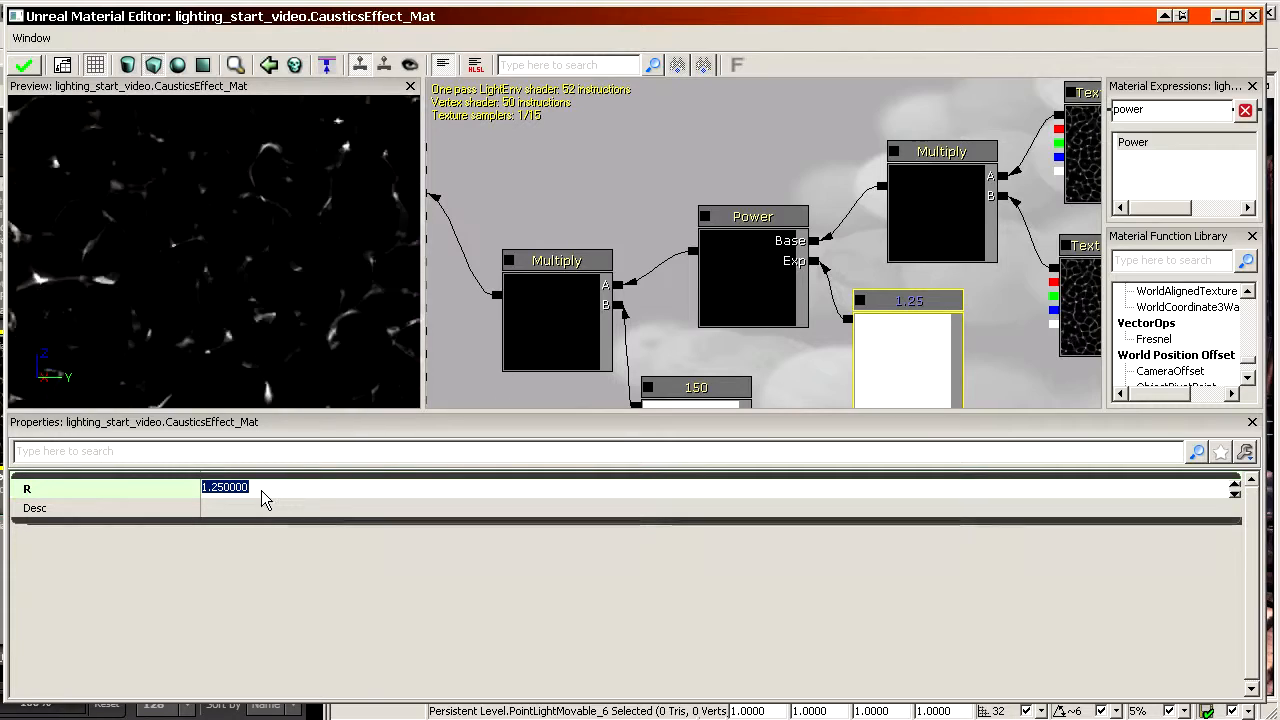
# Try exponent values of 1 and 1.5 on the Power node's Constant and return it to 1.25, comparing the preview
pyautogui.write('1')
pyautogui.press('Return')
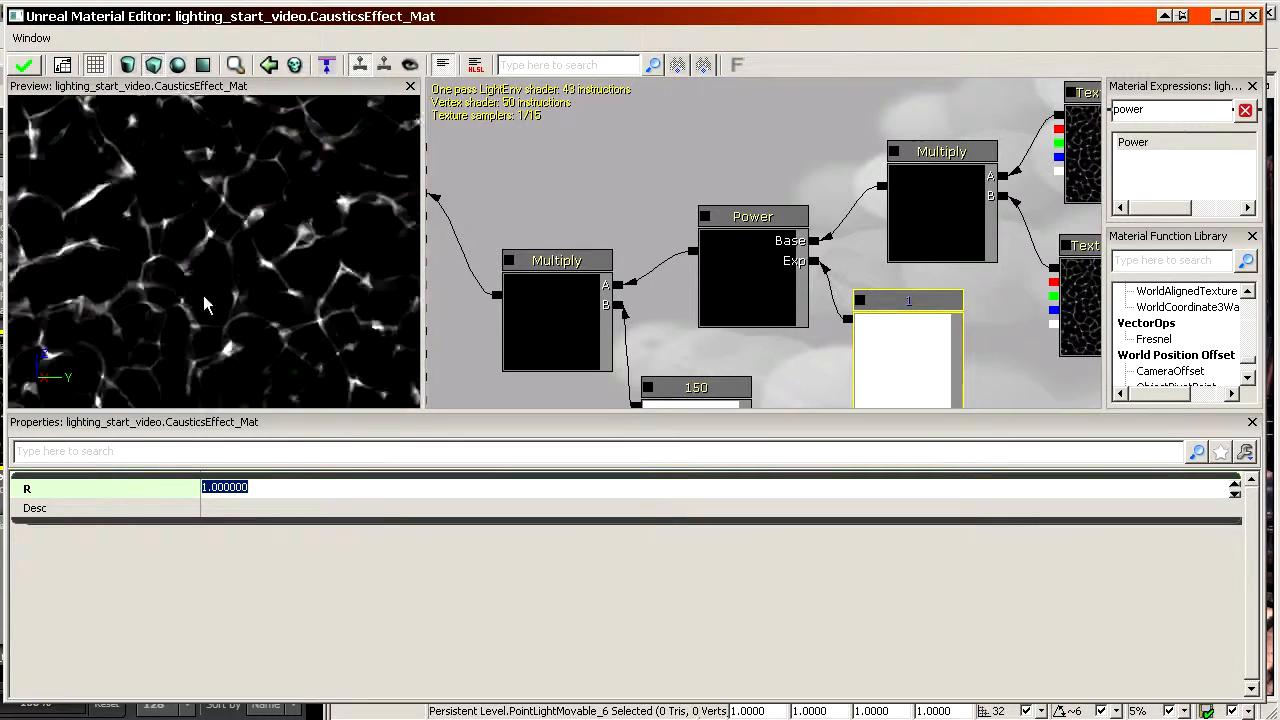
pyautogui.write('1.5')
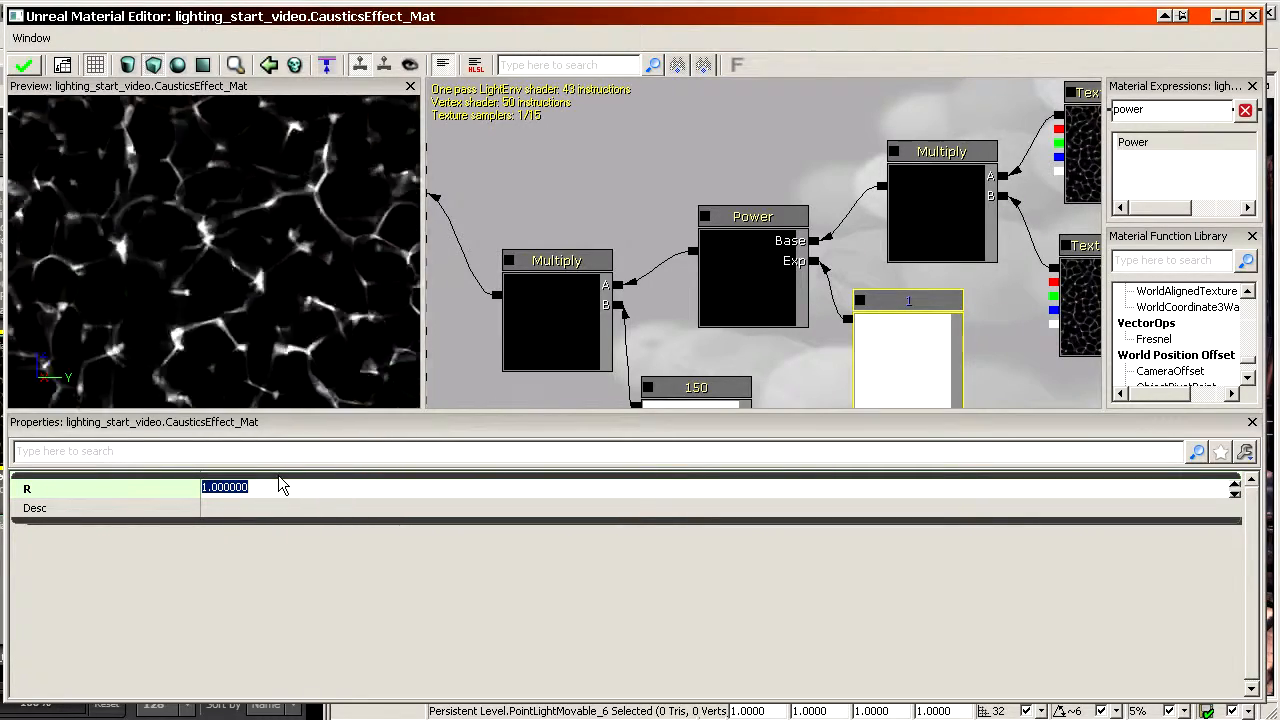
pyautogui.press('Return')
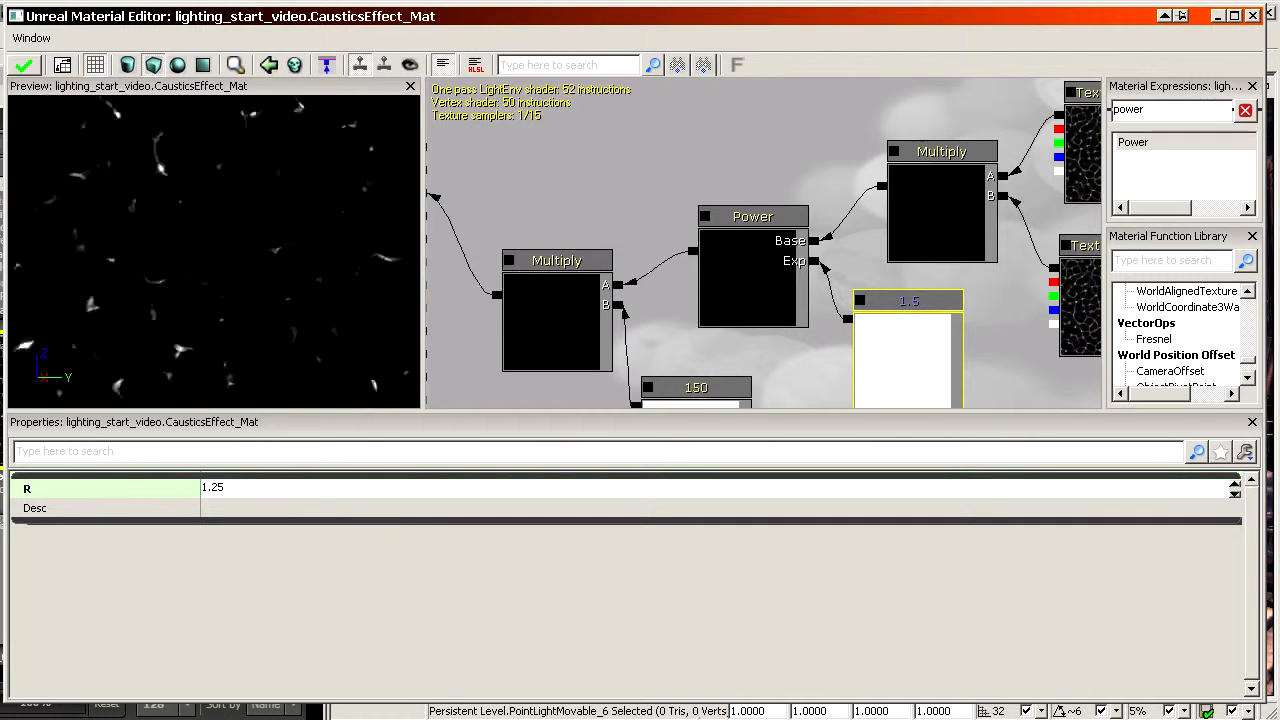
pyautogui.click(257, 292)
pyautogui.moveTo(257, 292)
pyautogui.mouseDown(button='right')
pyautogui.moveTo(257, 350)
pyautogui.moveTo(257, 325)
pyautogui.moveTo(276, 309)
pyautogui.mouseUp(button='right')
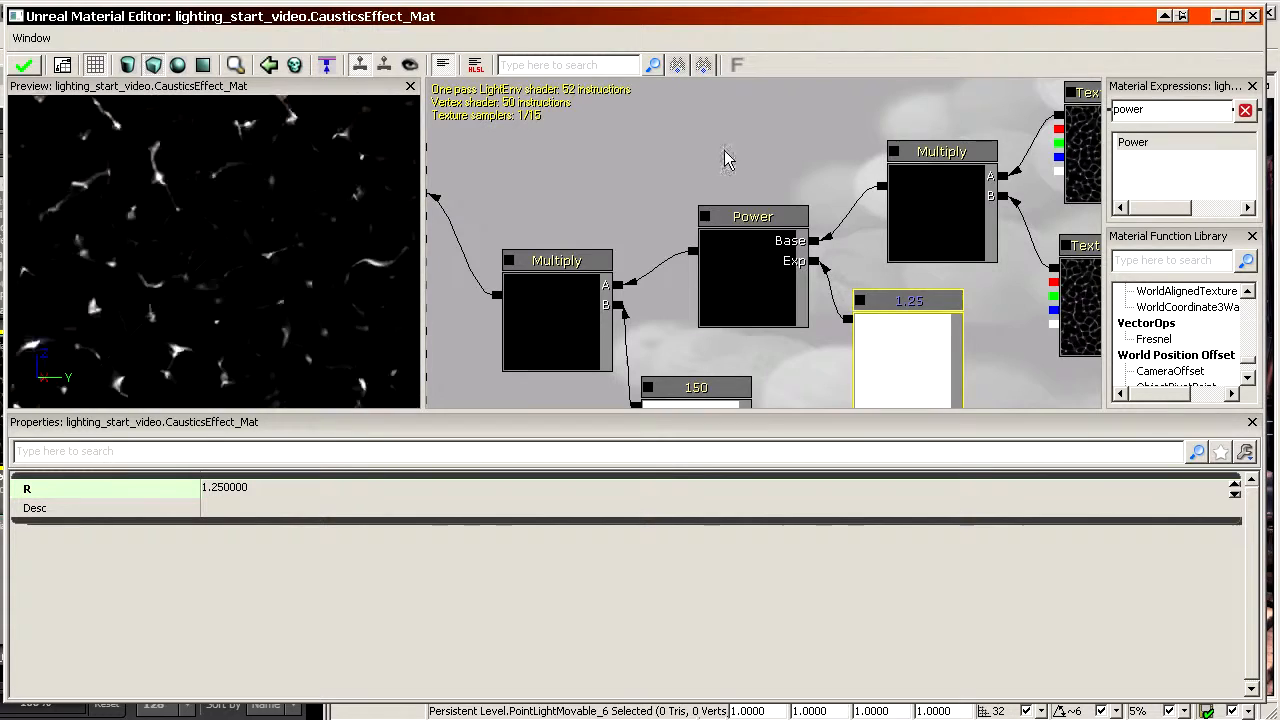
# Select the expression nodes together and shift them away from the material node to make room for another node
pyautogui.scroll(-5, 720, 200)
pyautogui.keyDown('ctrl'); pyautogui.keyDown('alt'); pyautogui.moveTo(715, 218); pyautogui.dragTo(1087, 381); pyautogui.keyUp('alt'); pyautogui.keyUp('ctrl')
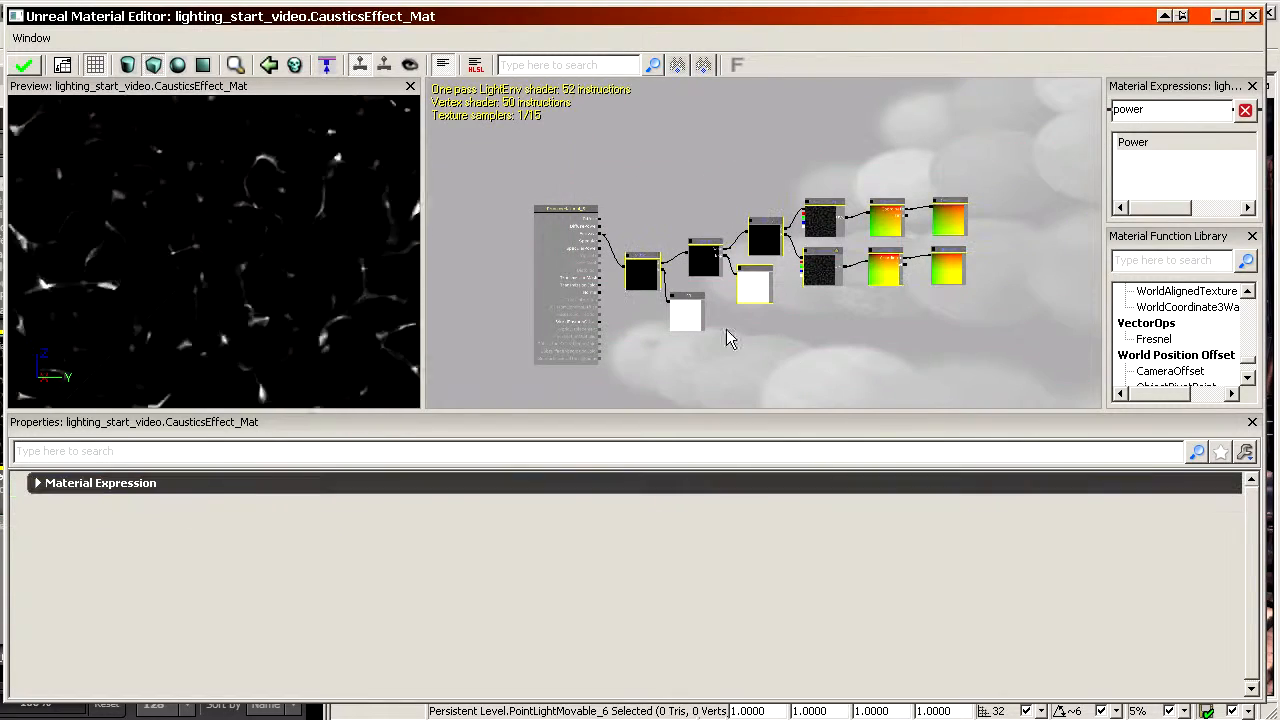
pyautogui.keyDown('ctrl'); pyautogui.moveTo(643, 276); pyautogui.dragTo(685, 277); pyautogui.keyUp('ctrl')
# Place an Add node between the material node and the brightness Multiply, and wire the Multiply output to its A input
pyautogui.scroll(5, 640, 281)
pyautogui.moveTo(528, 187); pyautogui.dragTo(701, 241)
pyautogui.click(676, 188)
pyautogui.click(678, 192)
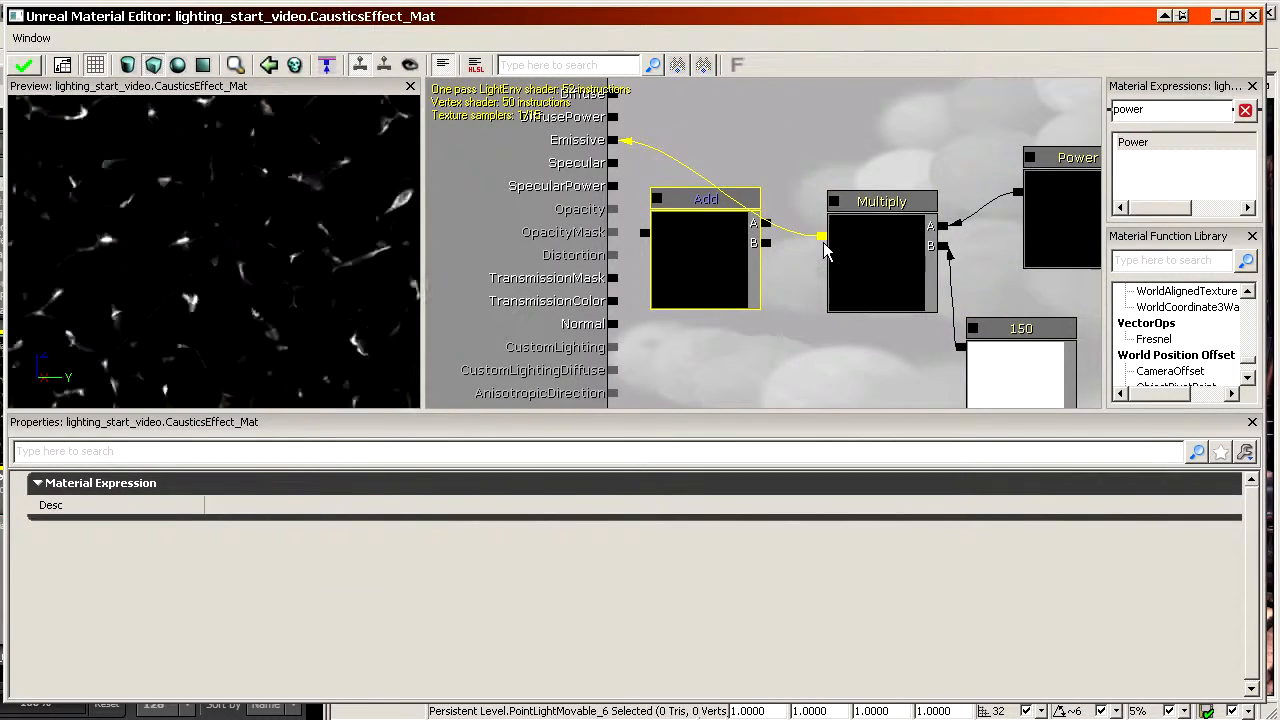
pyautogui.keyDown('ctrl'); pyautogui.moveTo(701, 248); pyautogui.dragTo(711, 248); pyautogui.keyUp('ctrl')
pyautogui.keyDown('ctrl'); pyautogui.click(718, 274); pyautogui.keyUp('ctrl')
pyautogui.click(717, 261)
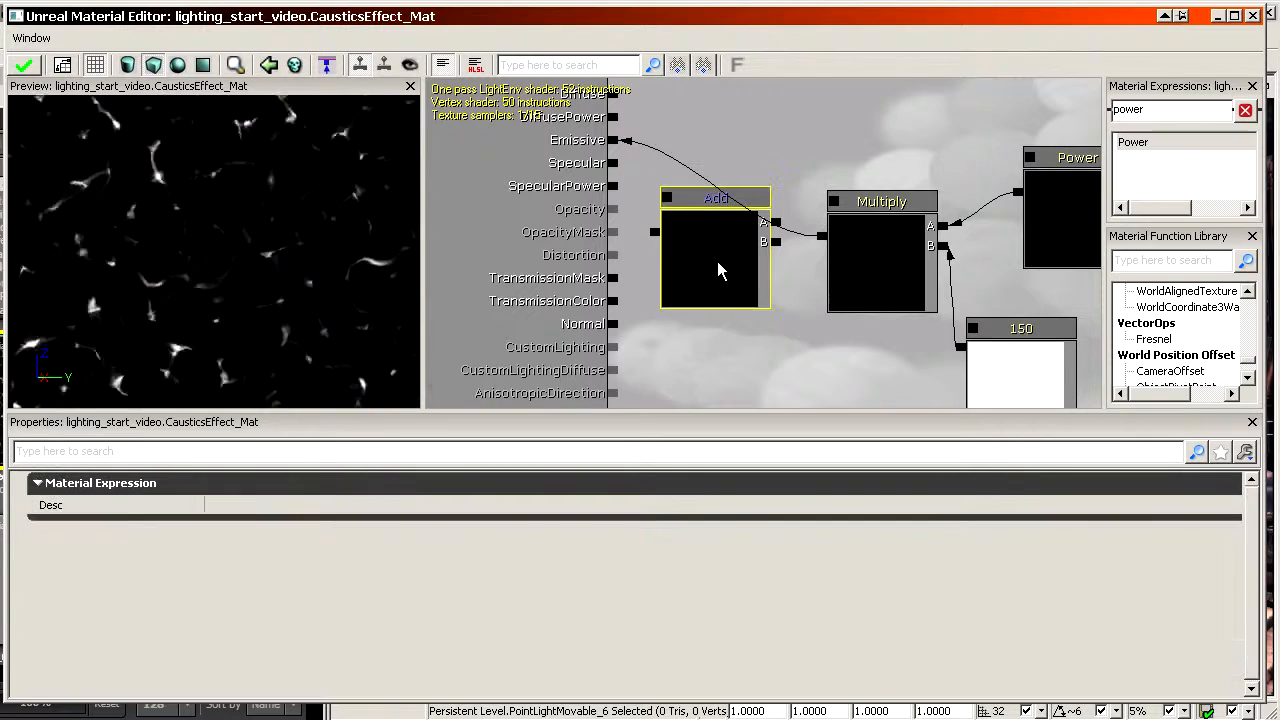
pyautogui.moveTo(822, 236); pyautogui.dragTo(776, 222)
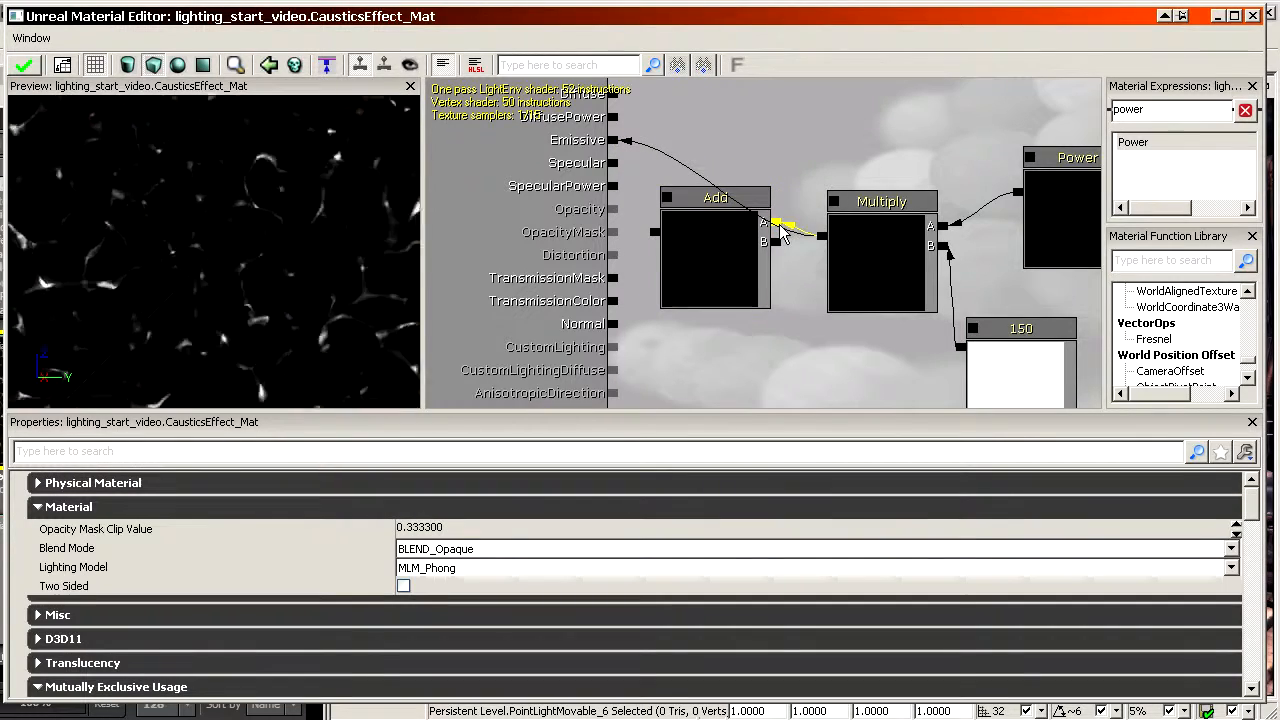
# Add a Constant node wired to the Add node's B input and set its R value to 0.1
pyautogui.moveTo(813, 312); pyautogui.dragTo(822, 290)
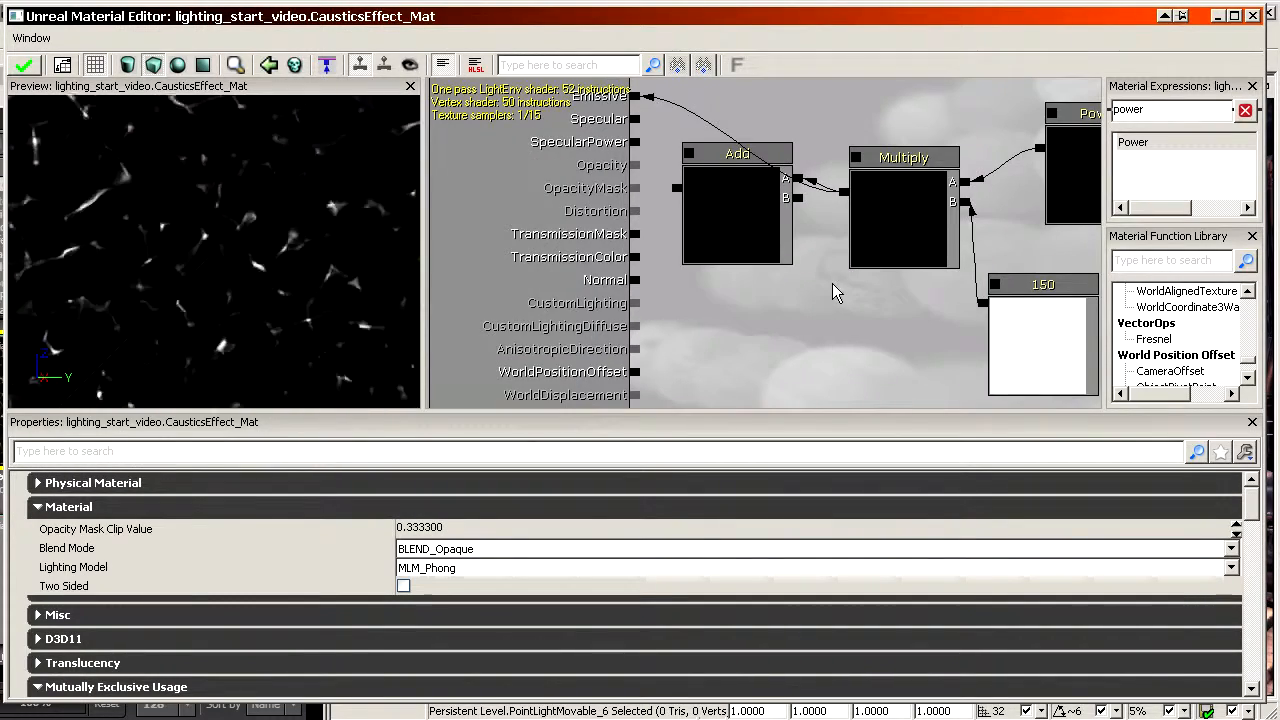
pyautogui.click(832, 283)
pyautogui.moveTo(798, 198); pyautogui.dragTo(826, 313)
pyautogui.click(428, 488)
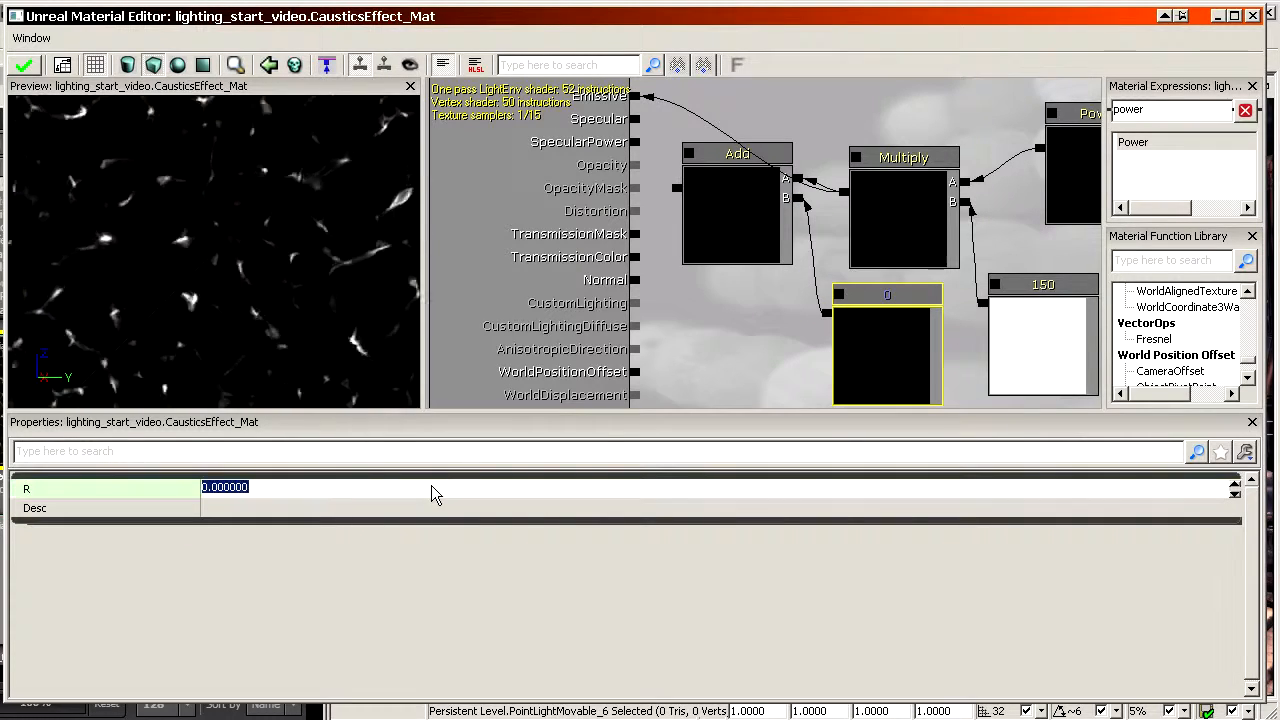
pyautogui.write('0.')
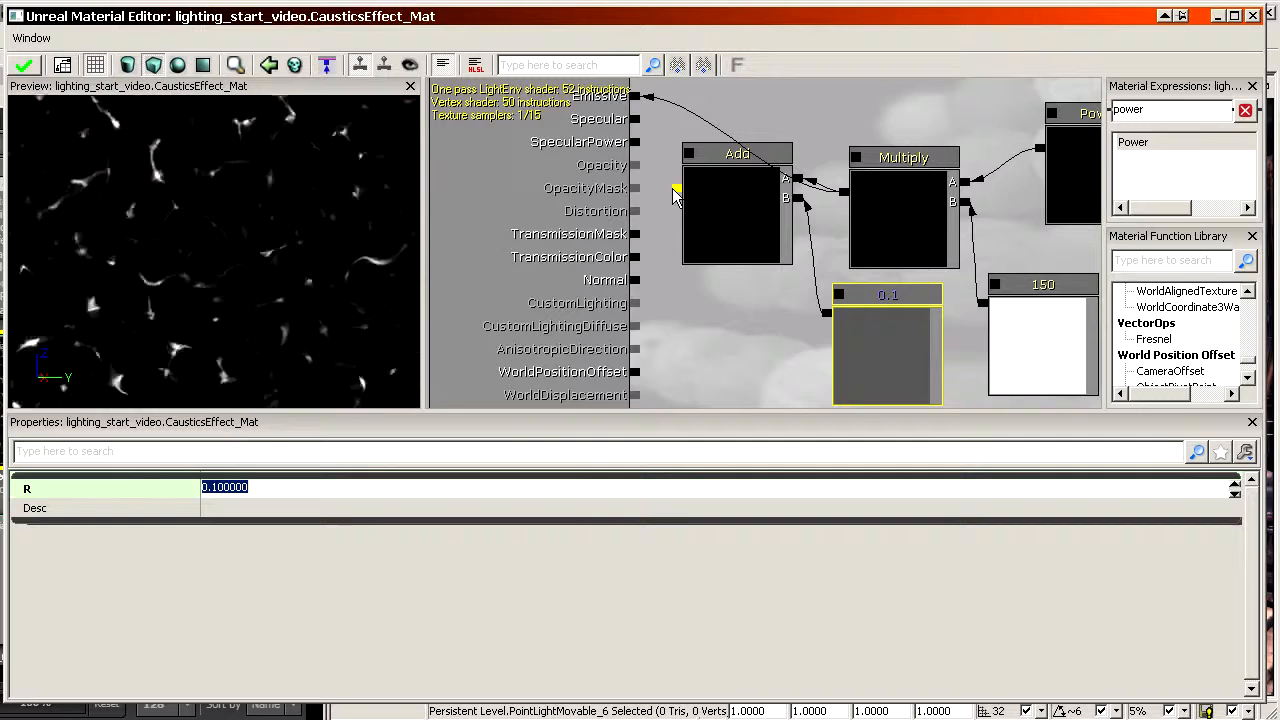
# Connect the Add node's output to the material's Emissive input in place of the Multiply and check the preview
pyautogui.click(660, 130)
pyautogui.moveTo(654, 114); pyautogui.dragTo(640, 231)
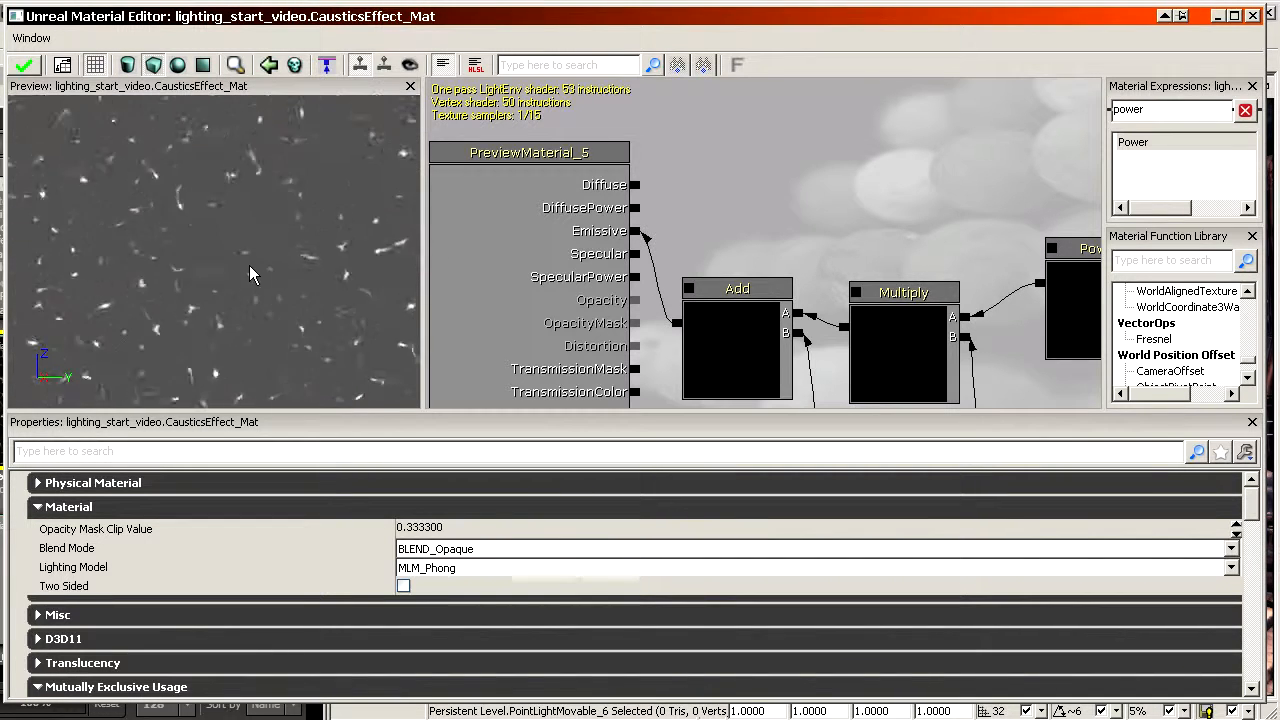
pyautogui.scroll(-4, 440, 170)
pyautogui.moveTo(759, 269); pyautogui.dragTo(668, 260)
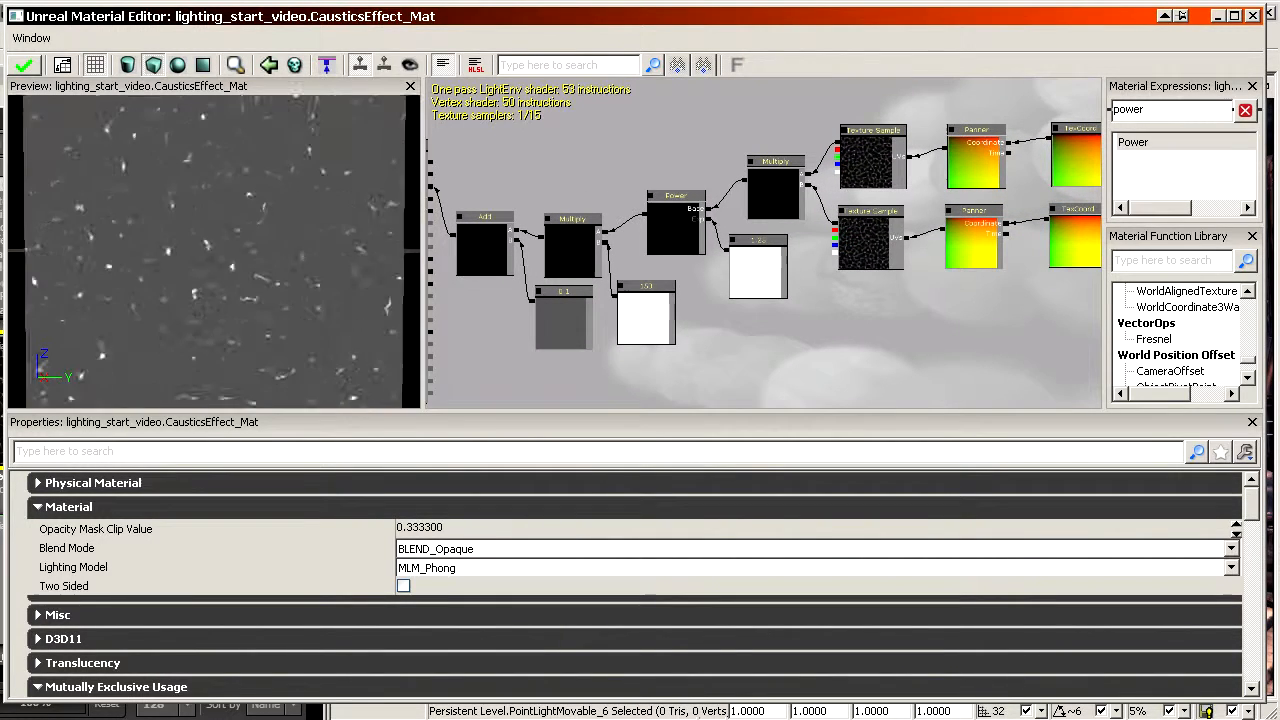
pyautogui.moveTo(214, 250); pyautogui.dragTo(214, 230, button='right')
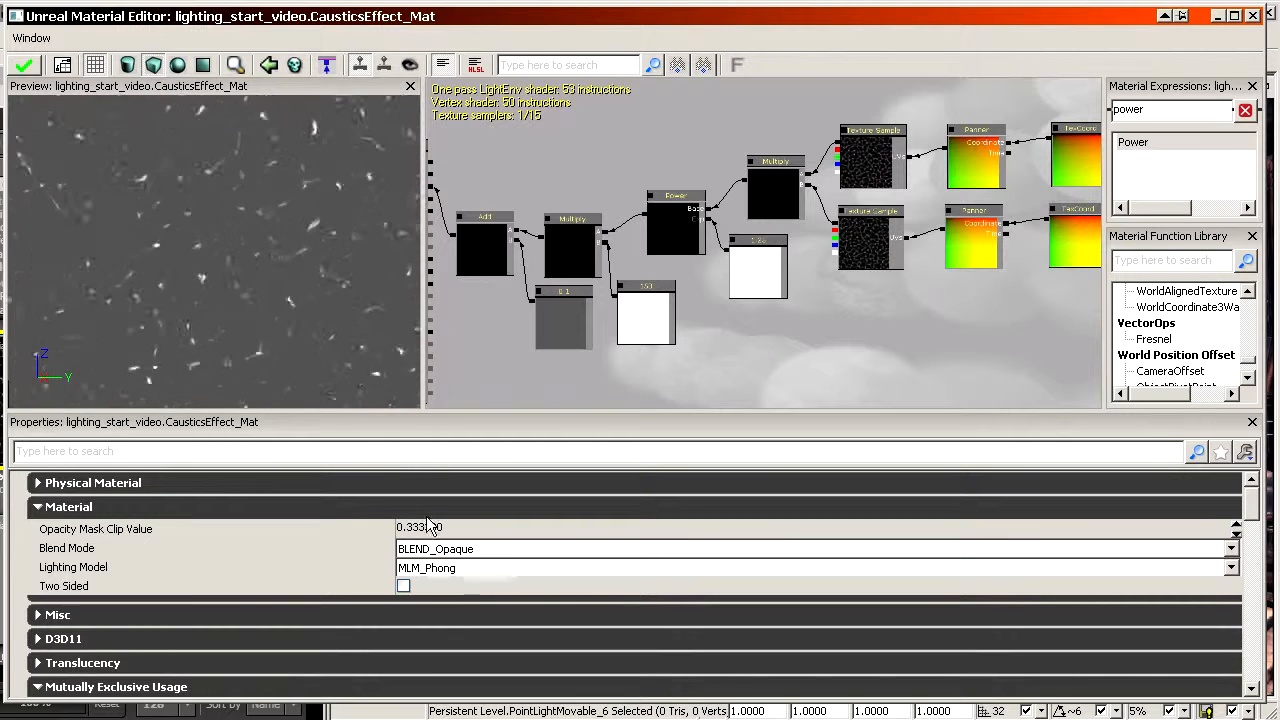
# Set the material's Lighting Model to MLM_Unlit and enable Used As Light Function, applying the changes to the material
pyautogui.click(440, 568)
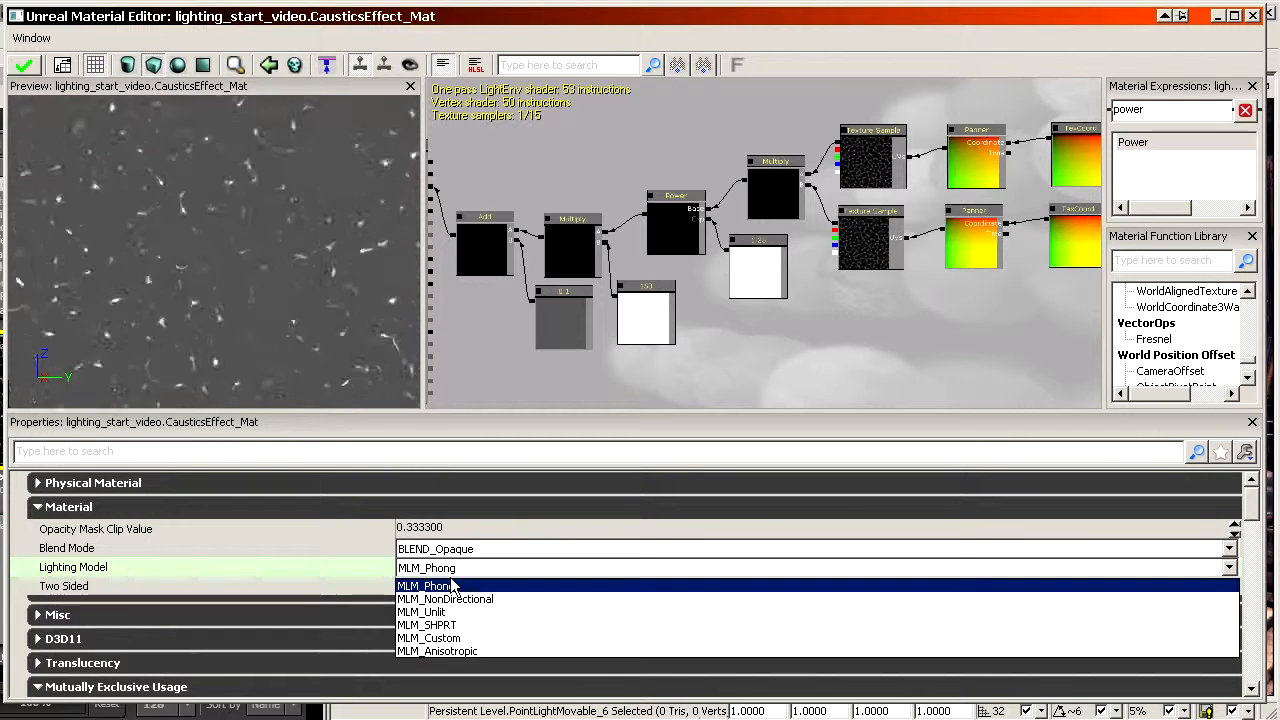
pyautogui.click(450, 612)
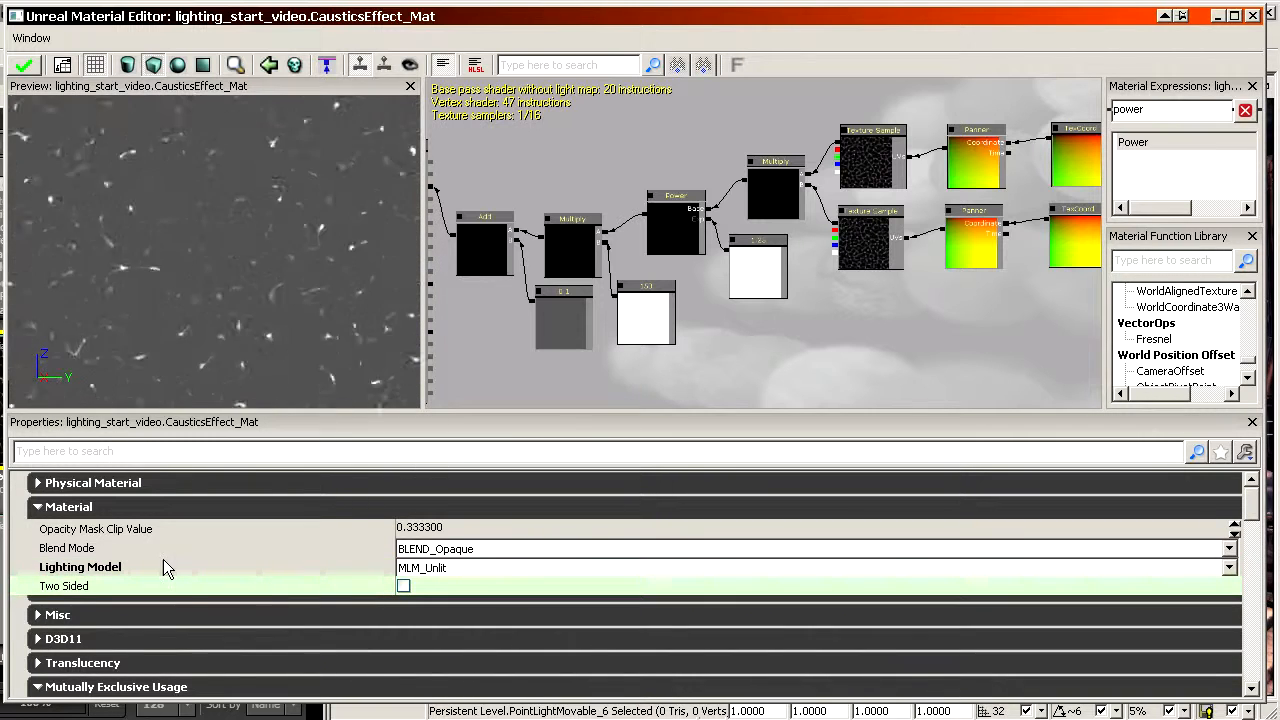
pyautogui.scroll(-4, 160, 570)
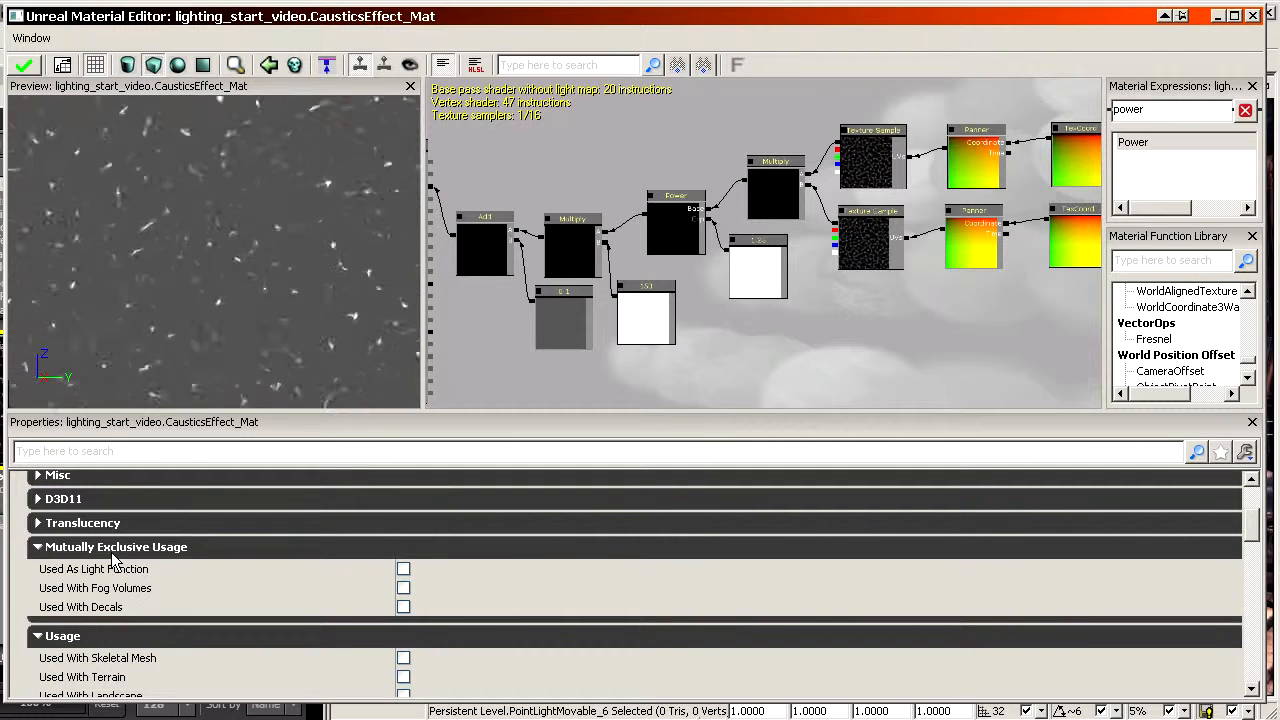
pyautogui.click(124, 573)
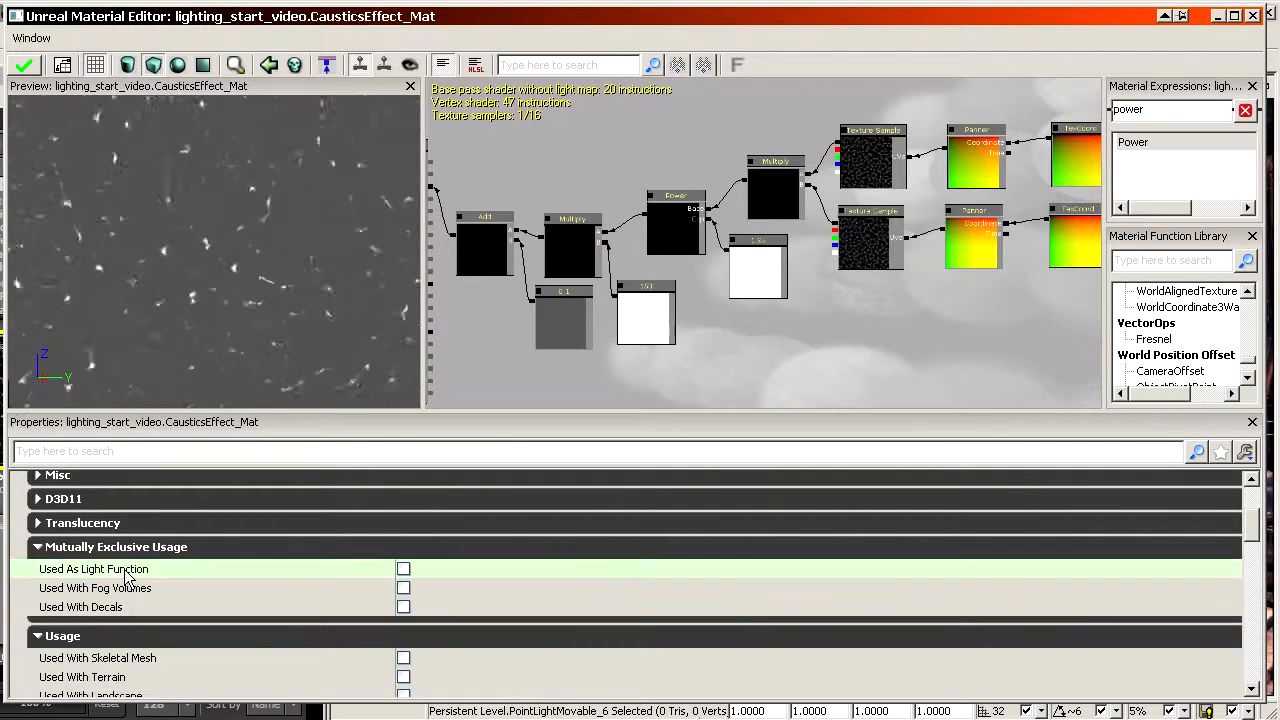
pyautogui.doubleClick(177, 571)
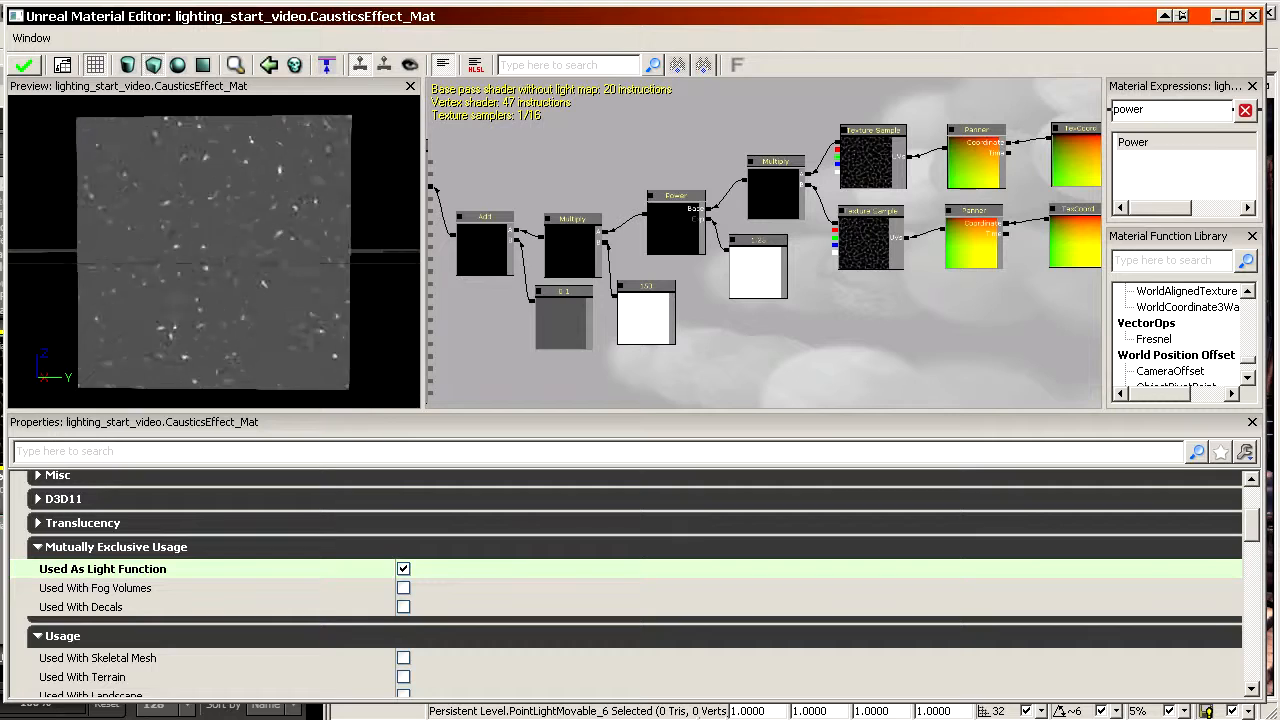
pyautogui.click(24, 66)
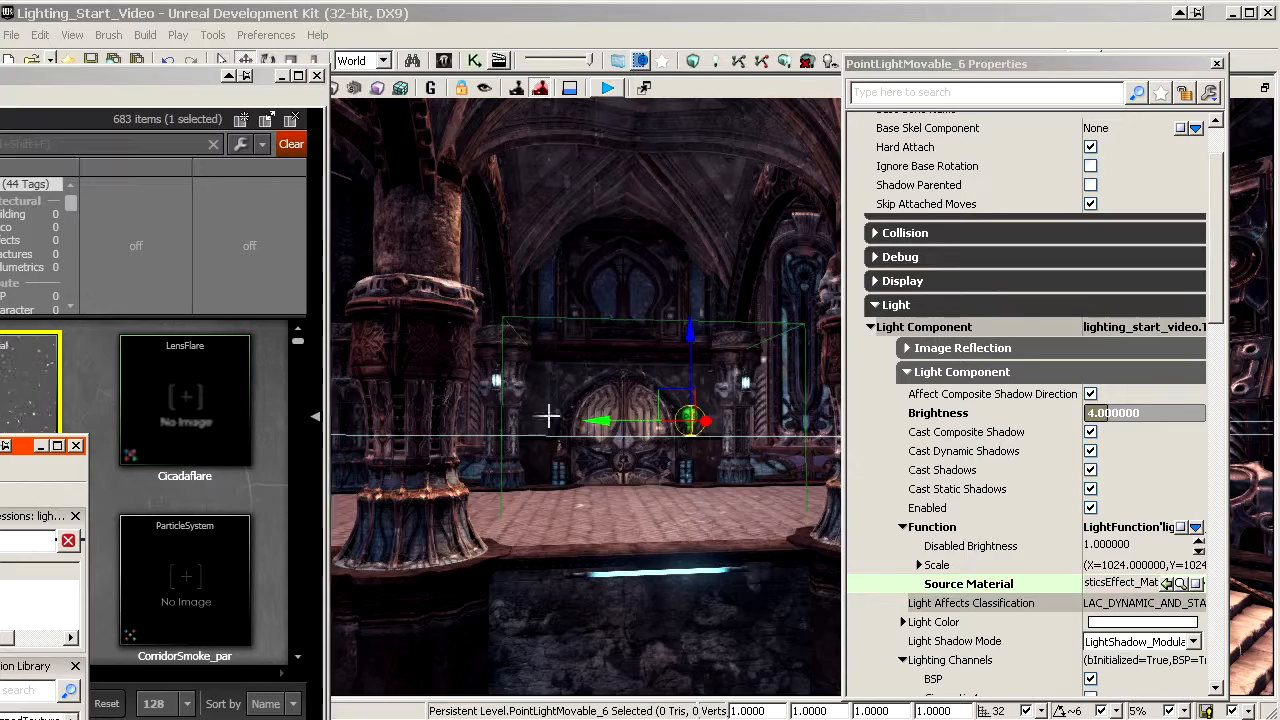
# Inspect the point light's caustics on the door, walls and brick floor in the level from several views
pyautogui.moveTo(549, 416); pyautogui.dragTo(562, 260)
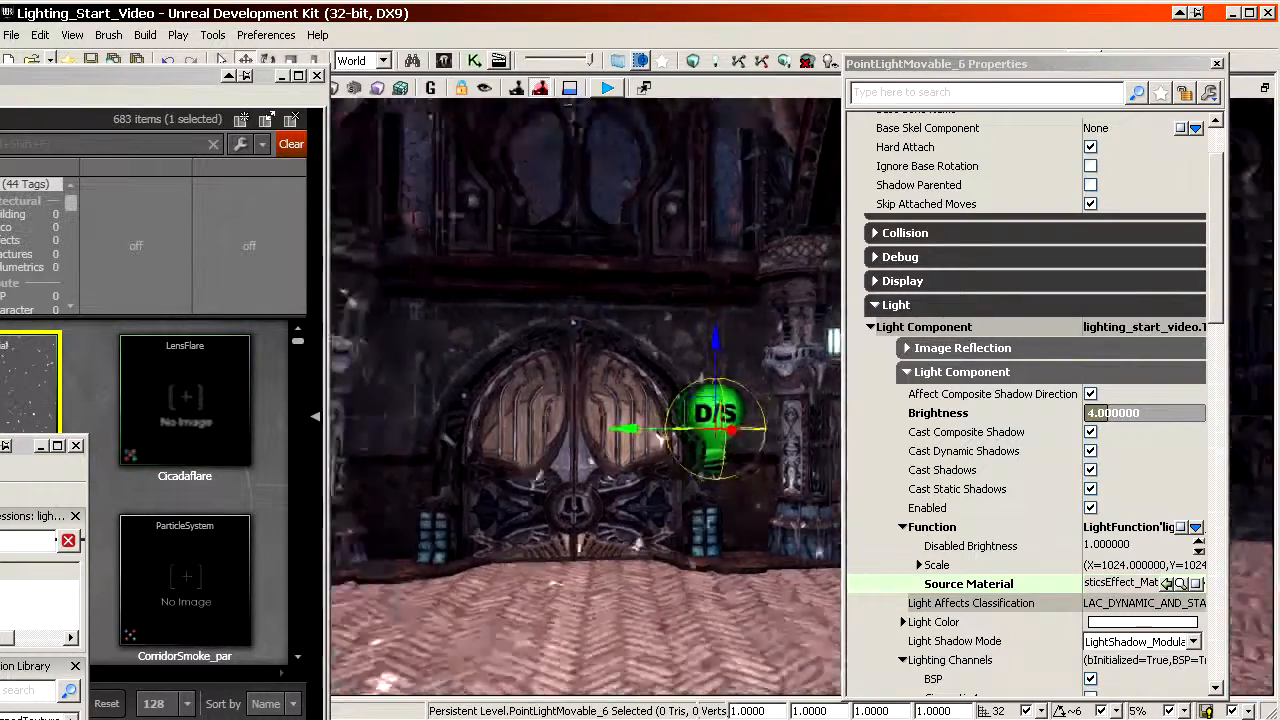
pyautogui.moveTo(719, 468); pyautogui.dragTo(719, 600)
pyautogui.moveTo(719, 468)
pyautogui.mouseDown(button='right')
pyautogui.moveTo(710, 580)
pyautogui.moveTo(712, 330)
pyautogui.moveTo(712, 490)
pyautogui.mouseUp(button='right')
pyautogui.moveTo(712, 490); pyautogui.dragTo(687, 321)
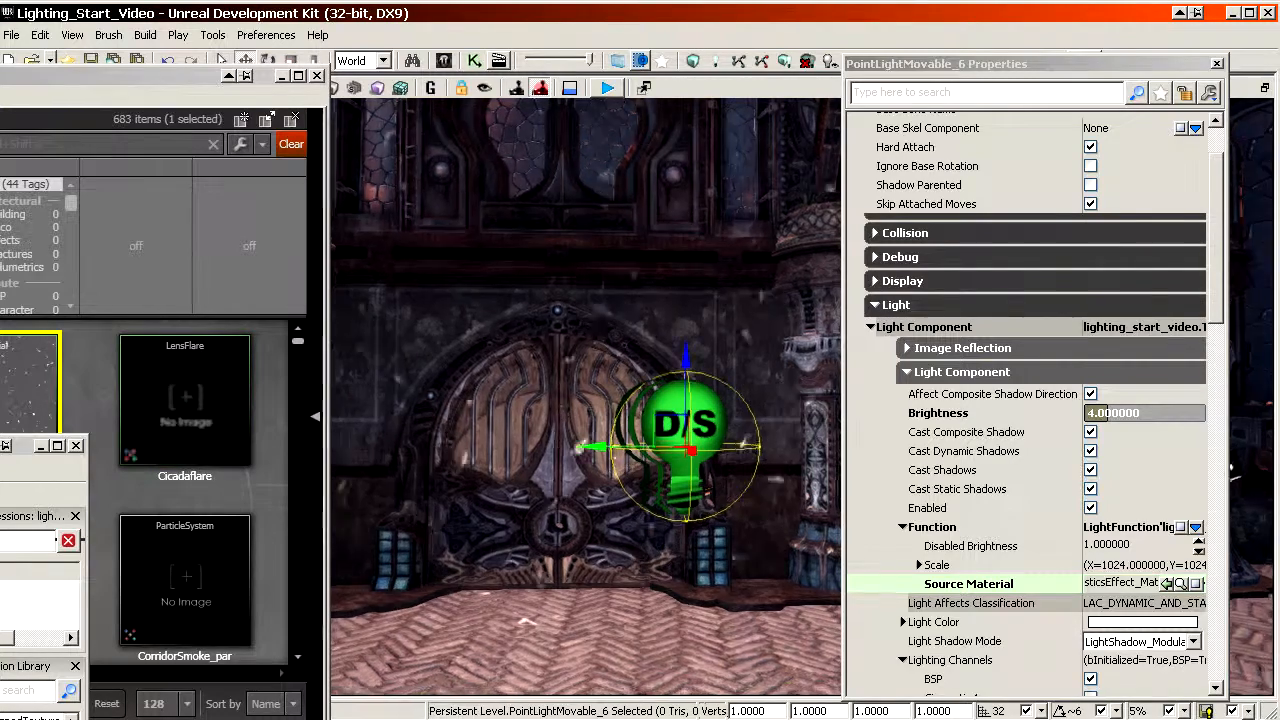
pyautogui.moveTo(480, 450); pyautogui.dragTo(480, 532)
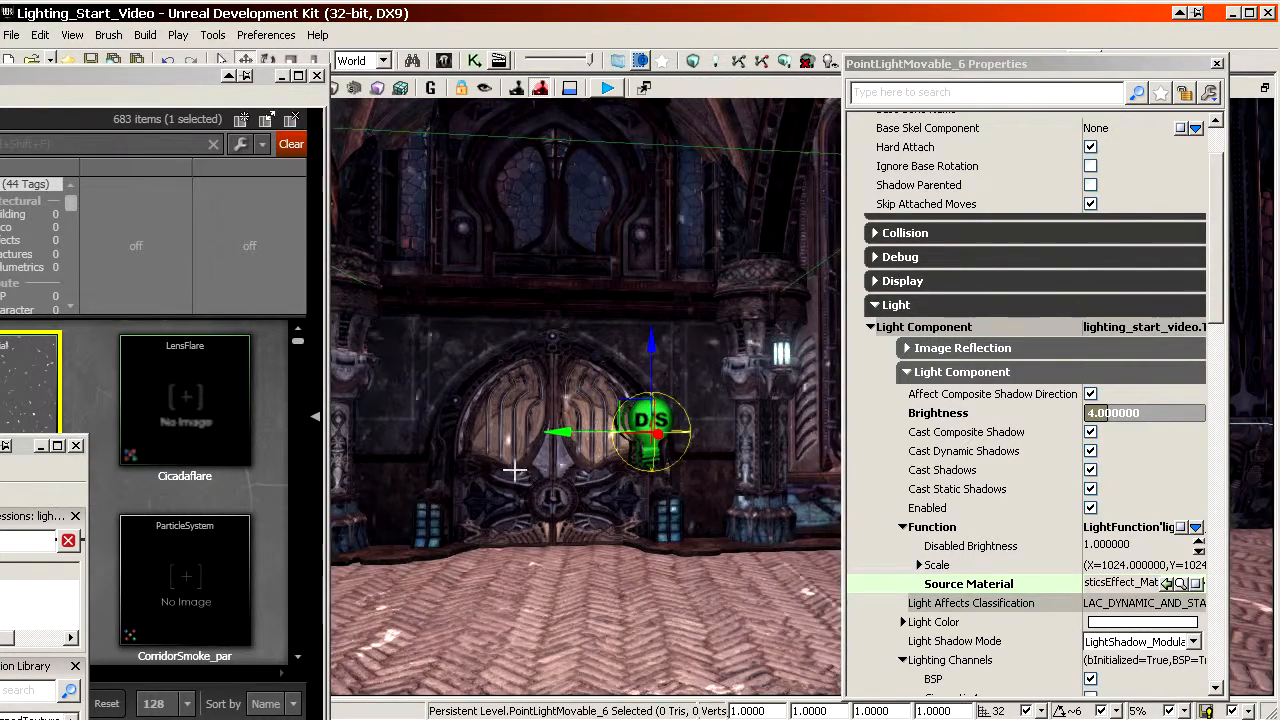
pyautogui.moveTo(515, 470); pyautogui.dragTo(800, 480, button='right')
pyautogui.moveTo(456, 588); pyautogui.dragTo(380, 562, button='right')
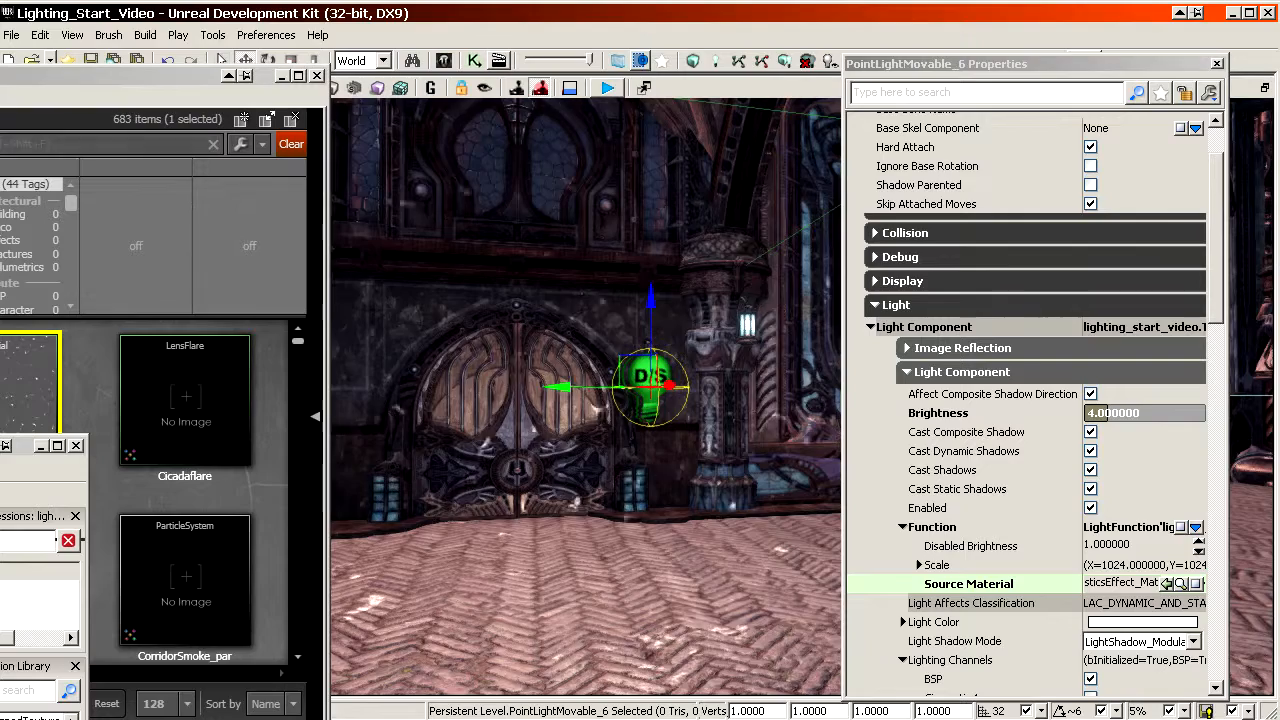
# Browse the actor classes under Lights and SpotLights and select SpotLightMovable
pyautogui.moveTo(0, 70); pyautogui.dragTo(1113, 46)
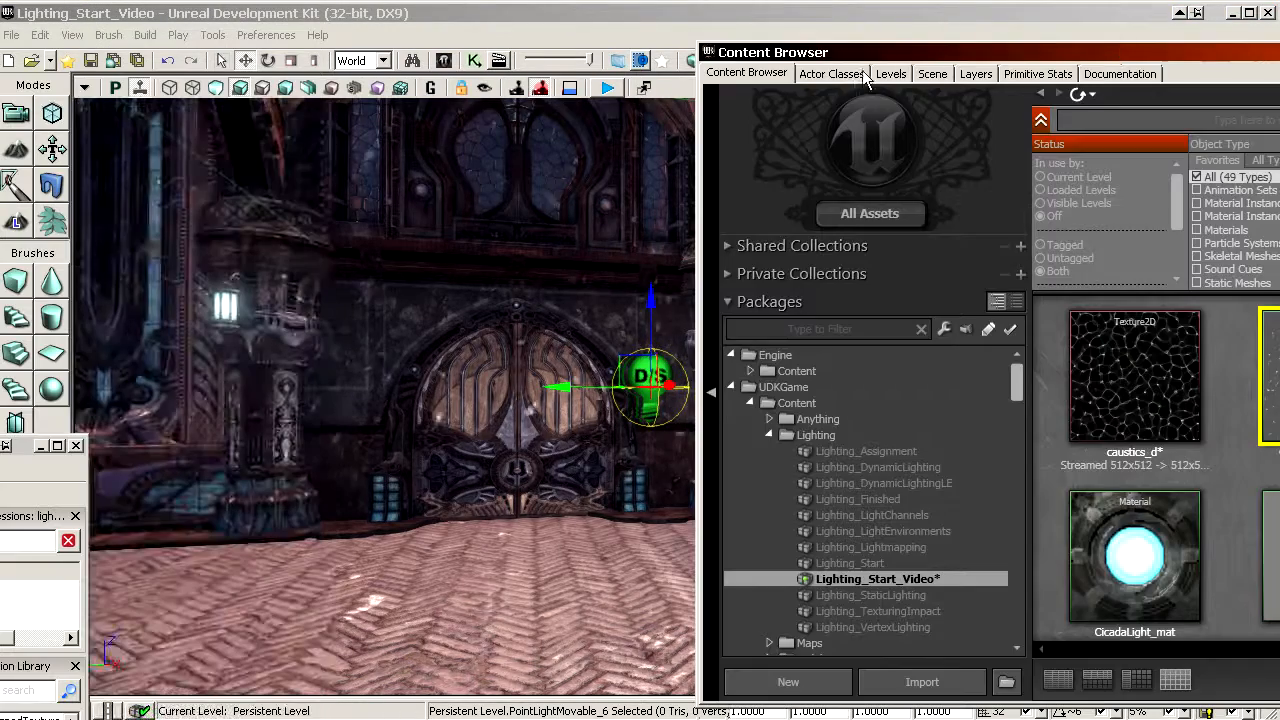
pyautogui.click(836, 74)
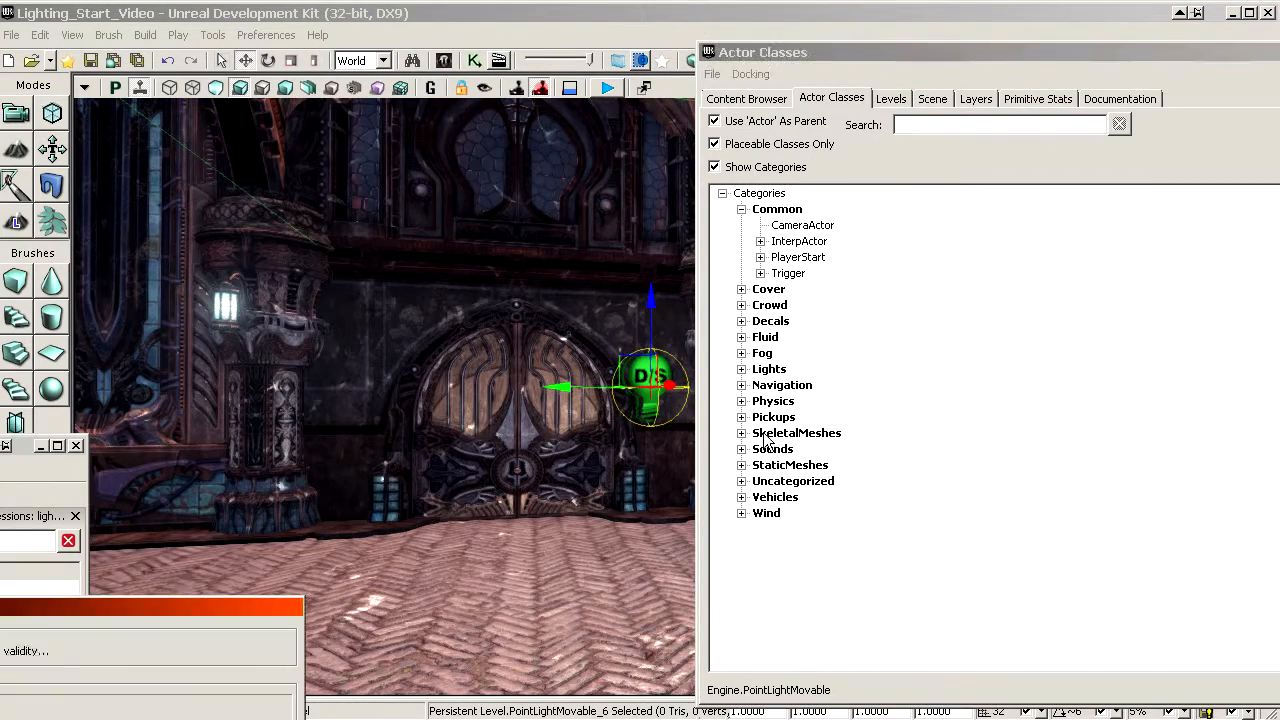
pyautogui.click(742, 369)
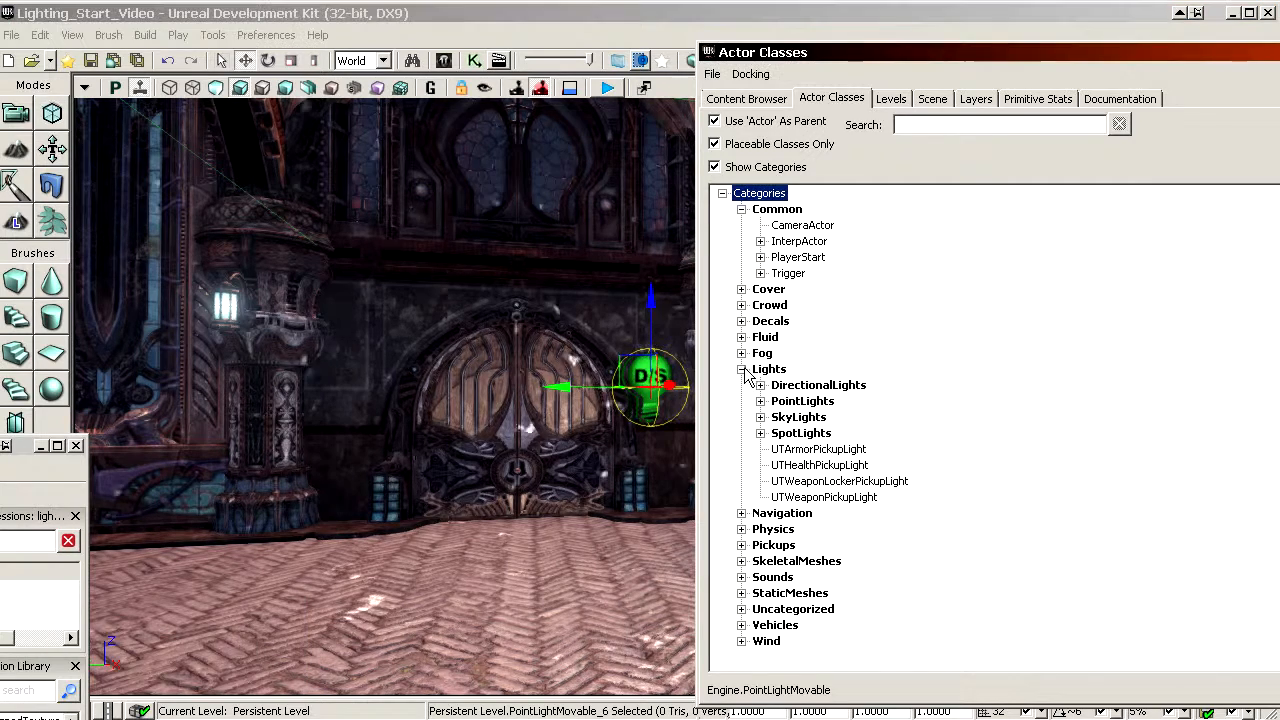
pyautogui.click(760, 433)
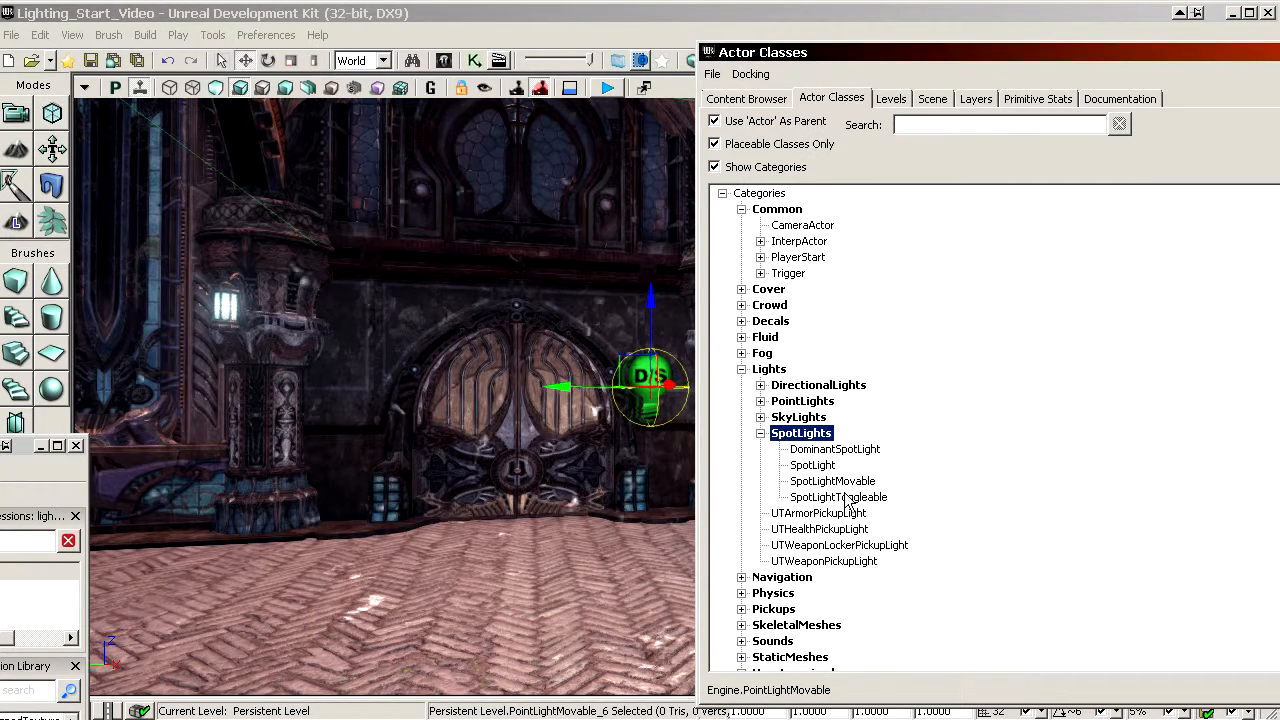
pyautogui.click(810, 483)
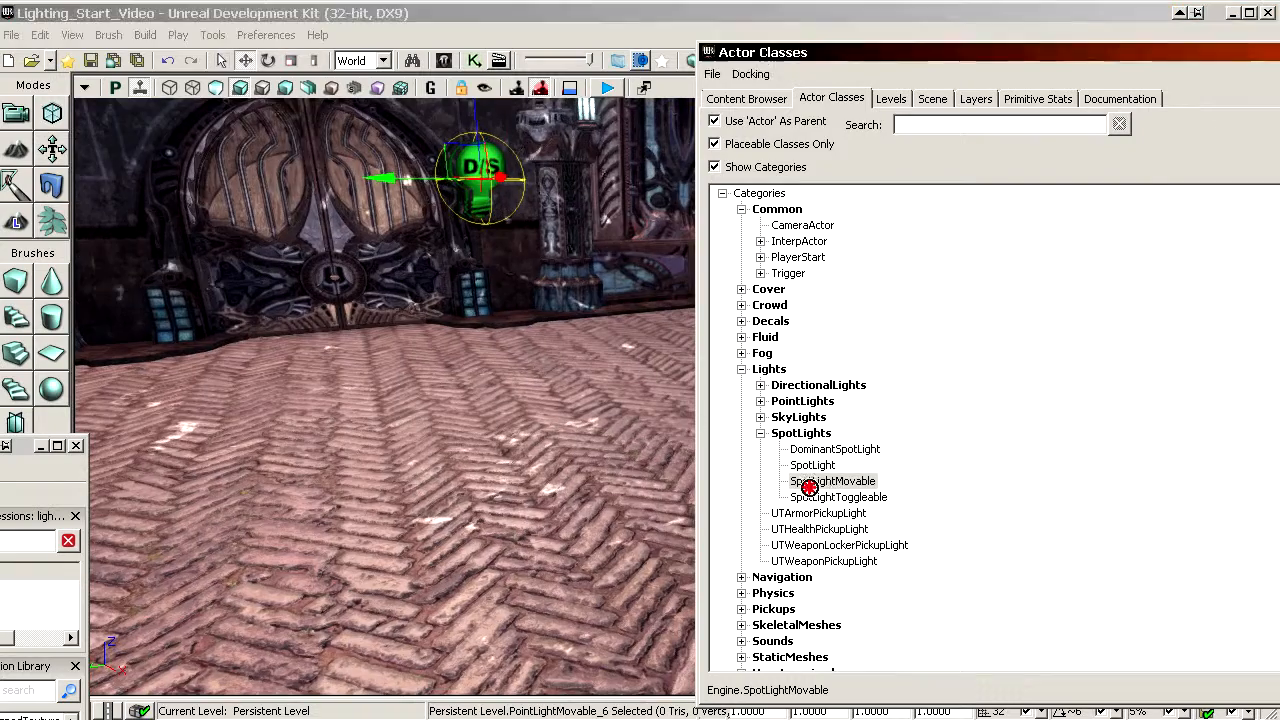
# Place a SpotLightMovable on the brick floor in front of the door and raise it above the ground
pyautogui.moveTo(809, 487); pyautogui.dragTo(431, 511)
pyautogui.moveTo(431, 511); pyautogui.dragTo(431, 450, button='right')
pyautogui.moveTo(391, 532); pyautogui.dragTo(384, 272)
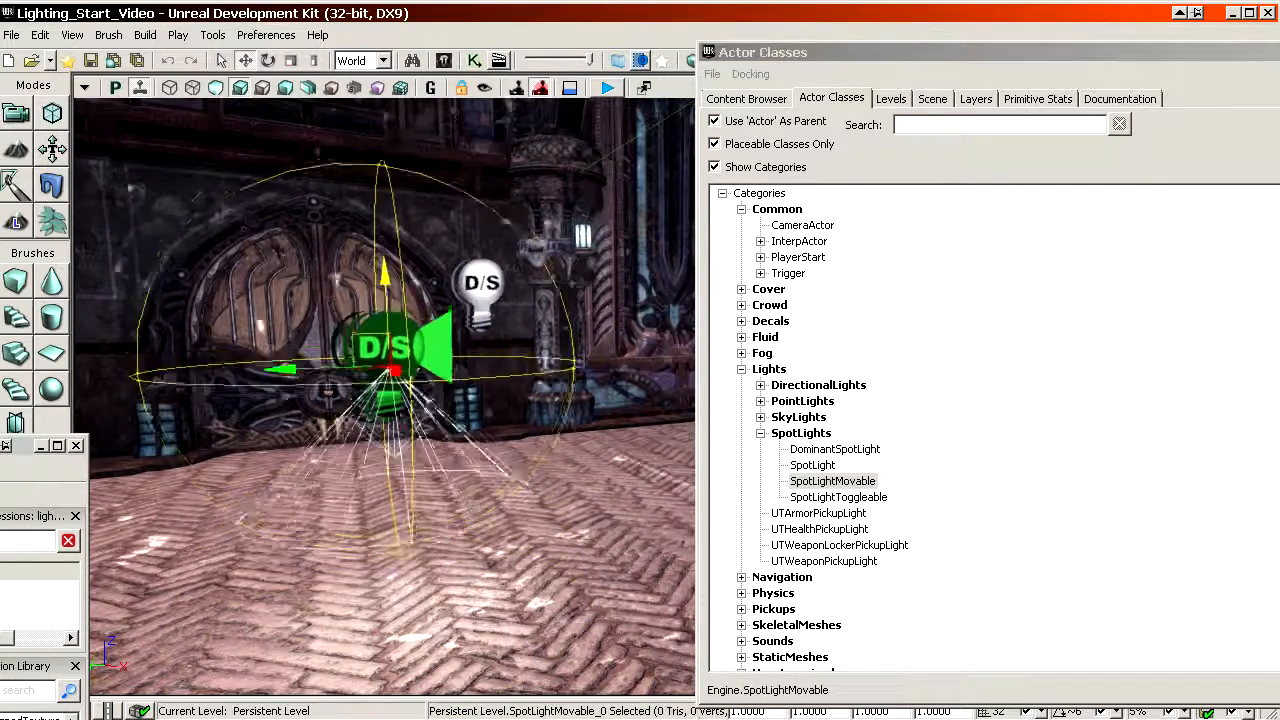
# Open the new spotlight's properties and assign a LightFunction to its light component's Function
pyautogui.doubleClick(440, 328)
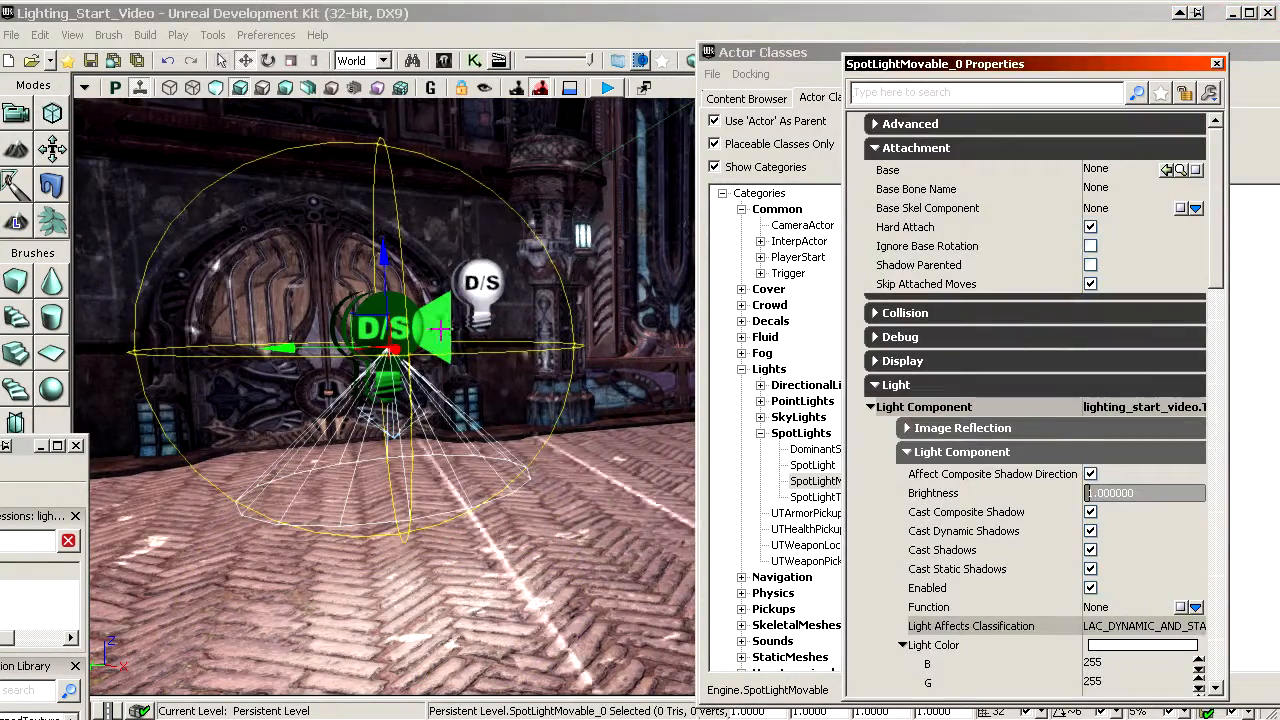
pyautogui.scroll(-3, 1041, 524)
pyautogui.click(960, 465)
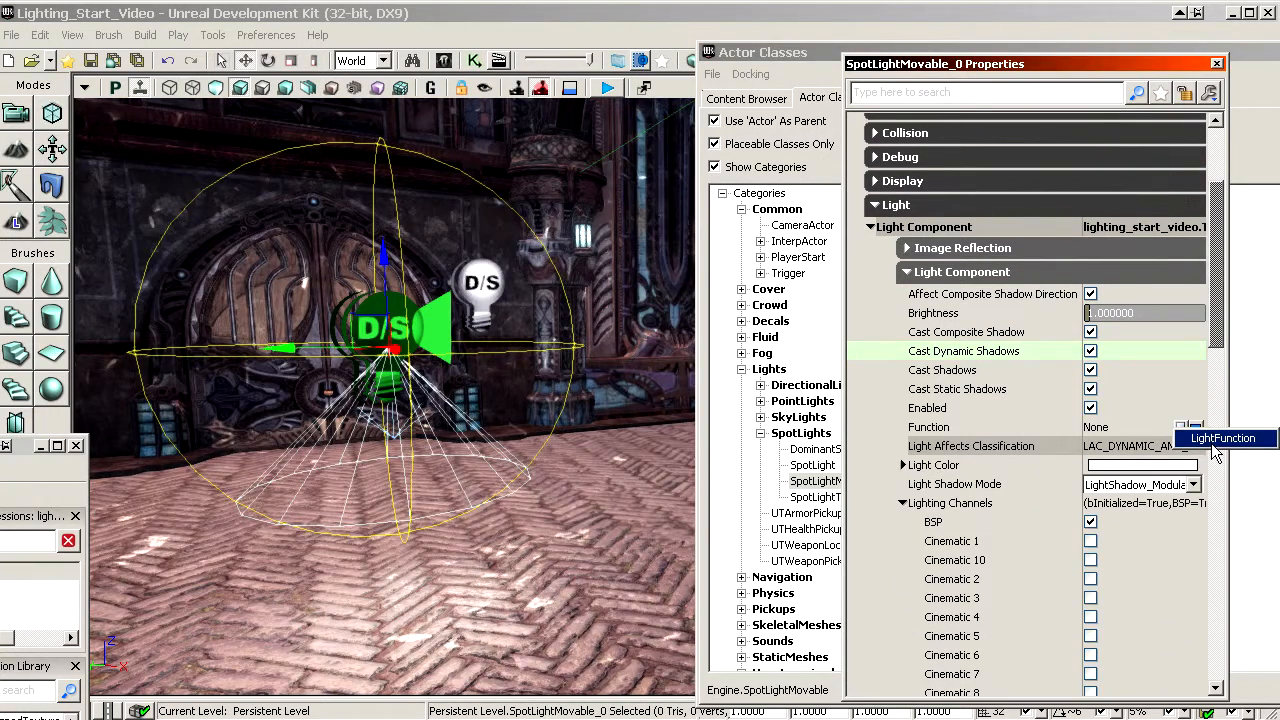
pyautogui.click(1216, 440)
pyautogui.doubleClick(964, 428)
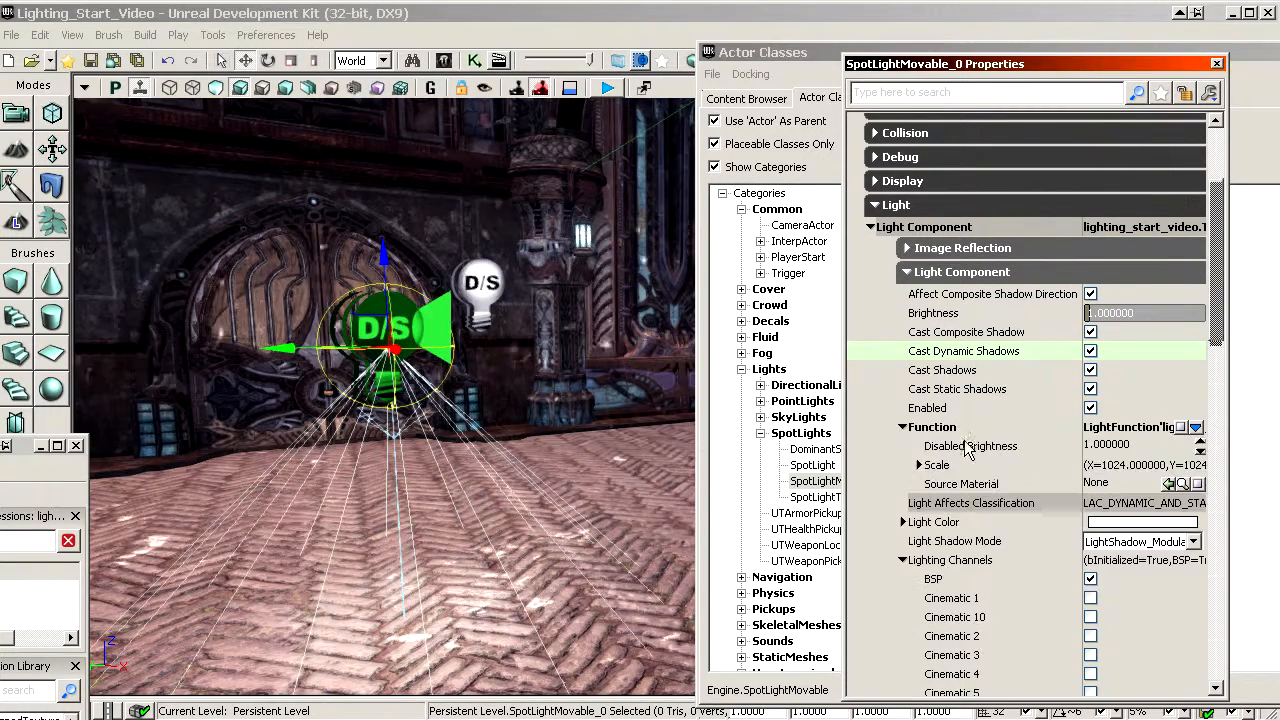
# Assign the selected CausticsEffect_Mat as the Source Material of the spotlight's light function
pyautogui.click(1100, 484)
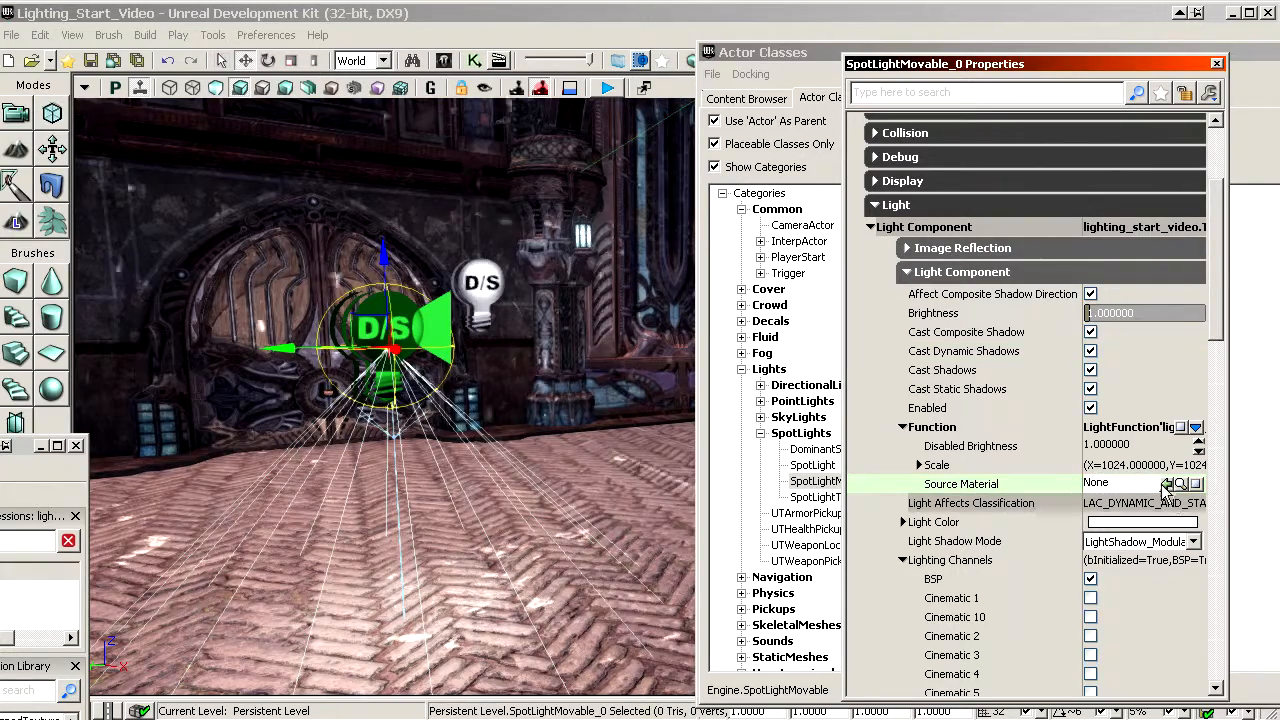
pyautogui.click(1166, 484)
pyautogui.click(1124, 393)
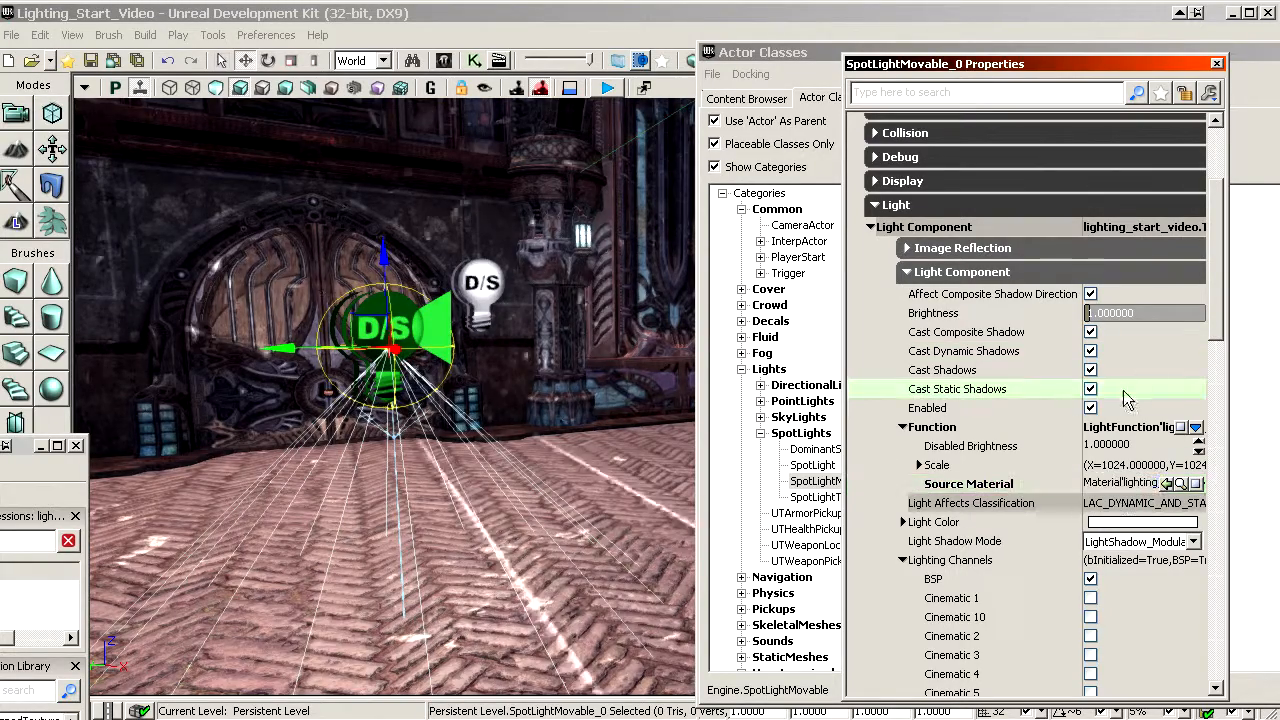
# Move the spotlight across the brick floor and raise it higher above the ground
pyautogui.moveTo(540, 430); pyautogui.dragTo(538, 492, button='right')
pyautogui.press('space')
pyautogui.press('space')
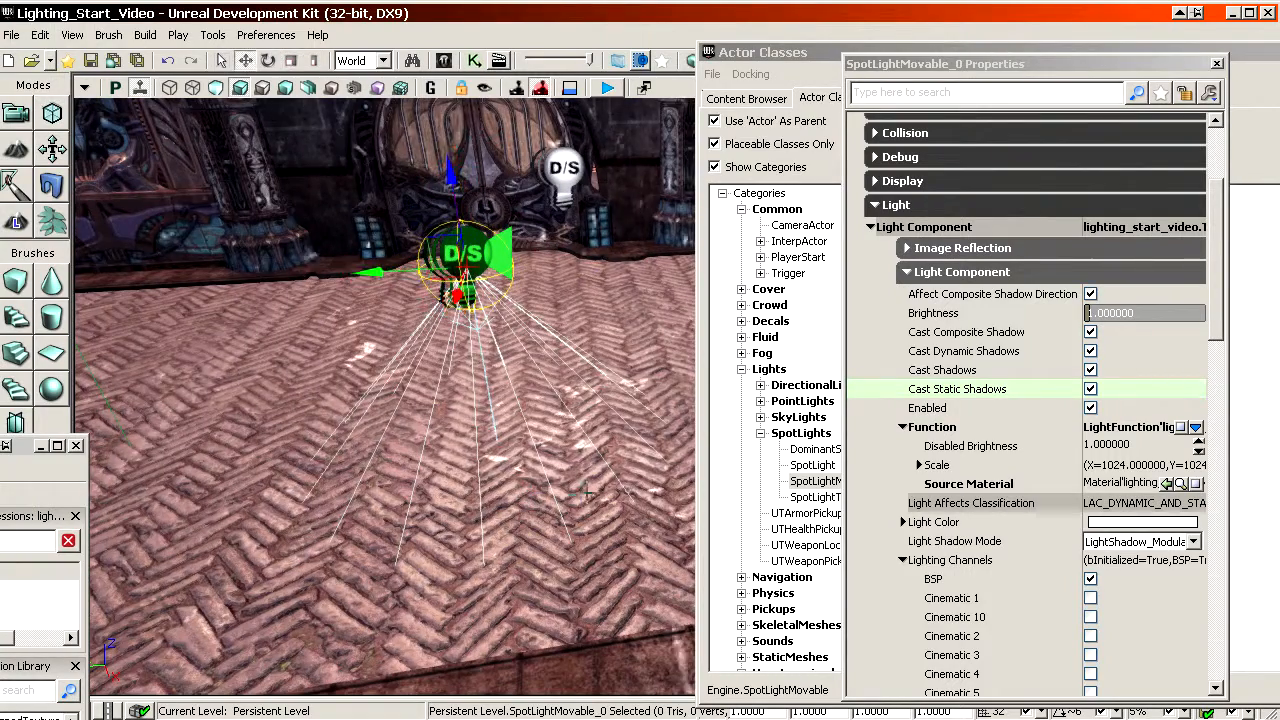
pyautogui.keyDown('shift'); pyautogui.moveTo(370, 271); pyautogui.dragTo(270, 275); pyautogui.keyUp('shift')
pyautogui.keyDown('shift'); pyautogui.moveTo(450, 174); pyautogui.dragTo(447, 125); pyautogui.keyUp('shift')
pyautogui.keyDown('shift'); pyautogui.moveTo(370, 271); pyautogui.dragTo(412, 269); pyautogui.keyUp('shift')
# Set the spotlight's Brightness to 8 and check its effect on the brick floor
pyautogui.moveTo(412, 330); pyautogui.dragTo(440, 390, button='right')
pyautogui.click(1051, 314)
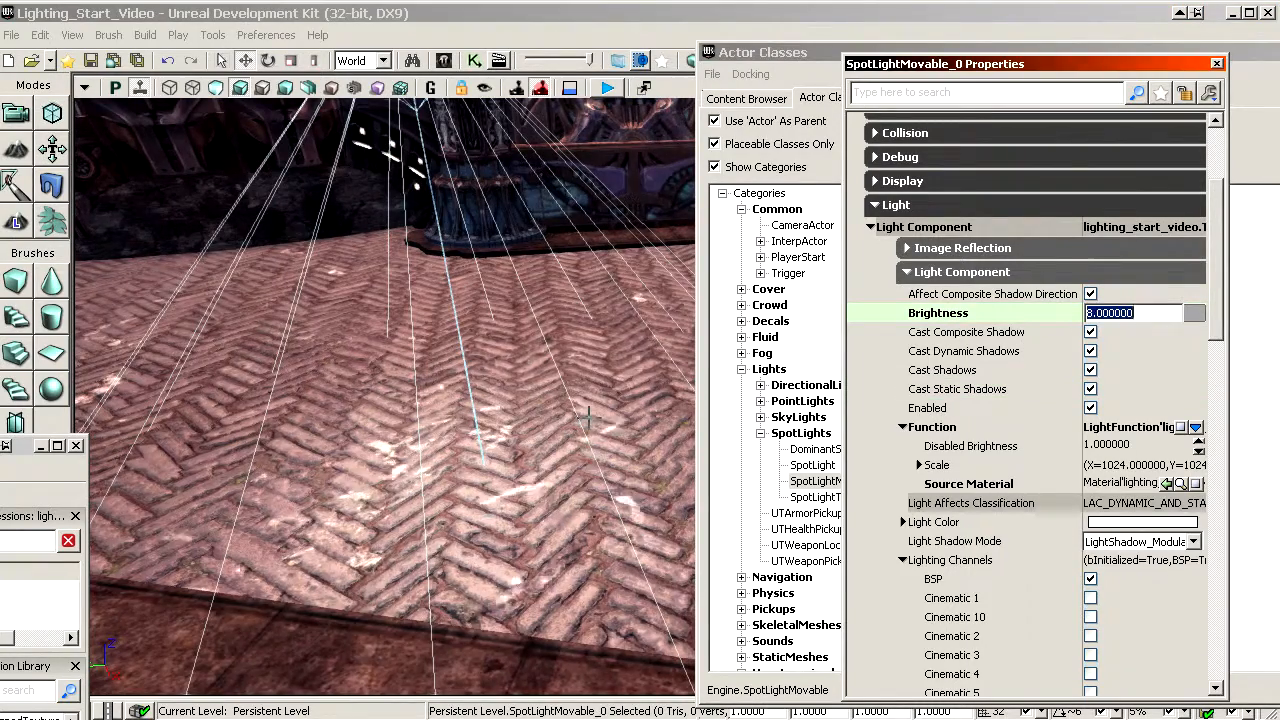
pyautogui.moveTo(514, 489)
pyautogui.mouseDown(button='right')
pyautogui.moveTo(518, 472)
pyautogui.moveTo(514, 489)
pyautogui.mouseUp(button='right')
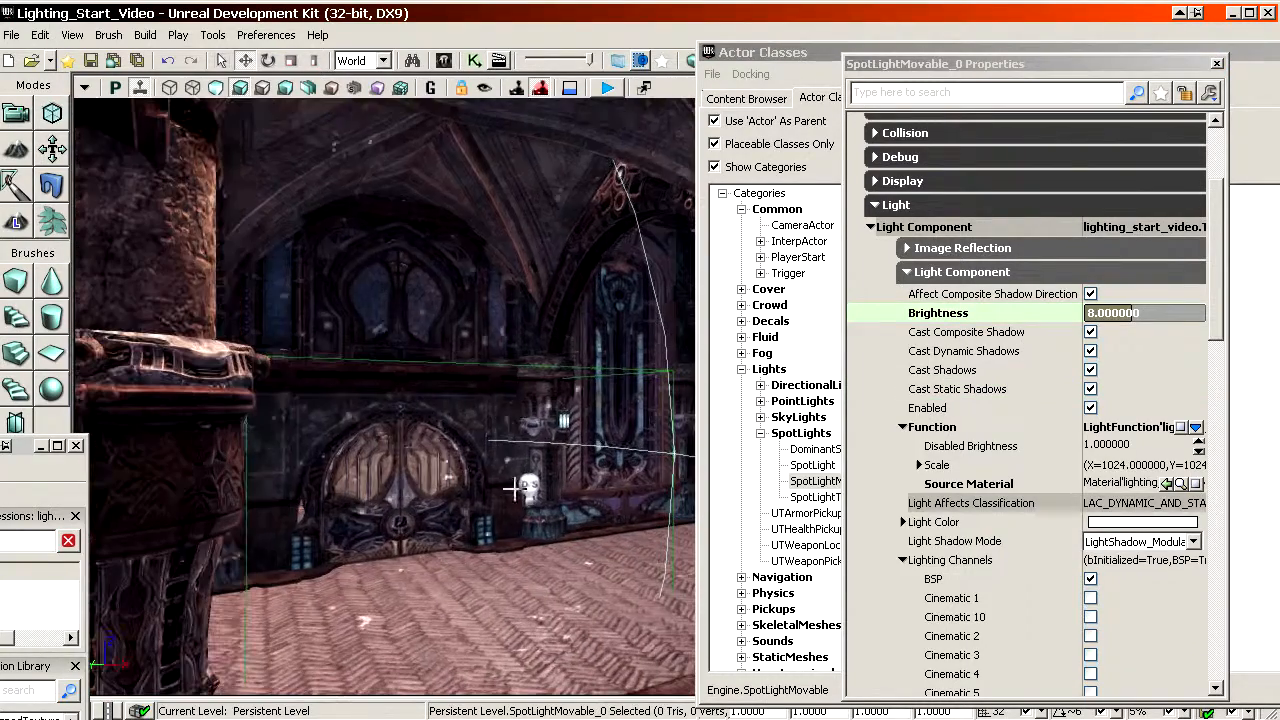
# Delete the movable point light near the door and move the floating windows clear of the viewport
pyautogui.click(530, 487)
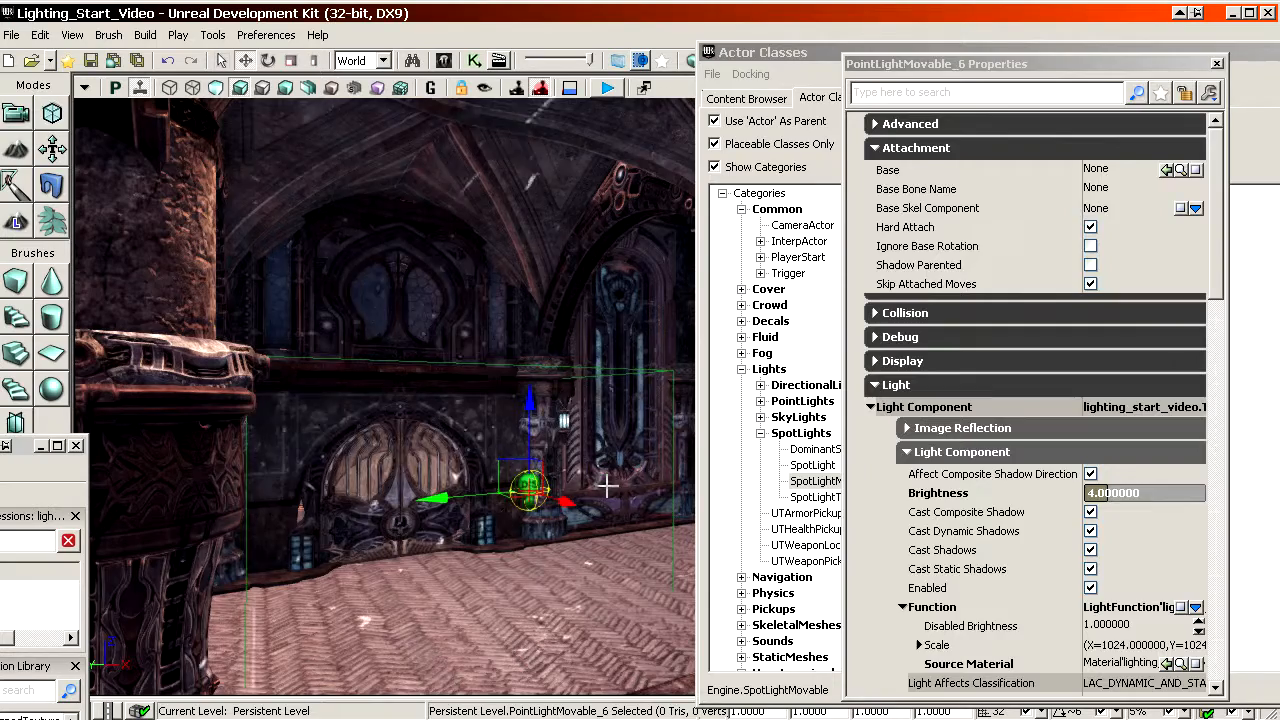
pyautogui.press('Delete')
pyautogui.moveTo(785, 49); pyautogui.dragTo(1279, 52)
pyautogui.moveTo(1001, 67); pyautogui.dragTo(1279, 63)
pyautogui.moveTo(760, 226); pyautogui.dragTo(700, 220)
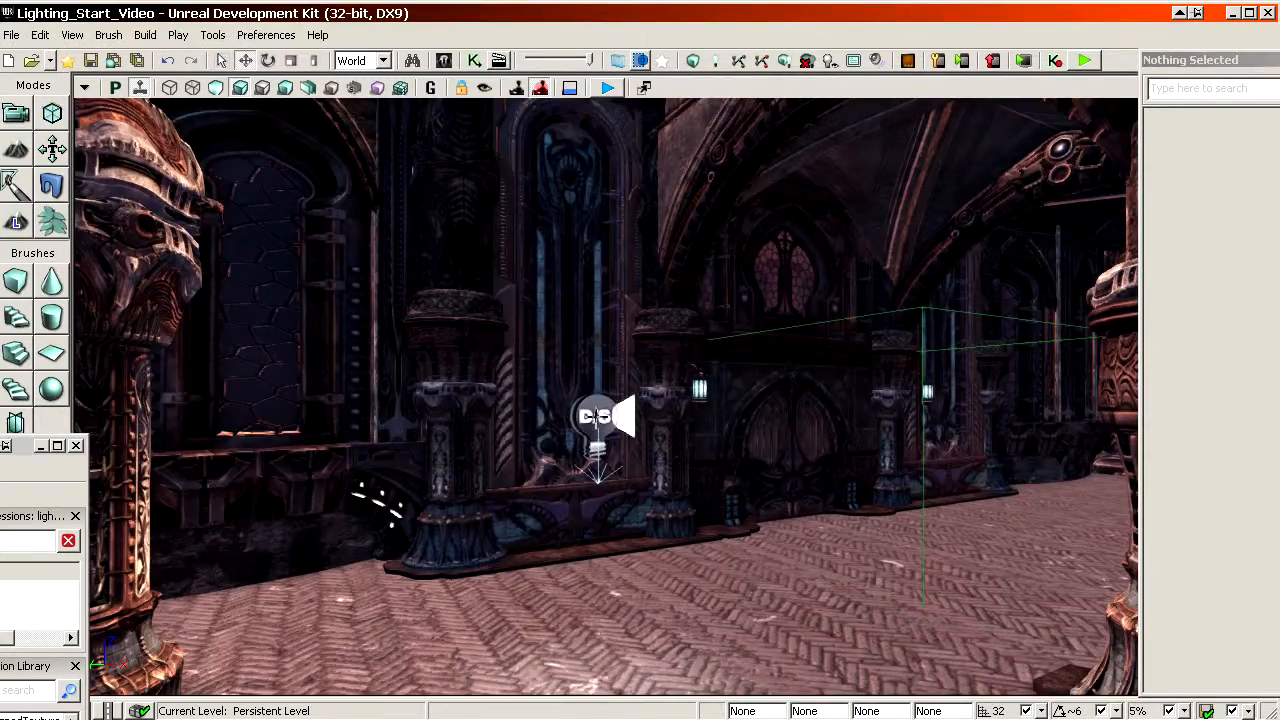
# Select the movable spotlight and move it from the brick floor out over the water pool
pyautogui.click(601, 416)
pyautogui.moveTo(601, 416); pyautogui.dragTo(700, 500, button='right')
pyautogui.keyDown('shift'); pyautogui.moveTo(405, 350); pyautogui.dragTo(500, 342); pyautogui.keyUp('shift')
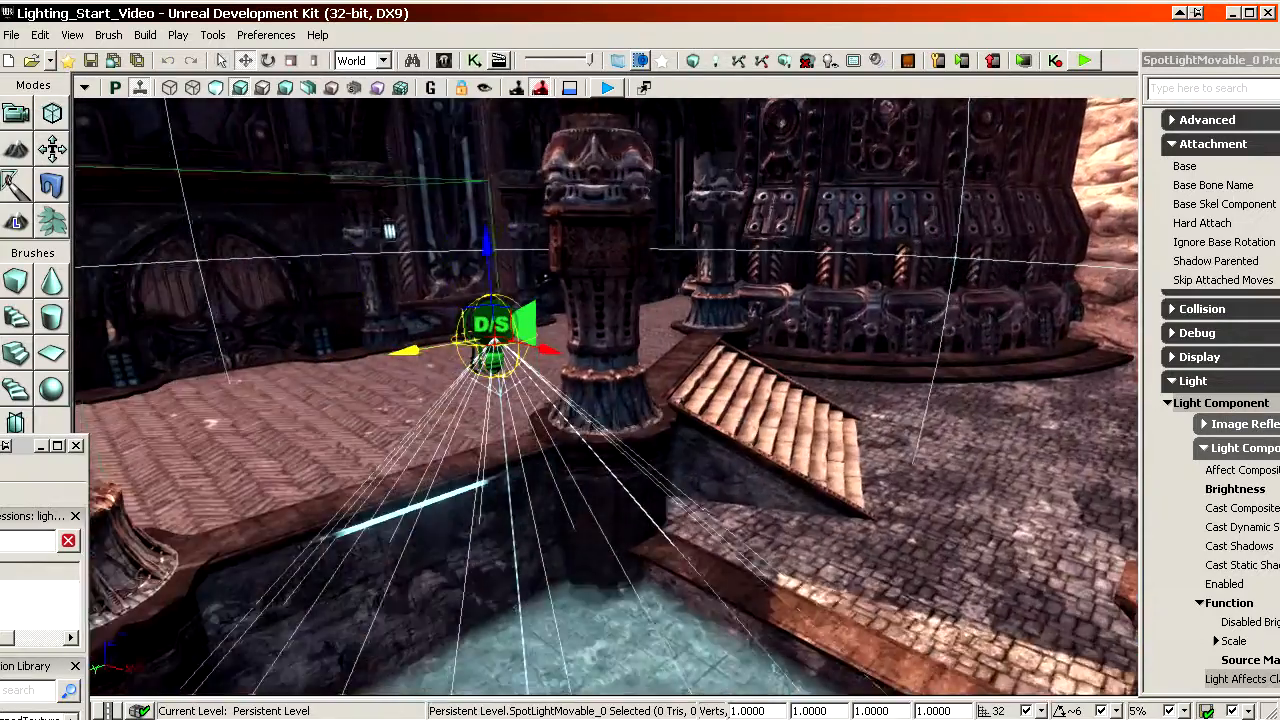
pyautogui.keyDown('shift'); pyautogui.moveTo(487, 243); pyautogui.dragTo(568, 352); pyautogui.keyUp('shift')
# Rotate the spotlight to aim straight up at the vaulted ceiling and lower it to the water in the pool
pyautogui.press('space')
pyautogui.moveTo(543, 277); pyautogui.dragTo(543, 277)
pyautogui.press('space')
pyautogui.moveTo(543, 277); pyautogui.dragTo(560, 245, button='right')
pyautogui.moveTo(555, 289); pyautogui.dragTo(557, 420)
pyautogui.moveTo(637, 513); pyautogui.dragTo(855, 540)
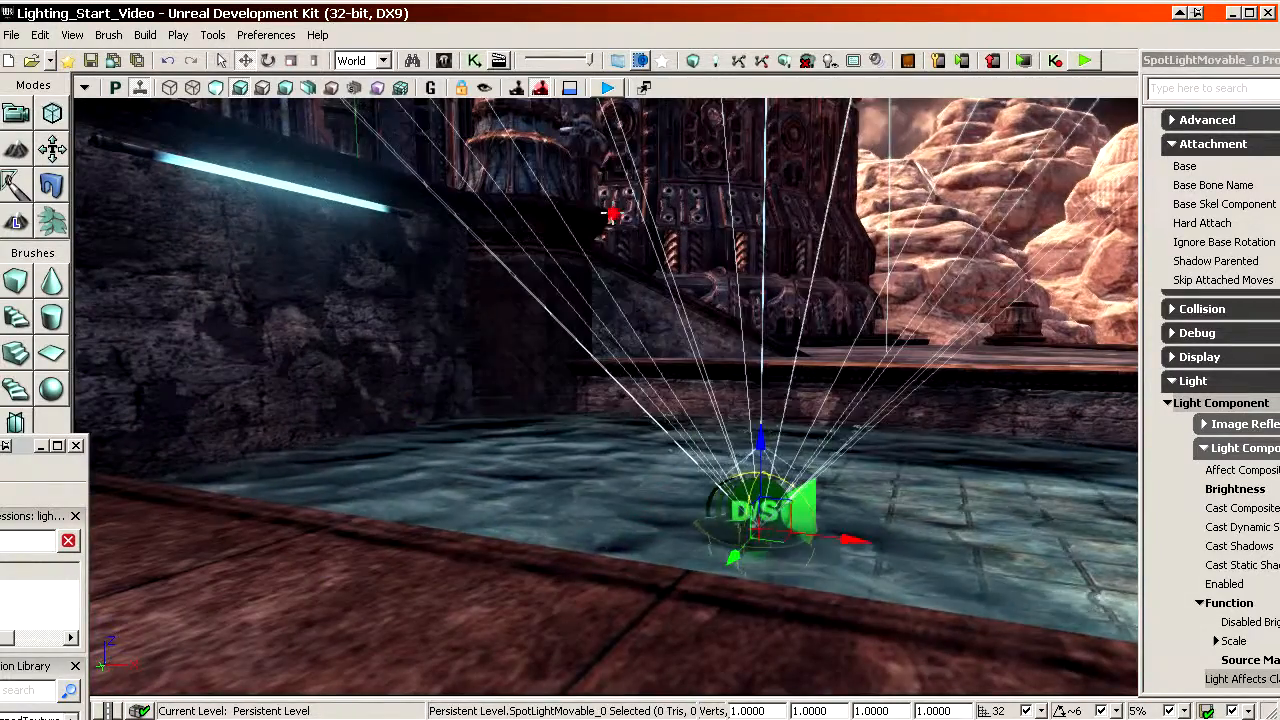
pyautogui.moveTo(614, 214)
pyautogui.mouseDown(button='right')
pyautogui.moveTo(640, 150)
pyautogui.moveTo(620, 100)
pyautogui.moveTo(585, 98)
pyautogui.moveTo(605, 205)
pyautogui.mouseUp(button='right')
pyautogui.moveTo(605, 205); pyautogui.dragTo(610, 130)
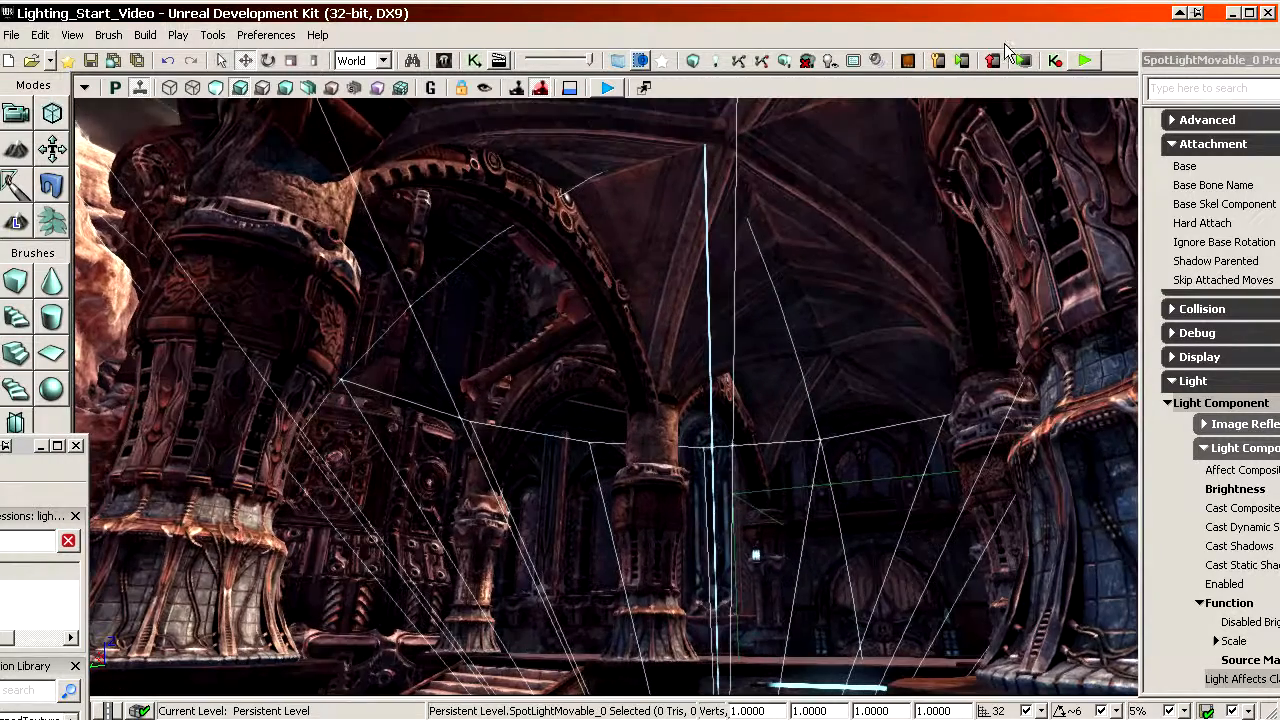
# Bring the spotlight's properties into view and collapse its Lighting Channels, Lightmass and Light Shafts settings
pyautogui.moveTo(1258, 60); pyautogui.dragTo(995, 48)
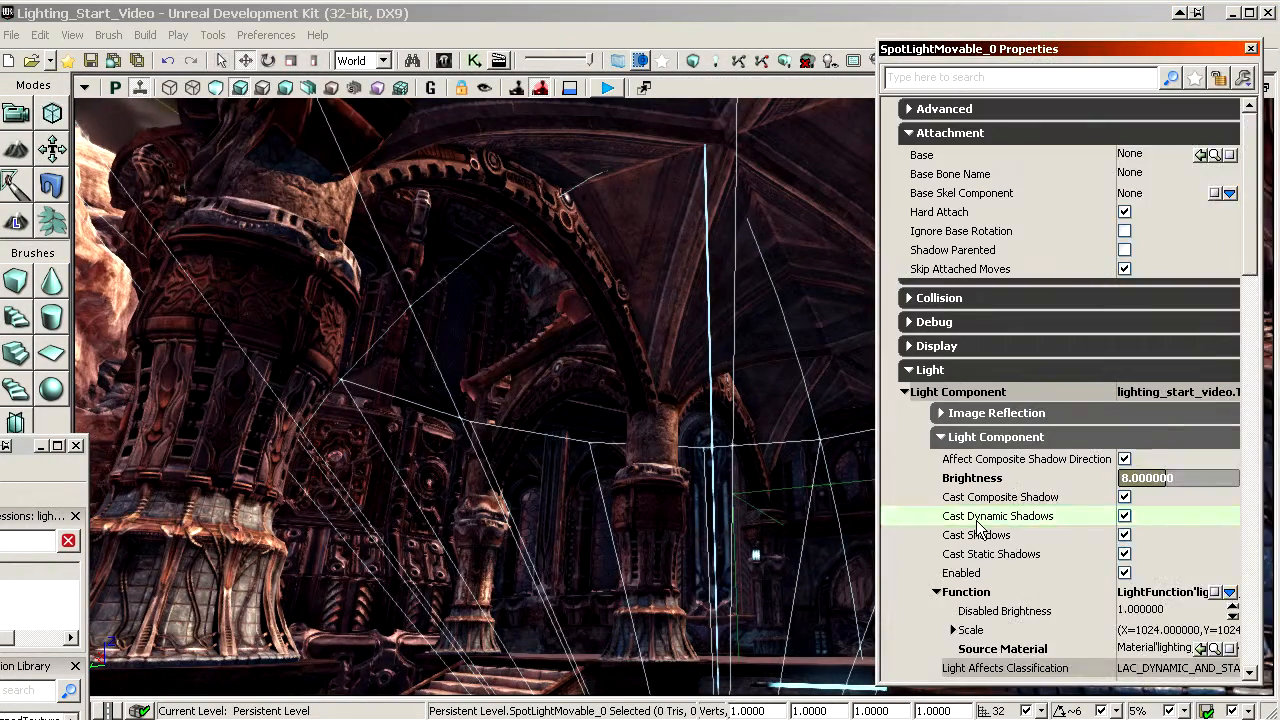
pyautogui.scroll(-3, 1040, 487)
pyautogui.scroll(-5, 1040, 487)
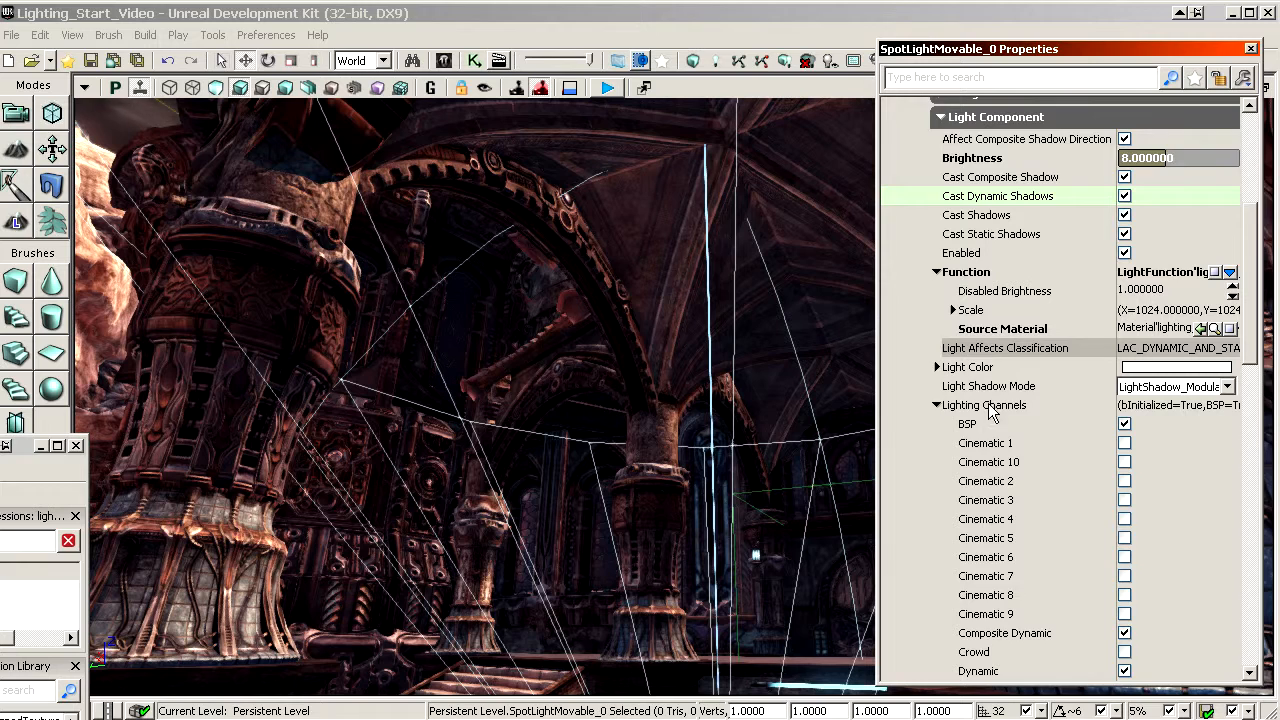
pyautogui.scroll(-3, 990, 413)
pyautogui.doubleClick(985, 290)
pyautogui.scroll(-4, 1005, 371)
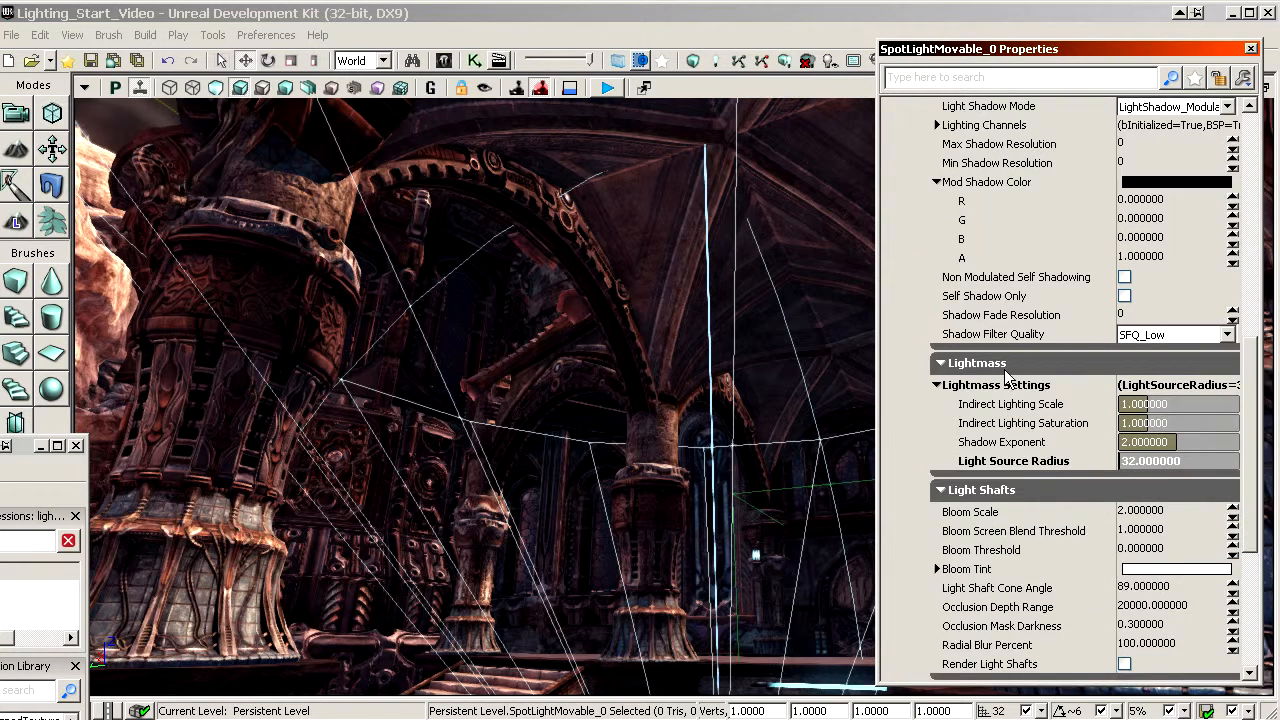
pyautogui.click(1000, 364)
pyautogui.click(1000, 391)
pyautogui.click(1012, 434)
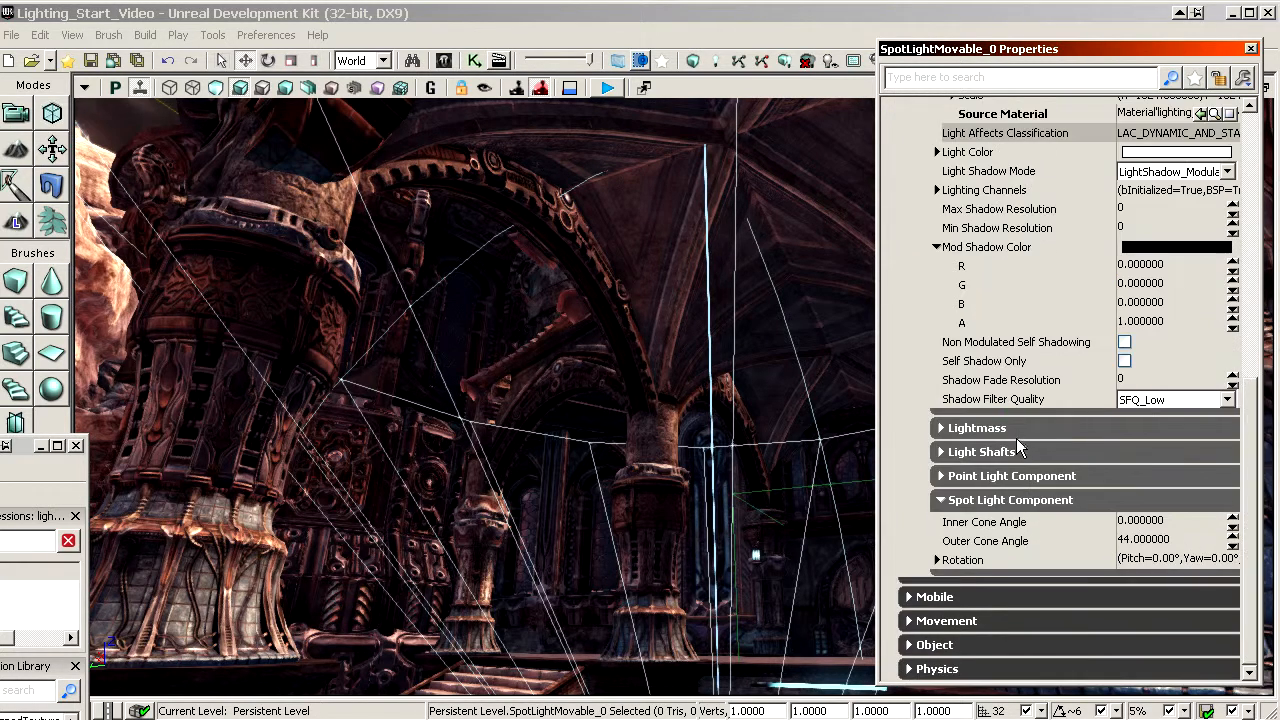
# Set the spotlight's Radius to 2048 in its Point Light Component and look up at the lit ceiling
pyautogui.click(1012, 476)
pyautogui.click(999, 517)
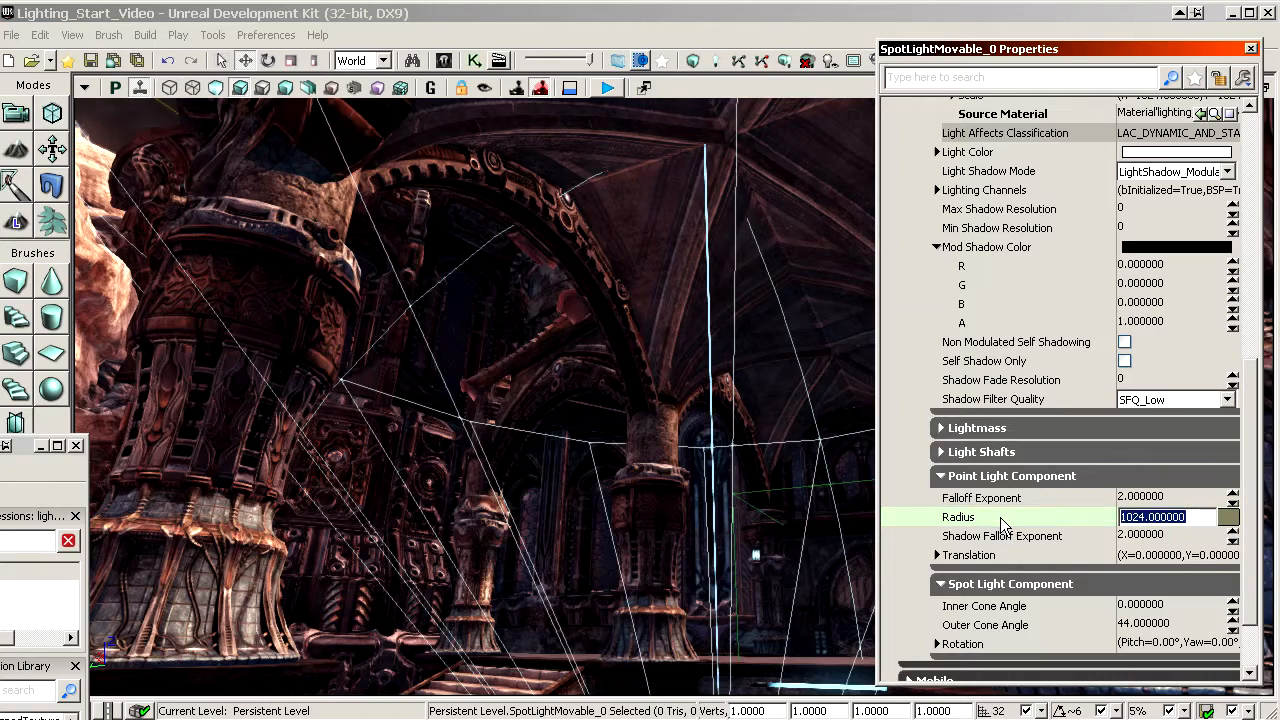
pyautogui.write('2048')
pyautogui.moveTo(500, 450); pyautogui.dragTo(500, 550, button='right')
pyautogui.moveTo(380, 174); pyautogui.dragTo(380, 140, button='right')
pyautogui.moveTo(480, 400); pyautogui.dragTo(490, 215, button='right')
# Try Outer Cone Angle values of 60, 40 and 44 on the spotlight, checking the caustics on the ceiling
pyautogui.click(1041, 627)
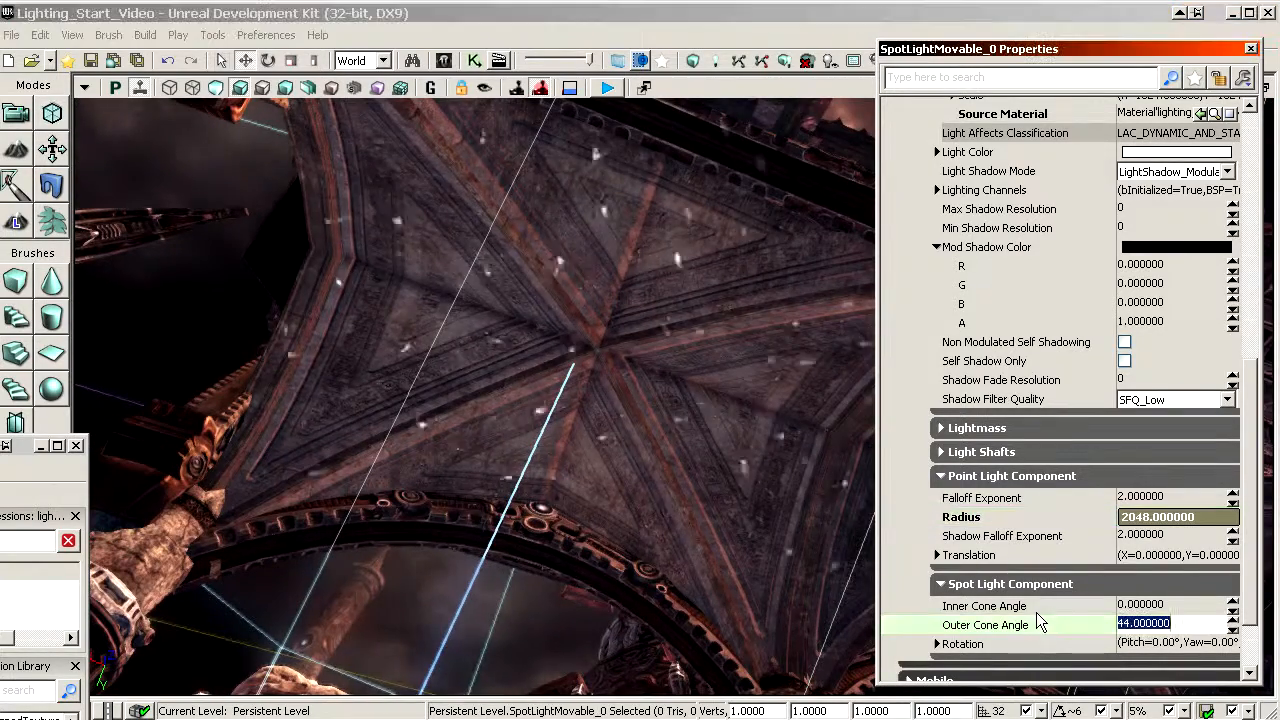
pyautogui.write('60')
pyautogui.press('Return')
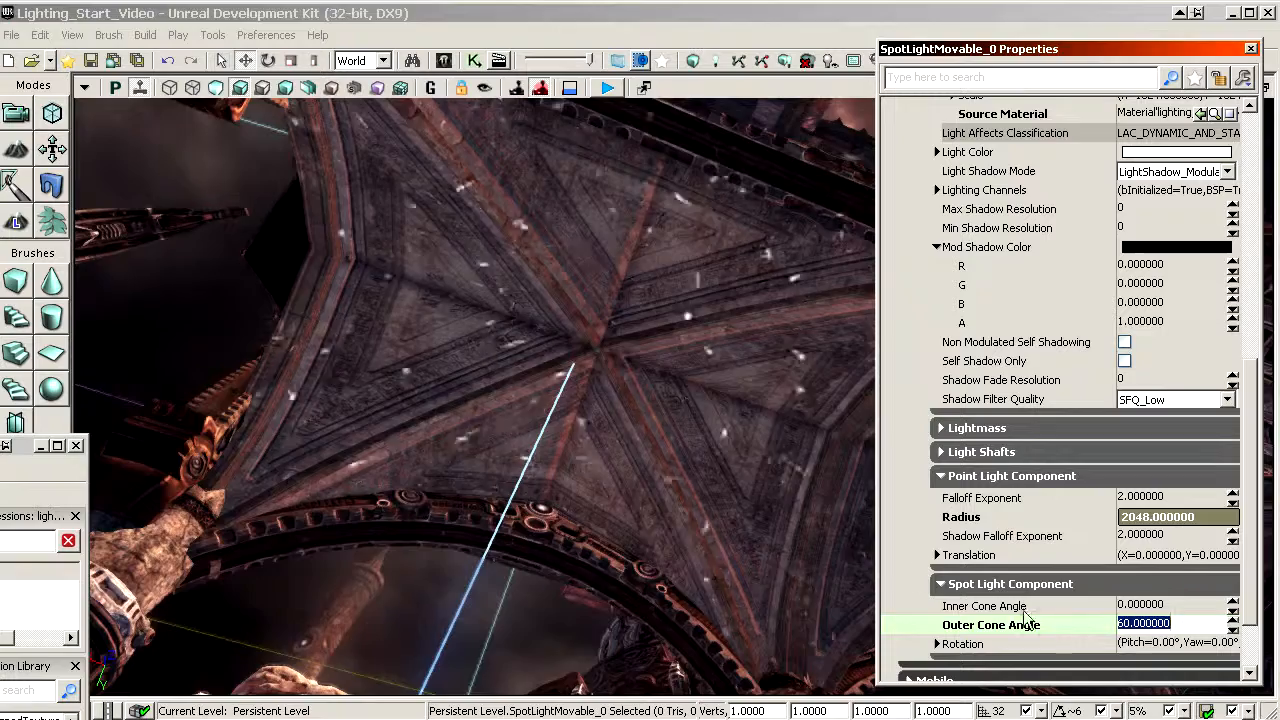
pyautogui.moveTo(480, 360); pyautogui.dragTo(450, 295, button='right')
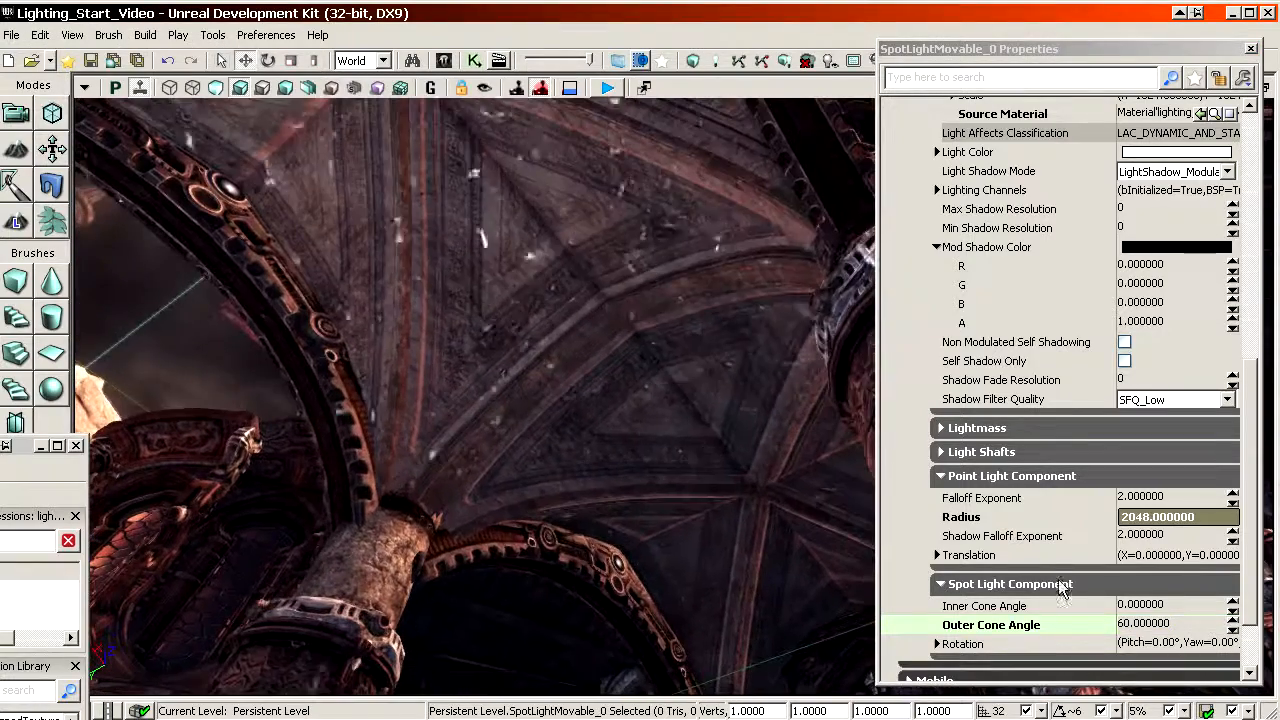
pyautogui.click(1052, 630)
pyautogui.write('40')
pyautogui.press('Return')
pyautogui.write('44')
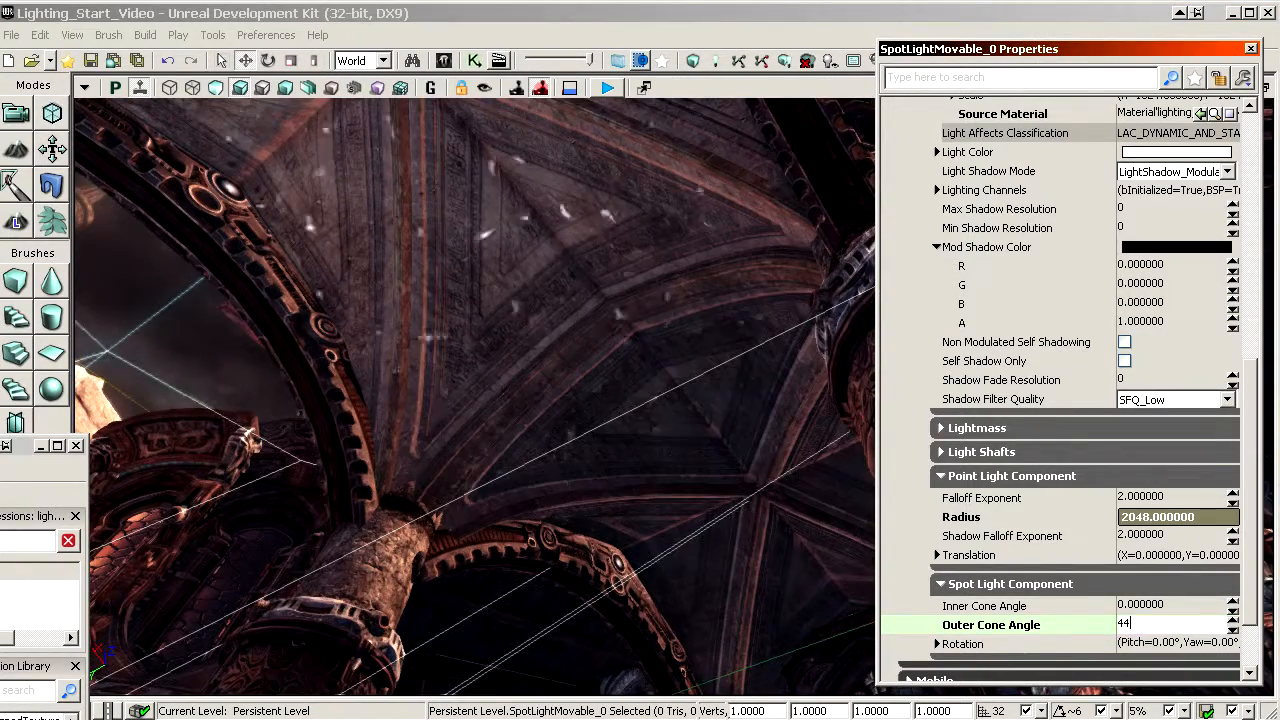
pyautogui.press('Return')
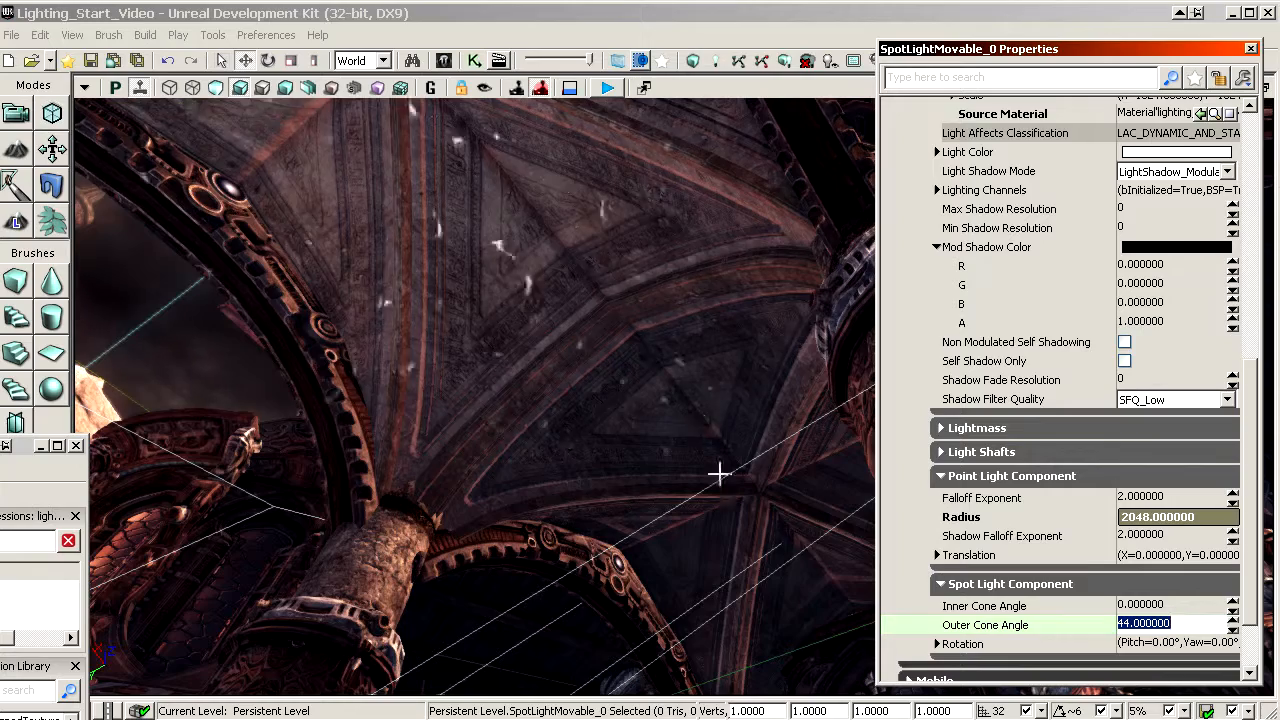
# Set the spotlight's Outer Cone Angle to 80 and check the coverage on the vaulted ceiling
pyautogui.write('80')
pyautogui.press('Return')
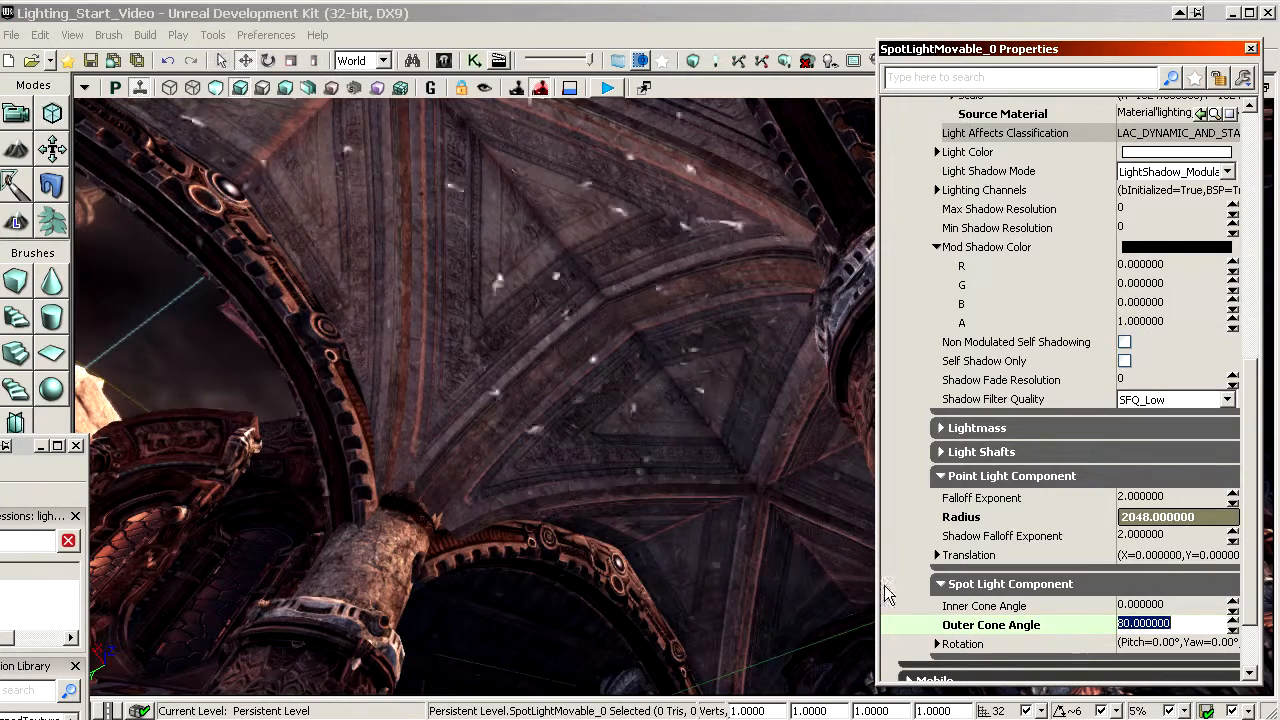
pyautogui.moveTo(724, 522); pyautogui.dragTo(574, 470, button='right')
# Change the spotlight's Light Color to a pale cyan and check the tint on the pool and ceiling
pyautogui.doubleClick(1010, 190)
pyautogui.scroll(5, 1150, 300)
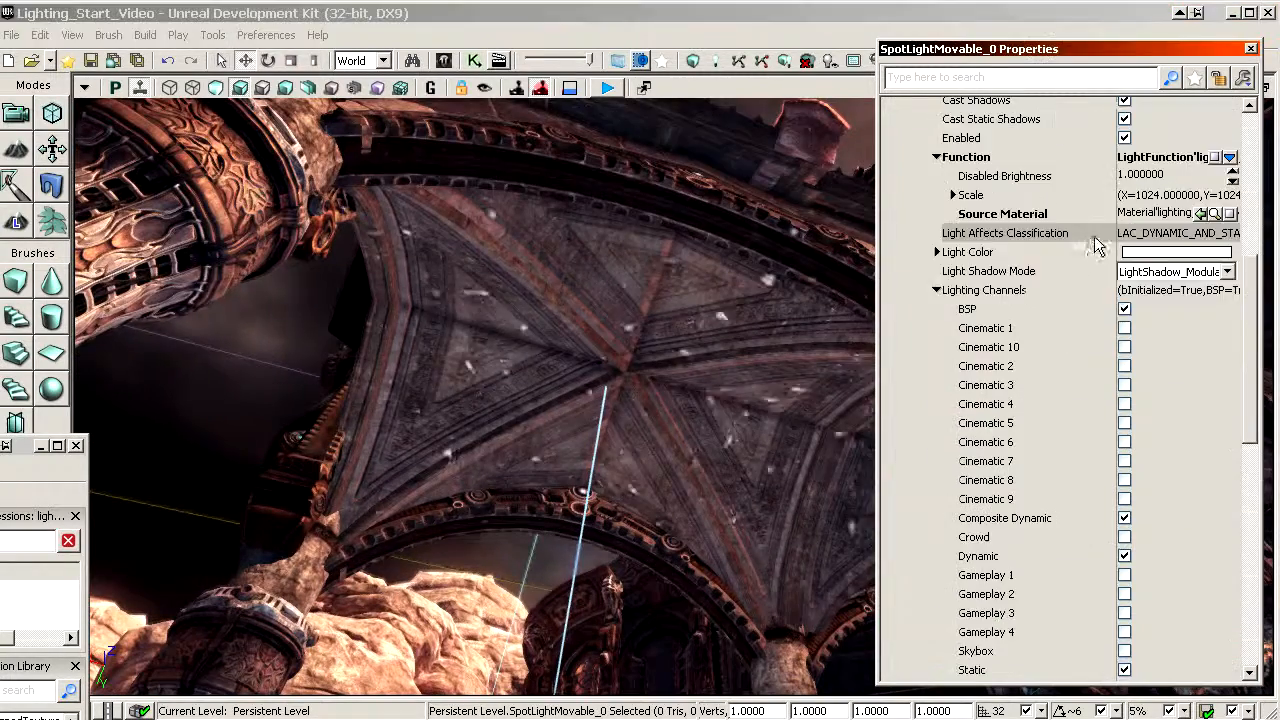
pyautogui.click(1165, 335)
pyautogui.click(931, 221)
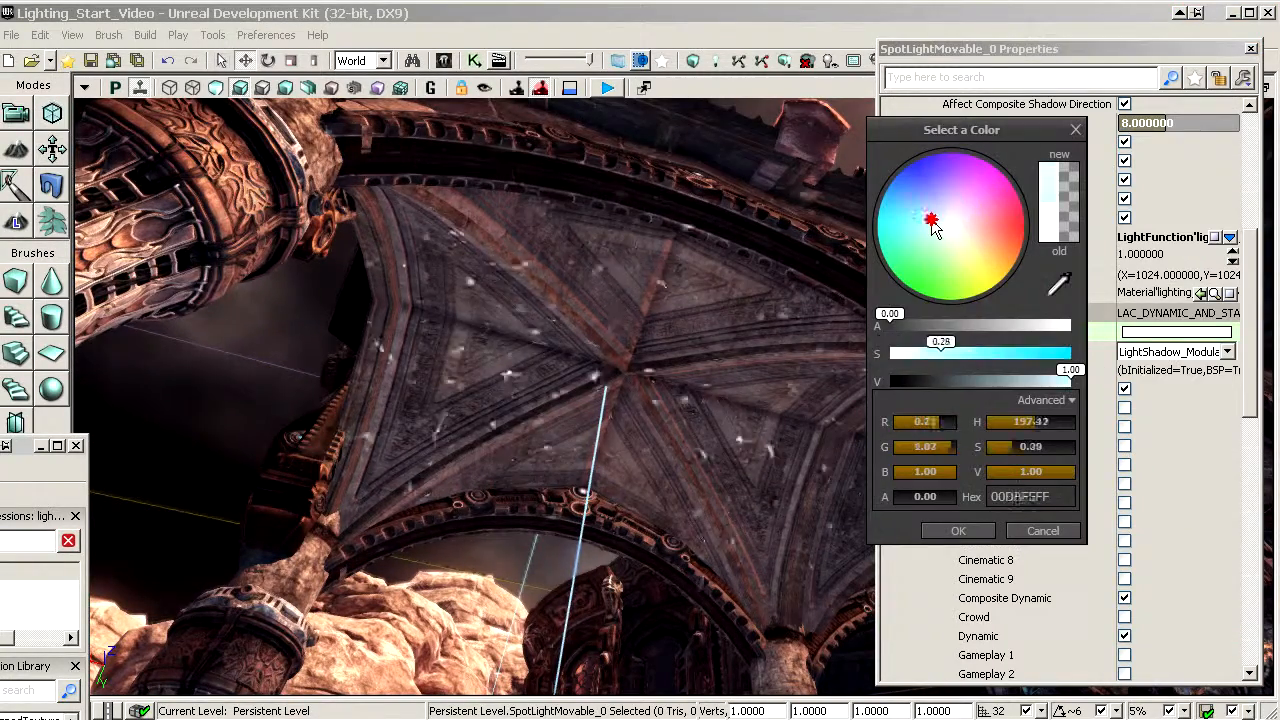
pyautogui.moveTo(917, 219); pyautogui.dragTo(915, 216)
pyautogui.click(950, 531)
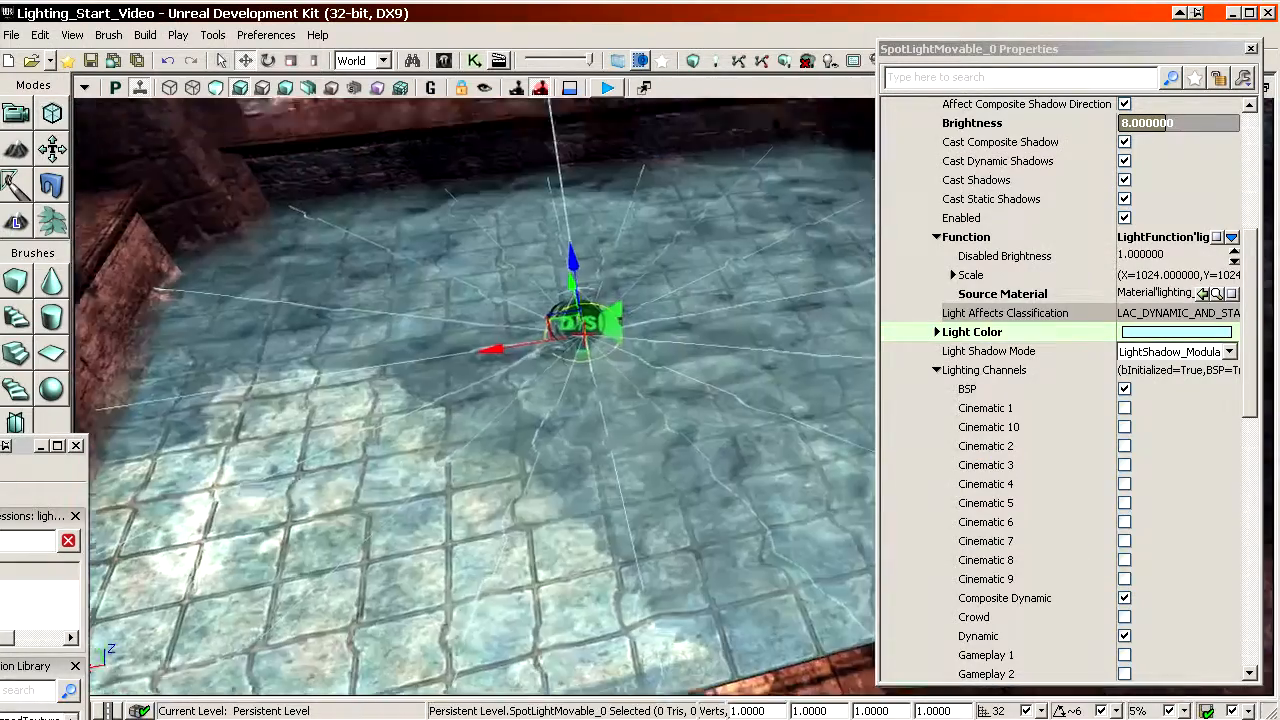
pyautogui.moveTo(475, 395); pyautogui.dragTo(320, 320, button='right')
pyautogui.moveTo(698, 410)
pyautogui.mouseDown(button='right')
pyautogui.moveTo(650, 400)
pyautogui.moveTo(690, 490)
pyautogui.moveTo(695, 400)
pyautogui.moveTo(698, 410)
pyautogui.mouseUp(button='right')
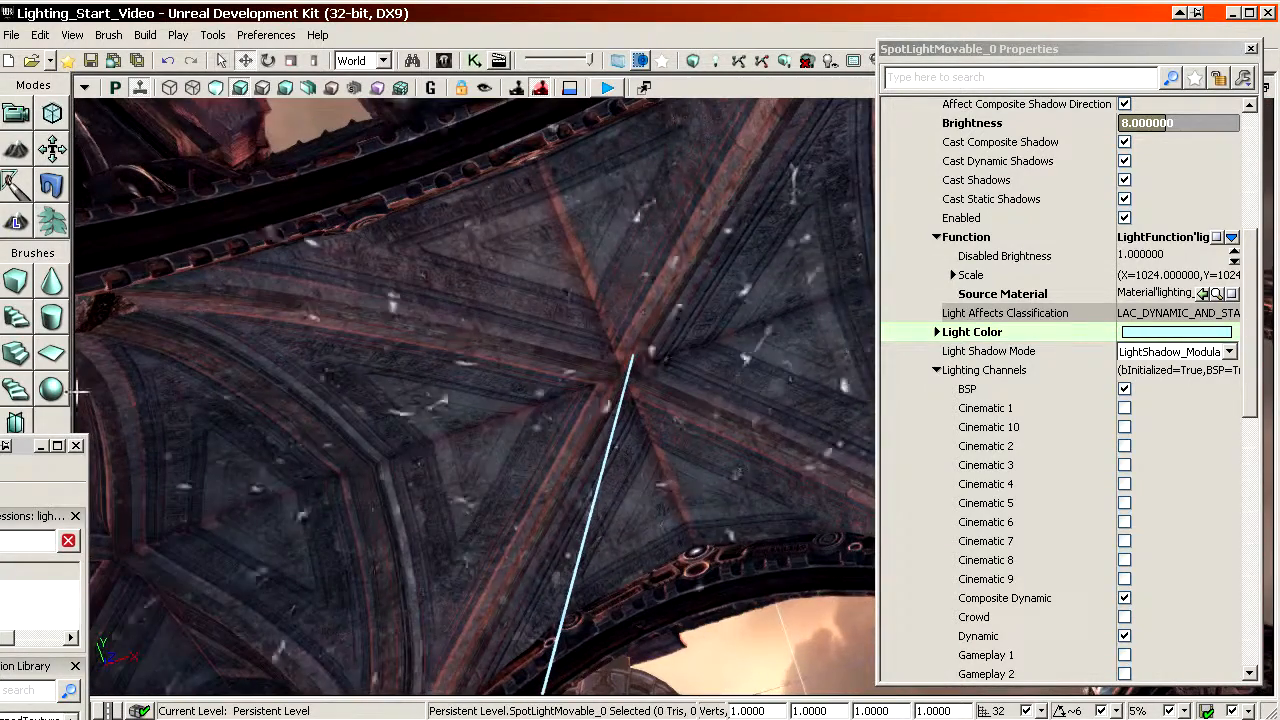
# Switch to the CausticsEffect_Mat material graph and set the upper Panner's Speed X and Speed Y to 0.1
pyautogui.click(930, 48)
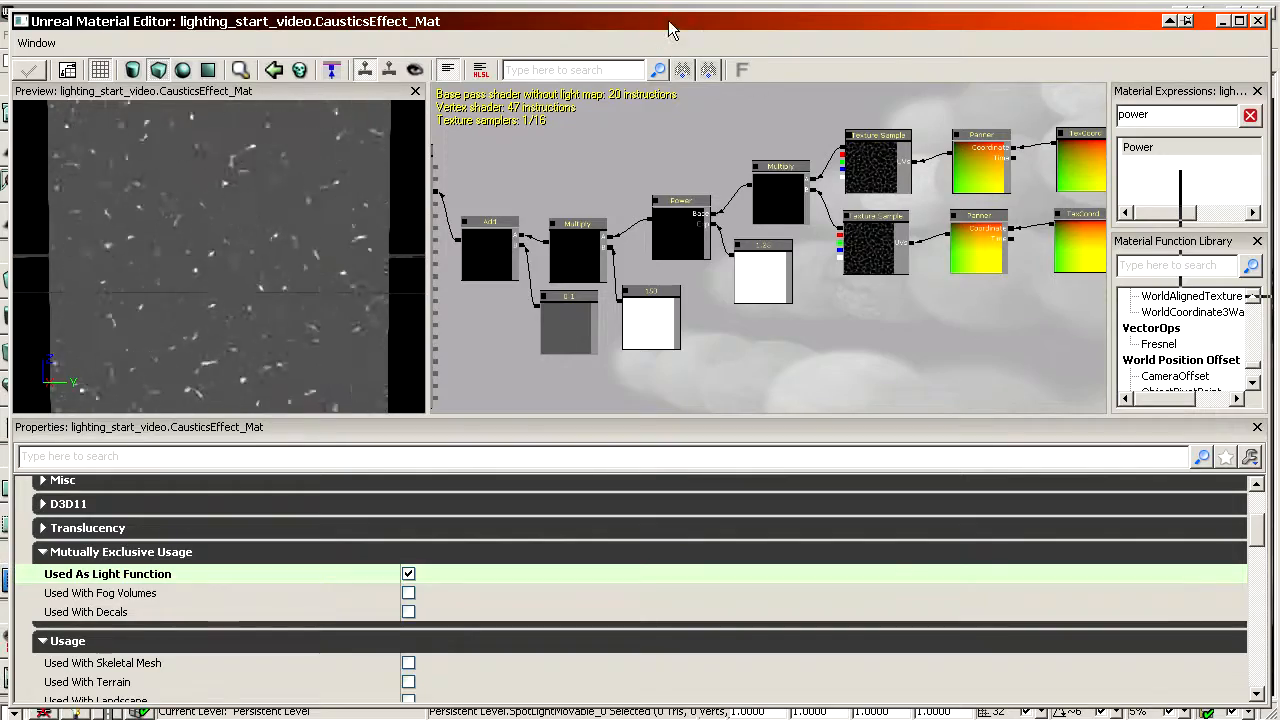
pyautogui.moveTo(670, 30)
pyautogui.mouseDown()
pyautogui.moveTo(598, 604)
pyautogui.moveTo(808, 123)
pyautogui.moveTo(688, 24)
pyautogui.mouseUp()
pyautogui.scroll(5, 1010, 238)
pyautogui.moveTo(1010, 238); pyautogui.dragTo(855, 223)
pyautogui.click(880, 230)
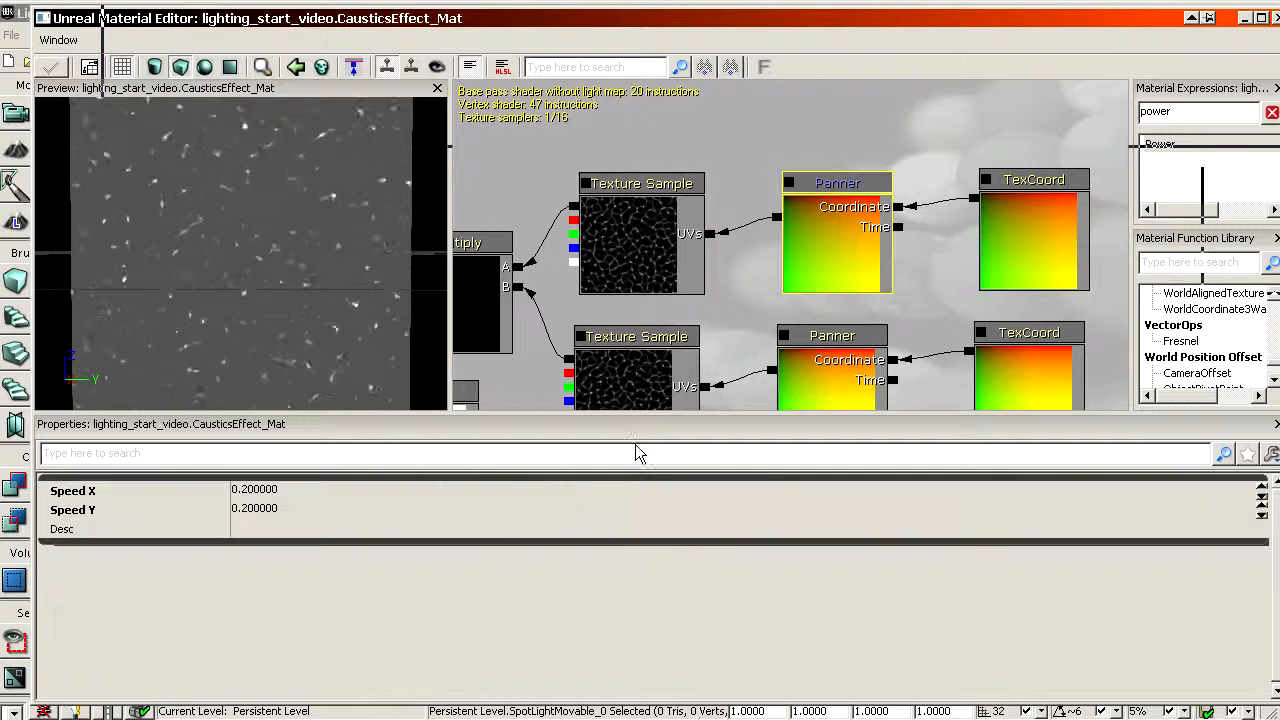
pyautogui.click(266, 510)
pyautogui.write('0.1')
pyautogui.press('Return')
pyautogui.click(254, 489)
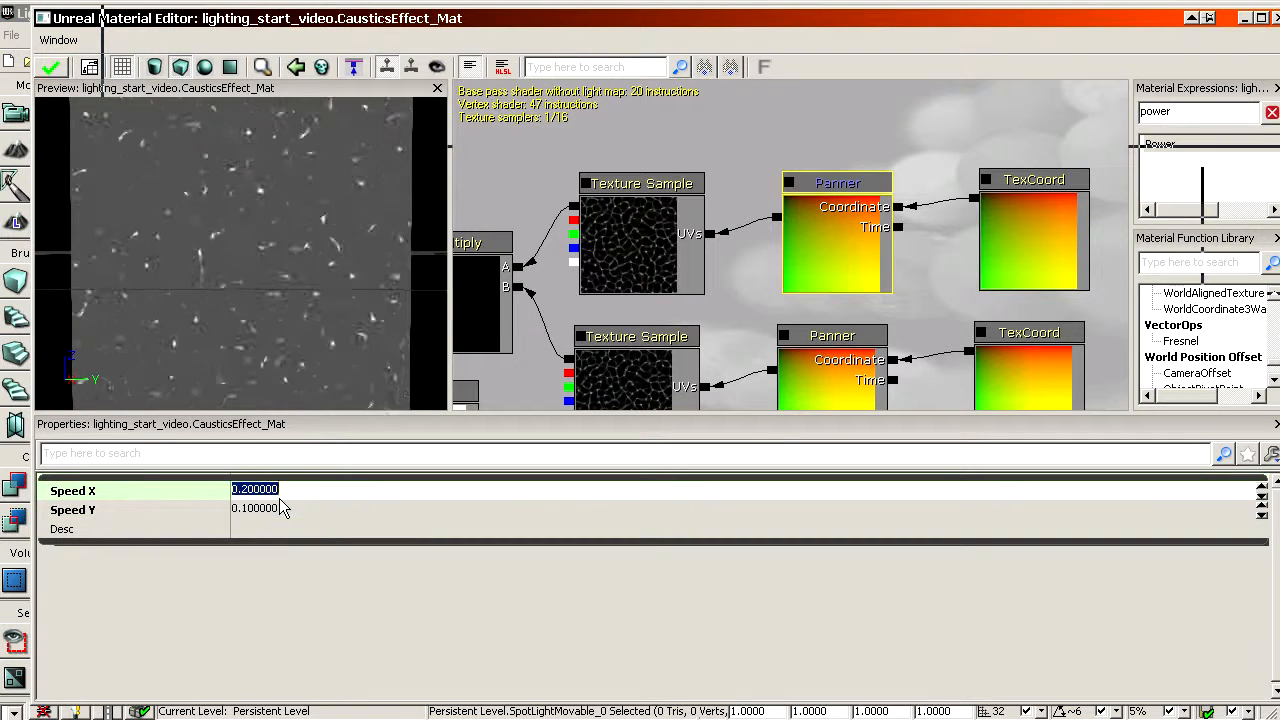
pyautogui.write('0.1')
pyautogui.press('Return')
# Set the lower Panner's Speed Y to 0.2 and Speed X to 0.05
pyautogui.click(838, 382)
pyautogui.click(268, 510)
pyautogui.write('0.')
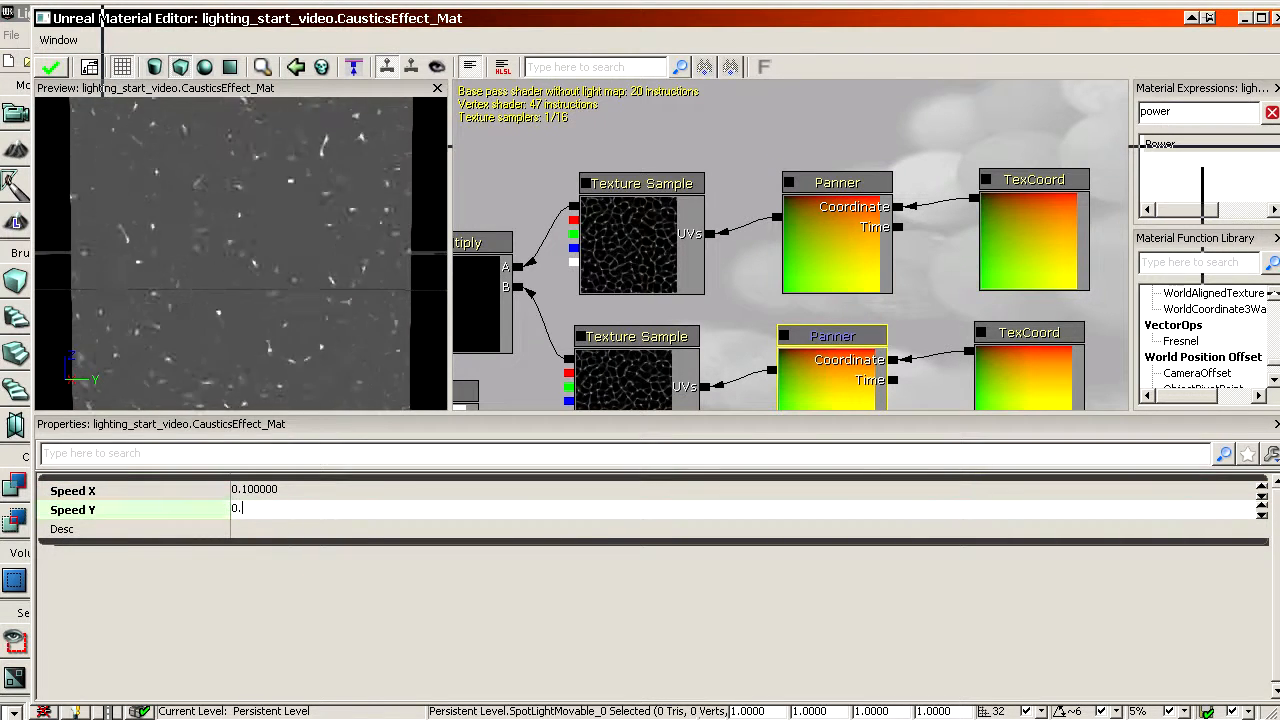
pyautogui.click(266, 491)
pyautogui.write('0.05')
pyautogui.press('Return')
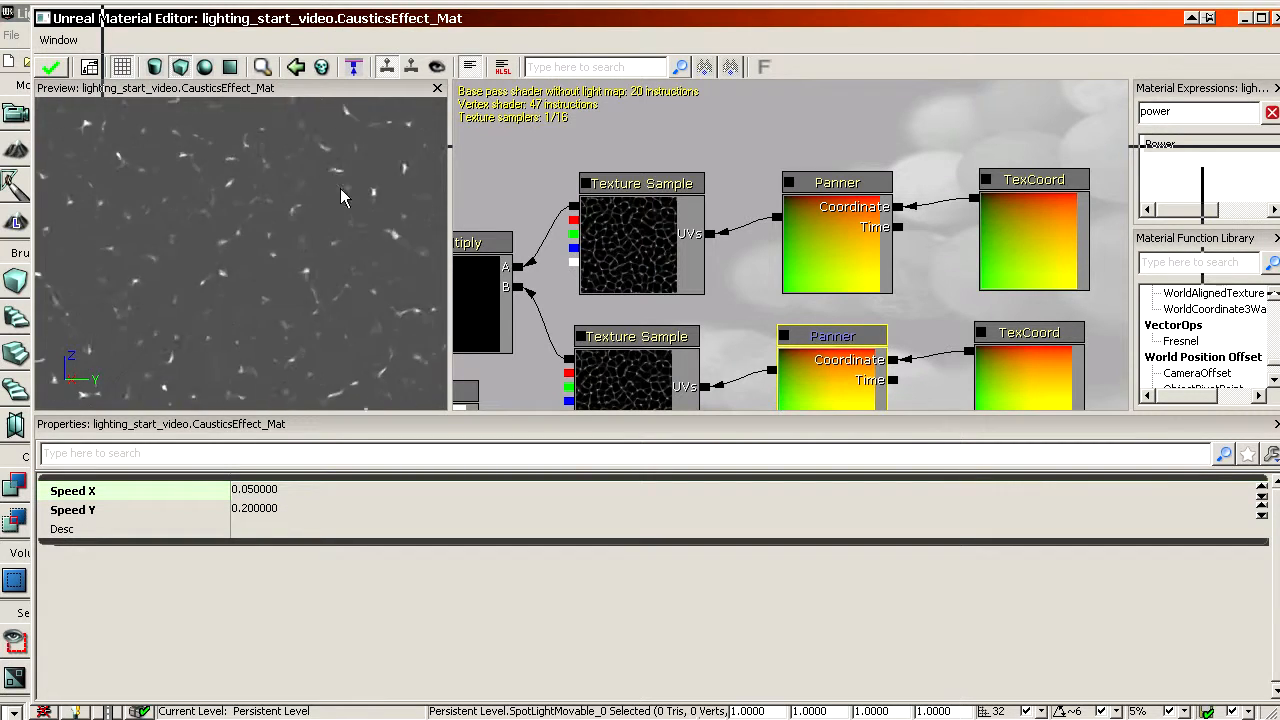
# Uncover the level viewport and apply the material changes to see the slower caustics on the ceiling
pyautogui.moveTo(441, 24); pyautogui.dragTo(1188, 94)
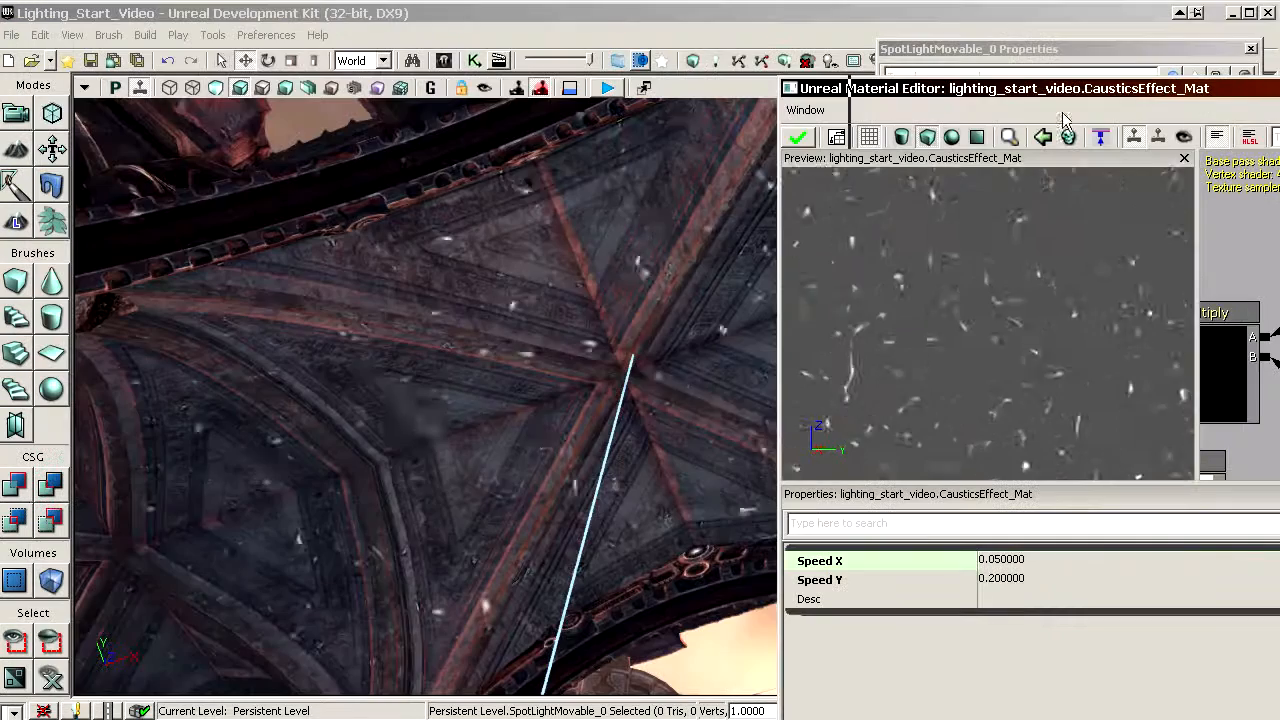
pyautogui.click(798, 138)
pyautogui.moveTo(597, 280); pyautogui.dragTo(672, 205, button='right')
# Return to the material graph and set the upper Panner's Speed X and Speed Y to -0.1
pyautogui.moveTo(1069, 89); pyautogui.dragTo(322, 18)
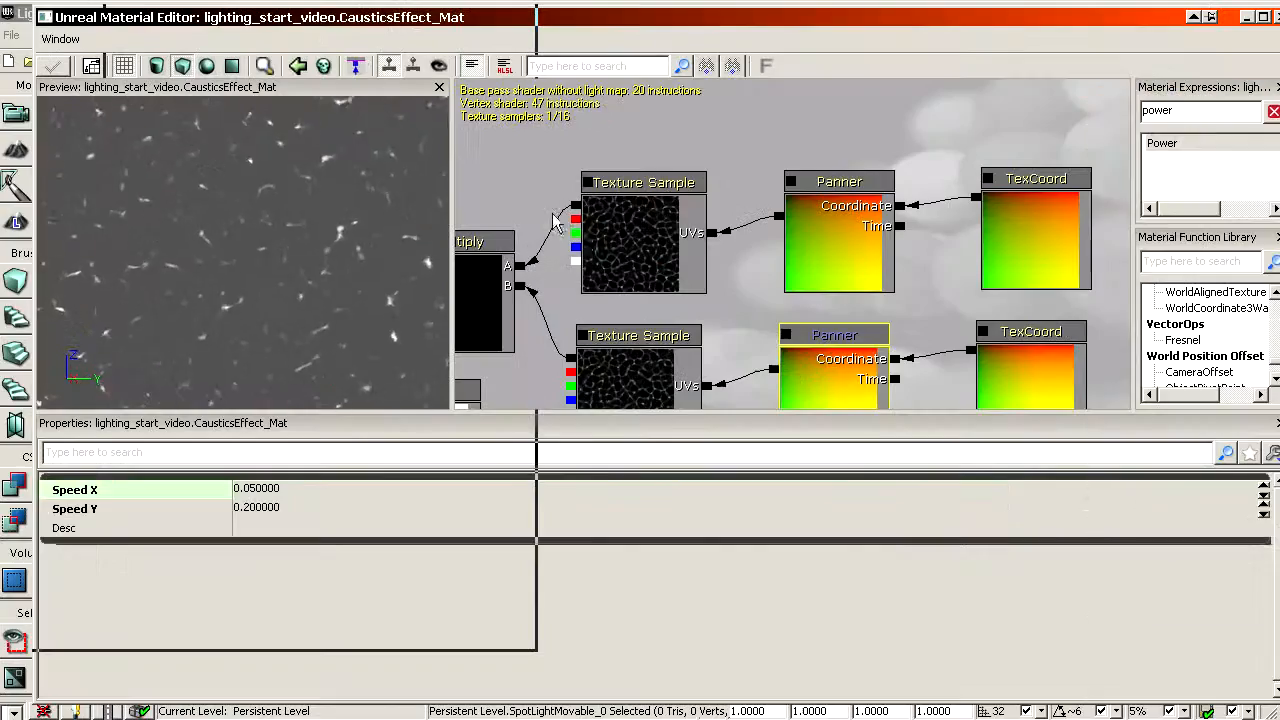
pyautogui.click(847, 257)
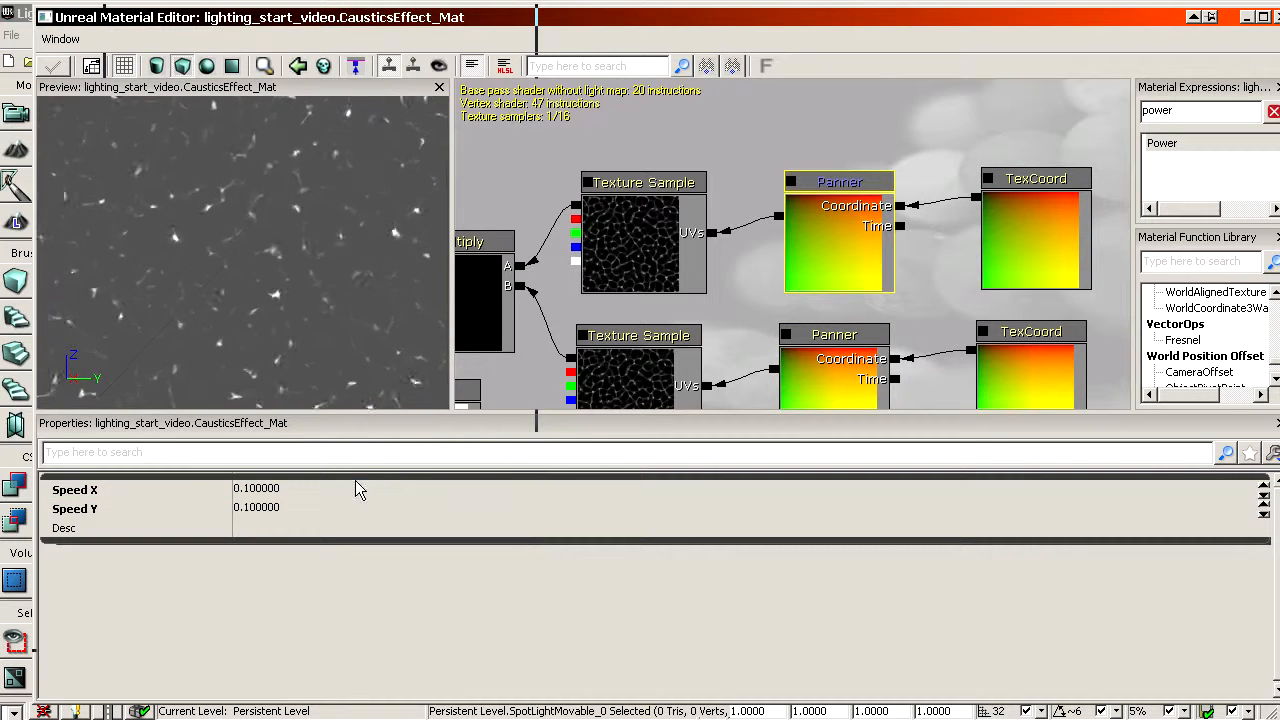
pyautogui.click(340, 508)
pyautogui.press('Home')
pyautogui.write('-')
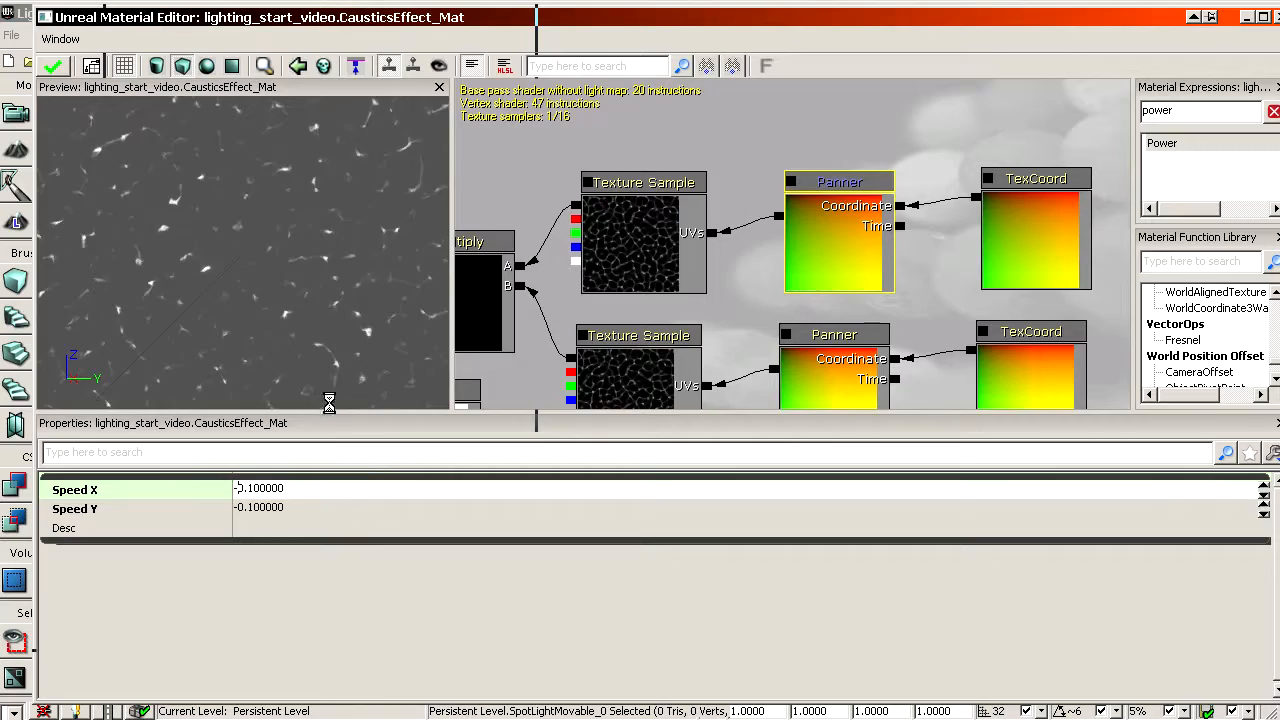
pyautogui.click(277, 337)
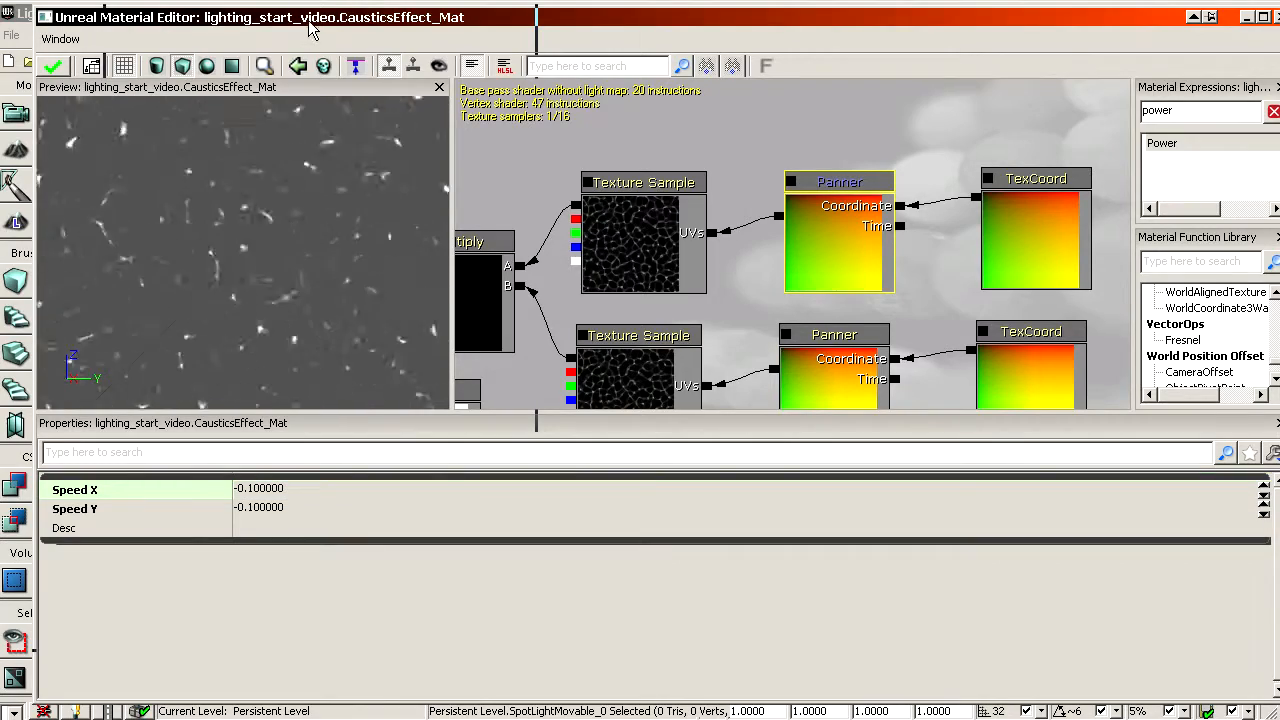
# Apply the updated material, view the caustics on the ceiling and reopen the spotlight's properties
pyautogui.moveTo(305, 20); pyautogui.dragTo(1038, 32)
pyautogui.click(786, 80)
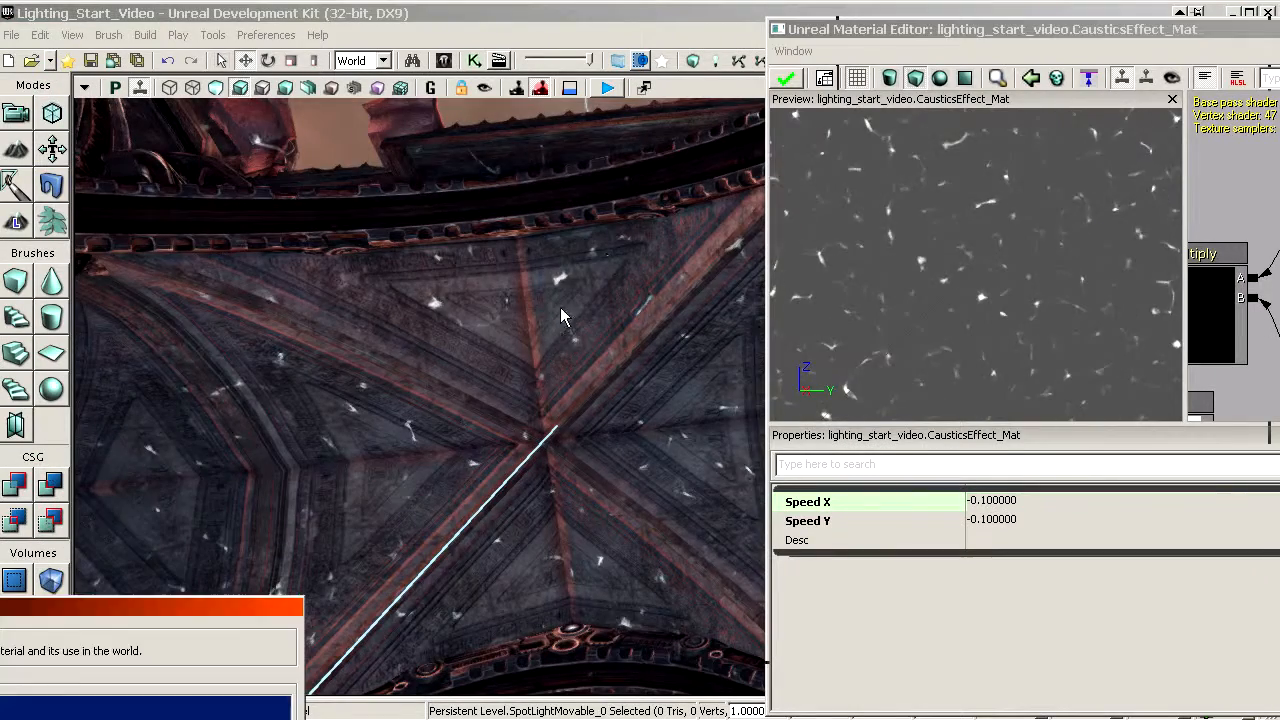
pyautogui.moveTo(561, 301); pyautogui.dragTo(508, 271, button='right')
pyautogui.press('F4')
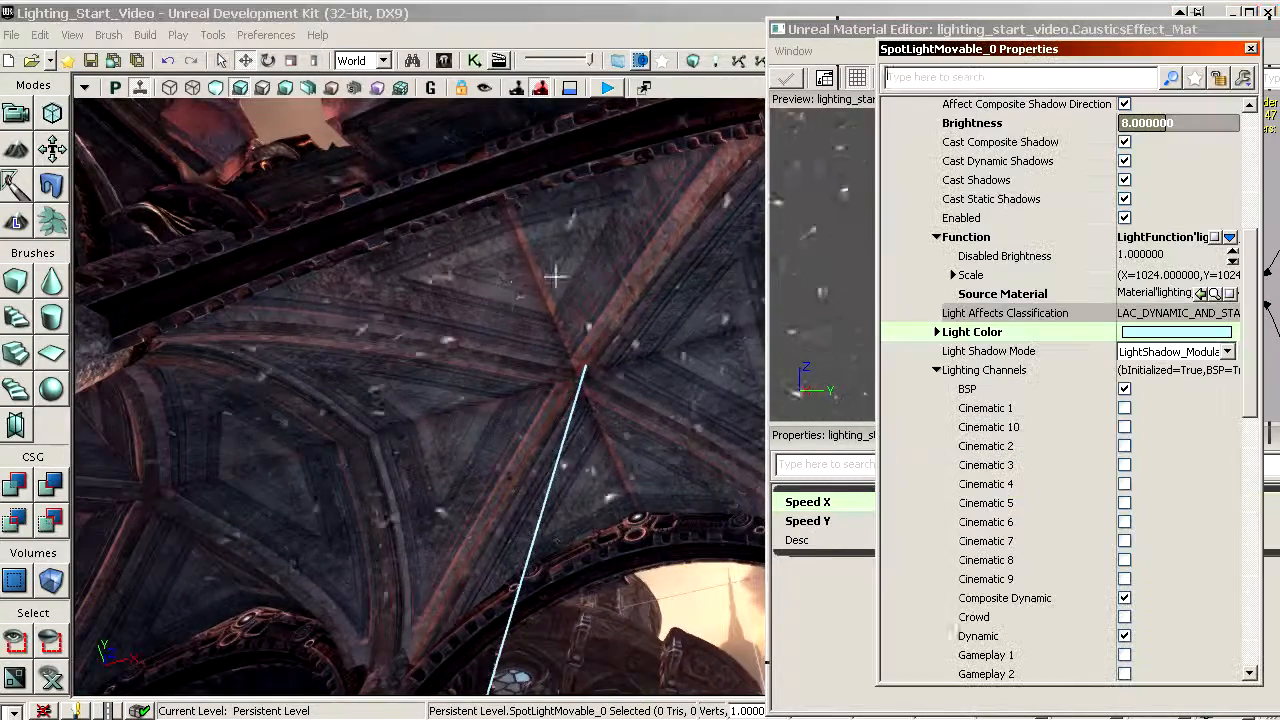
# Try a spotlight Brightness of 4, set it back to 8 and close the light's properties
pyautogui.click(1066, 123)
pyautogui.write('4')
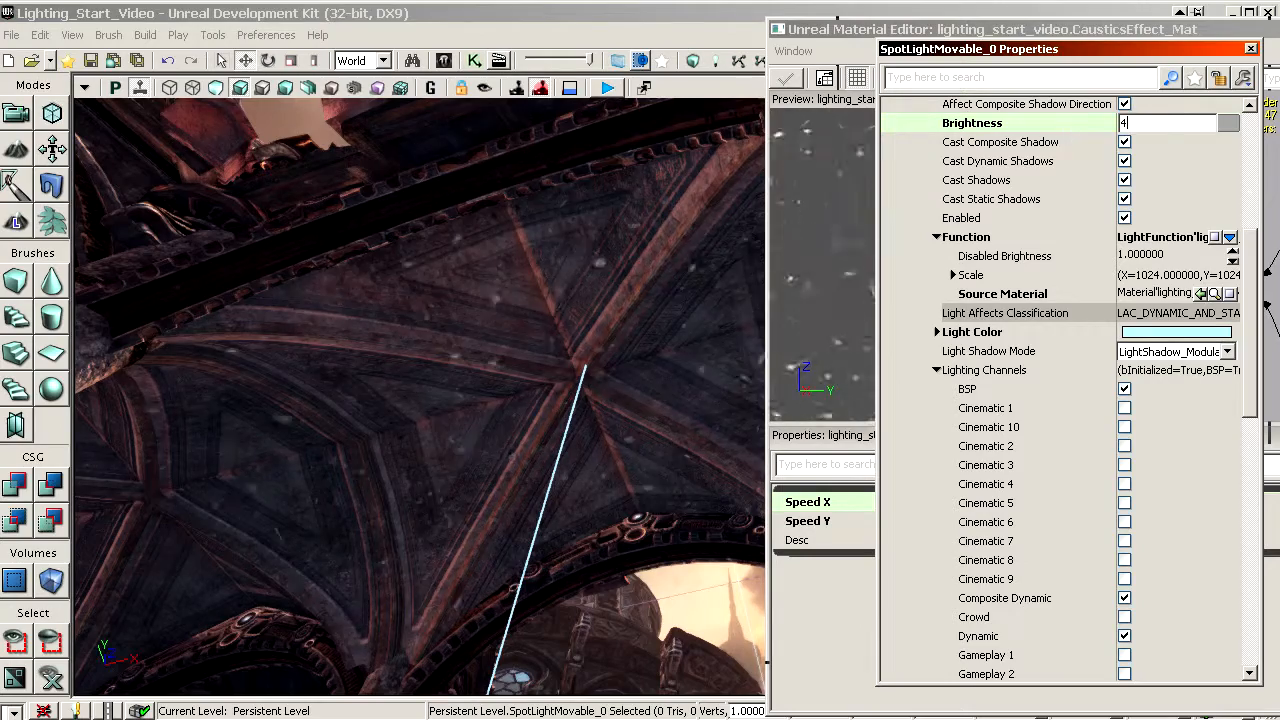
pyautogui.press('Return')
pyautogui.moveTo(545, 300); pyautogui.dragTo(625, 298, button='right')
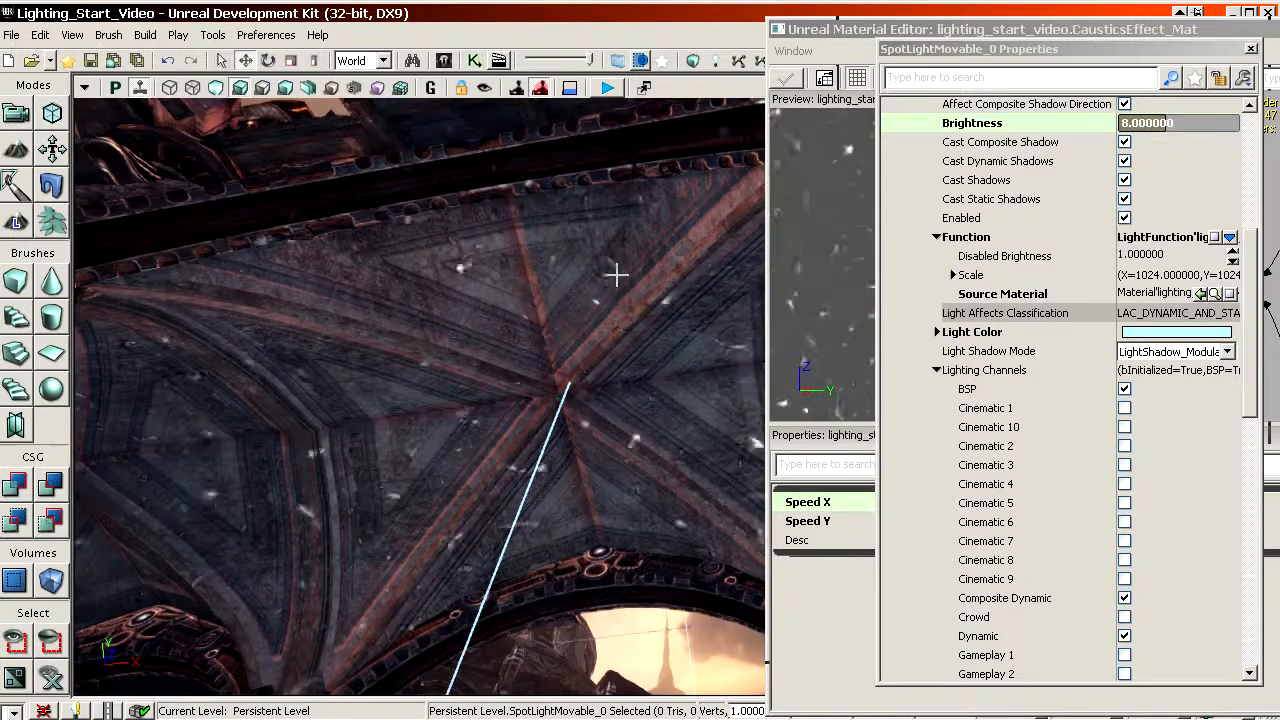
pyautogui.click(1253, 48)
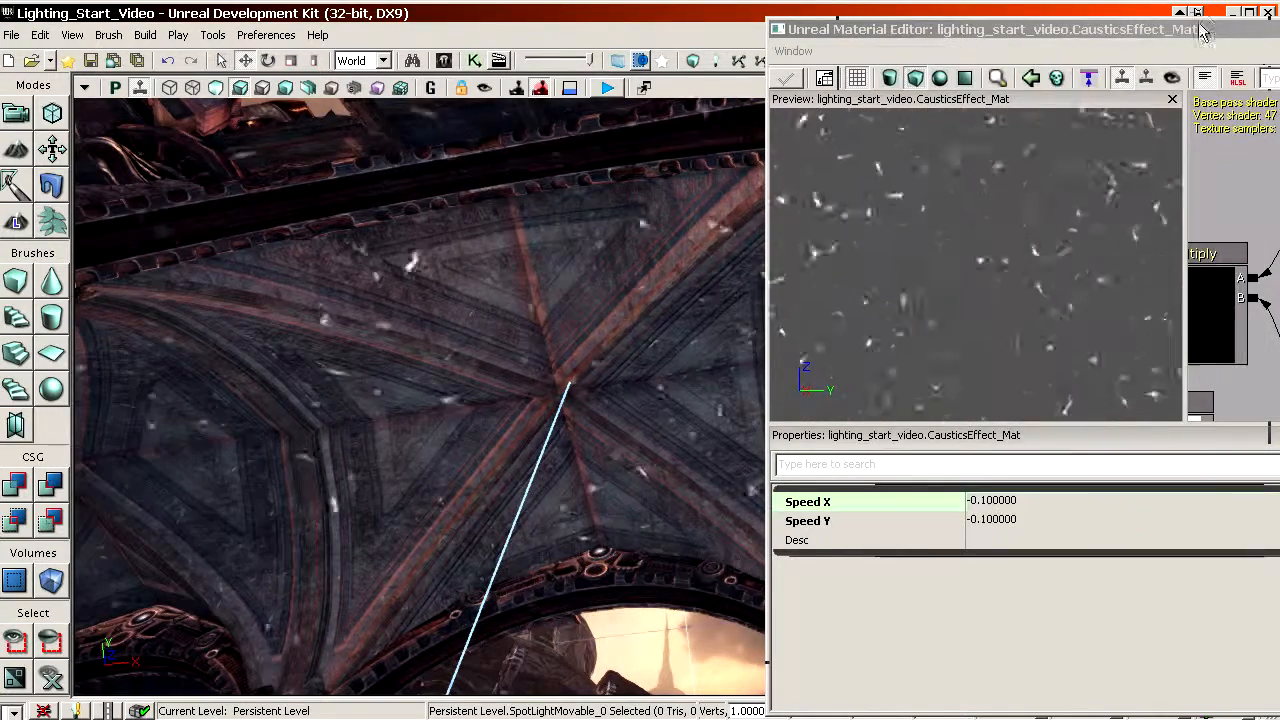
# Move the material editor aside and view the spotlight's caustics on the ceiling from the pool area
pyautogui.moveTo(1139, 30); pyautogui.dragTo(1279, 47)
pyautogui.moveTo(762, 296); pyautogui.dragTo(752, 230, button='right')
pyautogui.moveTo(752, 401)
pyautogui.mouseDown()
pyautogui.moveTo(754, 440)
pyautogui.moveTo(752, 401)
pyautogui.mouseUp()
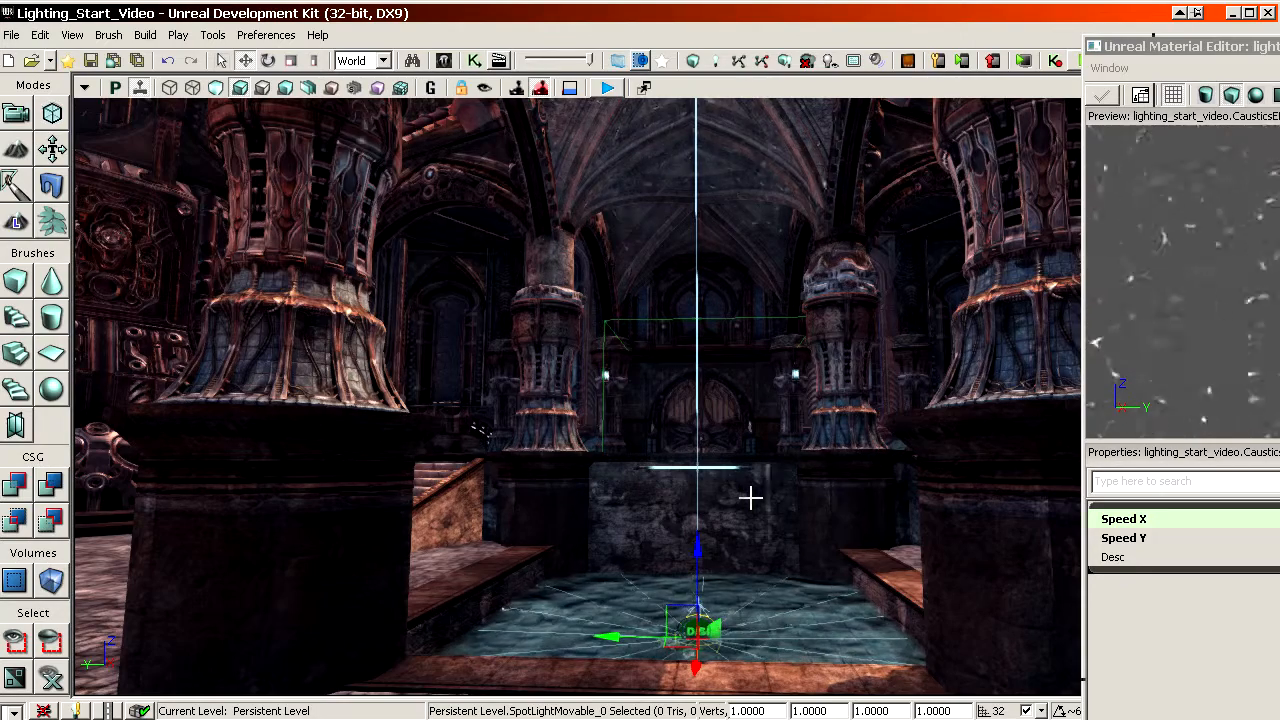
pyautogui.moveTo(760, 409); pyautogui.dragTo(750, 330, button='right')
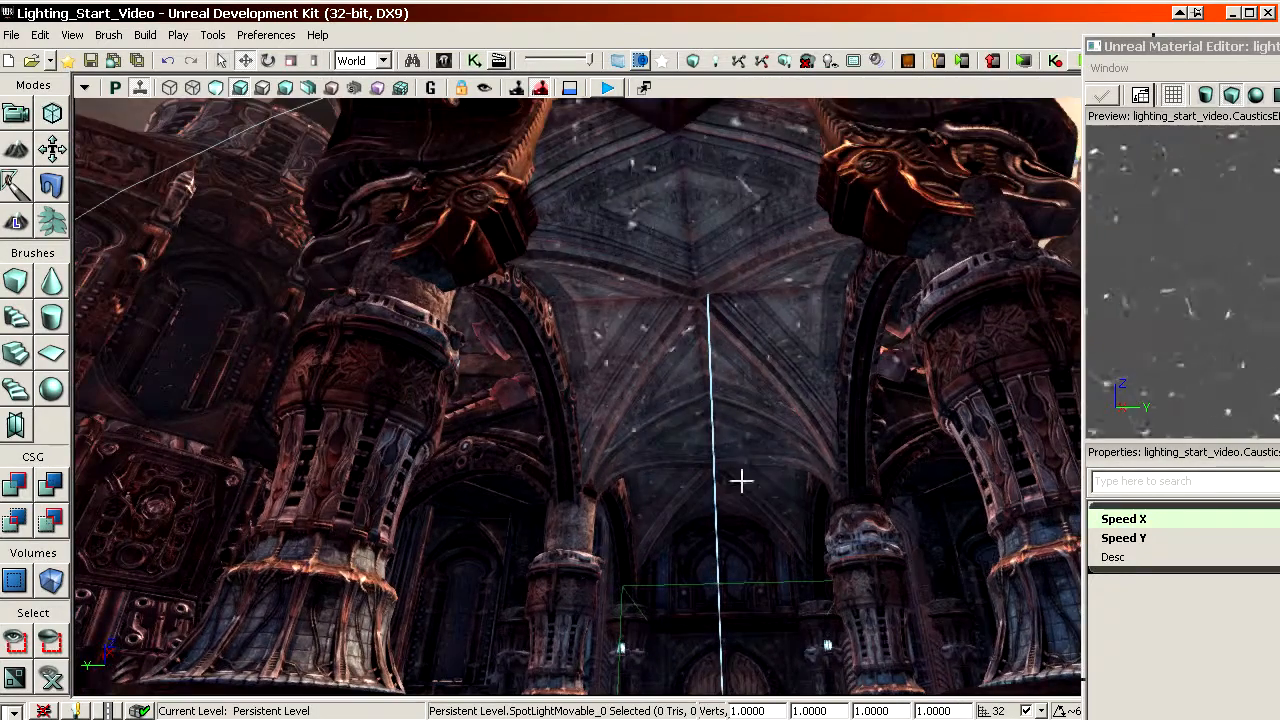
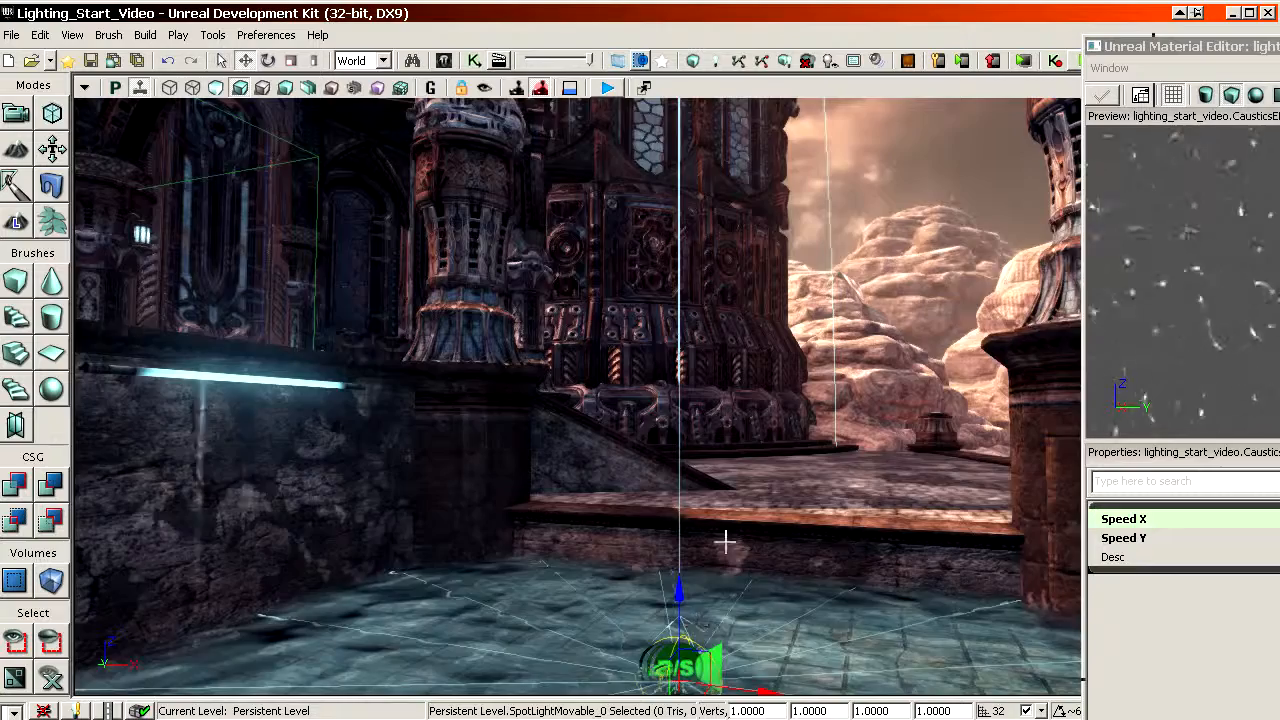
pyautogui.moveTo(725, 541); pyautogui.dragTo(746, 517)
# Move the spotlight's properties aside, switch the level viewport to Light Complexity view and examine the surfaces around the pool and ceiling
pyautogui.doubleClick(668, 558)
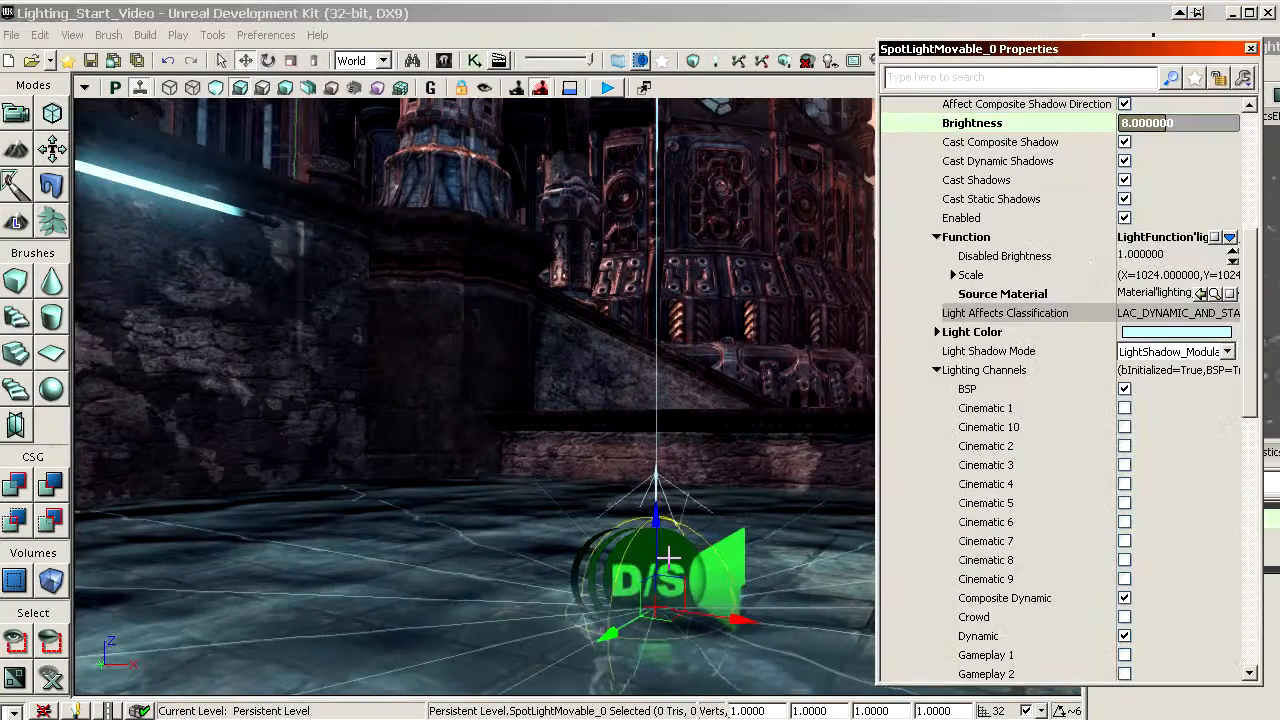
pyautogui.moveTo(986, 50); pyautogui.dragTo(1279, 44)
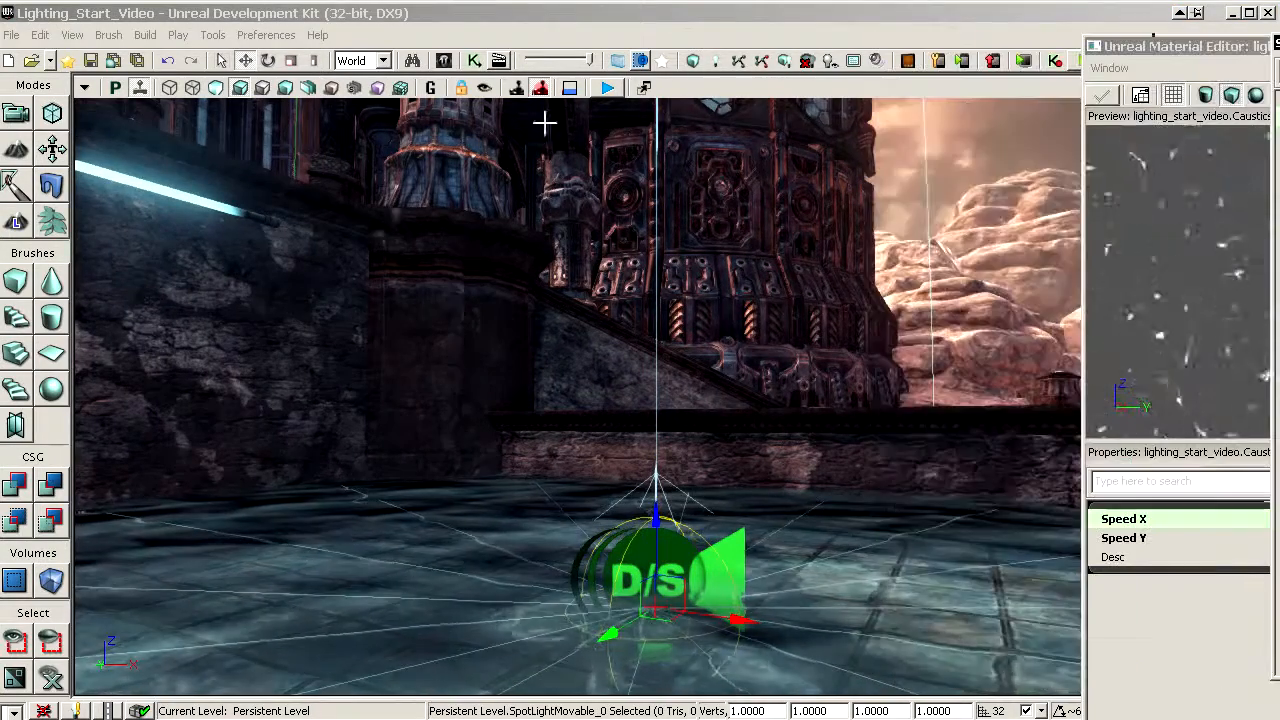
pyautogui.click(308, 88)
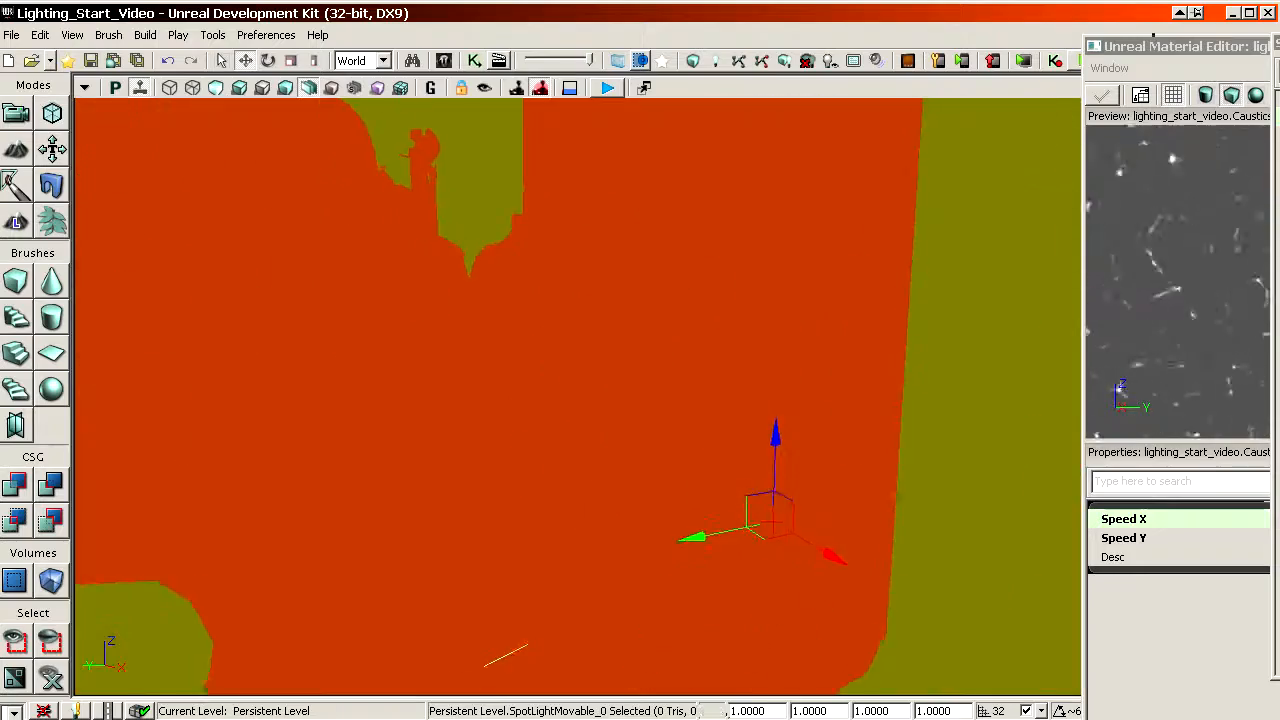
pyautogui.moveTo(620, 400); pyautogui.dragTo(660, 340, button='right')
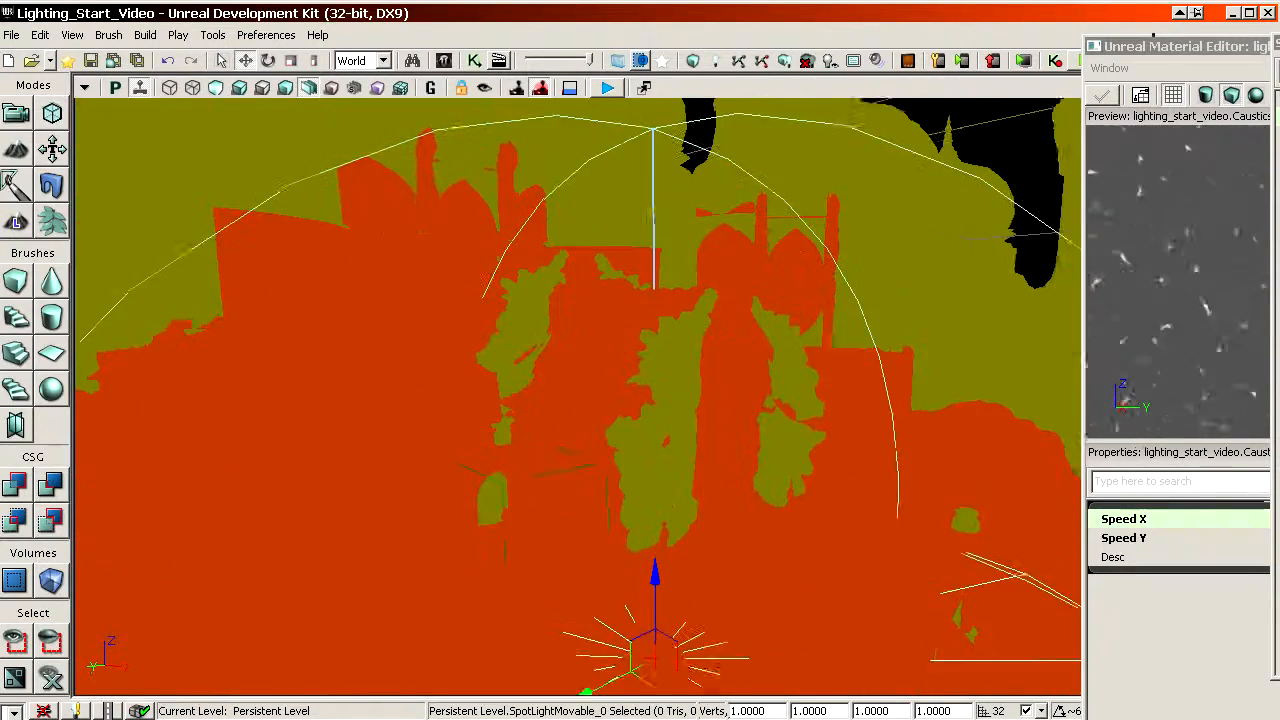
pyautogui.moveTo(668, 155); pyautogui.dragTo(675, 132, button='right')
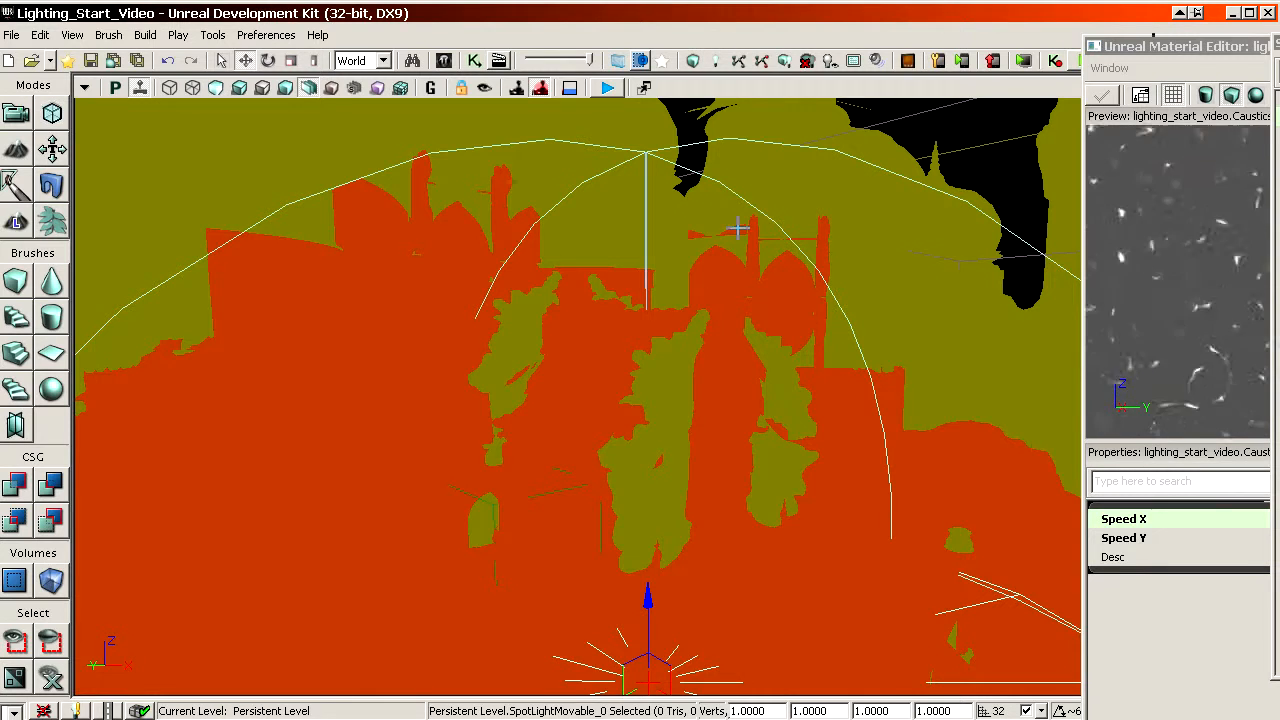
pyautogui.moveTo(704, 262); pyautogui.dragTo(720, 216, button='right')
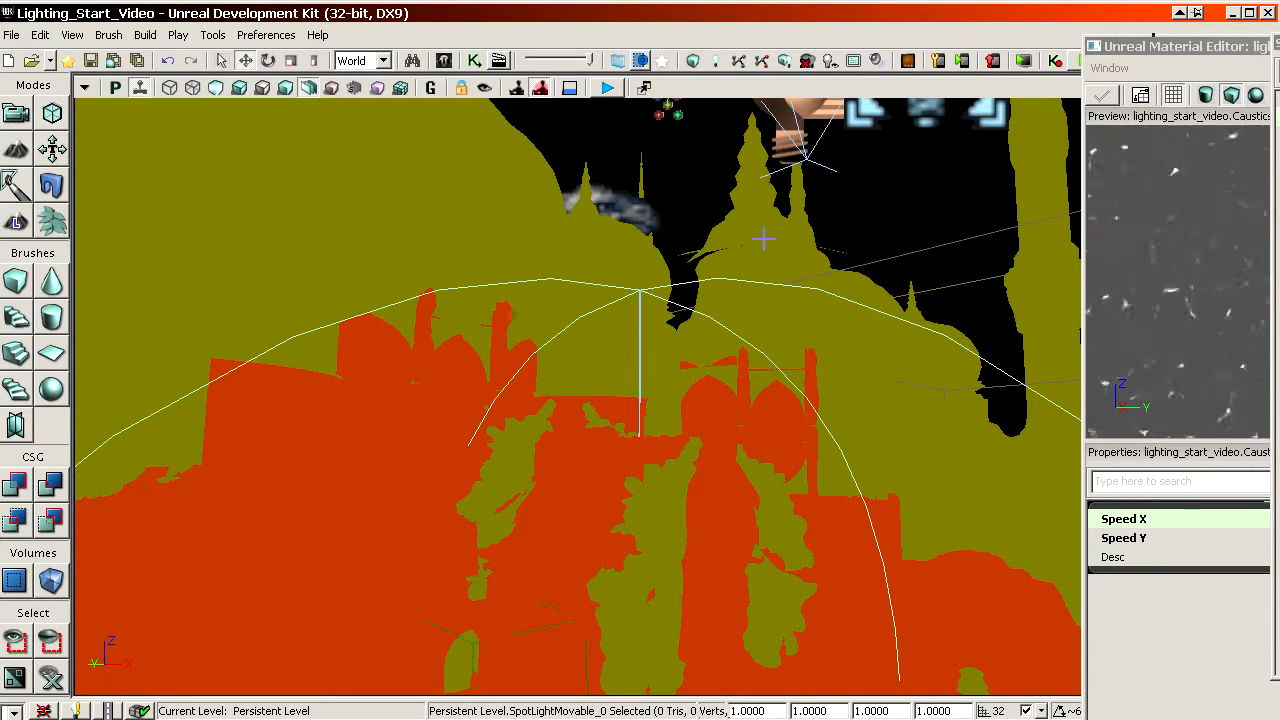
pyautogui.moveTo(762, 244); pyautogui.dragTo(778, 526, button='right')
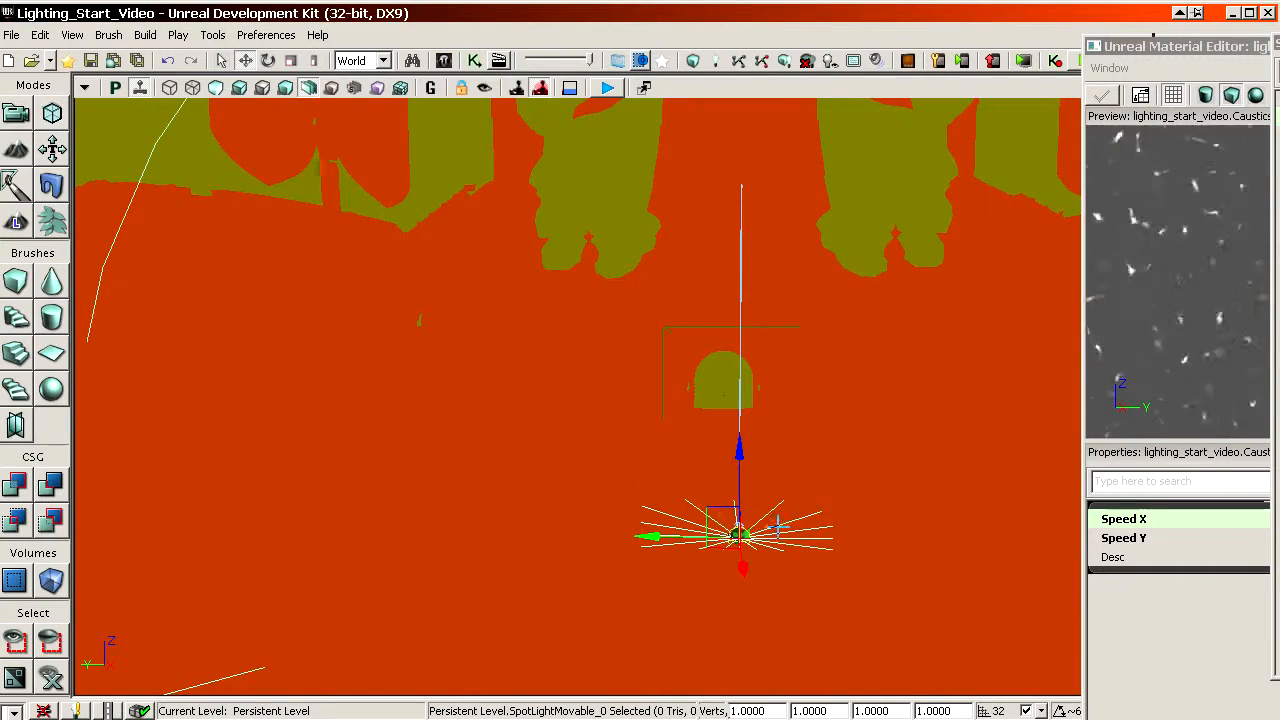
pyautogui.moveTo(827, 453)
pyautogui.mouseDown(button='right')
pyautogui.moveTo(964, 458)
pyautogui.moveTo(944, 458)
pyautogui.moveTo(972, 398)
pyautogui.moveTo(838, 440)
pyautogui.mouseUp(button='right')
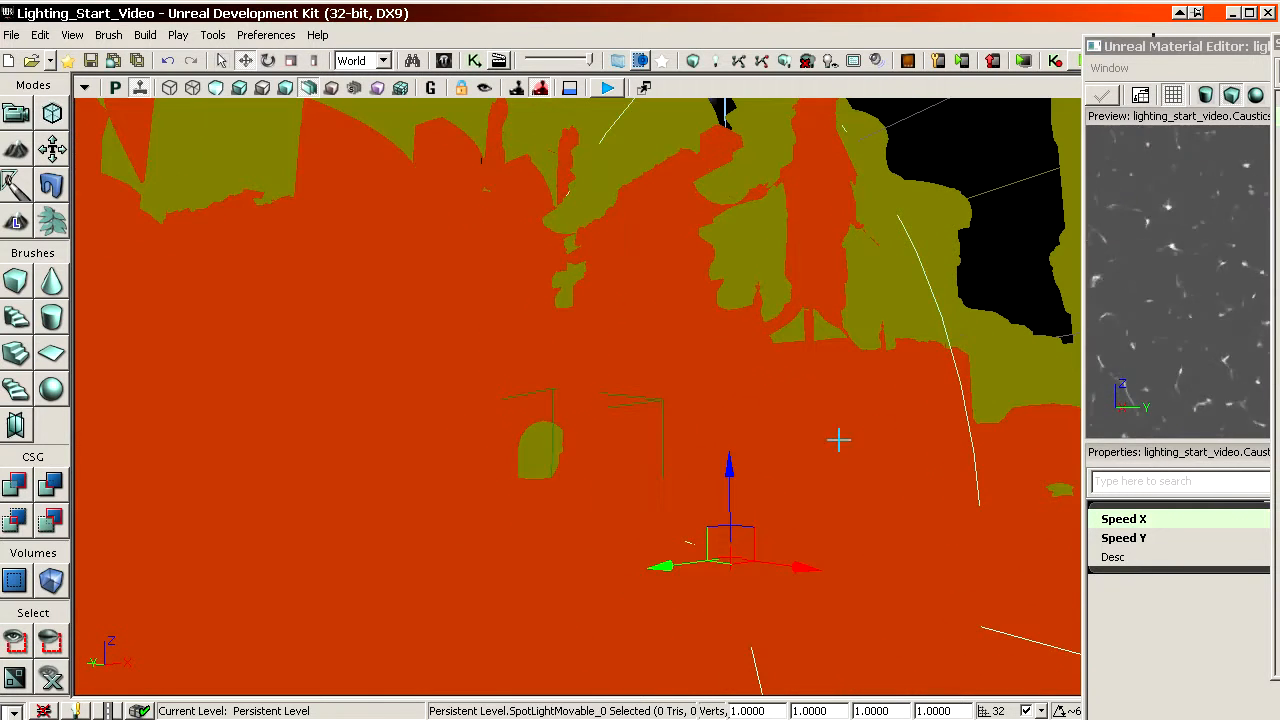
# Clear the material editor from the level viewport and return to Lit view around the pool spotlight
pyautogui.click(1224, 148)
pyautogui.click(740, 390)
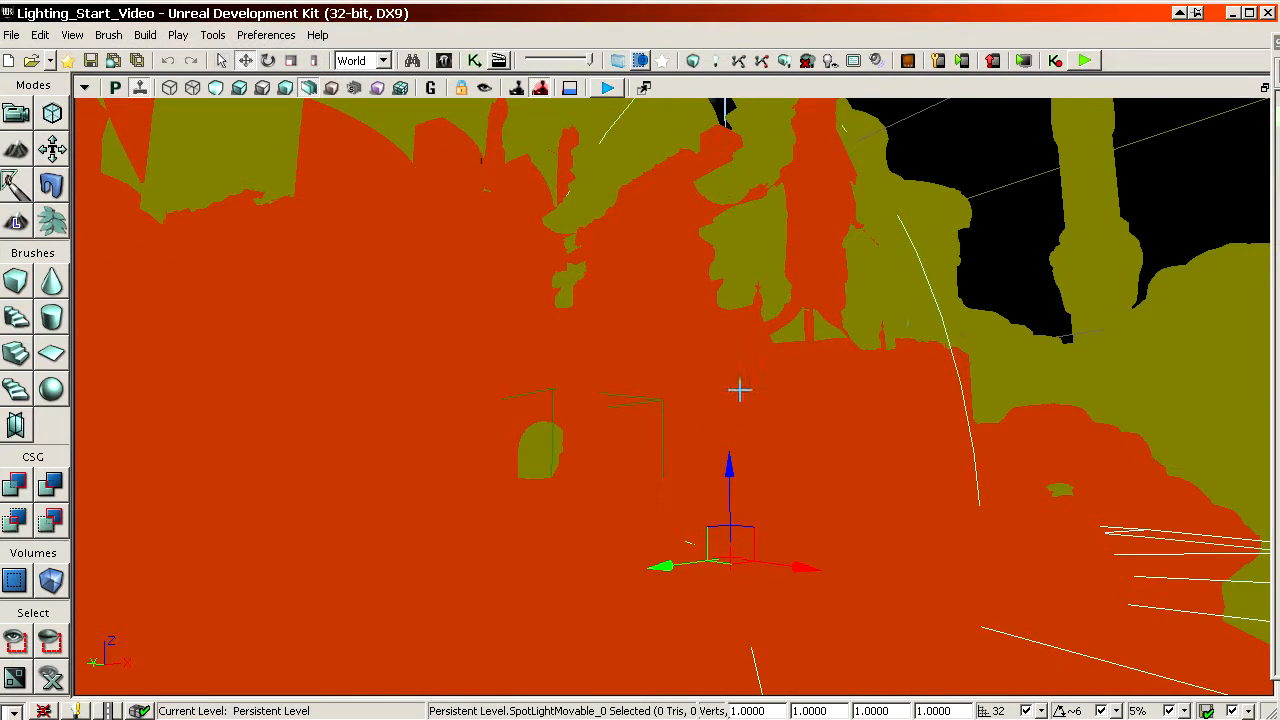
pyautogui.moveTo(740, 390); pyautogui.dragTo(760, 440, button='right')
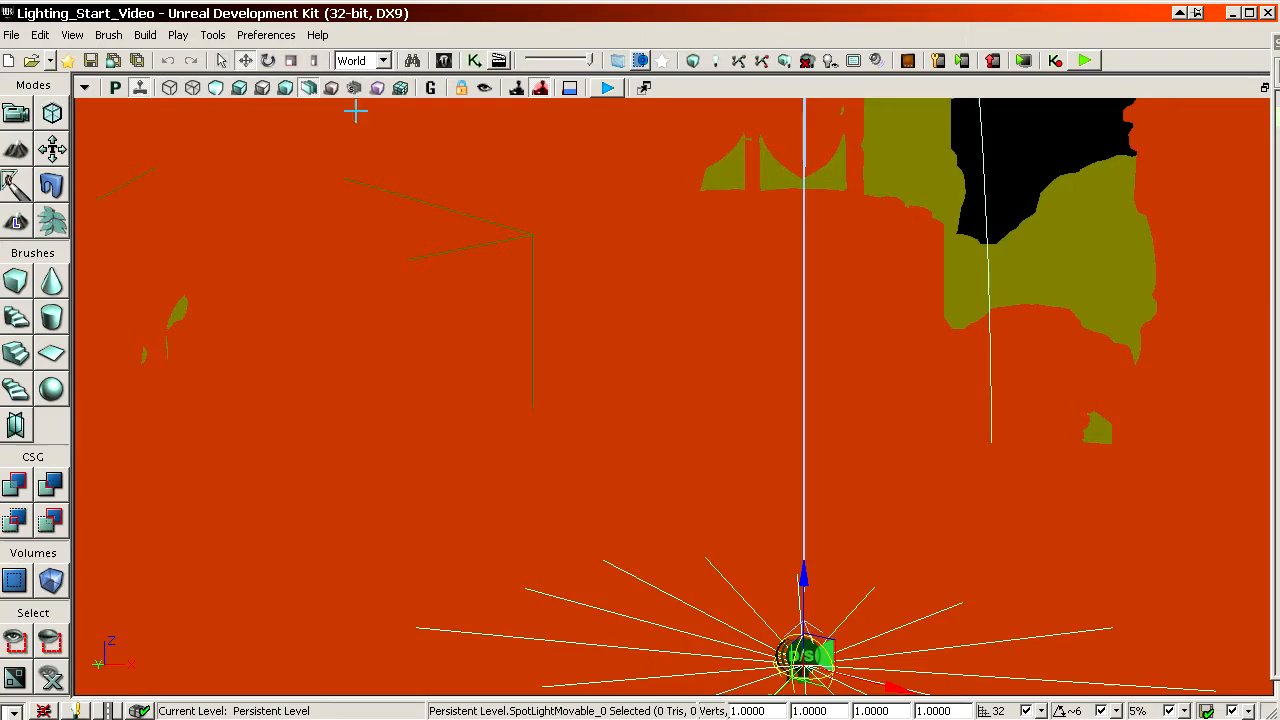
pyautogui.click(237, 90)
pyautogui.moveTo(303, 146); pyautogui.dragTo(318, 190, button='right')
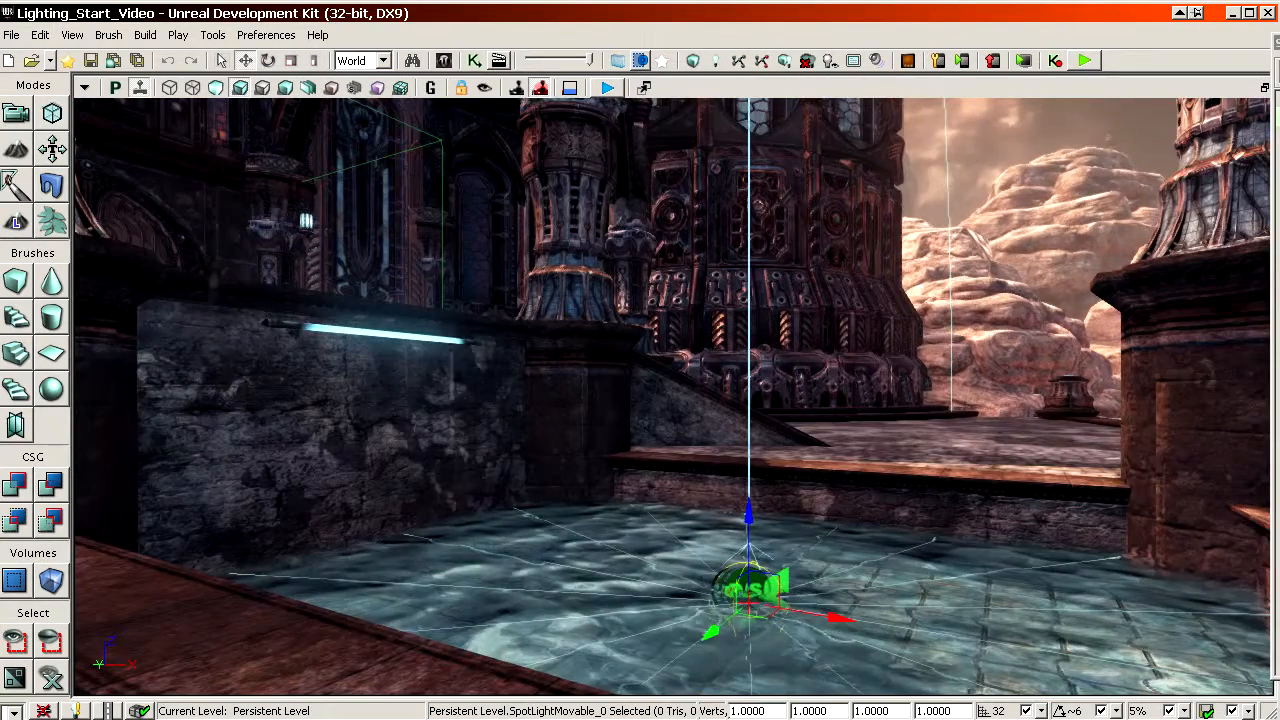
# Open the spotlight's properties and enable its Cinematic 10 lighting channel
pyautogui.press('F4')
pyautogui.scroll(-2, 940, 458)
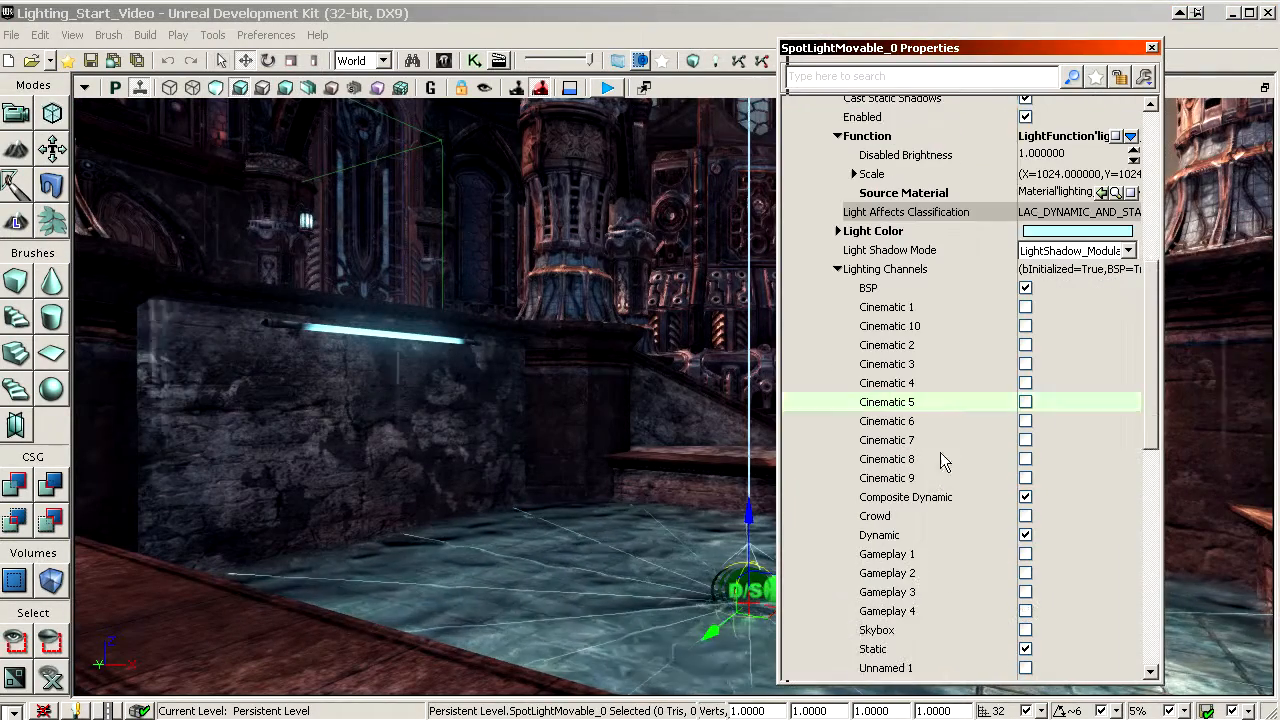
pyautogui.click(922, 328)
pyautogui.scroll(-2, 914, 339)
pyautogui.scroll(-2, 928, 480)
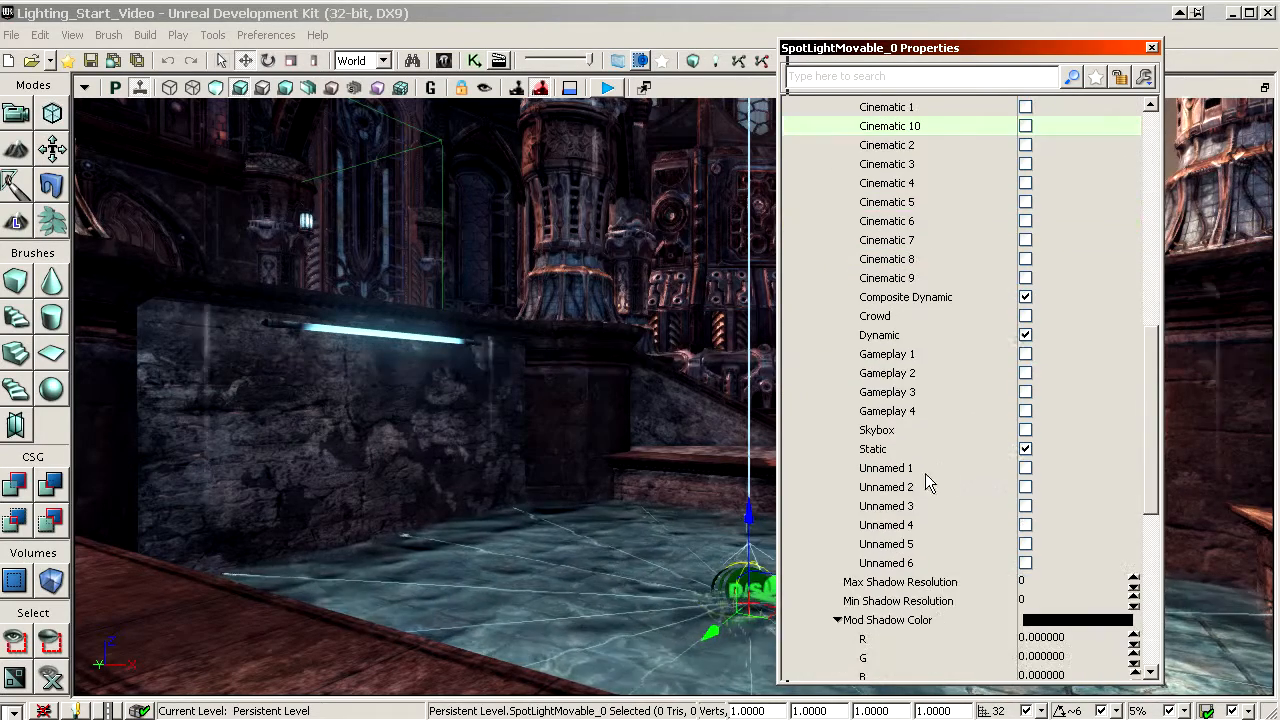
pyautogui.scroll(3, 940, 508)
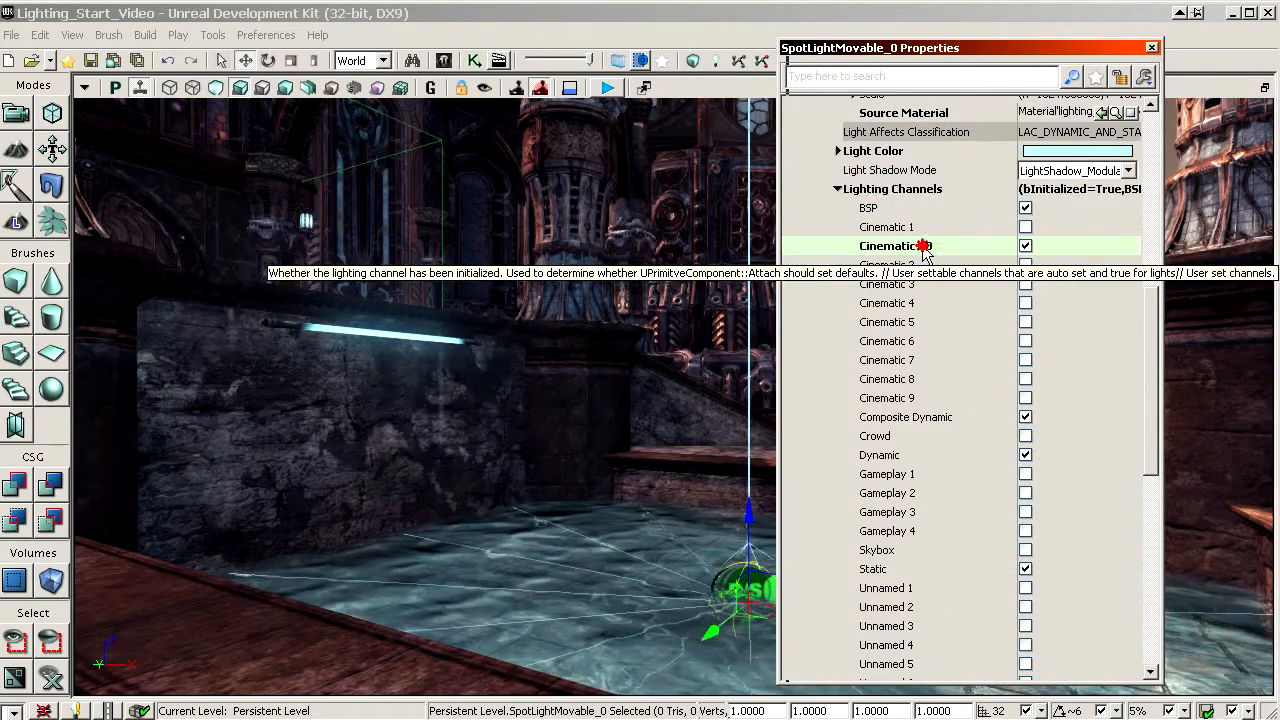
pyautogui.doubleClick(924, 247)
# Disable the spotlight's BSP, Composite Dynamic, Dynamic and Static lighting channels
pyautogui.doubleClick(880, 208)
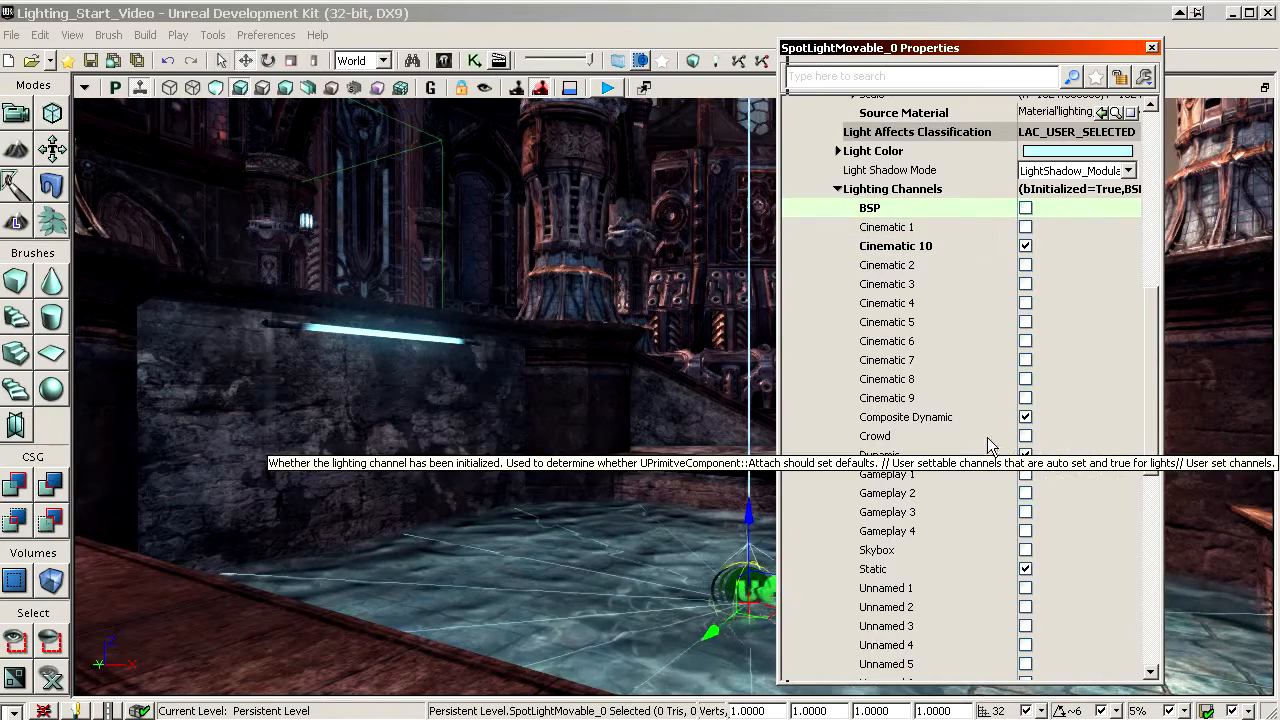
pyautogui.doubleClick(955, 417)
pyautogui.doubleClick(932, 455)
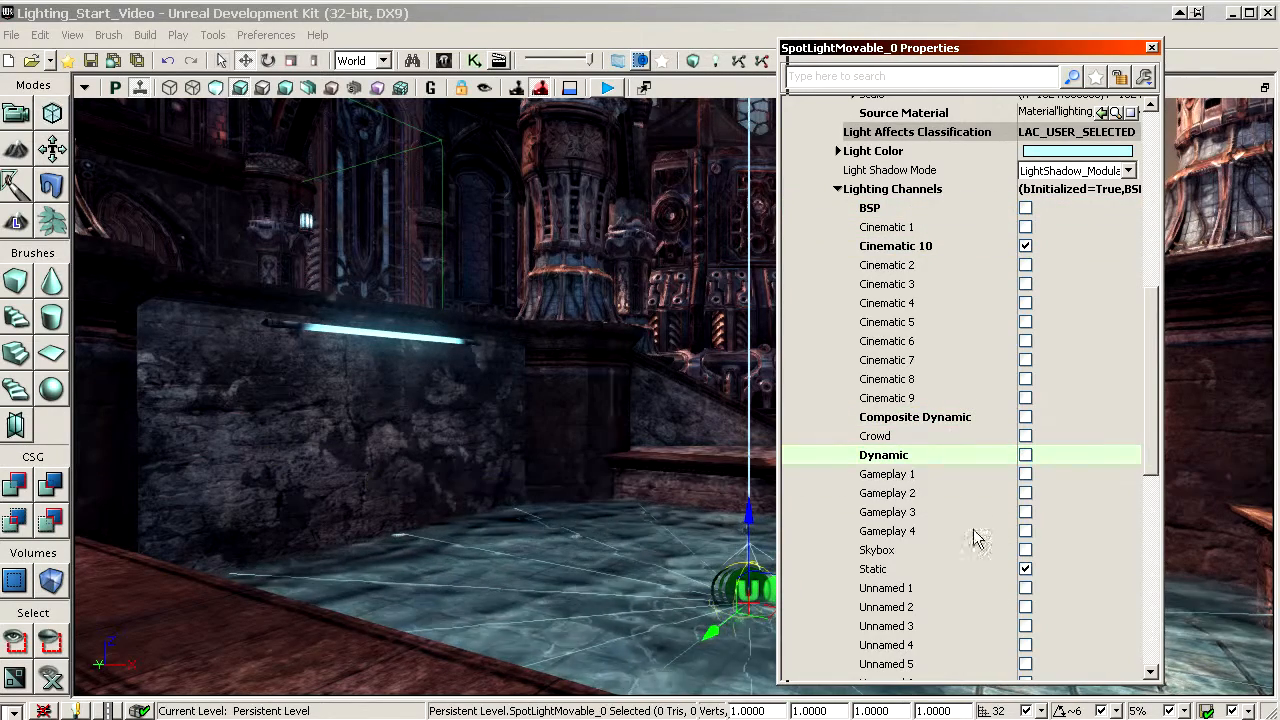
pyautogui.doubleClick(923, 569)
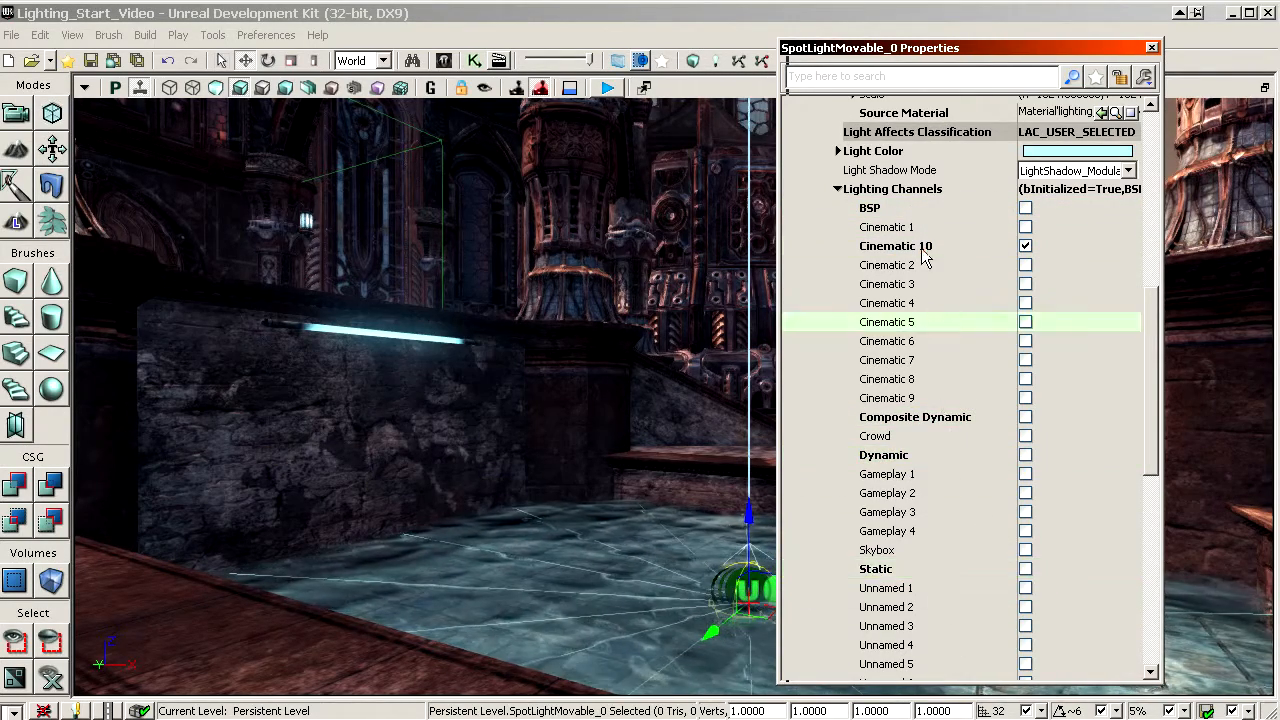
# Move the properties aside and select the vaulted ceiling mesh above the pool together with its adjoining arches
pyautogui.moveTo(966, 50); pyautogui.dragTo(1279, 52)
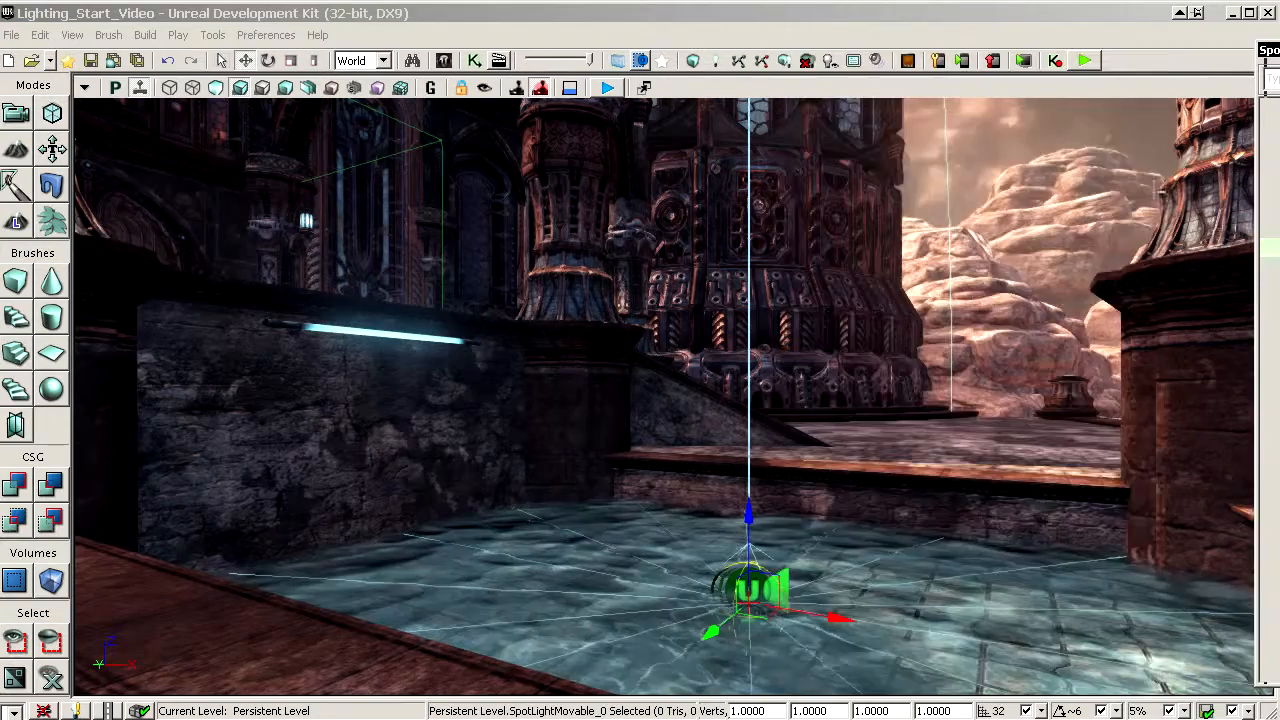
pyautogui.moveTo(900, 400); pyautogui.dragTo(850, 370)
pyautogui.moveTo(660, 418); pyautogui.dragTo(660, 300, button='right')
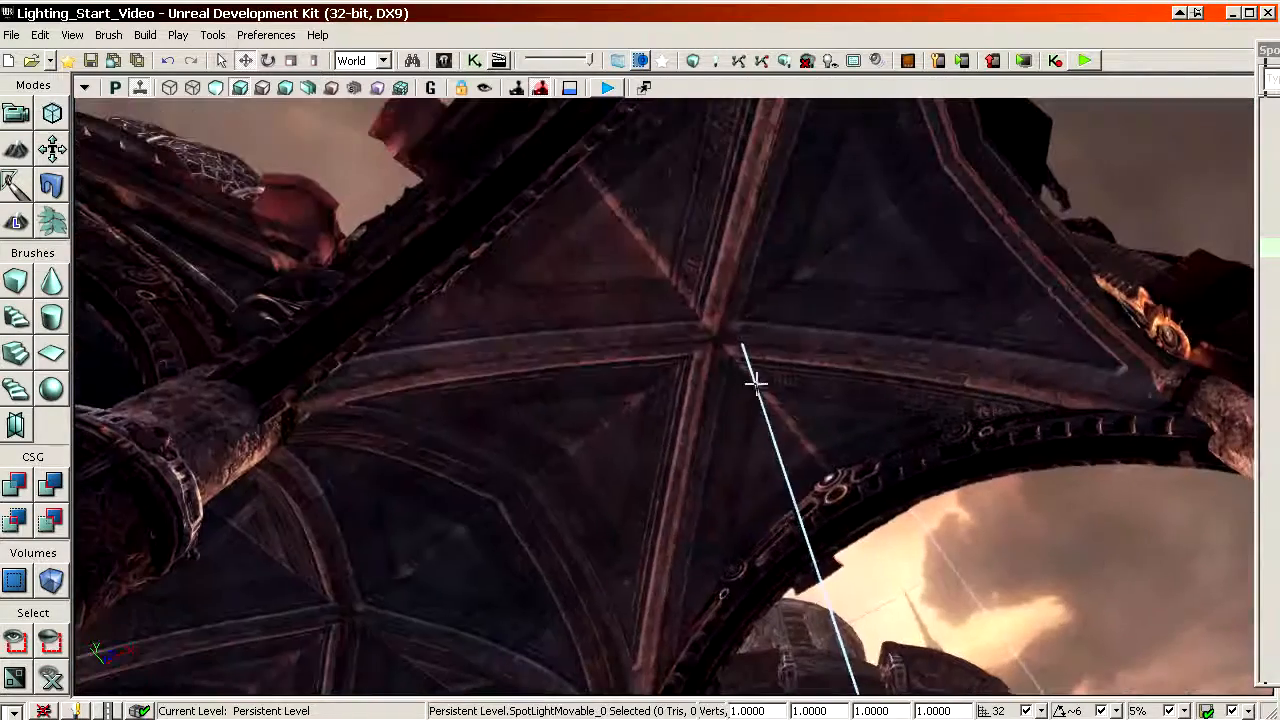
pyautogui.click(660, 418)
pyautogui.moveTo(573, 361); pyautogui.dragTo(543, 329, button='right')
pyautogui.keyDown('ctrl'); pyautogui.click(540, 292); pyautogui.keyUp('ctrl')
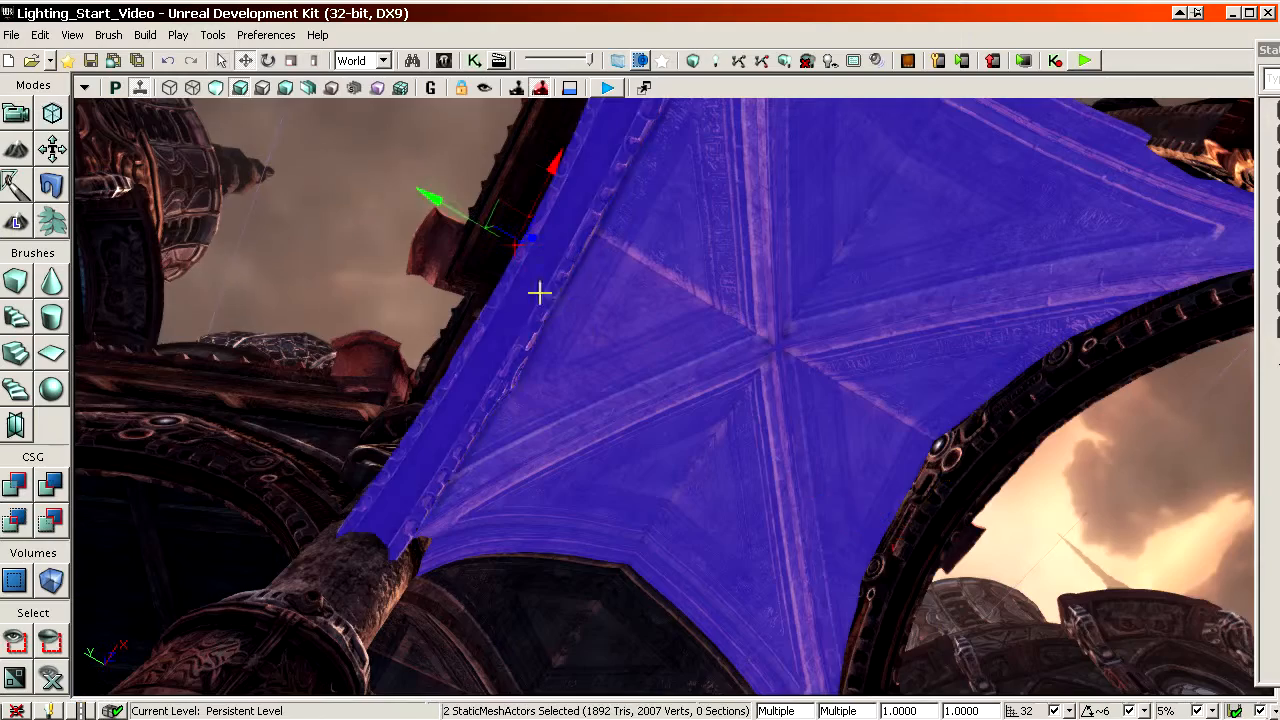
pyautogui.keyDown('ctrl'); pyautogui.click(989, 455); pyautogui.keyUp('ctrl')
pyautogui.moveTo(783, 426); pyautogui.dragTo(744, 404, button='right')
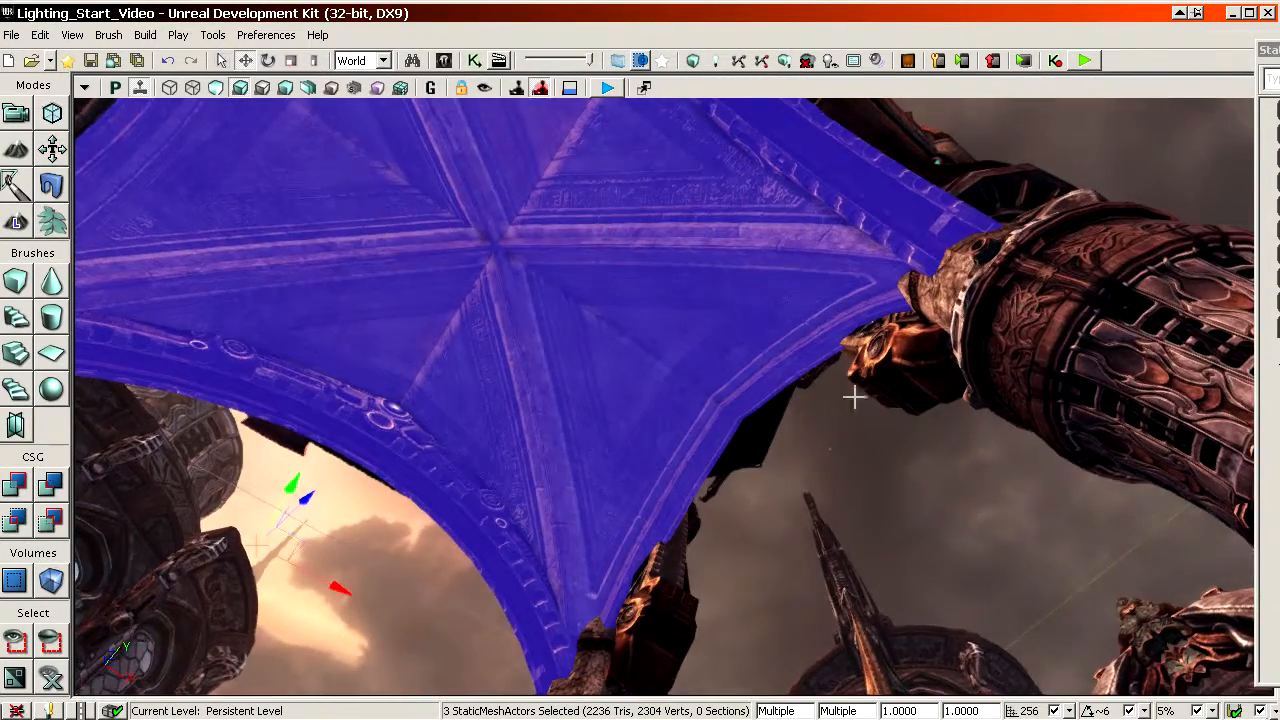
pyautogui.moveTo(853, 397); pyautogui.dragTo(856, 393, button='right')
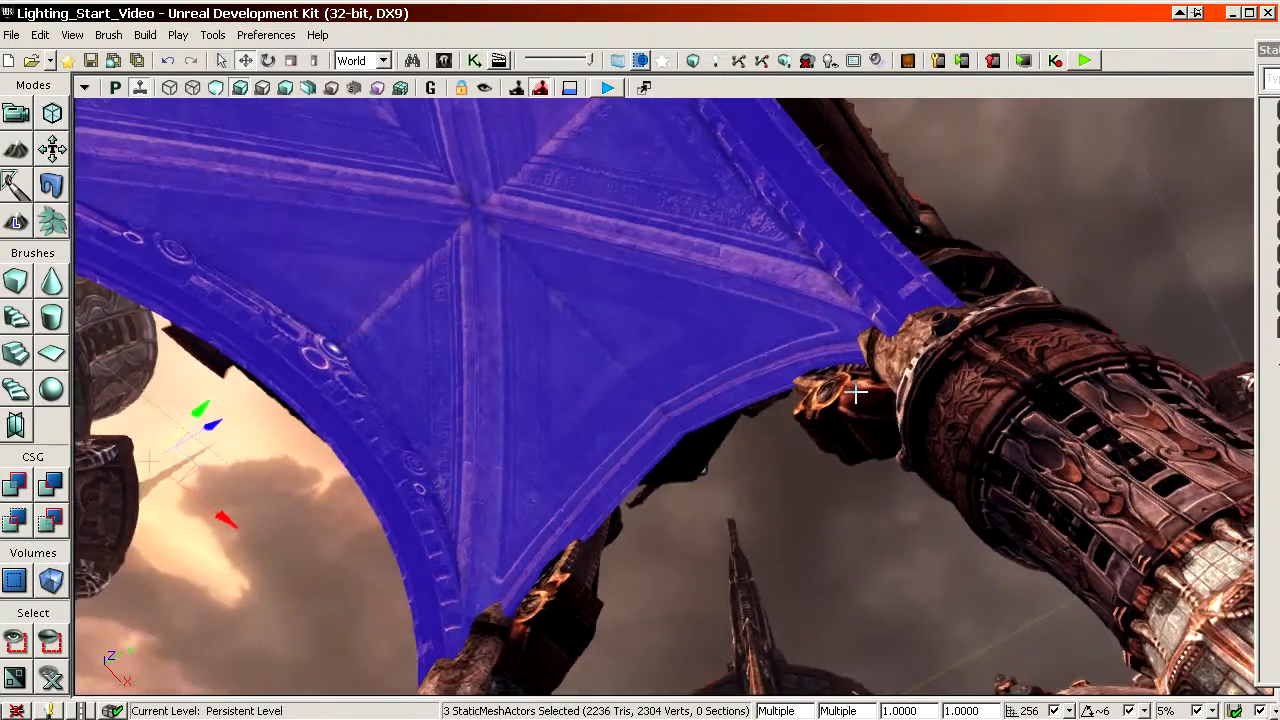
# Add the carved brackets, column tops and column pieces supporting the outer vault to the selection
pyautogui.keyDown('ctrl'); pyautogui.click(910, 392); pyautogui.keyUp('ctrl')
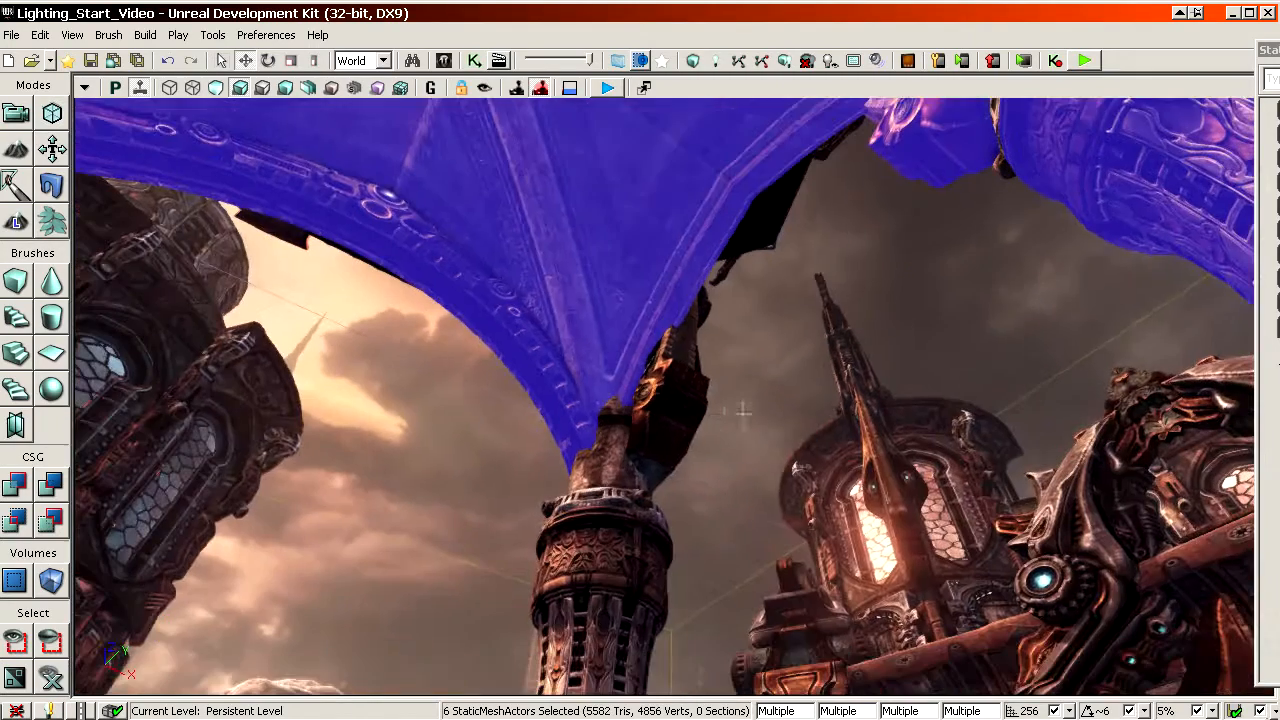
pyautogui.keyDown('ctrl'); pyautogui.click(656, 420); pyautogui.keyUp('ctrl')
pyautogui.keyDown('ctrl'); pyautogui.click(596, 531); pyautogui.keyUp('ctrl')
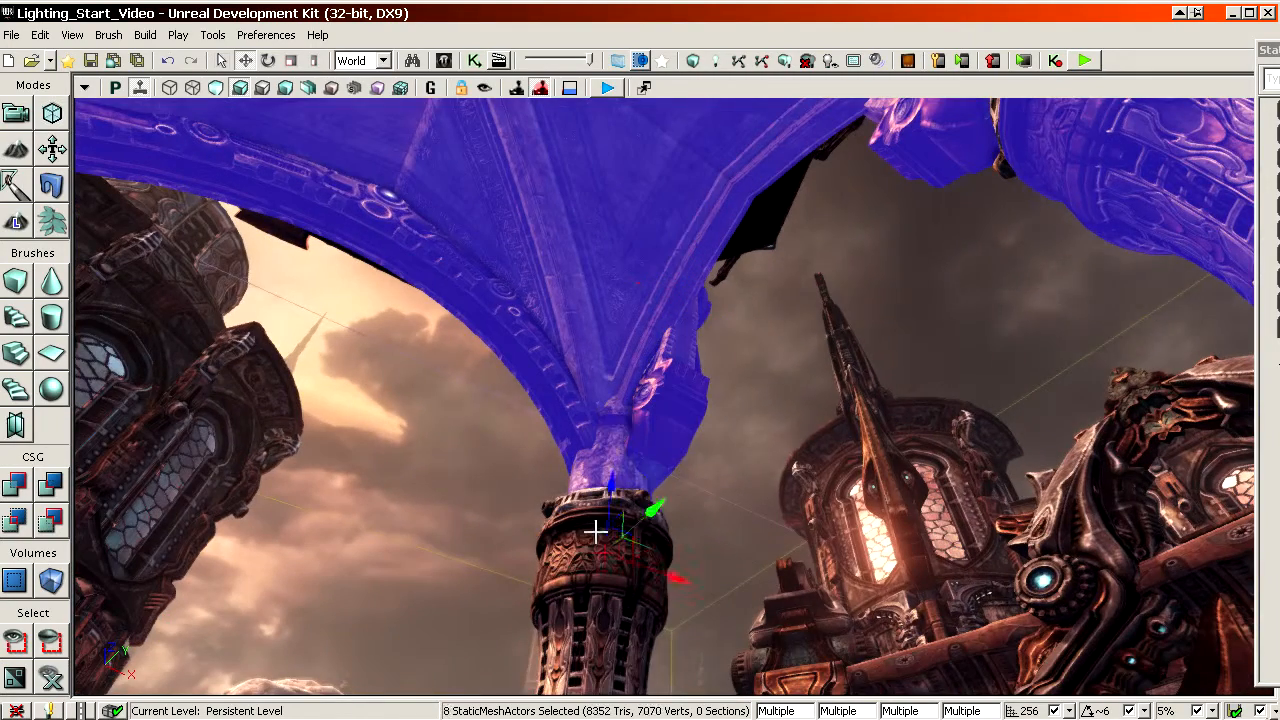
pyautogui.keyDown('ctrl'); pyautogui.click(594, 535); pyautogui.keyUp('ctrl')
pyautogui.keyDown('ctrl'); pyautogui.click(614, 488); pyautogui.keyUp('ctrl')
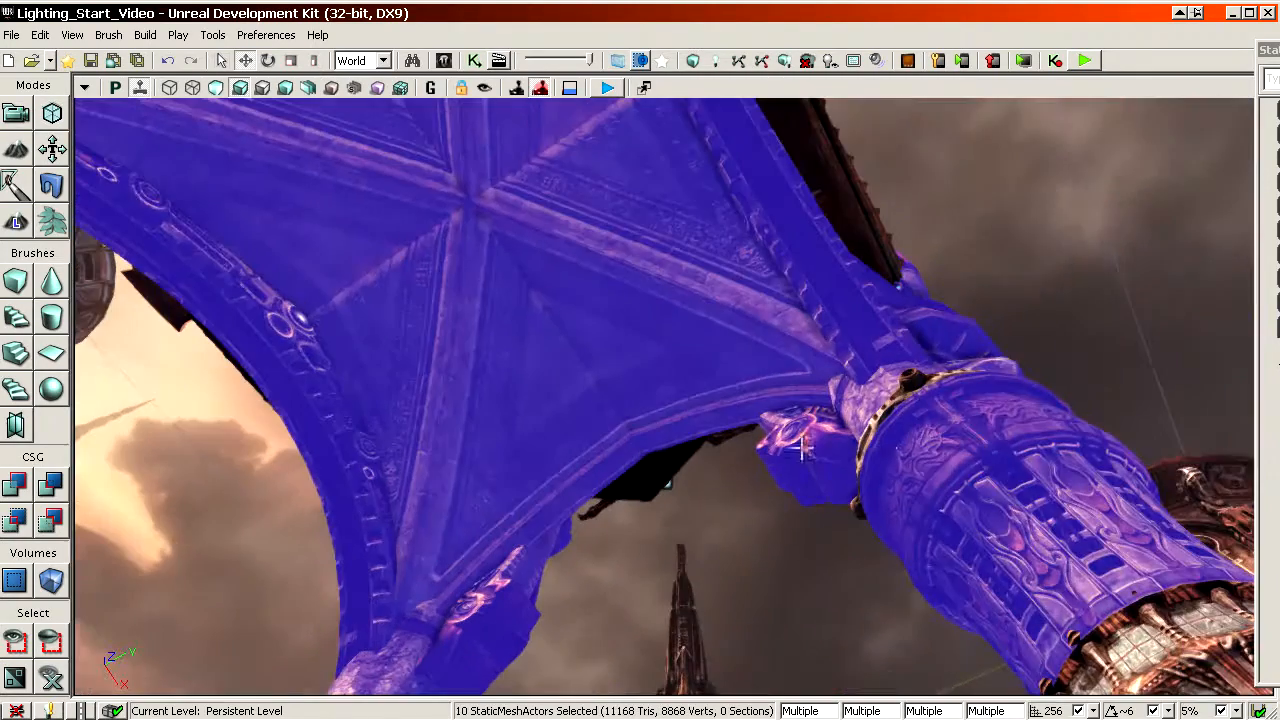
pyautogui.keyDown('ctrl'); pyautogui.click(908, 390); pyautogui.keyUp('ctrl')
# Add the neighbouring inner vault and the remaining columns beneath the ceiling to the selection
pyautogui.moveTo(823, 457); pyautogui.dragTo(691, 480, button='right')
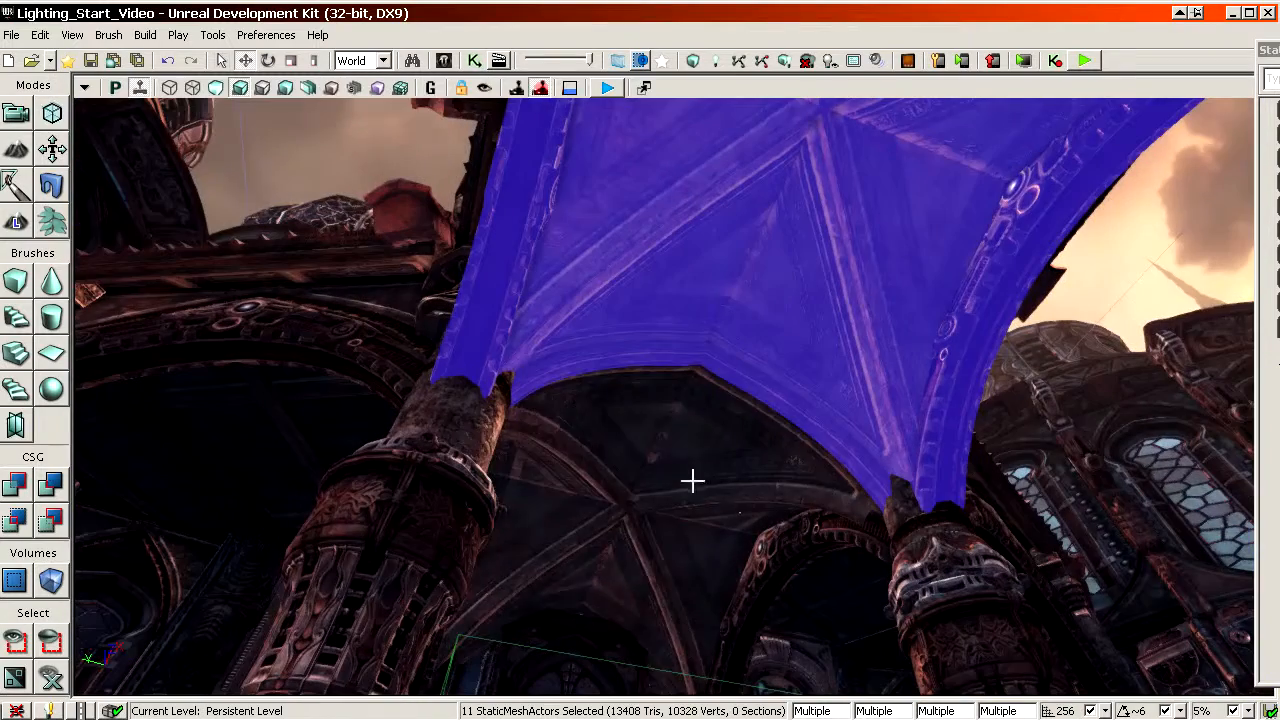
pyautogui.keyDown('ctrl'); pyautogui.click(686, 468); pyautogui.keyUp('ctrl')
pyautogui.keyDown('ctrl'); pyautogui.click(447, 456); pyautogui.keyUp('ctrl')
pyautogui.keyDown('ctrl'); pyautogui.click(462, 510); pyautogui.keyUp('ctrl')
pyautogui.keyDown('ctrl'); pyautogui.click(964, 585); pyautogui.keyUp('ctrl')
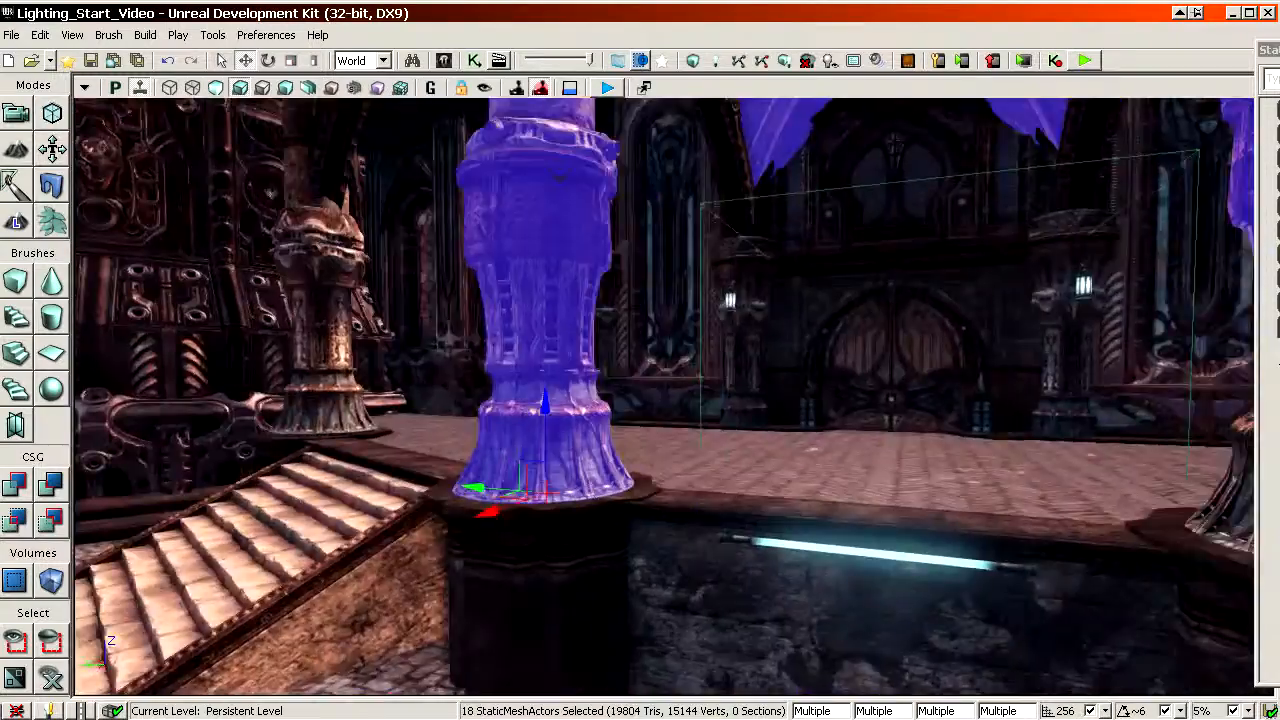
pyautogui.moveTo(900, 330); pyautogui.dragTo(916, 320, button='right')
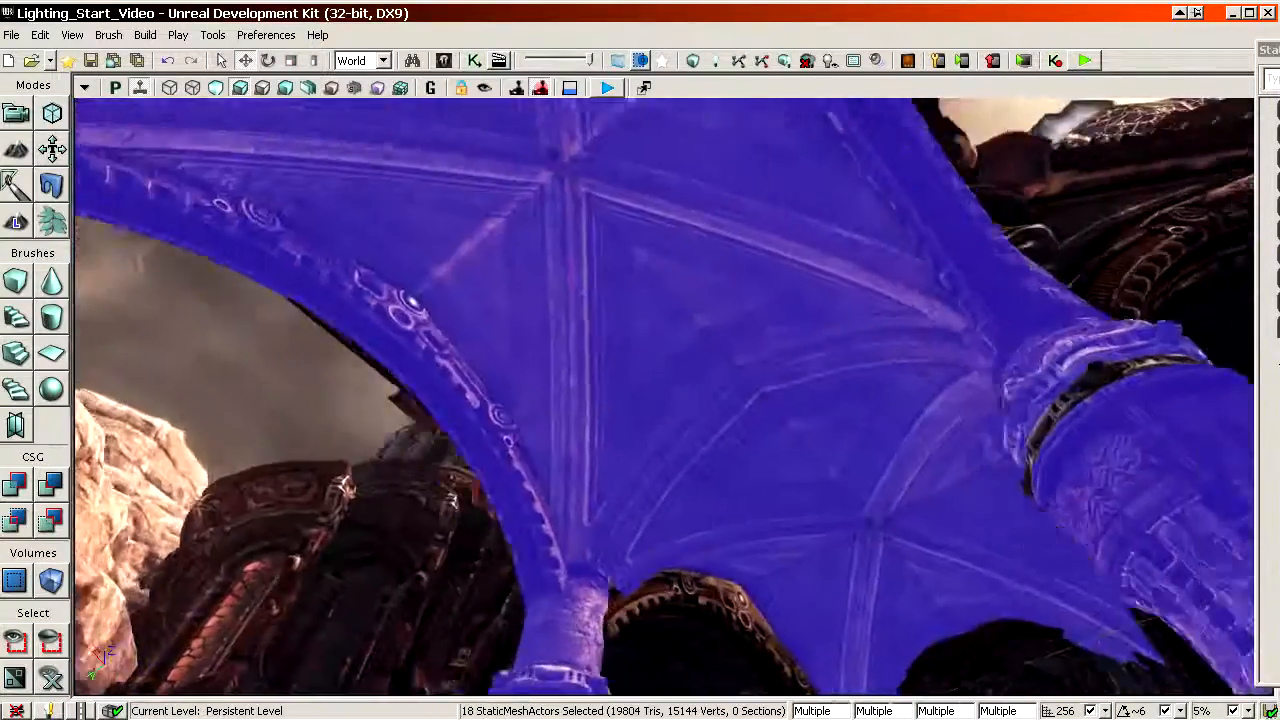
pyautogui.moveTo(640, 670); pyautogui.dragTo(647, 679, button='right')
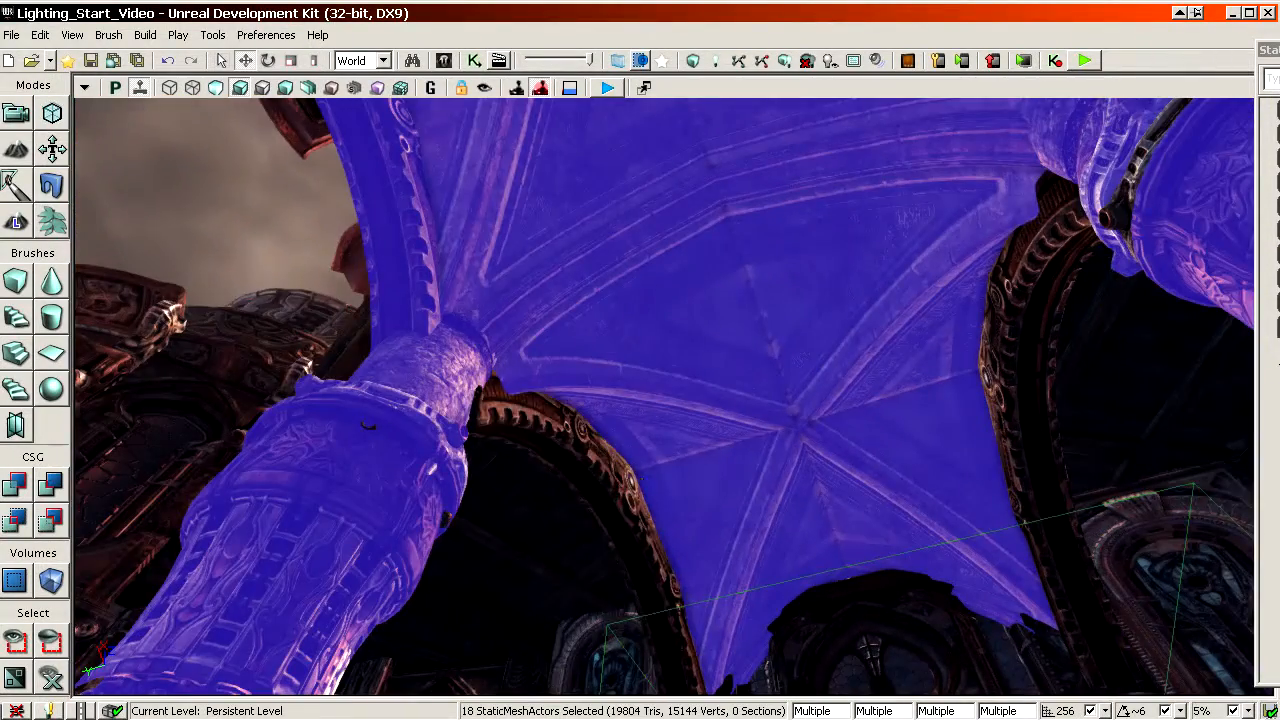
# Add the two remaining arches around the vaults to the selection and enable the Cinematic 10 lighting channel on all selected meshes
pyautogui.keyDown('ctrl'); pyautogui.click(620, 460); pyautogui.keyUp('ctrl')
pyautogui.keyDown('ctrl'); pyautogui.click(1029, 309); pyautogui.keyUp('ctrl')
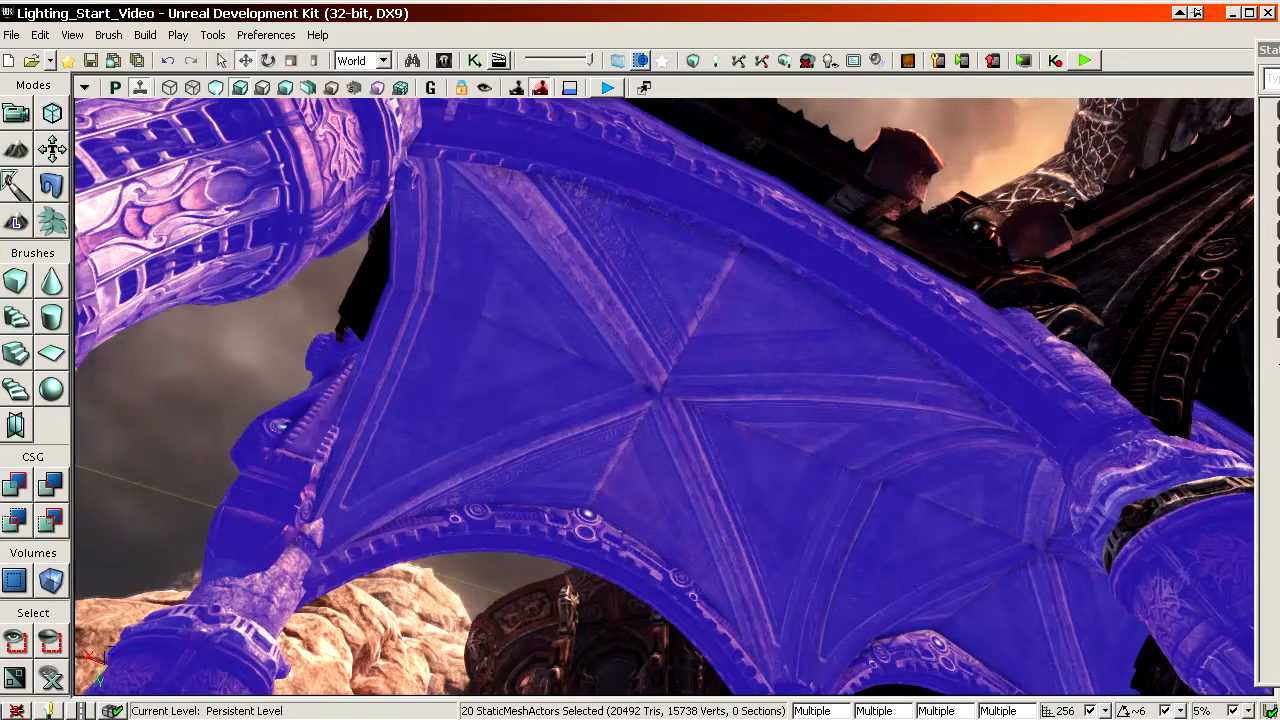
pyautogui.press('F4')
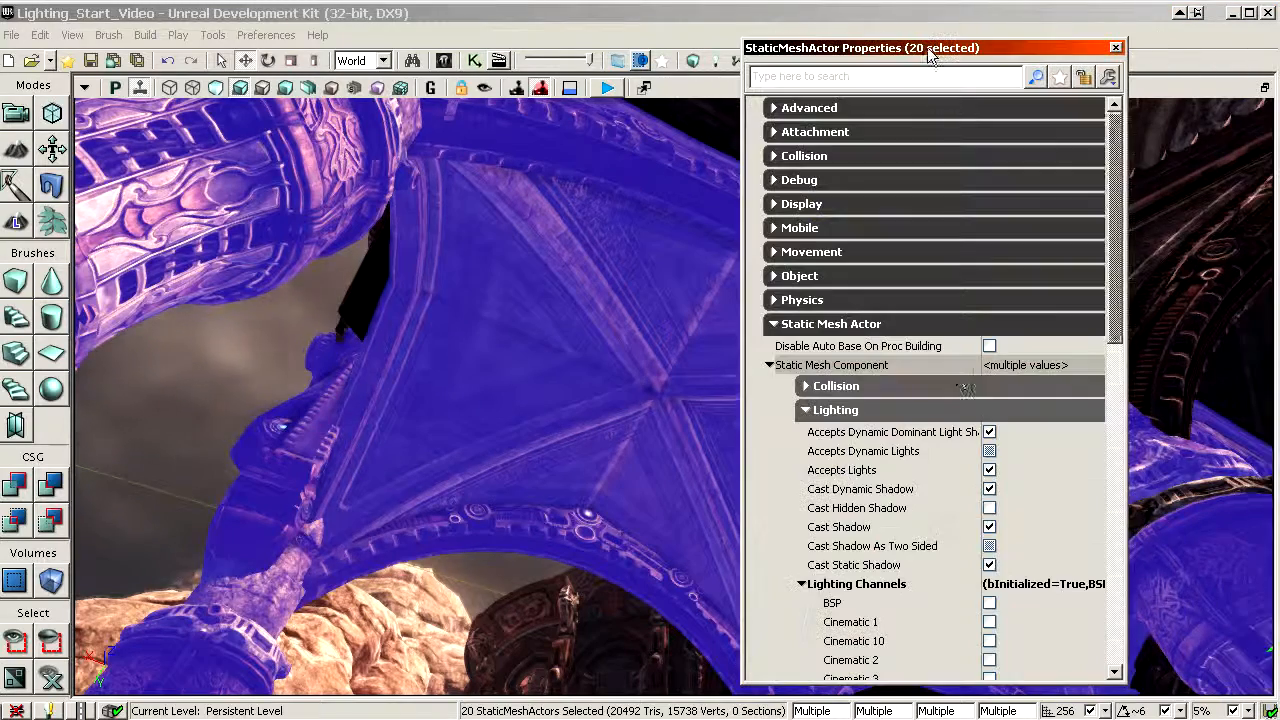
pyautogui.click(913, 470)
pyautogui.scroll(-5, 913, 473)
pyautogui.click(989, 441)
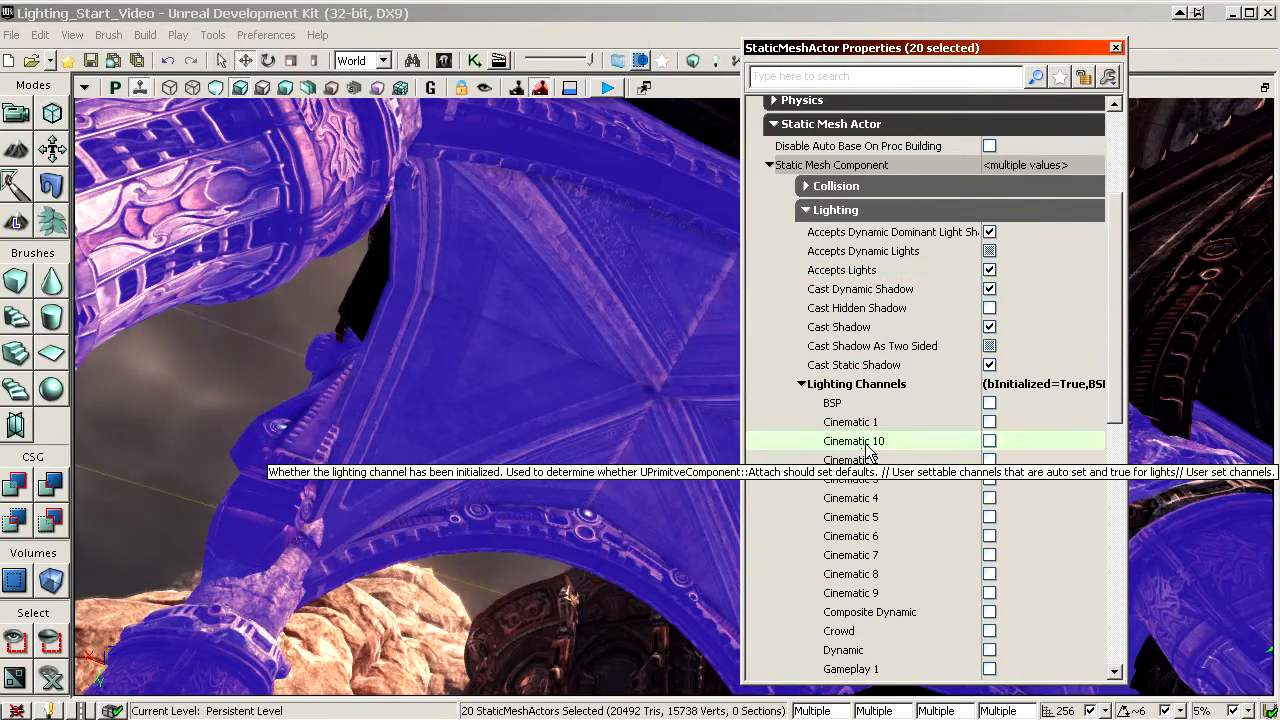
pyautogui.click(1116, 48)
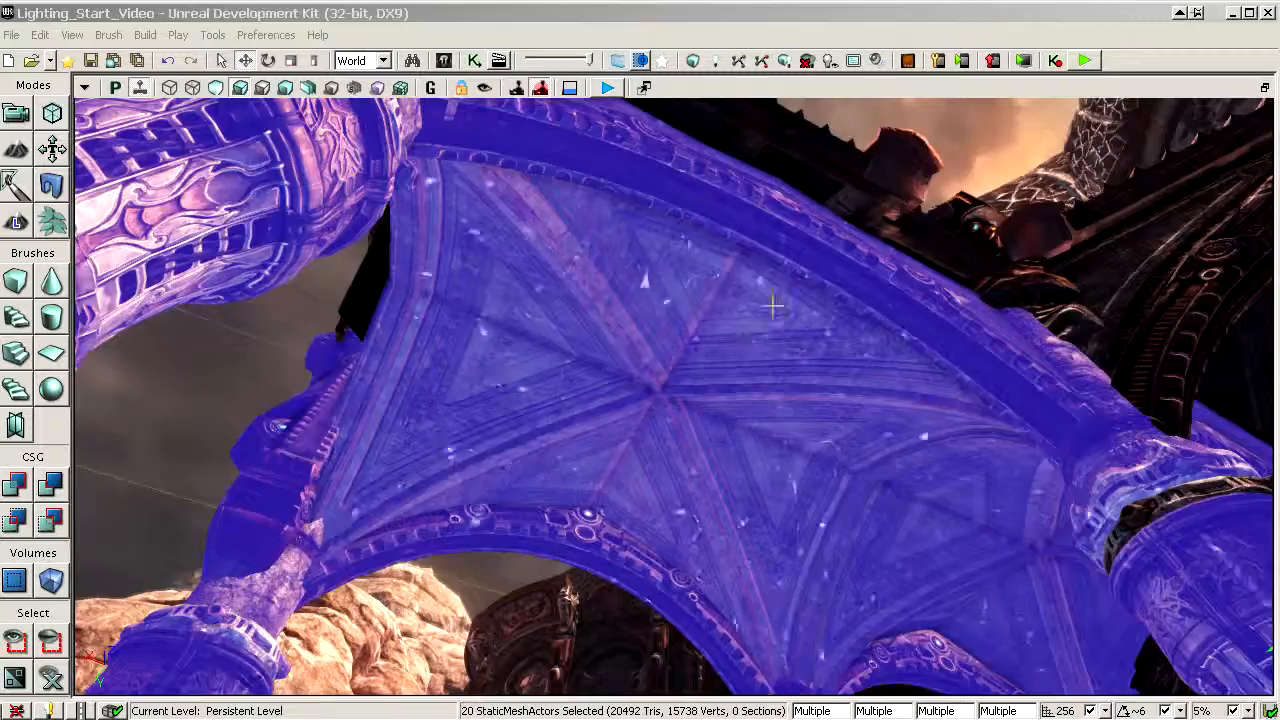
# Inspect the vault and columns in Light Complexity mode with game view on, and return to the normal Lit editor view
pyautogui.moveTo(772, 306); pyautogui.dragTo(906, 404, button='right')
pyautogui.press('g')
pyautogui.moveTo(342, 190); pyautogui.dragTo(342, 149, button='right')
pyautogui.click(311, 92)
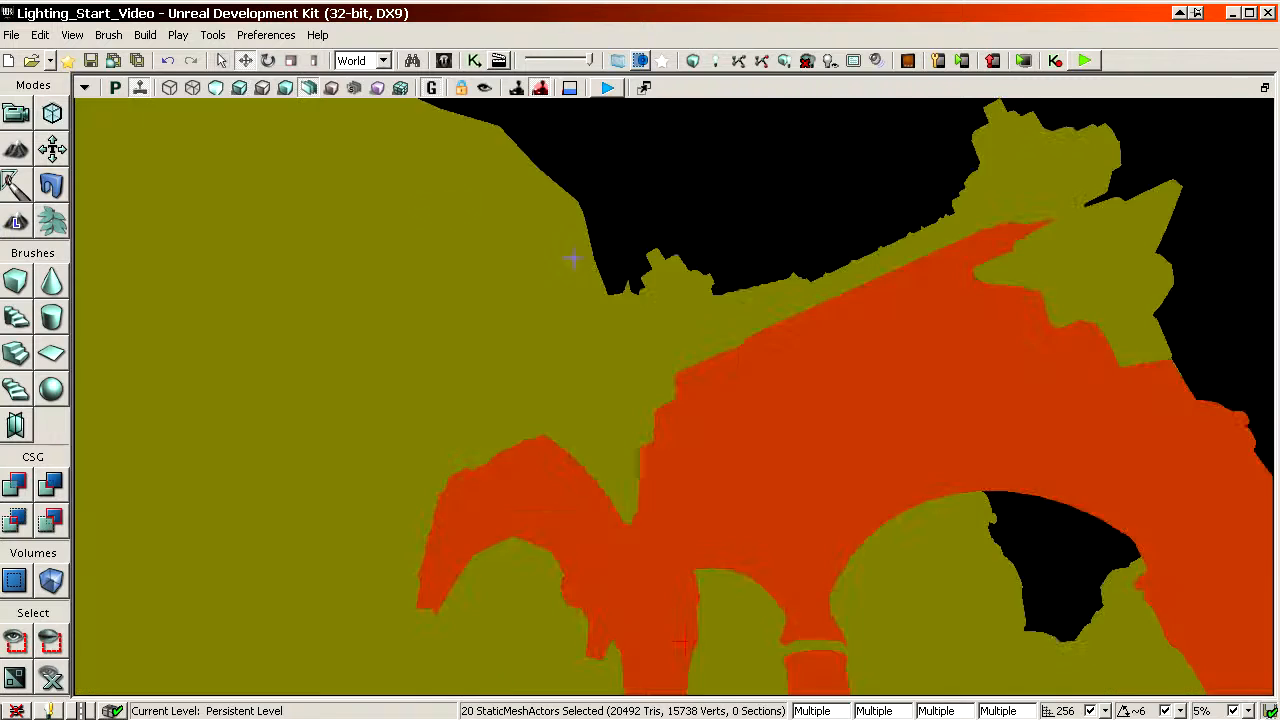
pyautogui.moveTo(1116, 486)
pyautogui.mouseDown(button='right')
pyautogui.moveTo(1116, 560)
pyautogui.moveTo(1116, 486)
pyautogui.mouseUp(button='right')
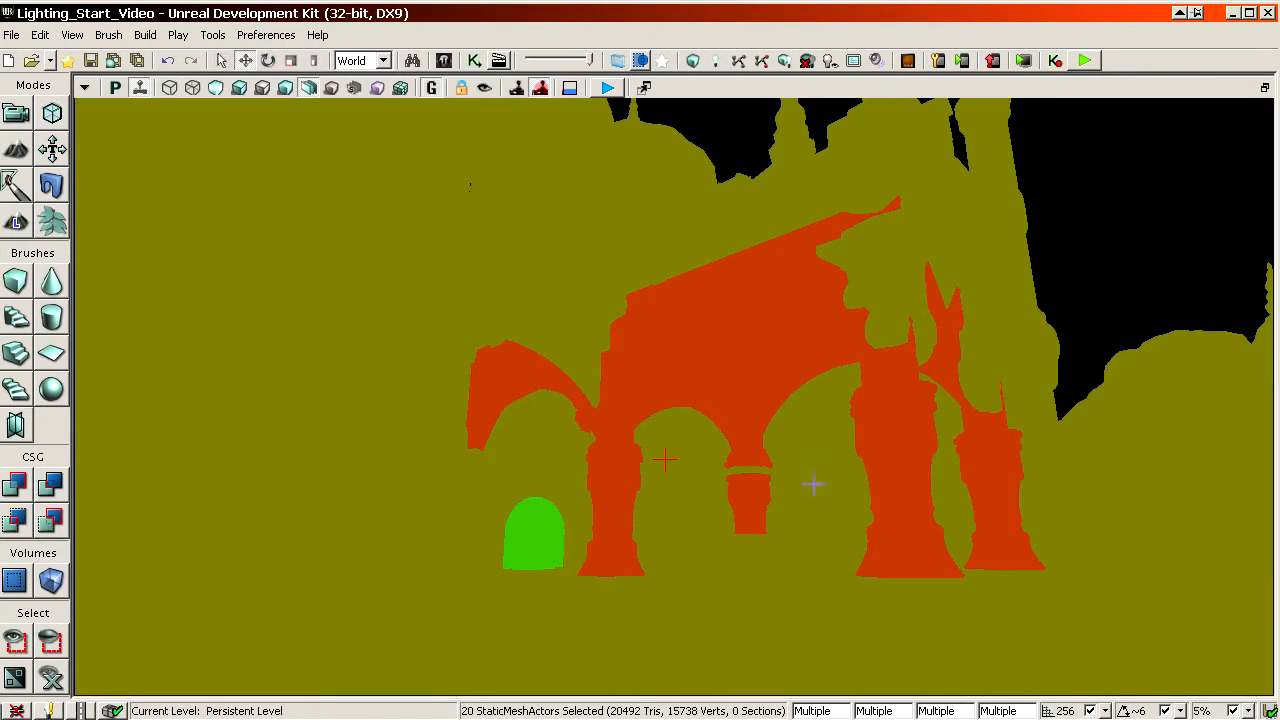
pyautogui.moveTo(752, 388); pyautogui.dragTo(815, 405, button='right')
pyautogui.press('g')
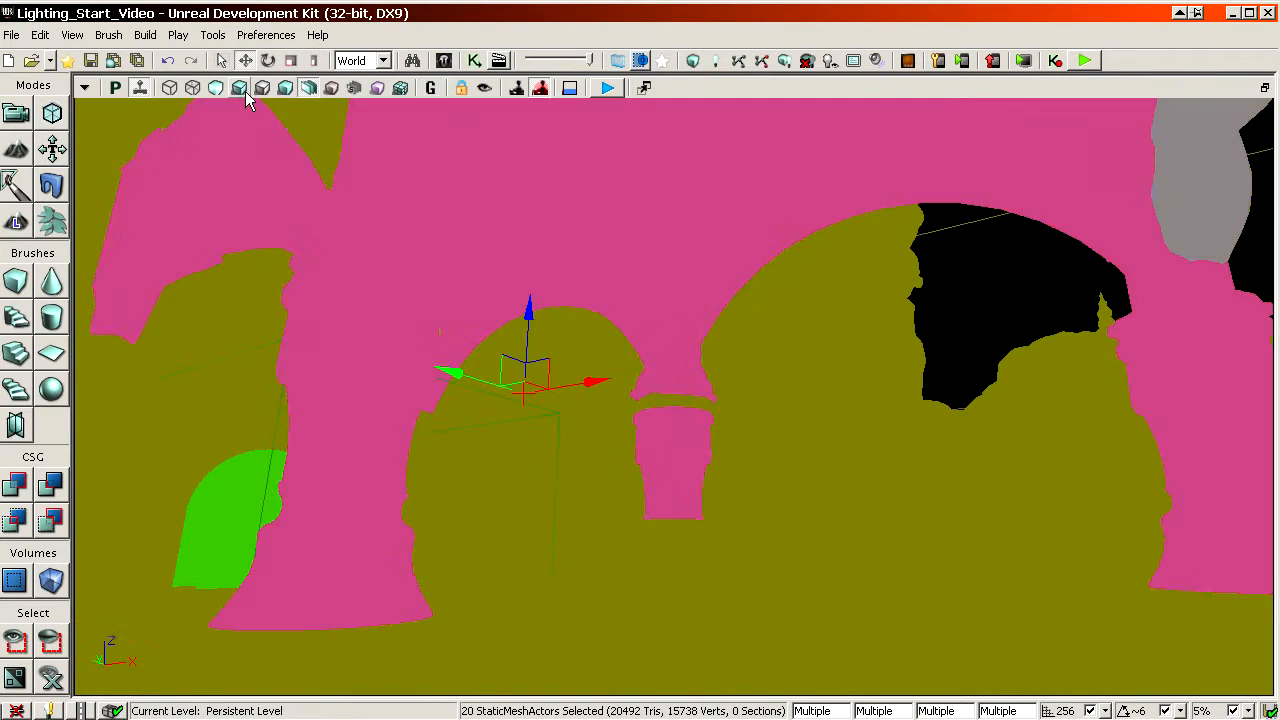
pyautogui.click(238, 92)
pyautogui.moveTo(601, 370)
pyautogui.mouseDown(button='right')
pyautogui.moveTo(650, 375)
pyautogui.moveTo(610, 350)
pyautogui.mouseUp(button='right')
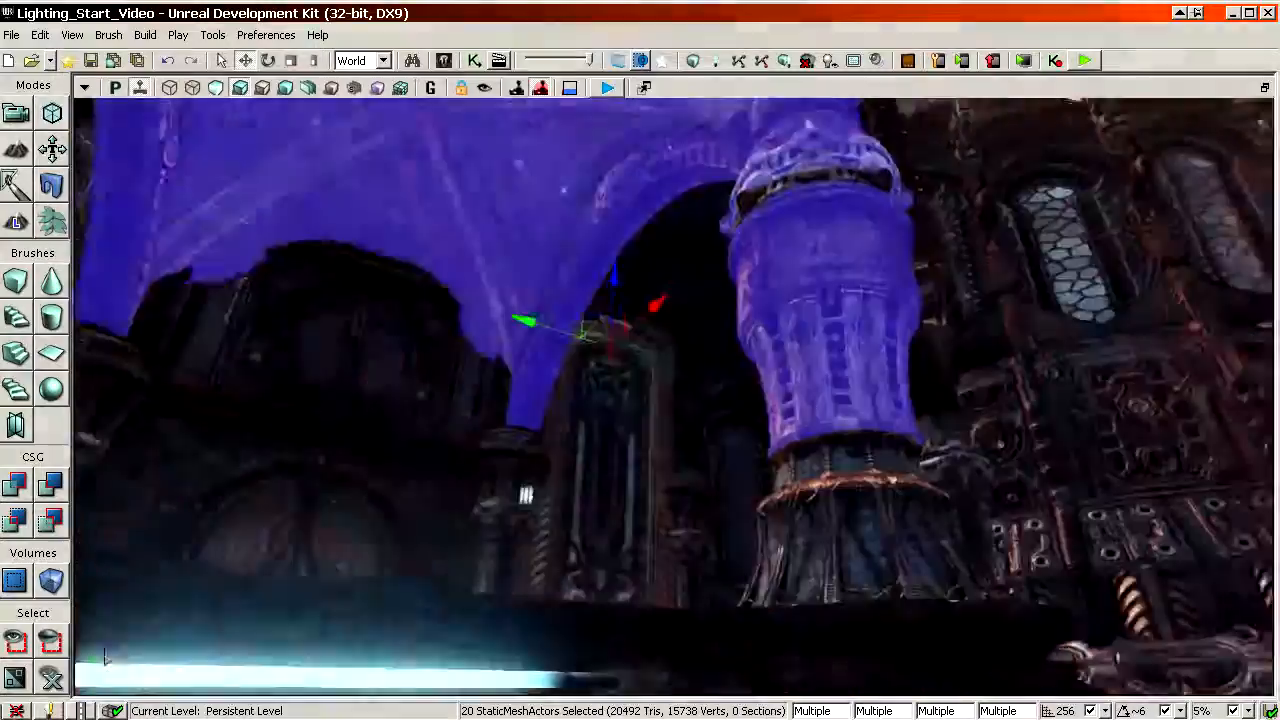